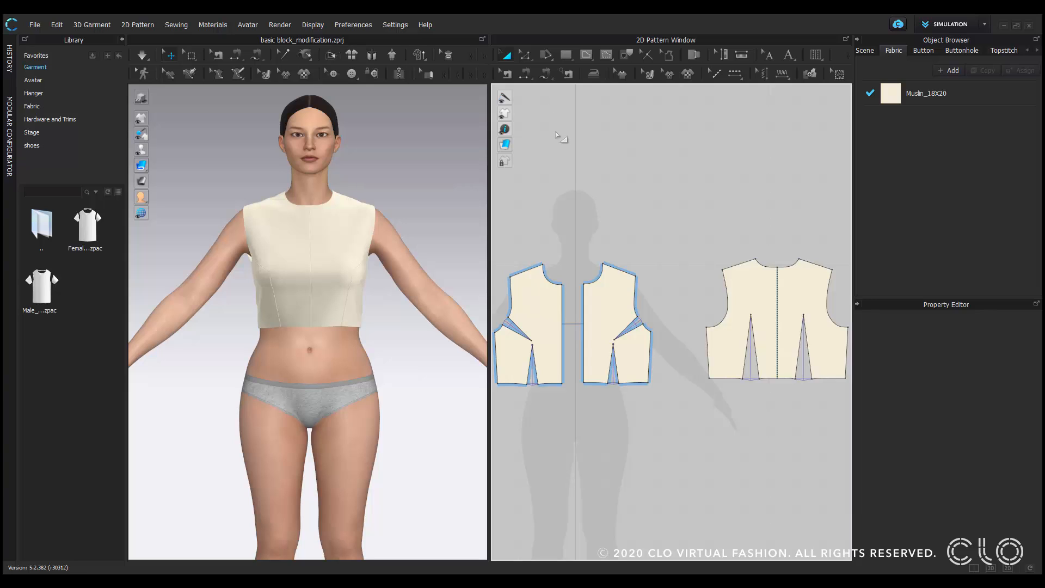
Widen the 2D pattern window by shrinking the 3D garment window, with all bodice patterns in view.
left_click(556, 135)
left_click(487, 127)
left_click_drag(469, 128, 416, 134)
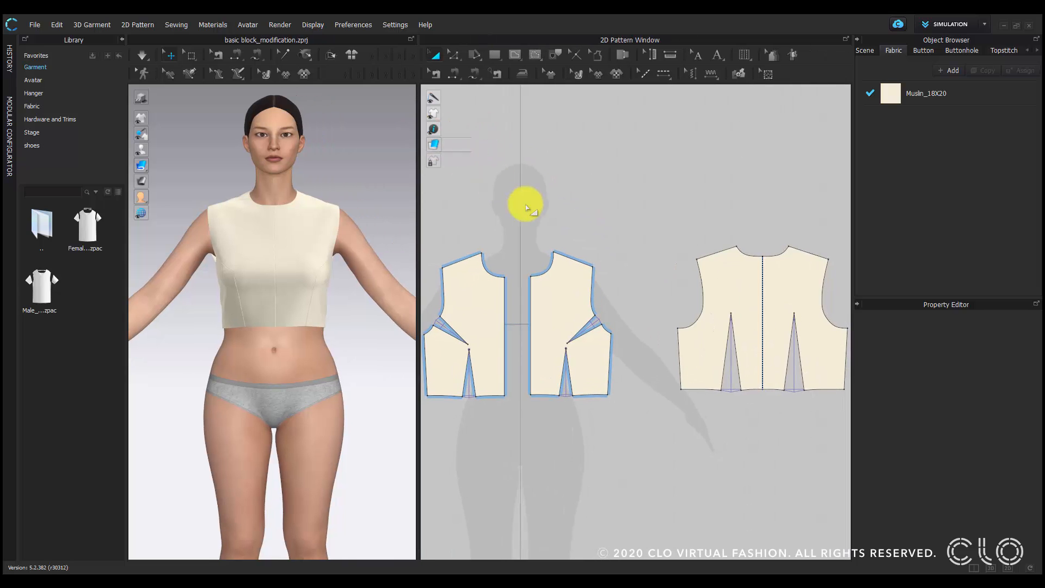
middle_click_drag(527, 207, 570, 212)
scroll(571, 215, "down", 2)
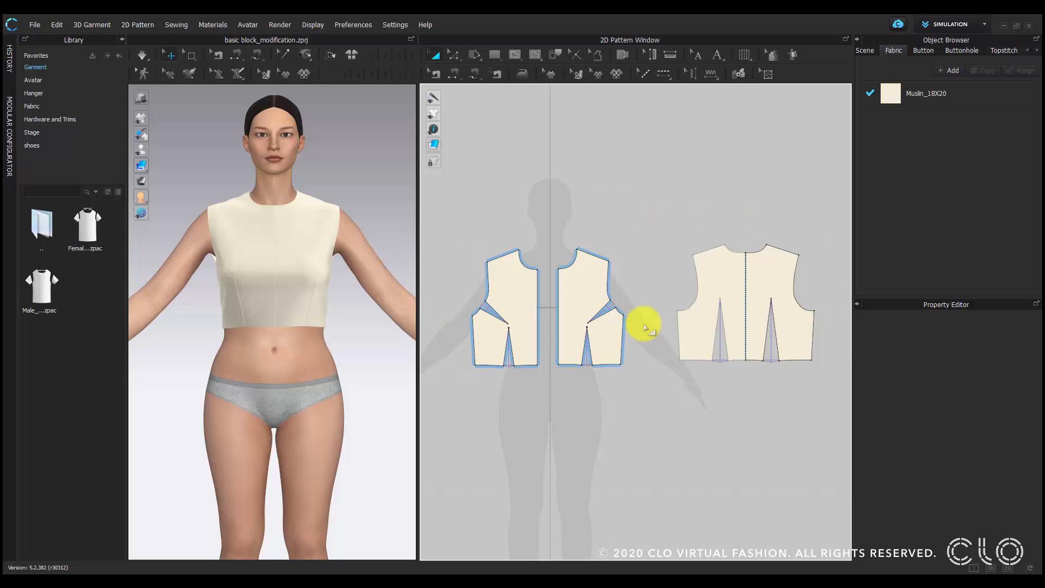
Add a 1.00 cm seam allowance to the shoulder line and upper armhole of the front bodice pattern.
left_click(599, 55)
scroll(603, 253, "up", 3)
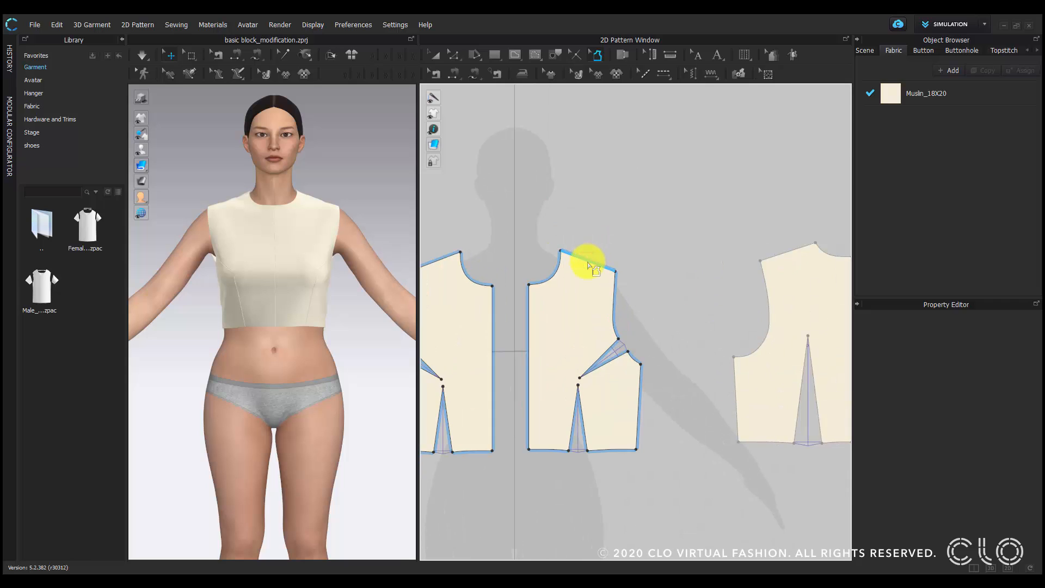
left_click(590, 266)
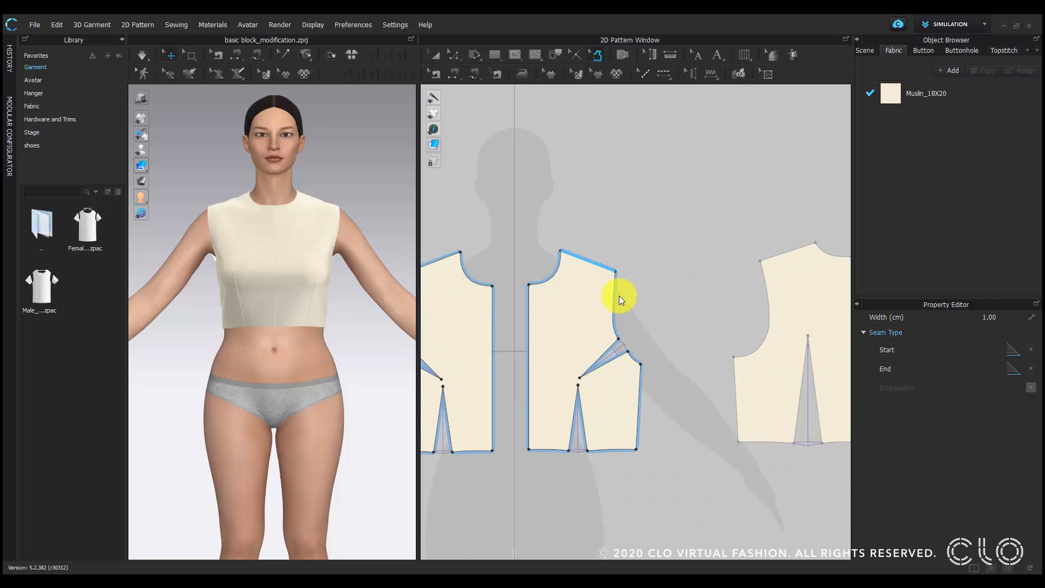
scroll(621, 277, "up", 4)
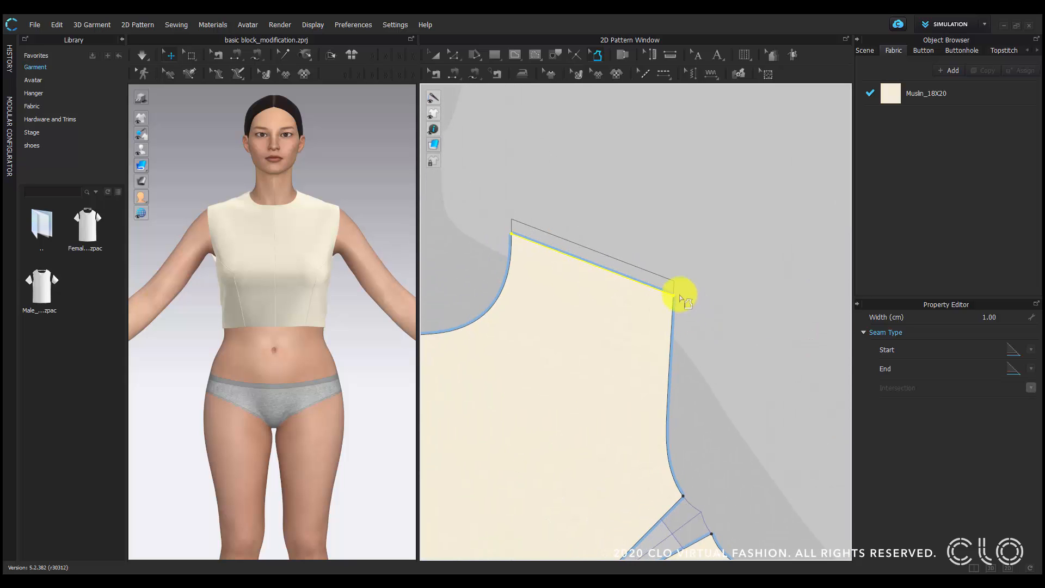
left_click(673, 334)
Apply seam allowance to all outer edges and dart legs of the front bodice pattern at once.
scroll(702, 391, "down", 5)
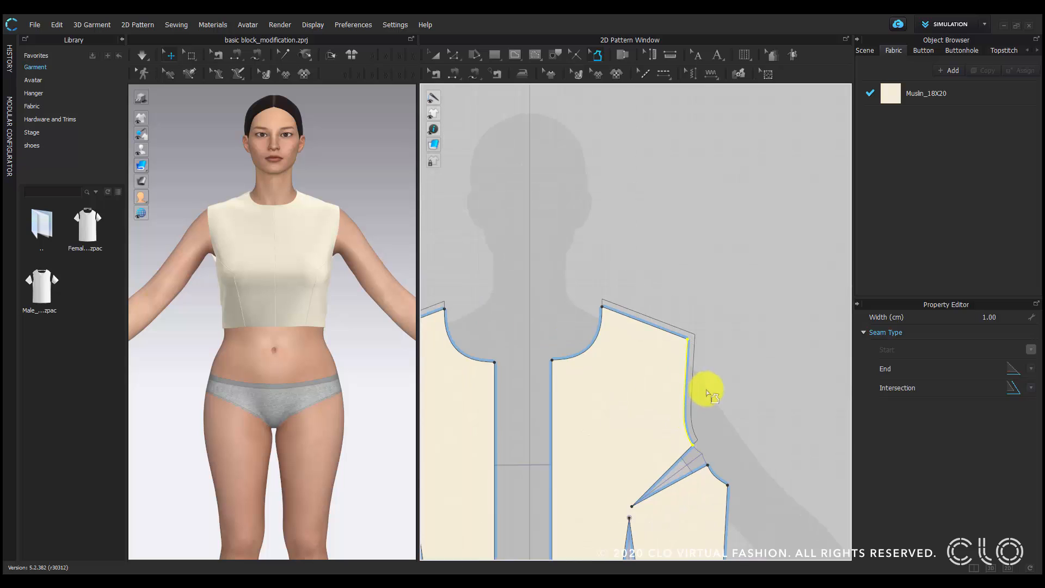
left_click_drag(579, 249, 737, 494)
left_click(739, 452)
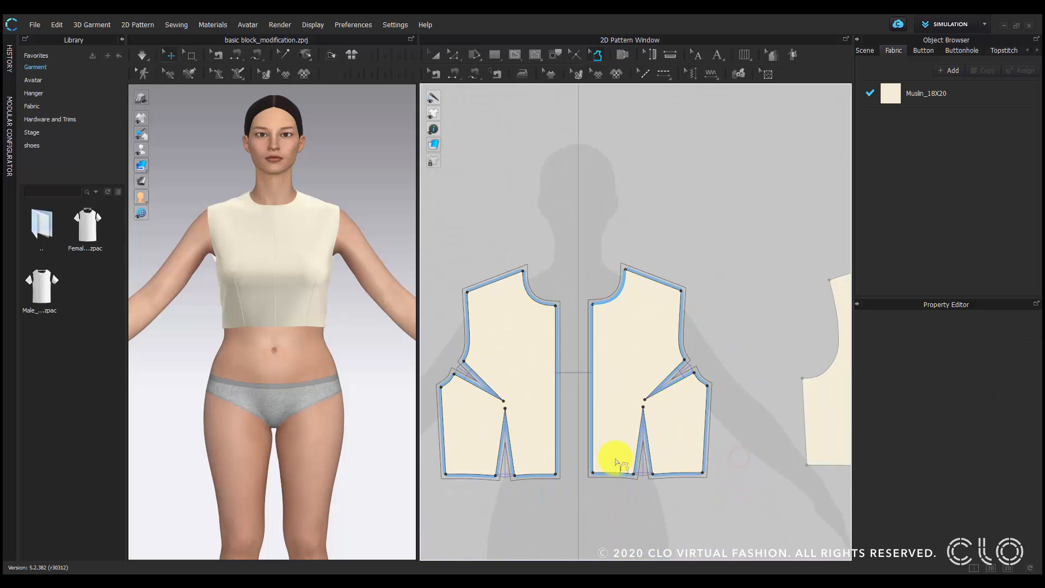
Apply seam allowance to all outer edges and dart legs of the back bodice pattern.
right_click_drag(730, 420, 515, 424)
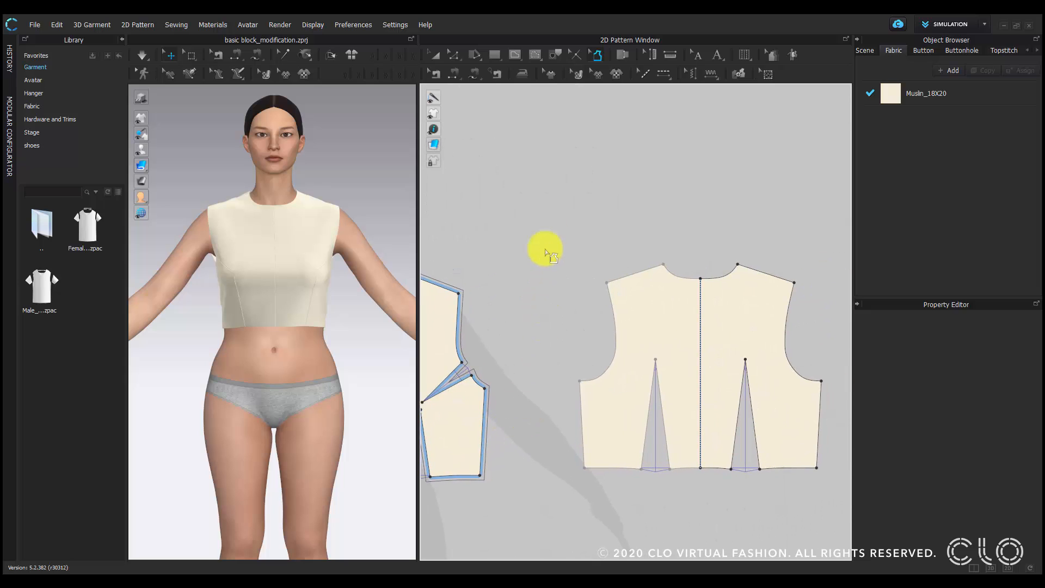
left_click_drag(552, 232, 563, 250)
left_click_drag(602, 315, 708, 499)
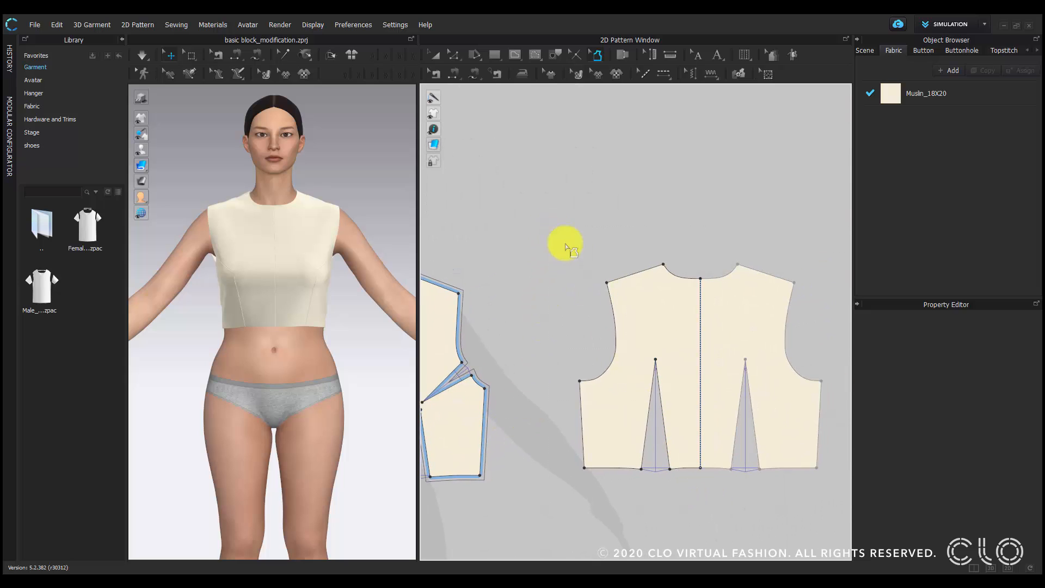
left_click_drag(555, 235, 791, 487)
left_click(830, 497)
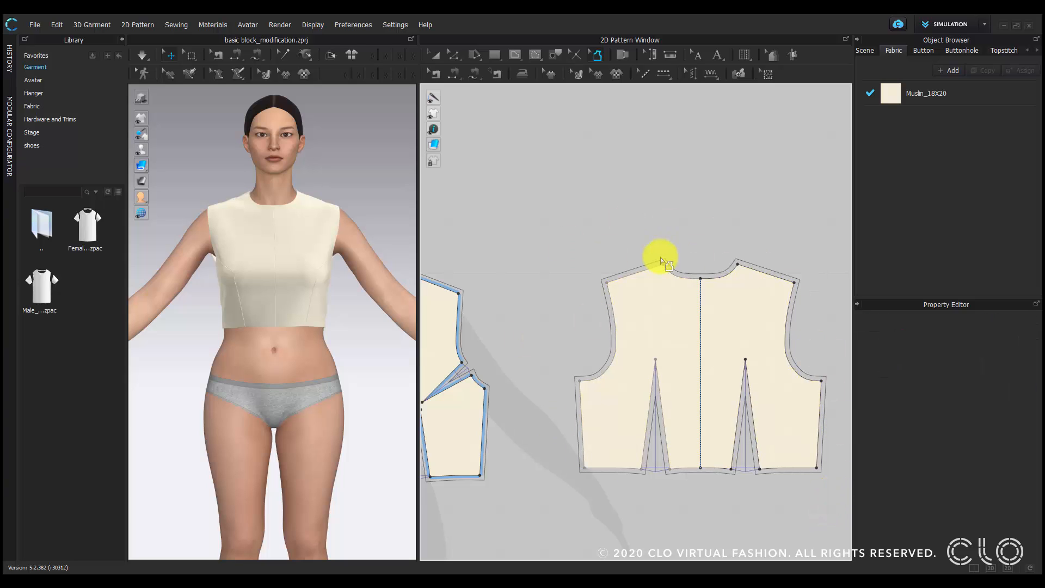
Try the second dart intersection type at the front armhole dart's tip, and set it to the first dart type.
scroll(559, 334, "up", 5)
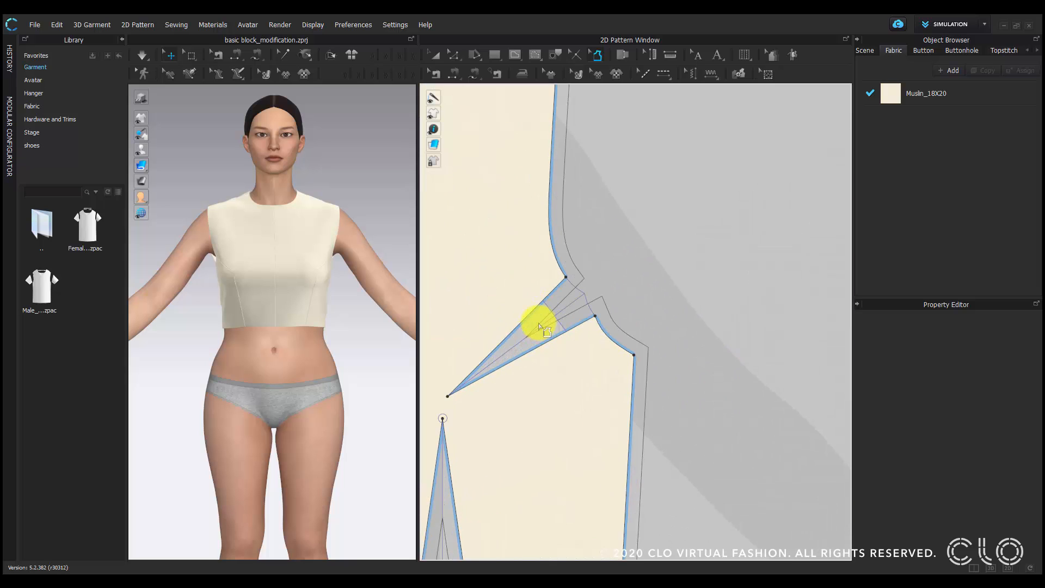
right_click_drag(560, 308, 641, 289)
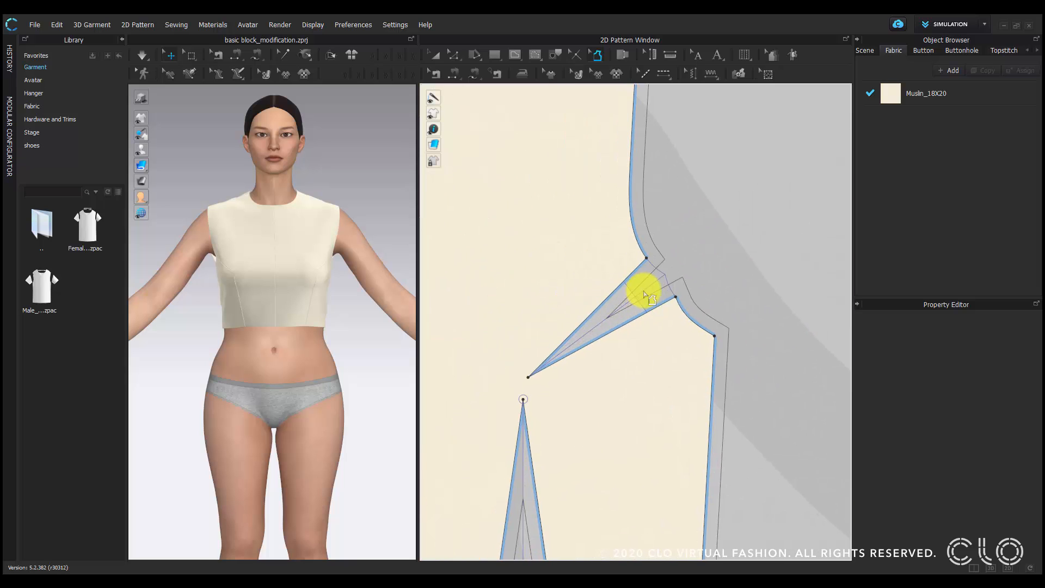
left_click(529, 377)
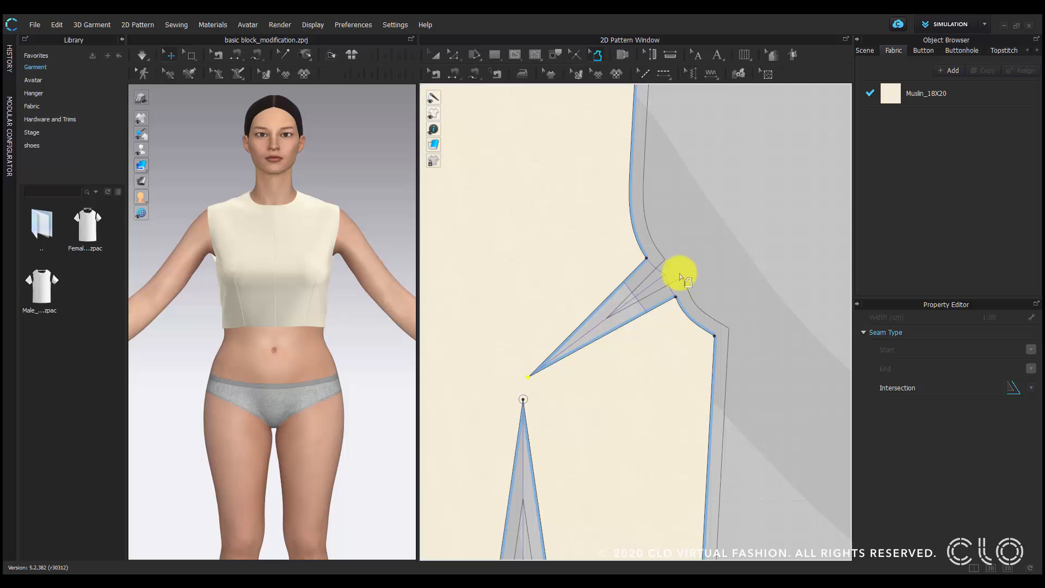
left_click(1030, 387)
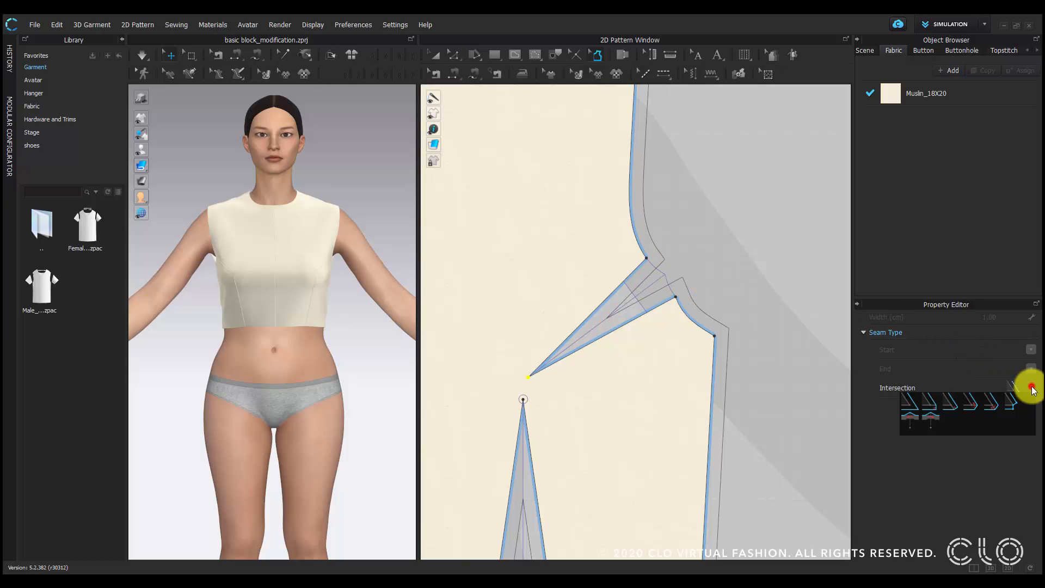
left_click(929, 417)
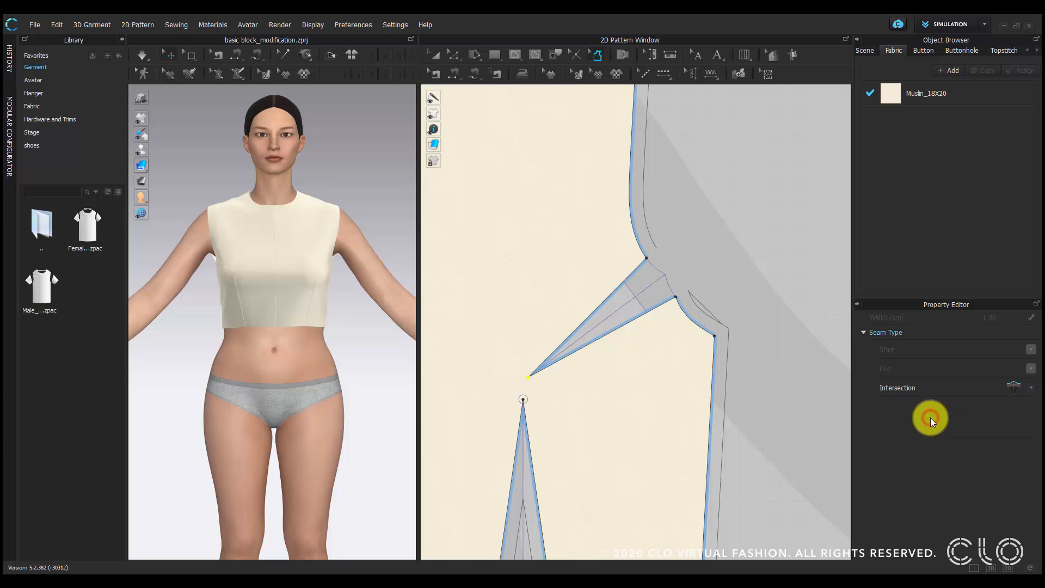
left_click(1020, 386)
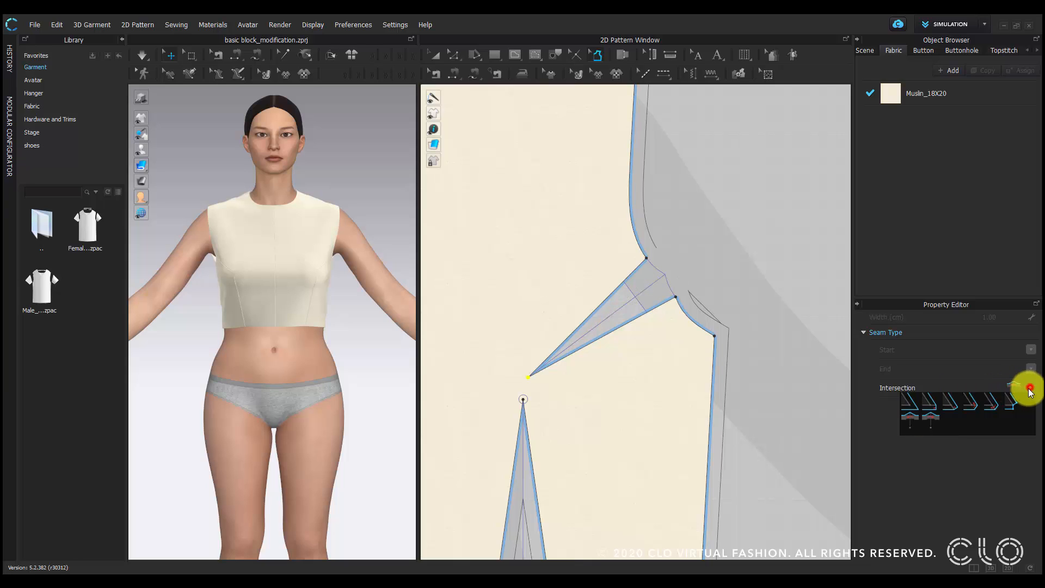
left_click(906, 417)
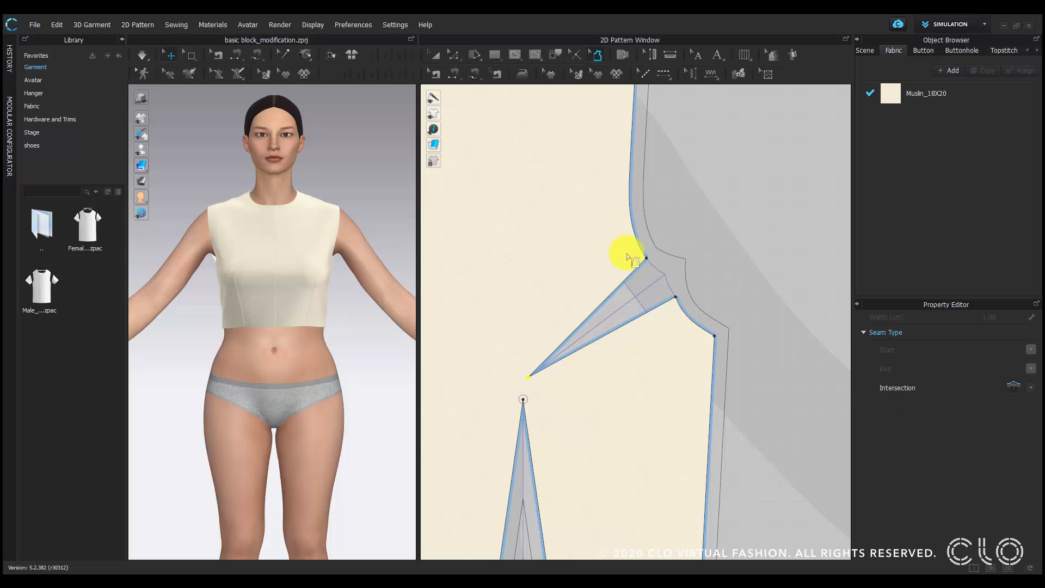
Try the first dart intersection type at the front waist dart's tip, and set it to the second dart type.
scroll(642, 277, "down", 3)
scroll(578, 354, "up", 3)
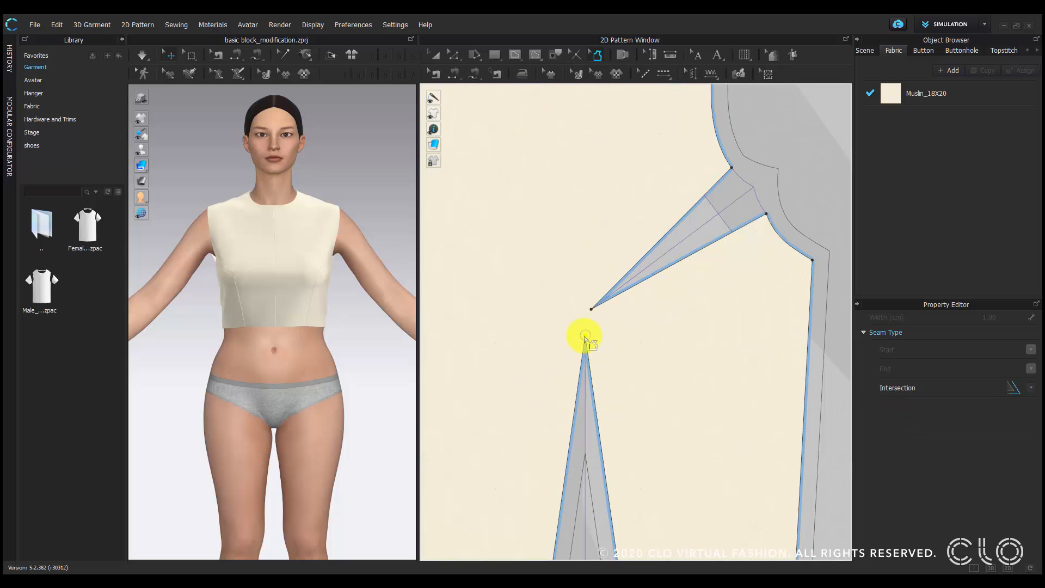
scroll(642, 359, "down", 2)
middle_click_drag(663, 345, 664, 341)
scroll(619, 439, "up", 2)
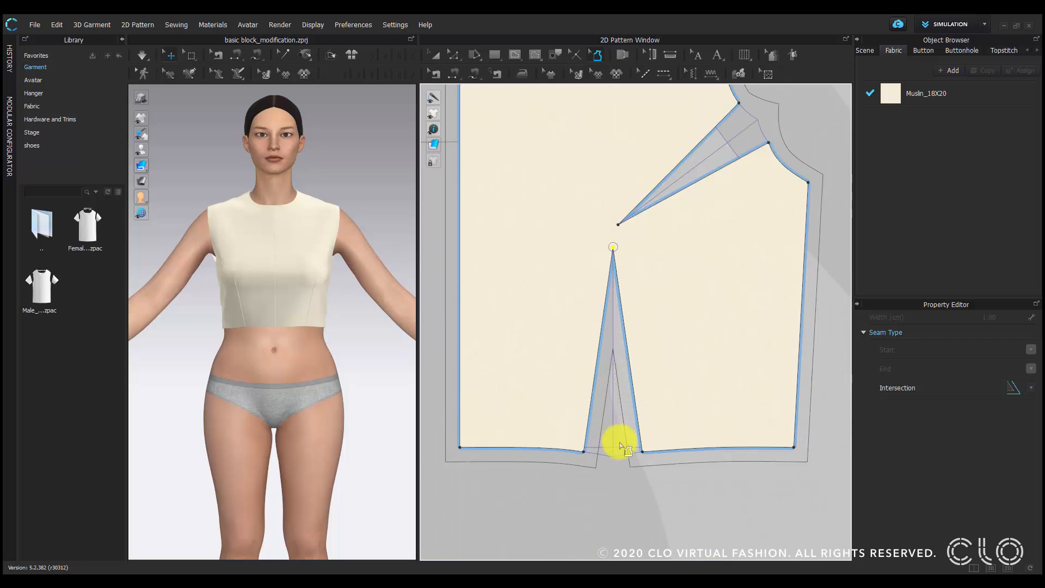
left_click(1037, 387)
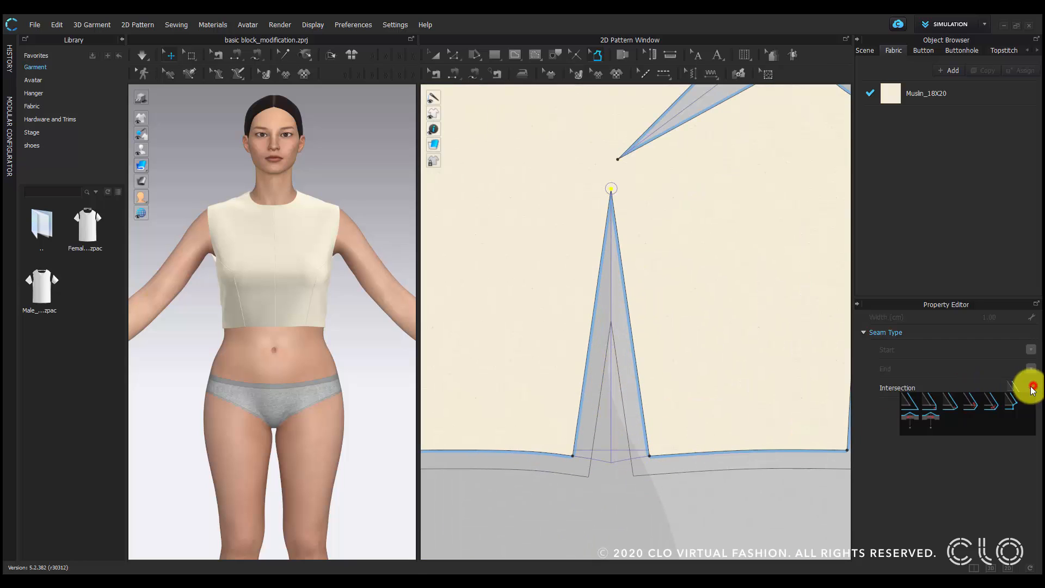
left_click(911, 415)
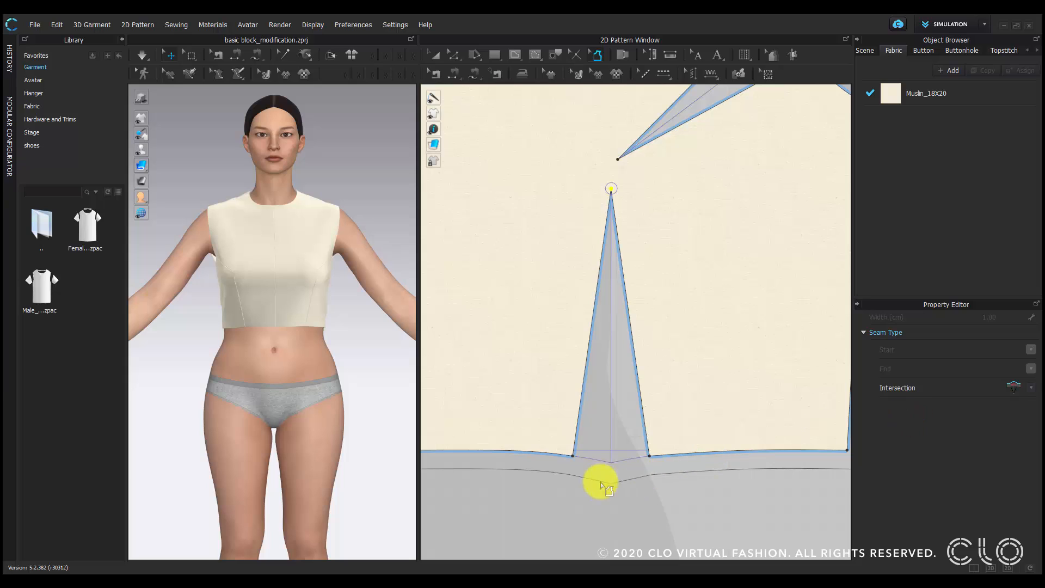
left_click(1032, 391)
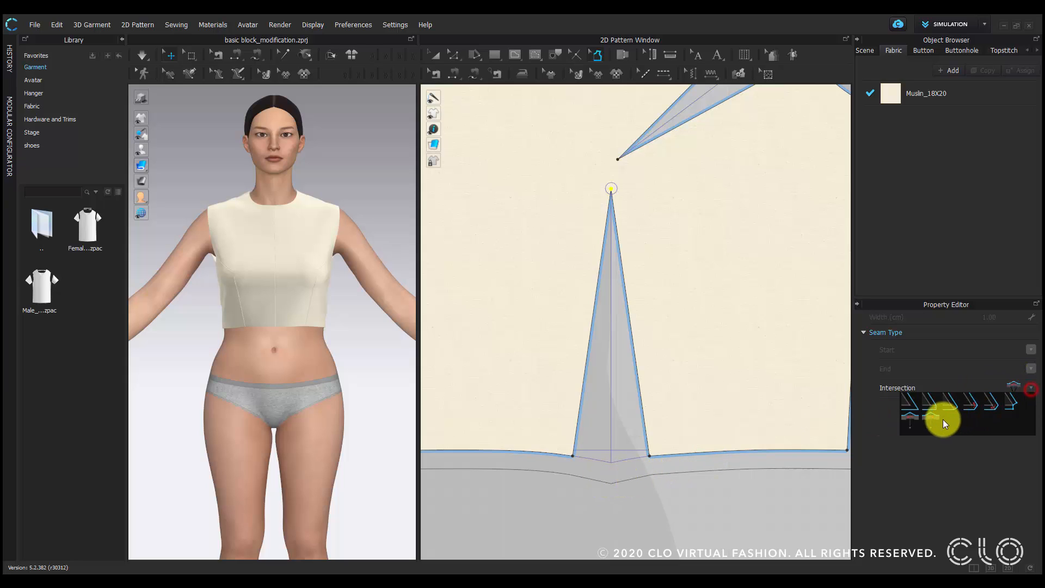
left_click(927, 416)
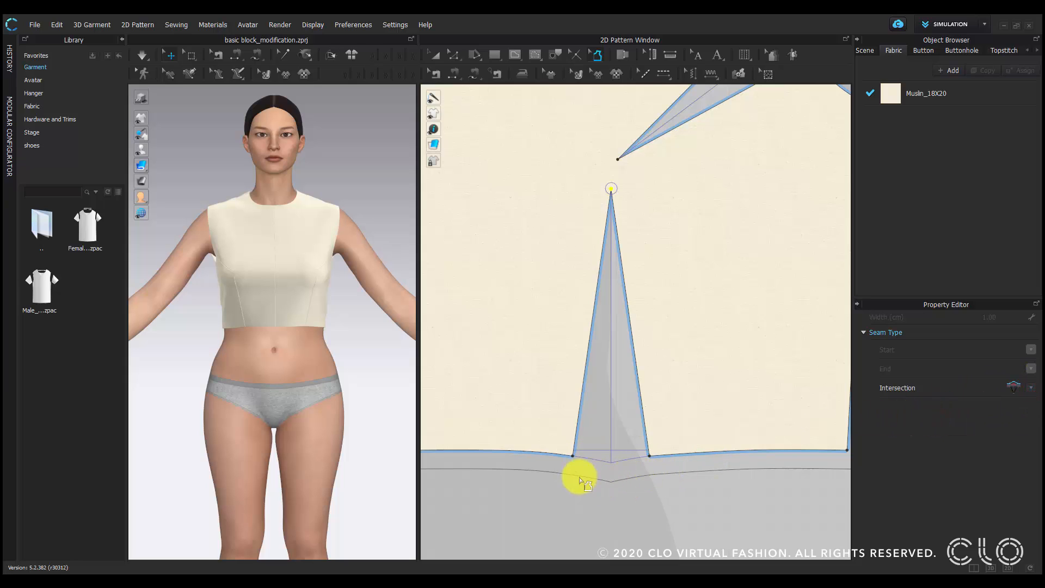
Set the seam allowance intersection at the front pattern's side-hem corner to the notched type that cuts out the corner.
scroll(653, 467, "down", 5)
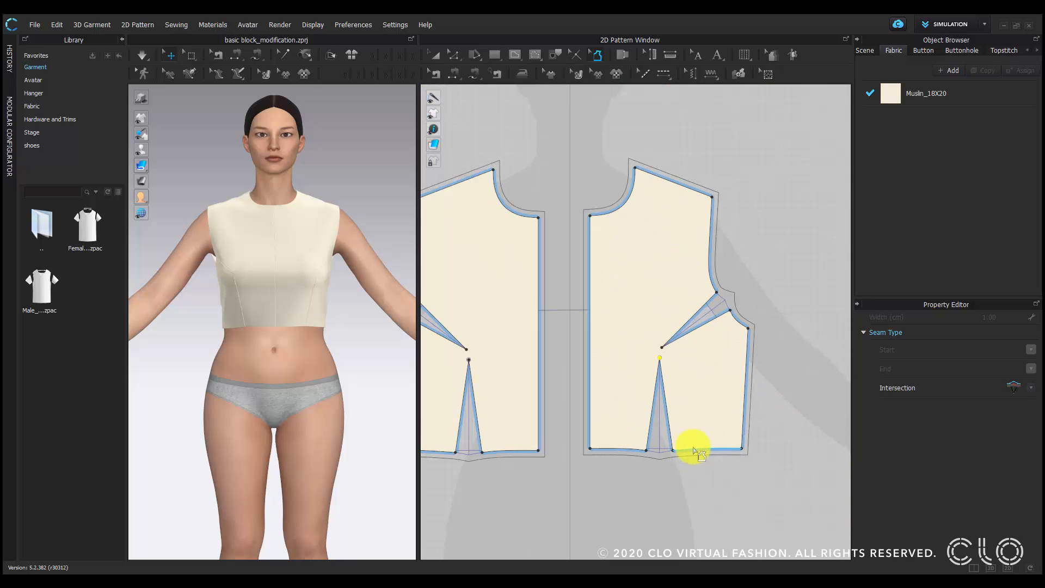
scroll(700, 422, "up", 5)
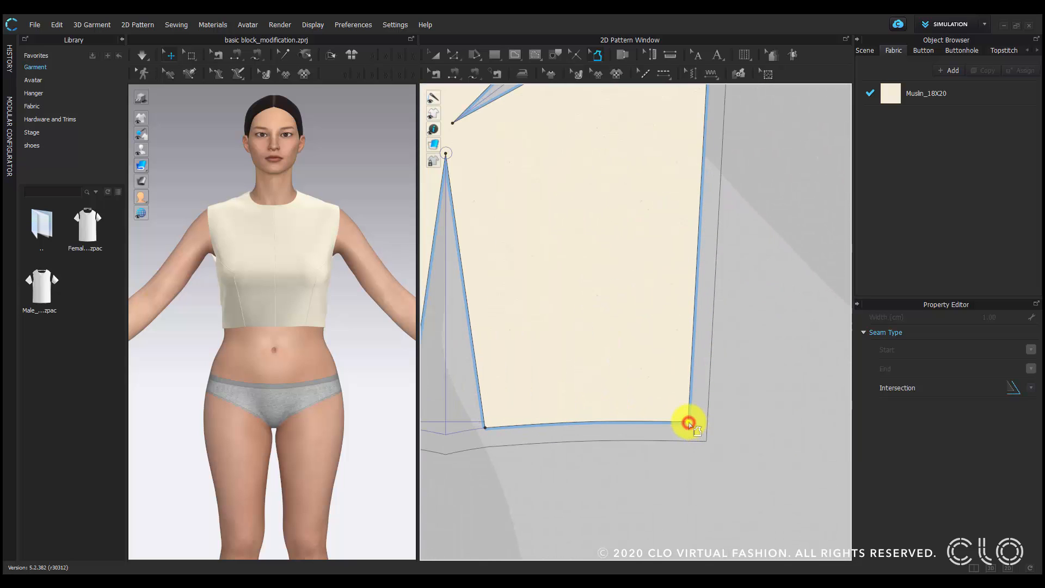
left_click(688, 423)
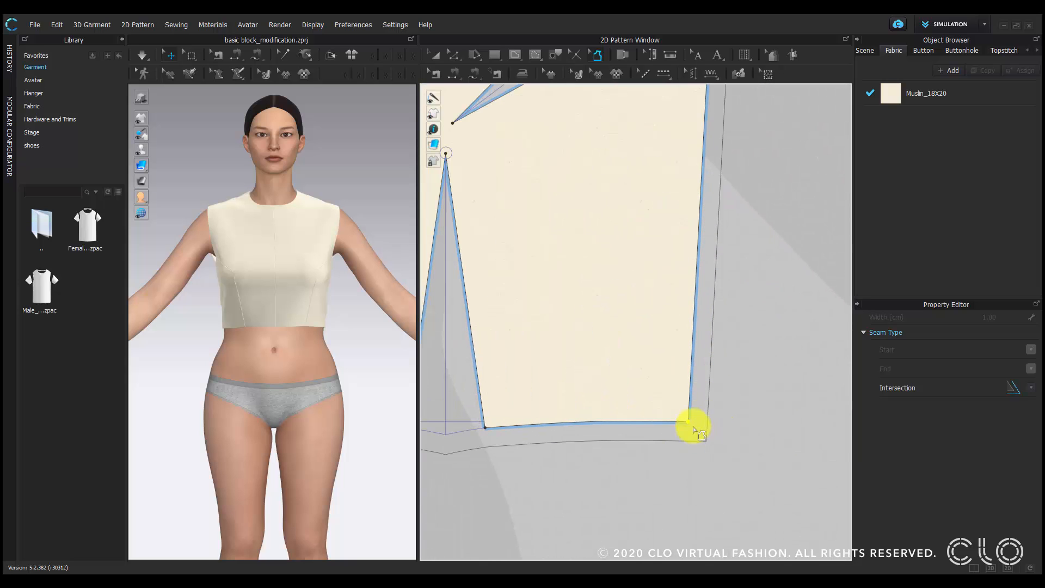
left_click(1029, 388)
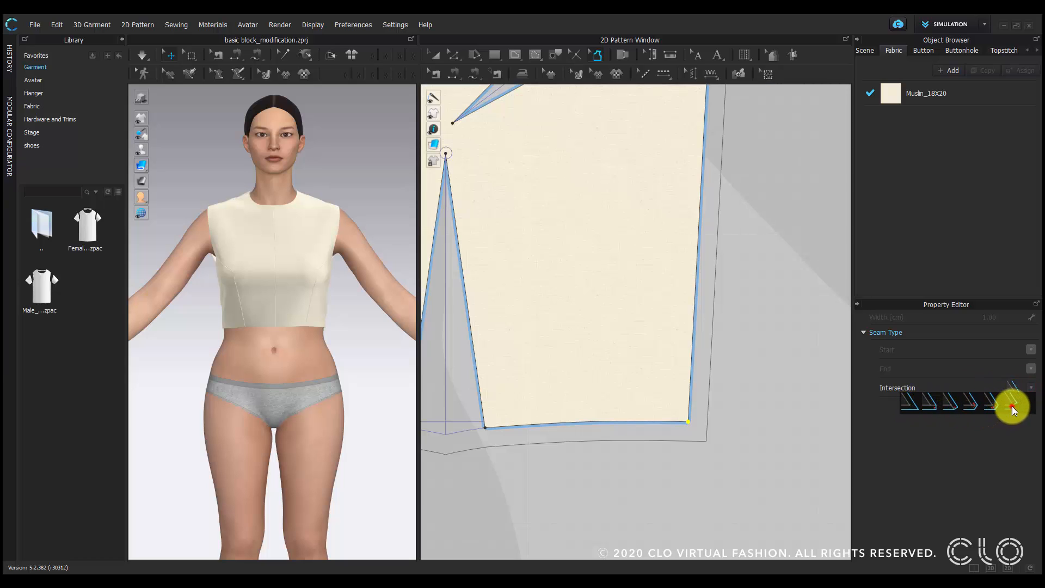
left_click(1009, 404)
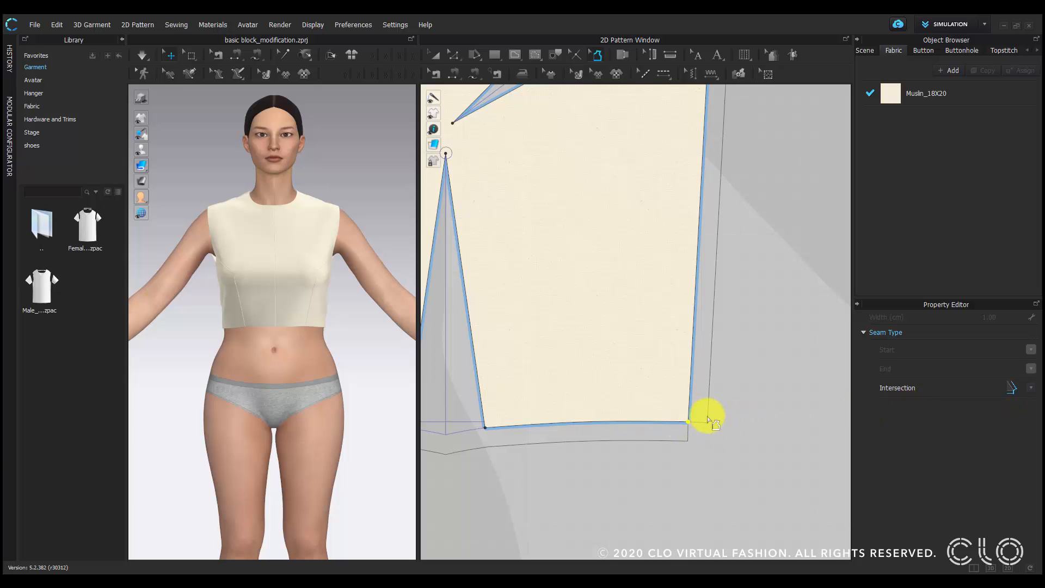
Try the fourth and second intersection types at the side-hem corner, and return it to the first, plain mitered type.
left_click(1031, 388)
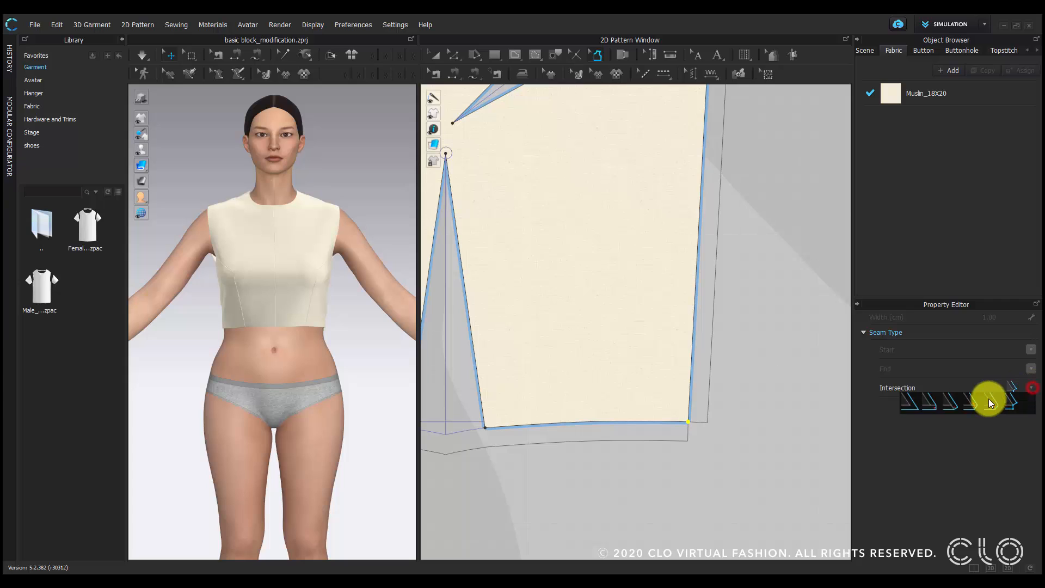
left_click(971, 404)
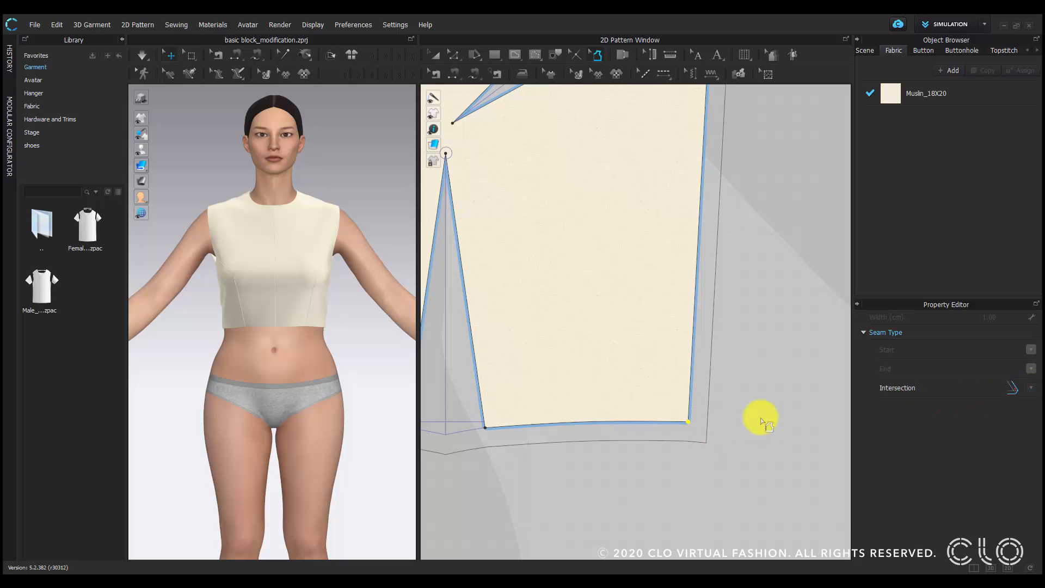
left_click(1029, 390)
left_click(934, 406)
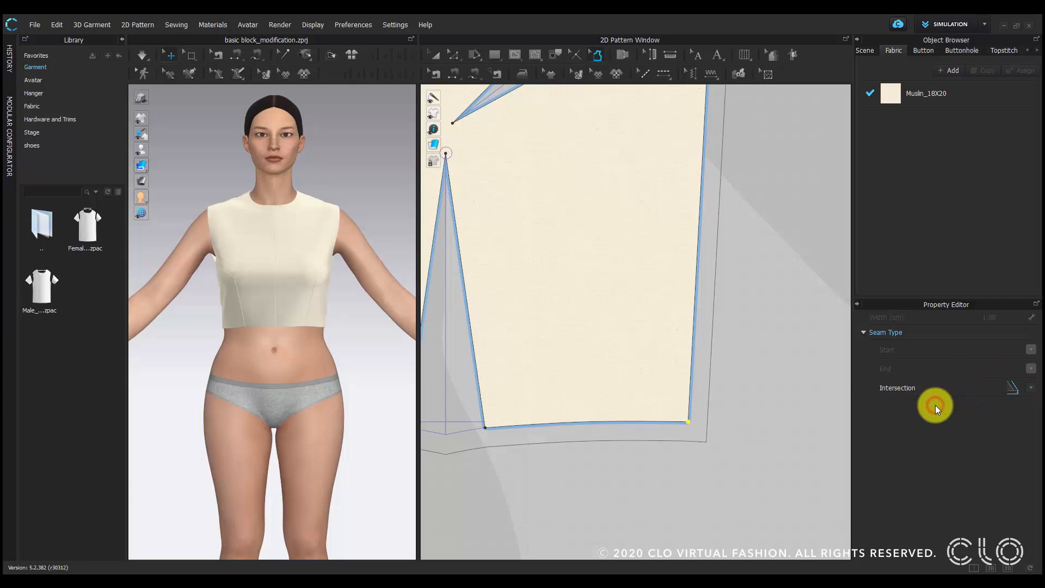
left_click(1027, 387)
left_click(911, 405)
Try a 5 cm seam allowance width on the front pattern's shoulder line, and set it to 1.5 cm.
scroll(718, 422, "down", 3)
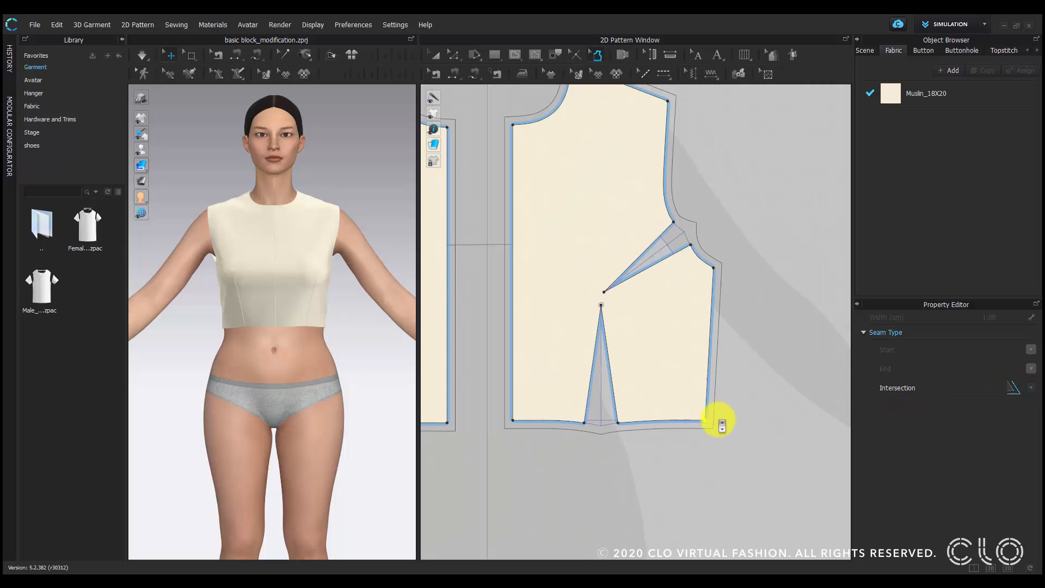
scroll(762, 403, "down", 2)
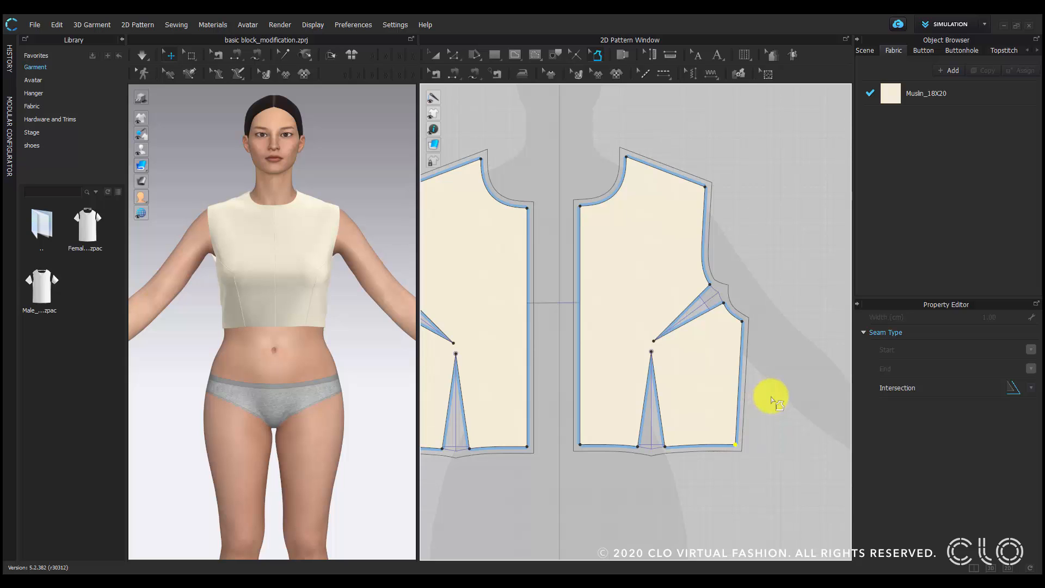
middle_click_drag(758, 392, 674, 381)
left_click(615, 211)
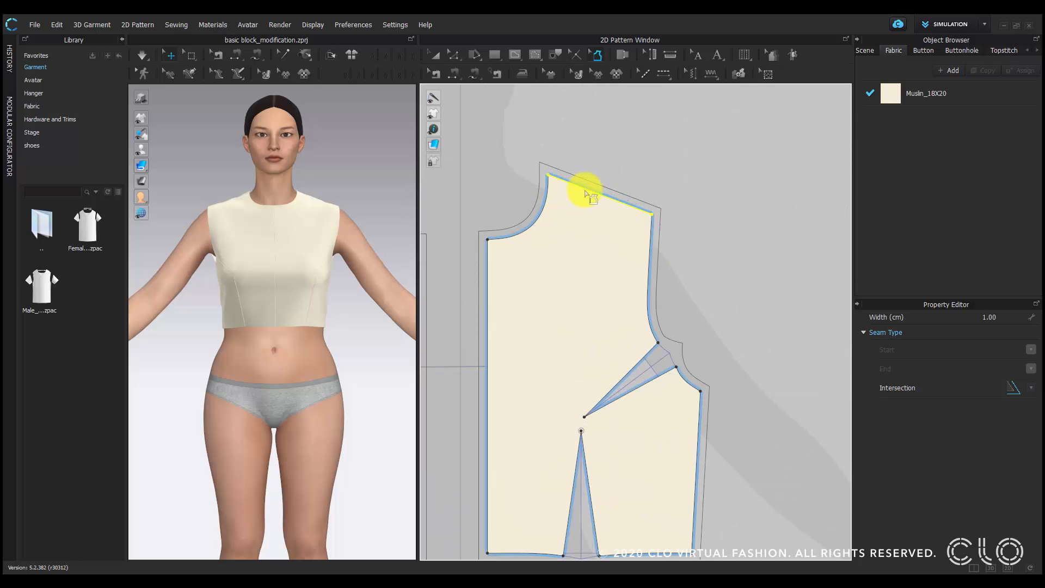
scroll(583, 190, "up", 3)
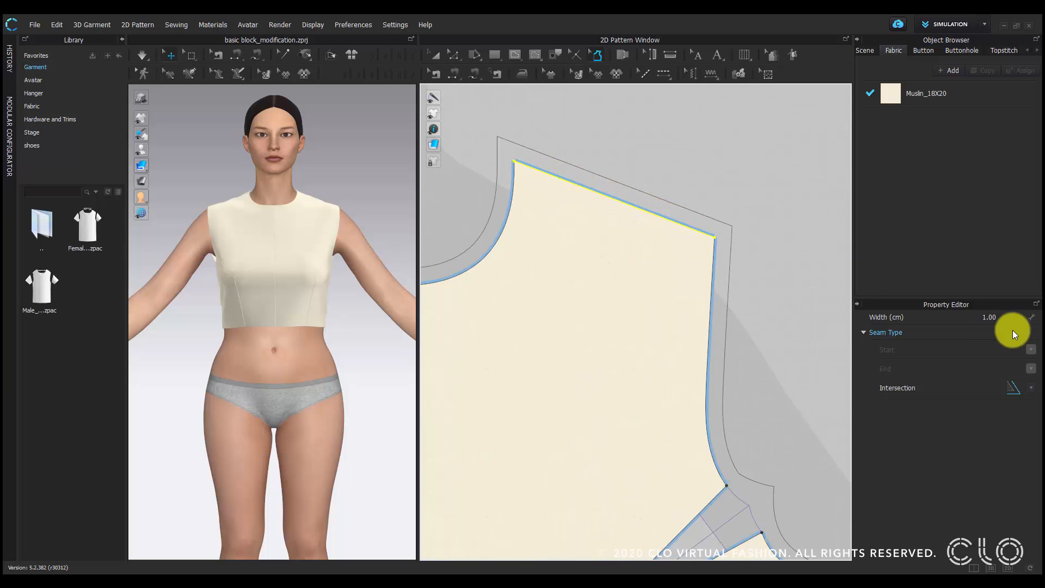
left_click(998, 316)
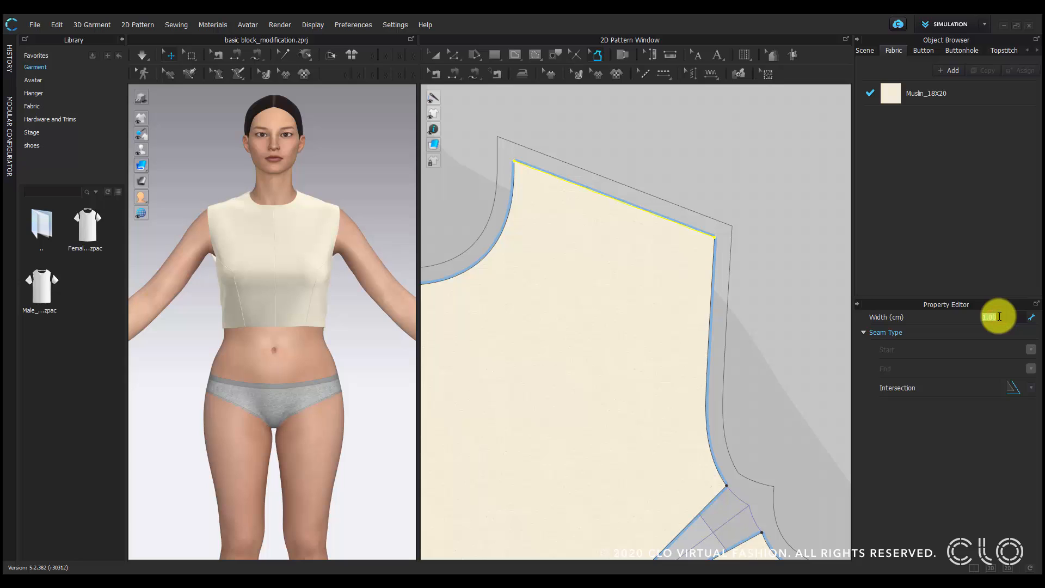
key("Return")
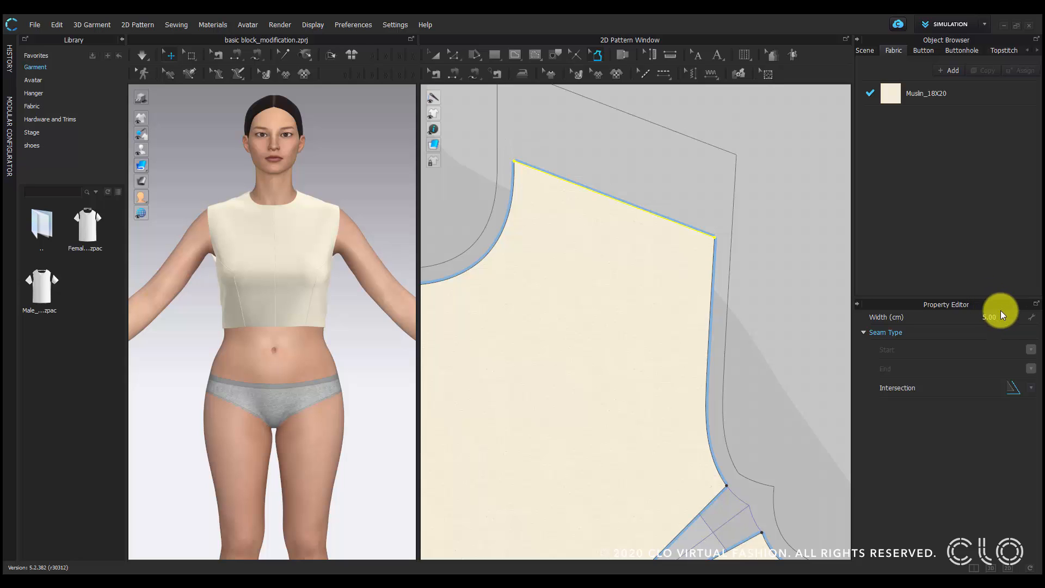
scroll(814, 227, "down", 2)
middle_click_drag(787, 209, 787, 240)
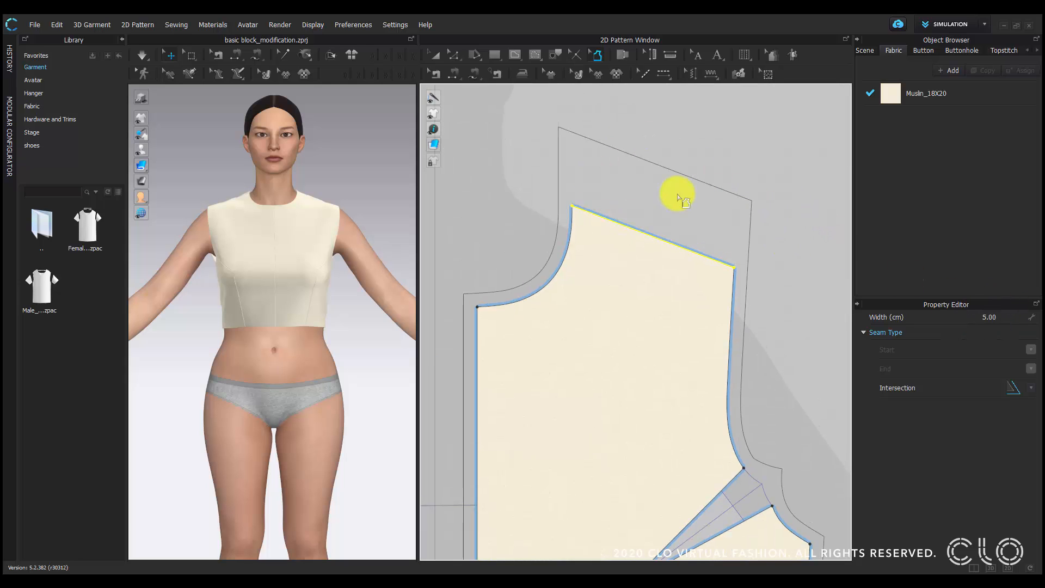
left_click(1011, 315)
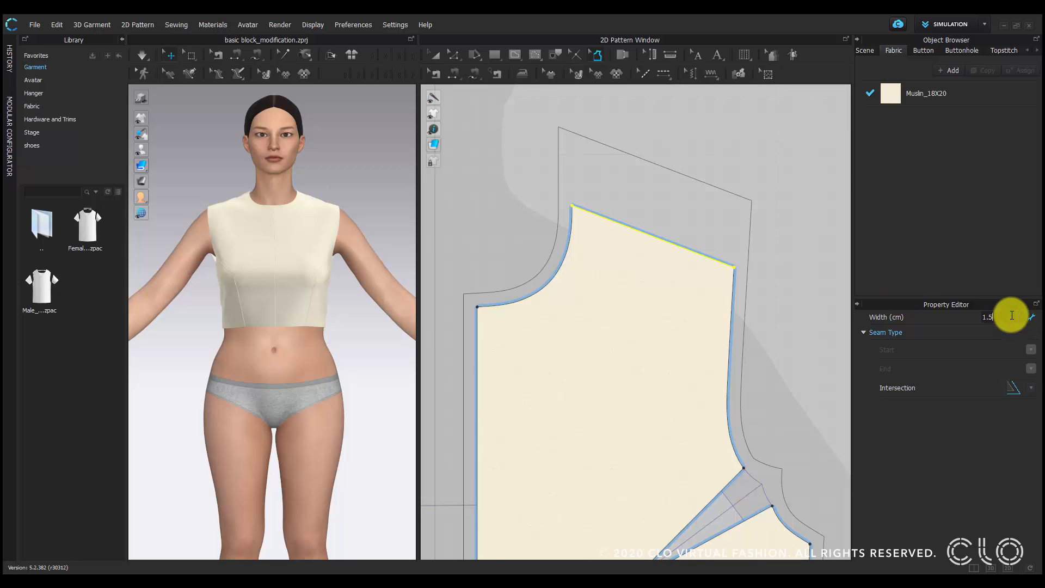
type("1.5")
key("Return")
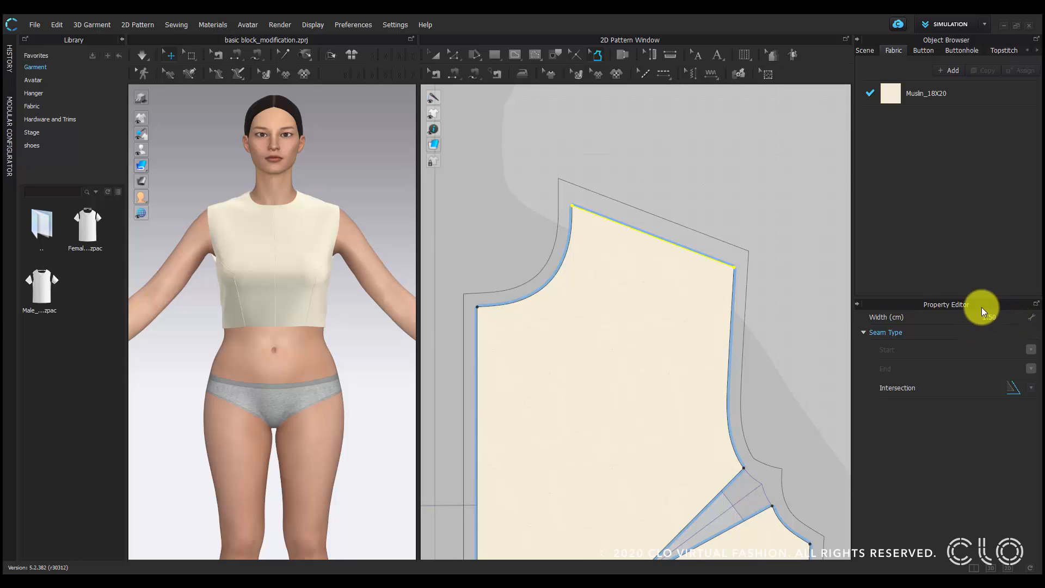
Set the seam allowance width of the back pattern's shoulder line to 1.5 cm.
scroll(828, 268, "down", 3)
middle_click_drag(804, 263, 561, 250)
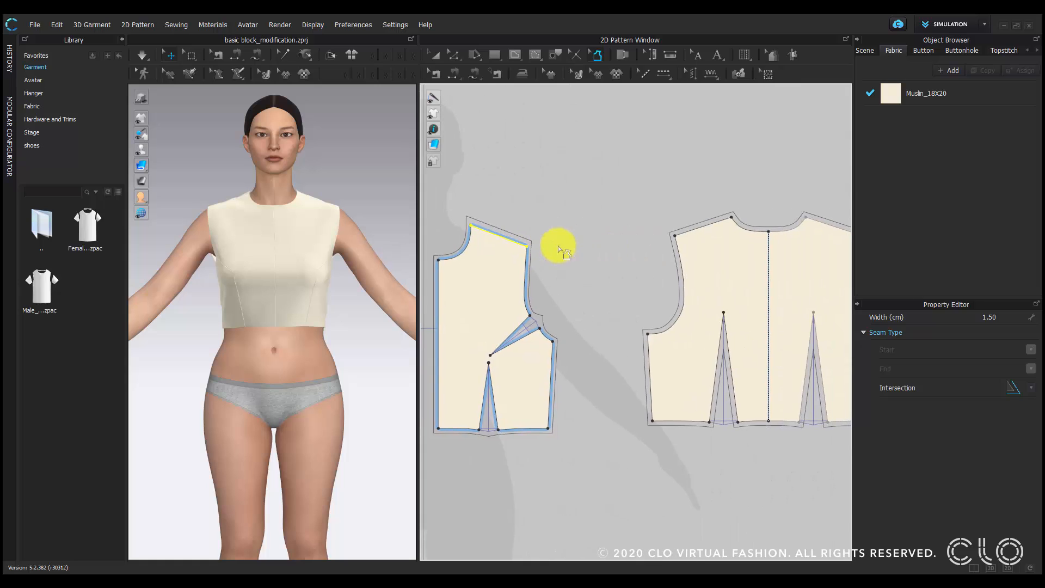
middle_click_drag(678, 238, 611, 245)
scroll(635, 234, "up", 3)
left_click(643, 226)
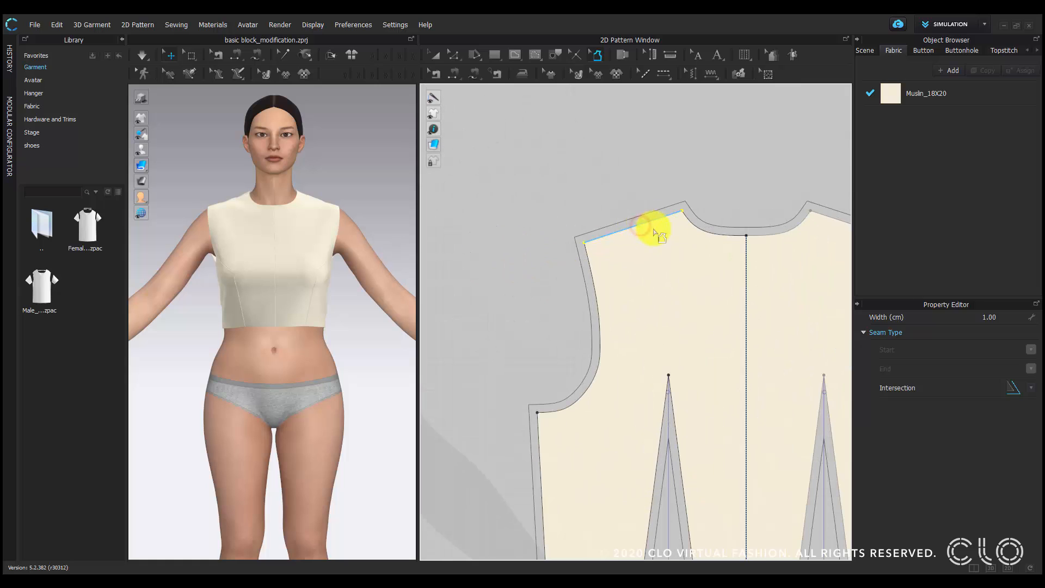
left_click(1005, 318)
type("1.5")
key("Return")
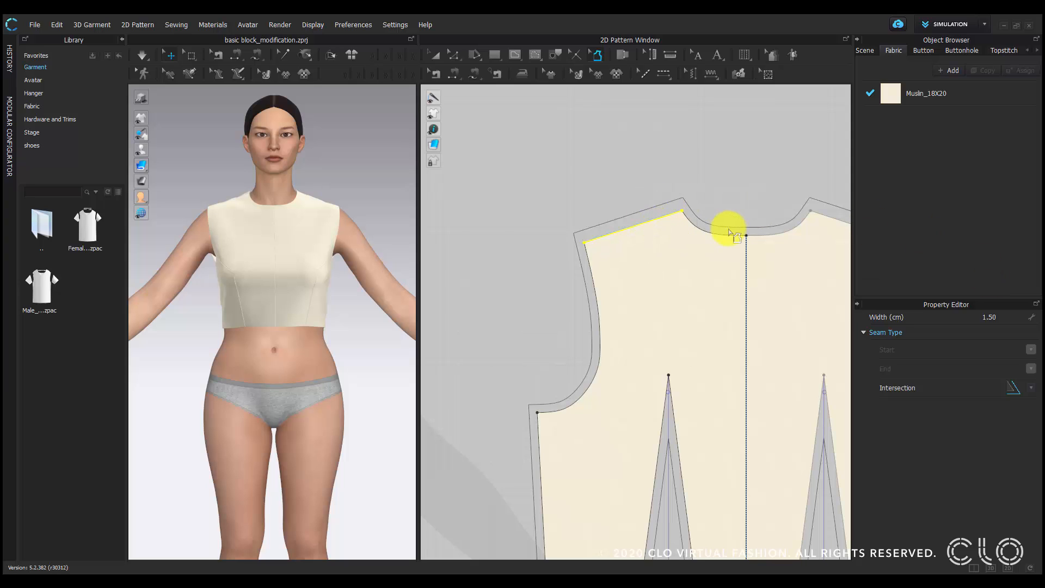
Set the seam allowance width of the back pattern's neckline to 0.5 cm.
scroll(730, 226, "up", 2)
left_click(707, 239)
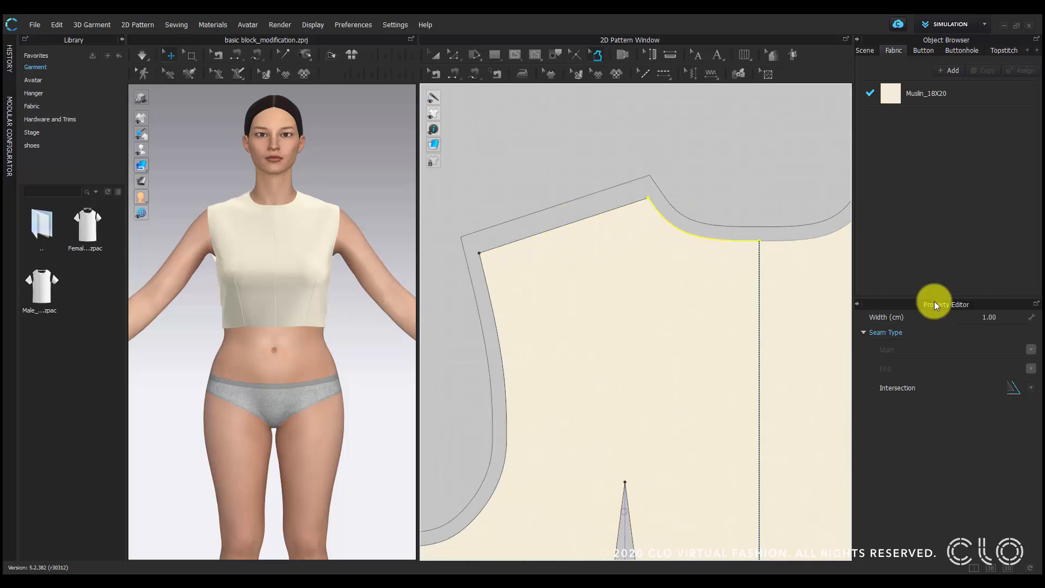
left_click(1003, 318)
type("0.5")
key("Return")
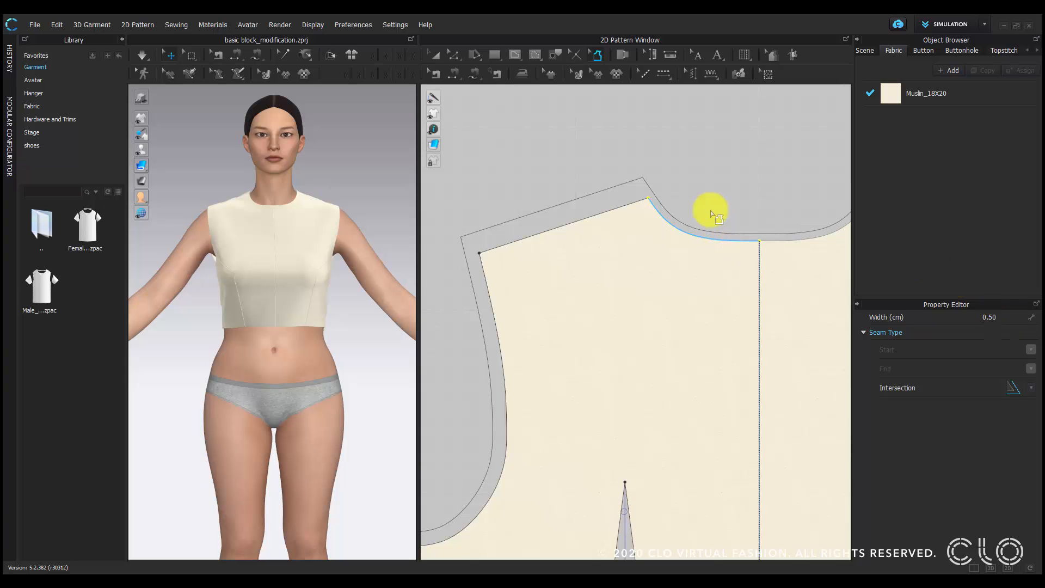
Set the seam allowance width of the front pattern's neckline to 0.5 cm.
scroll(739, 242, "down", 2)
middle_click_drag(618, 235, 789, 249)
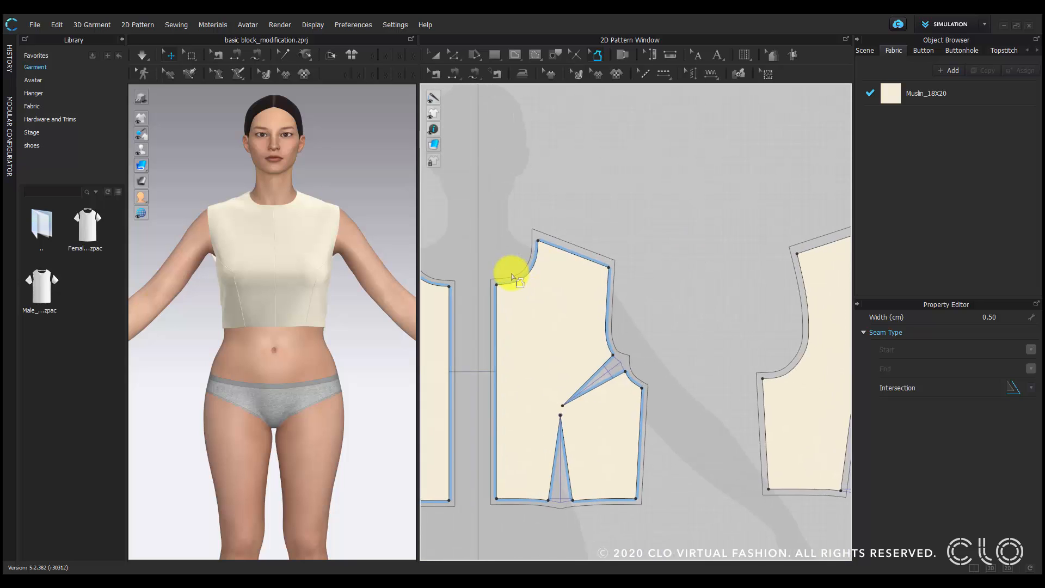
scroll(510, 278, "up", 3)
left_click(534, 282)
left_click(991, 319)
type("0")
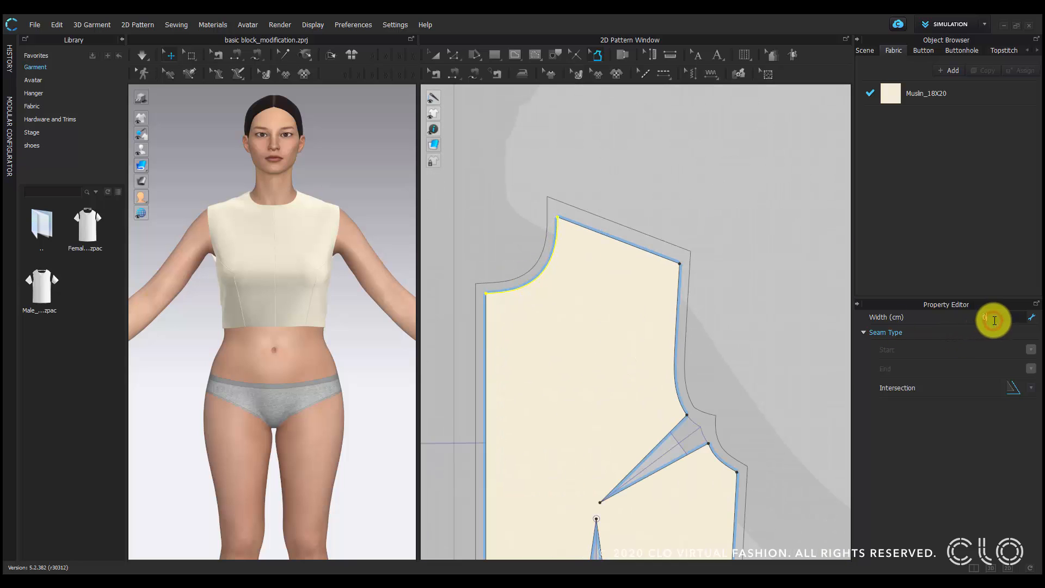
type(".5")
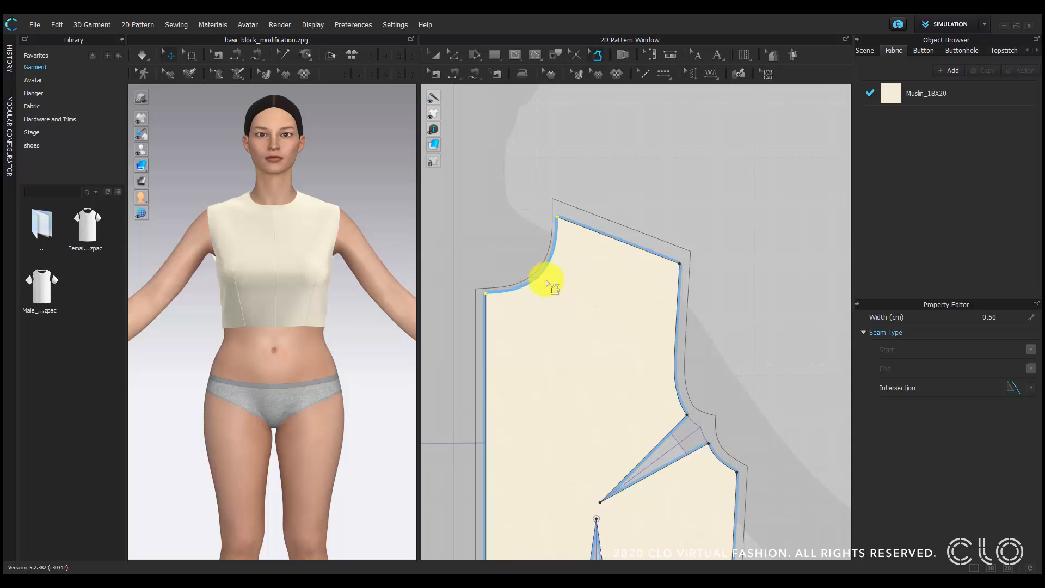
Set the intersection at the back waist dart's tip to the first dart type, trying the second dart type as a comparison.
scroll(532, 251, "up", 3)
scroll(544, 285, "down", 5)
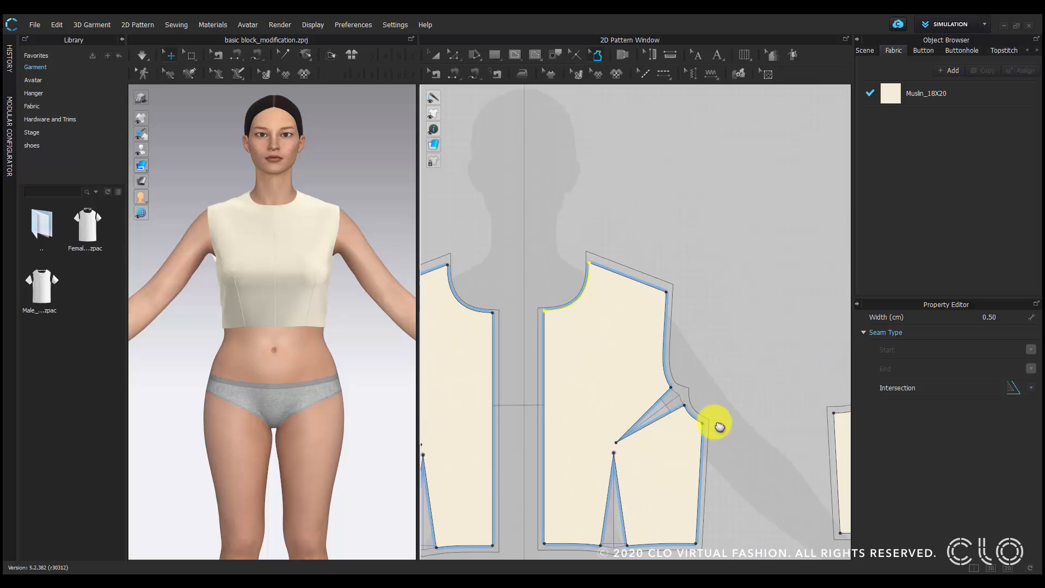
scroll(476, 289, "up", 5)
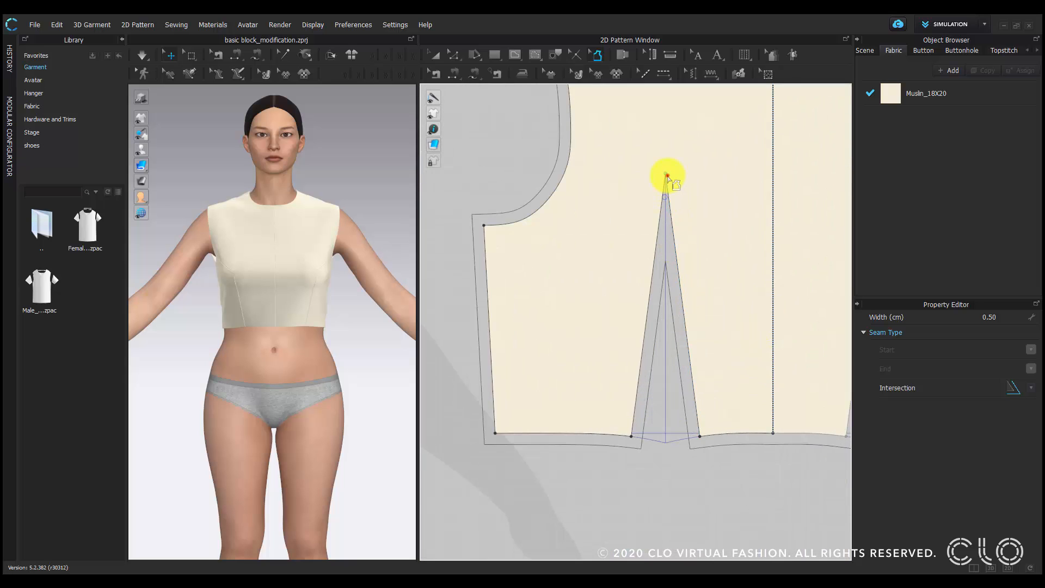
left_click(665, 187)
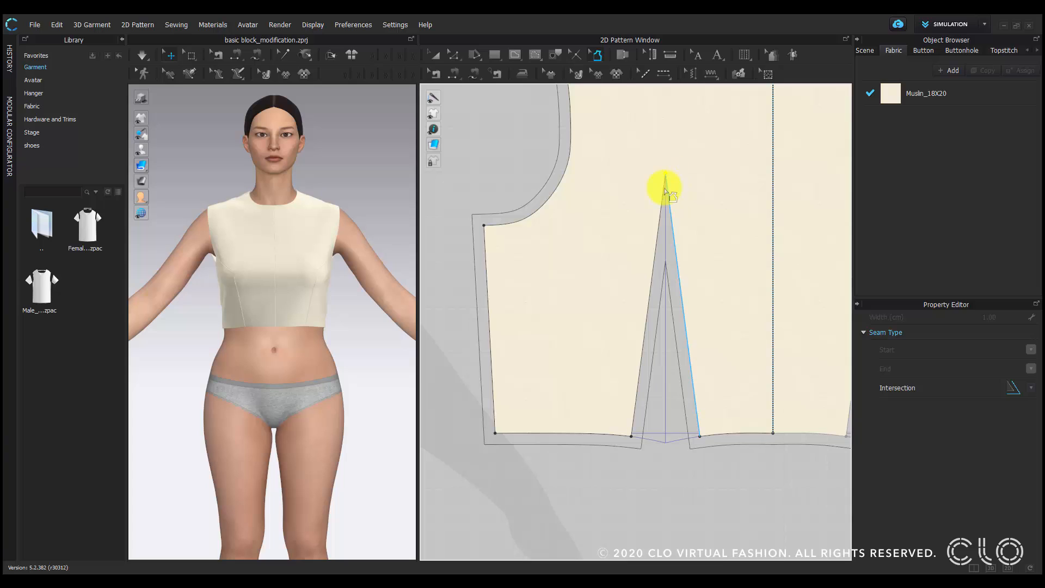
left_click(1031, 387)
left_click(909, 420)
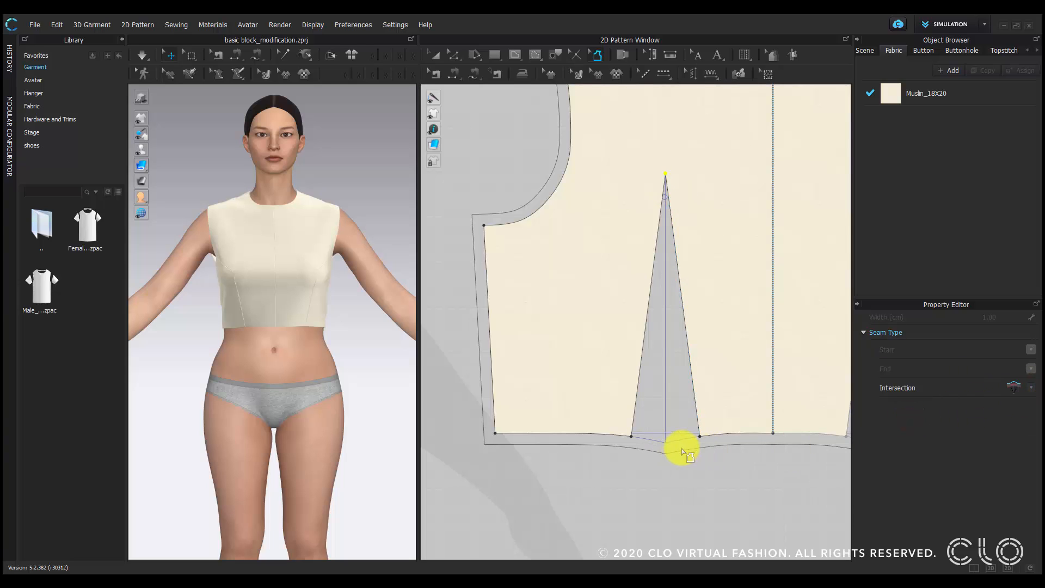
left_click(1031, 388)
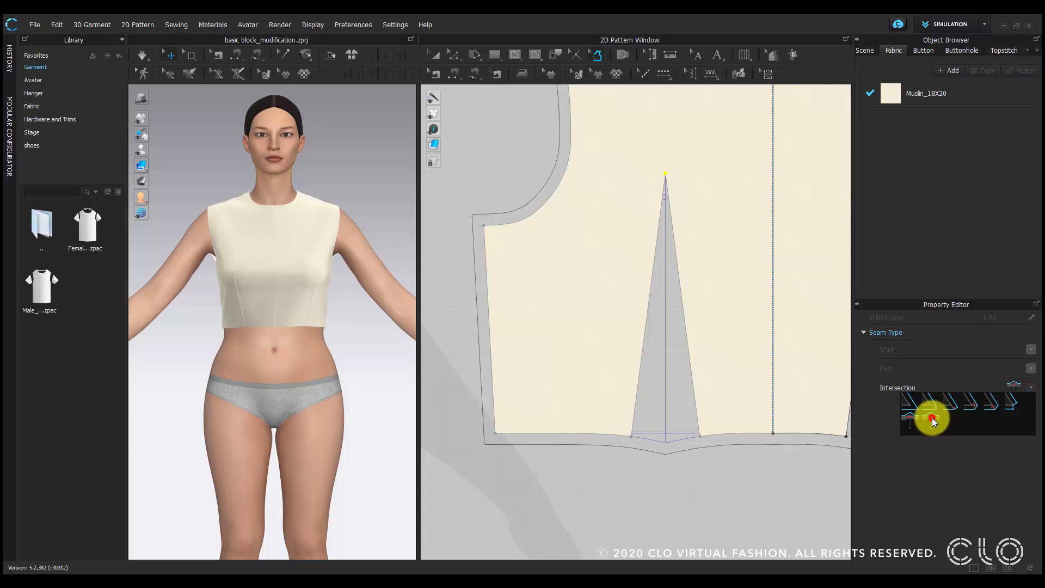
left_click(931, 417)
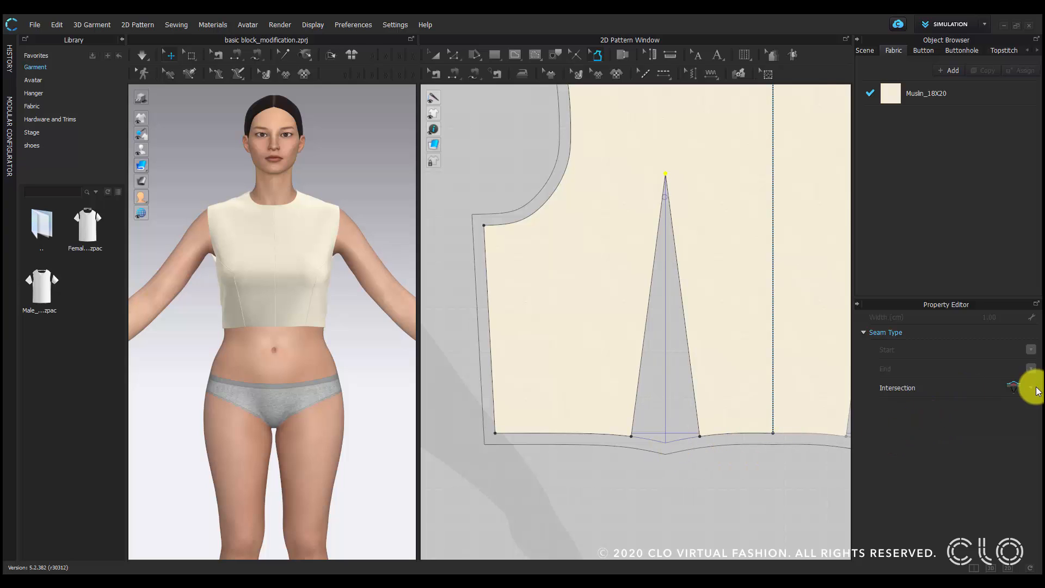
left_click(1031, 387)
left_click(903, 417)
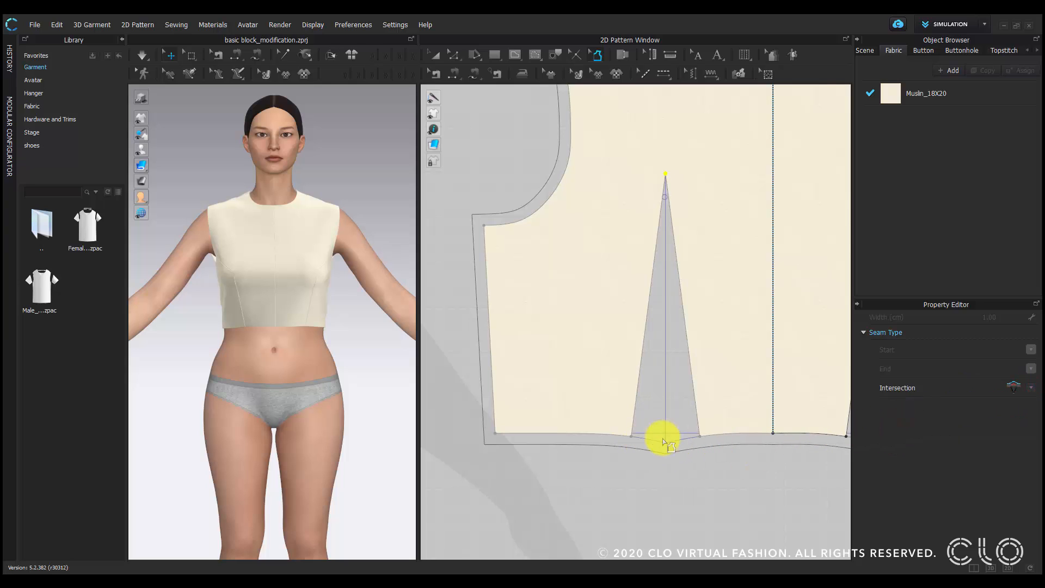
scroll(684, 447, "down", 3)
scroll(684, 448, "down", 3)
left_click(694, 466)
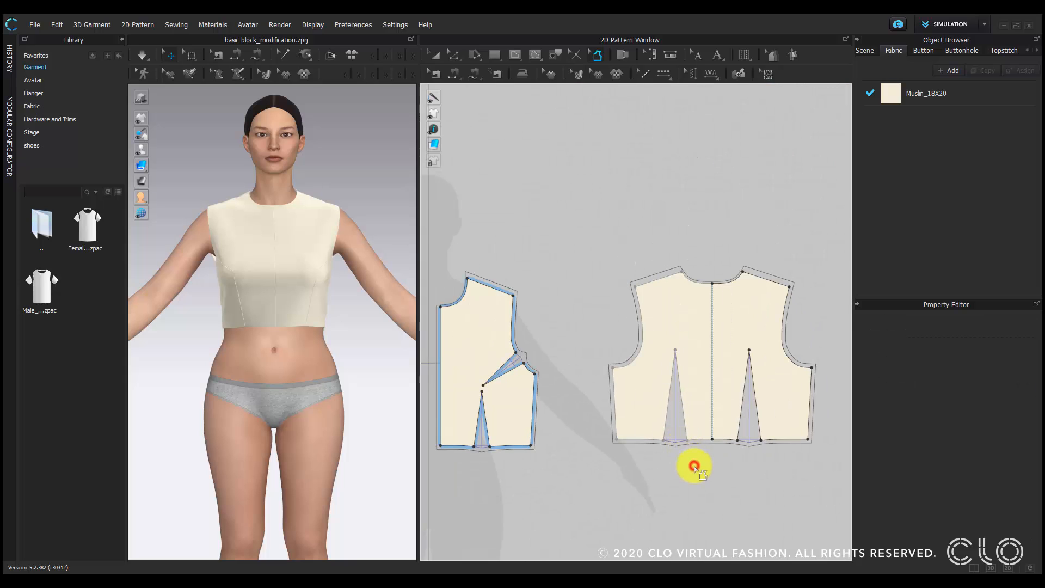
scroll(689, 446, "down", 2)
right_click_drag(681, 424, 727, 419)
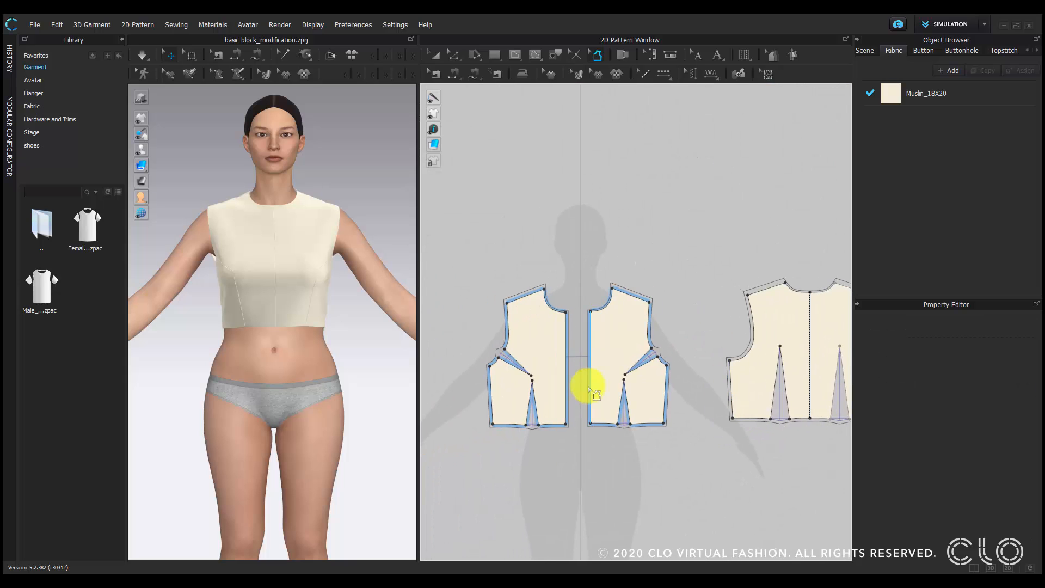
middle_click_drag(679, 257, 624, 251)
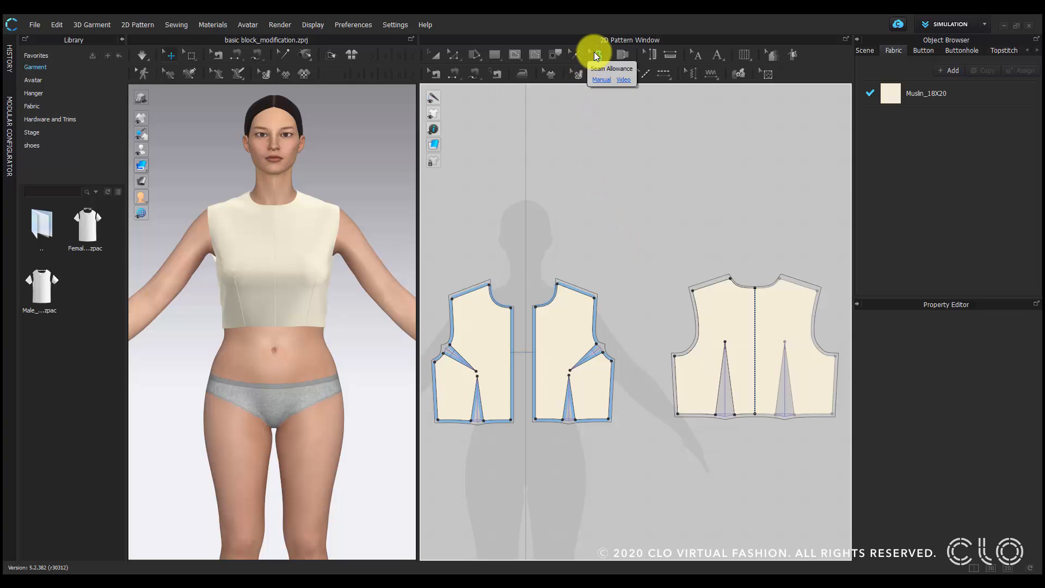
left_click(596, 55)
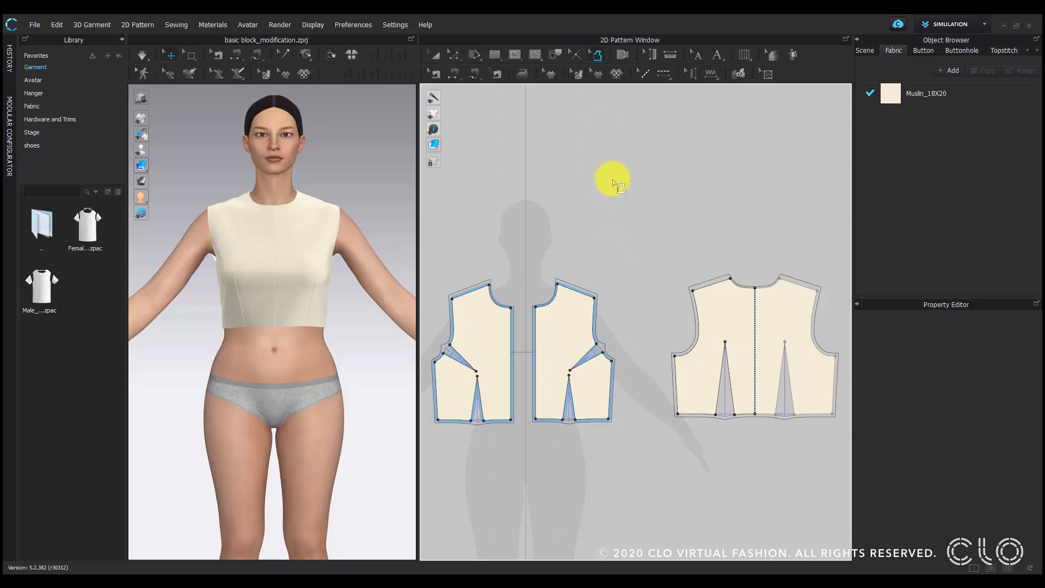
Show the pattern names on all pattern pieces in the 2D view.
mouse_move(433, 132)
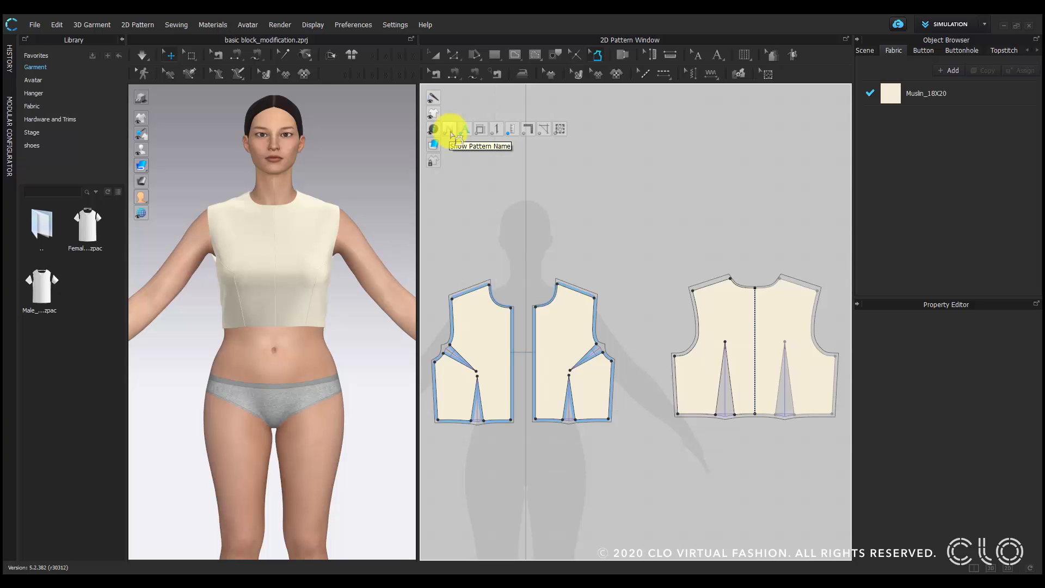
left_click(451, 132)
scroll(563, 352, "up", 2)
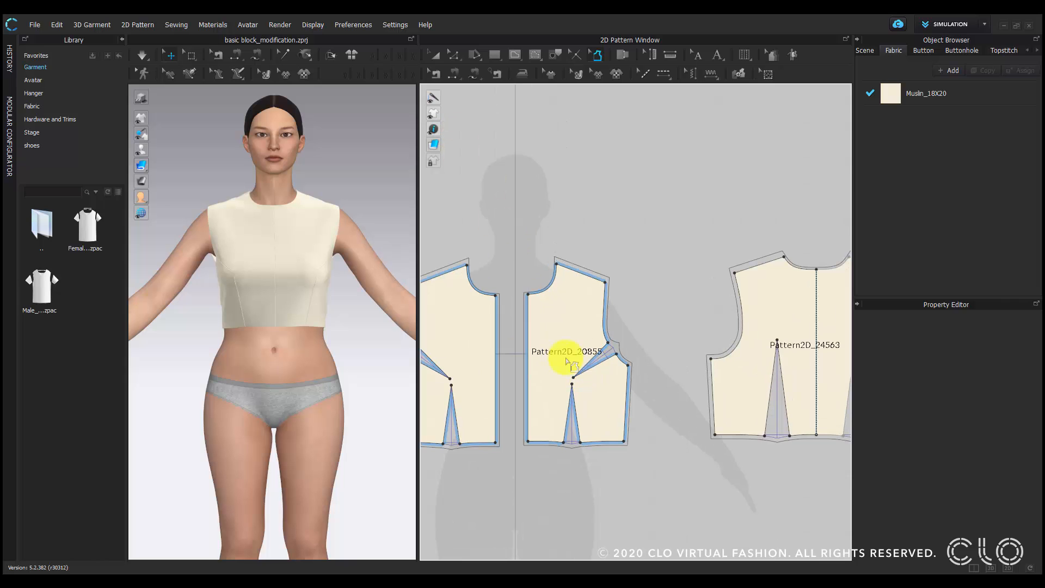
middle_click_drag(760, 356, 668, 365)
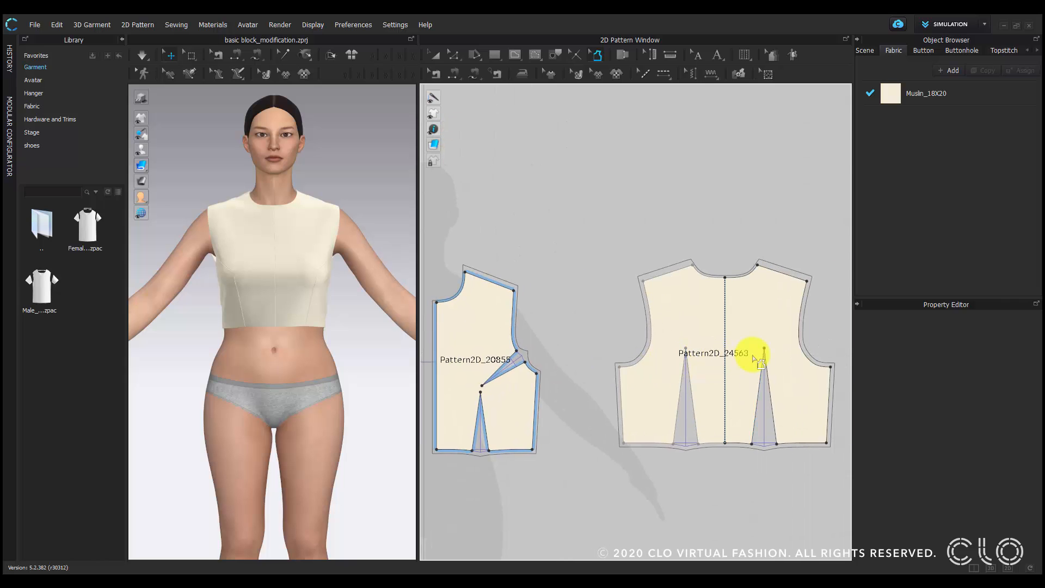
scroll(757, 357, "down", 2)
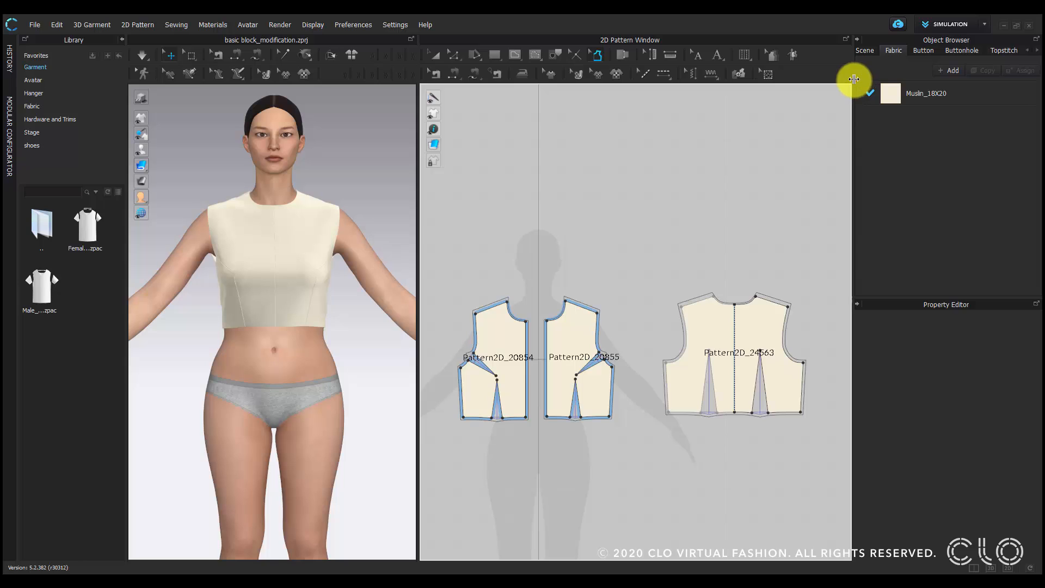
Widen the properties area, and select the front pattern and the back pattern in turn to examine their name property.
left_click_drag(856, 84, 825, 84)
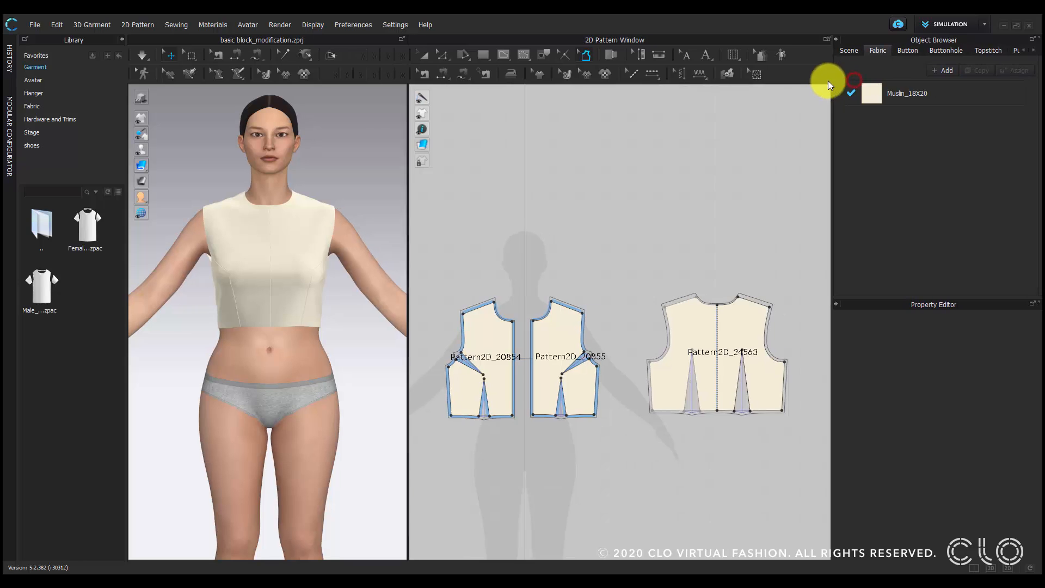
left_click(423, 55)
left_click(559, 331)
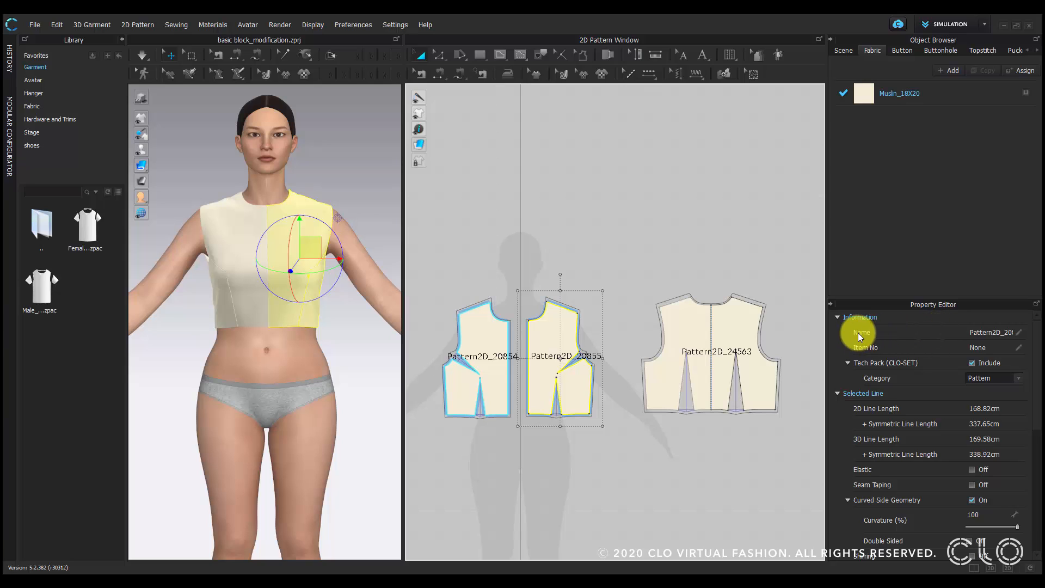
left_click(742, 312)
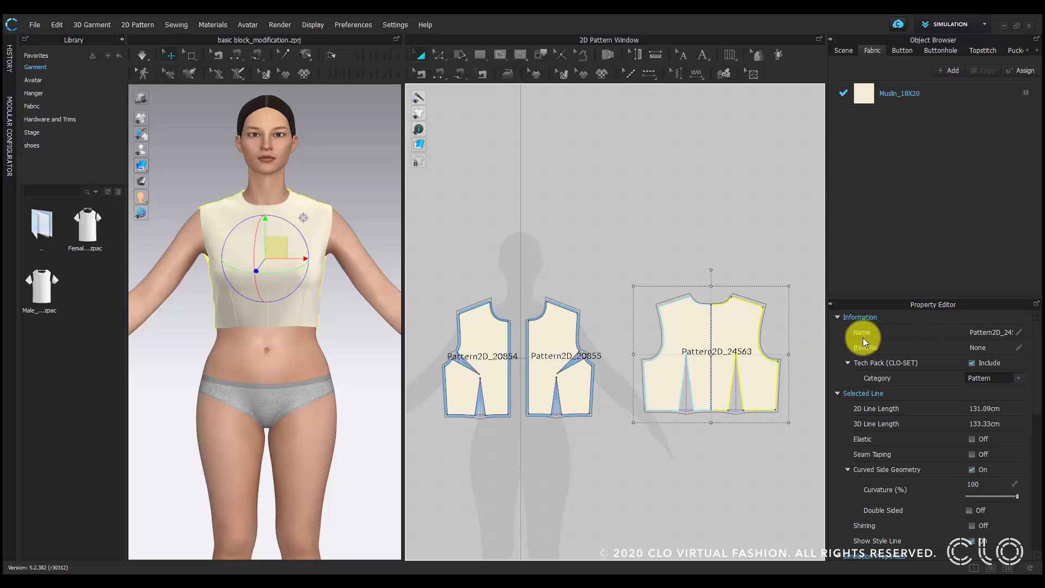
Rename the selected back pattern as "Back Bodice".
double_click(986, 333)
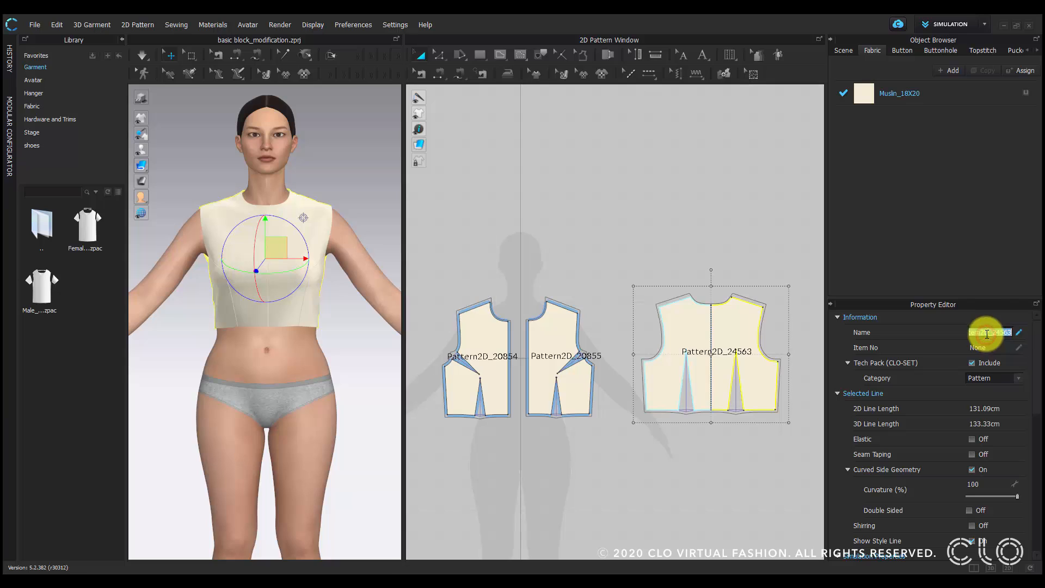
type("Back Bod")
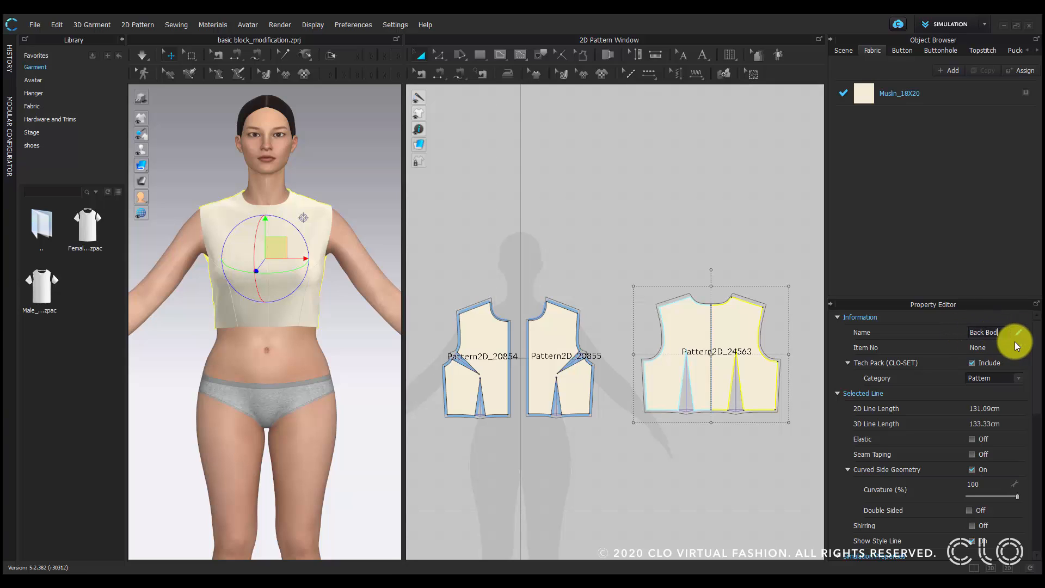
type("ice")
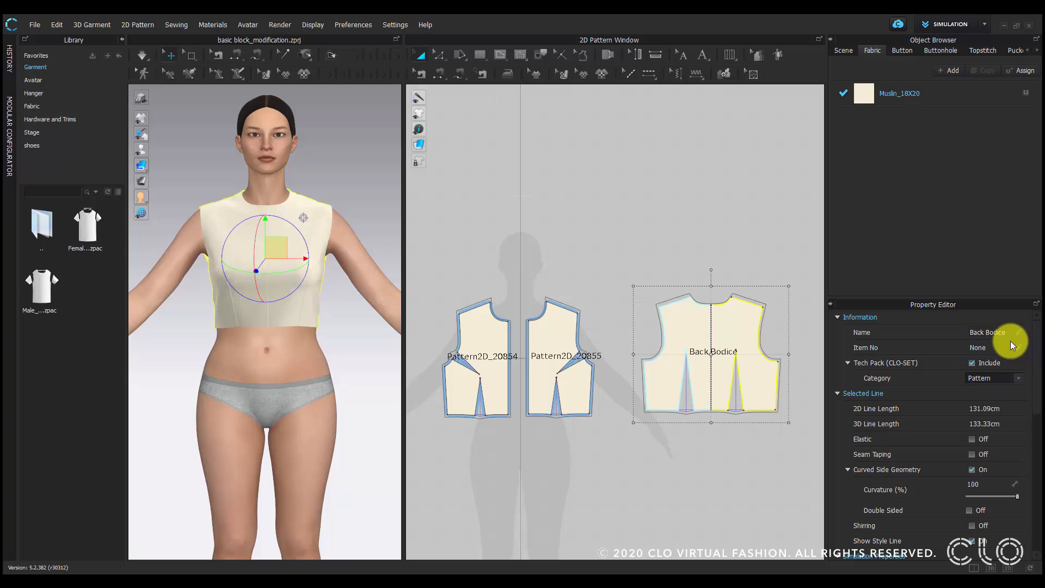
scroll(757, 336, "up", 2)
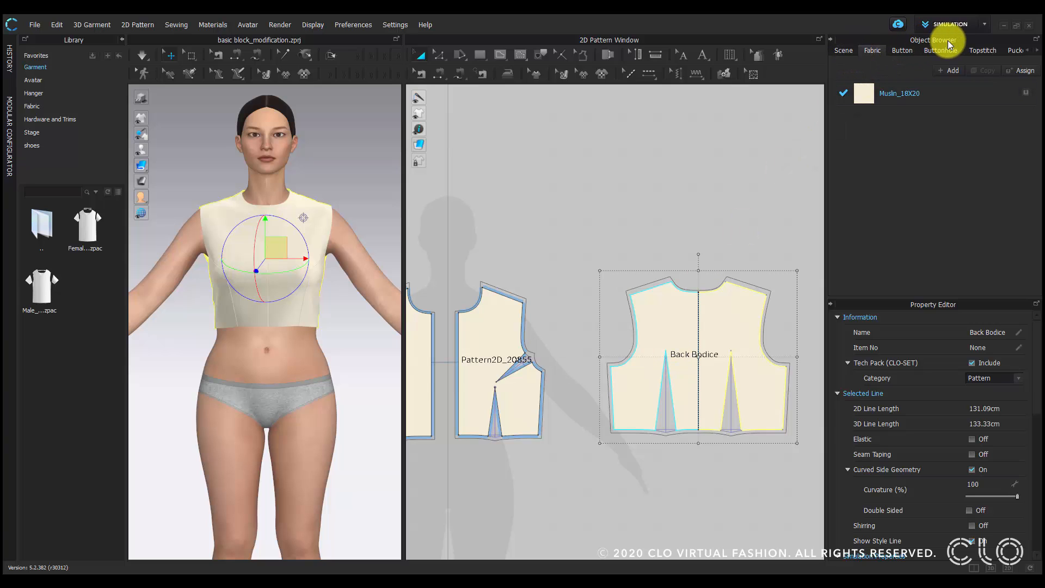
Rename the wearer's right front pattern as "Front Bodice Right" in the scene's object list.
left_click(841, 50)
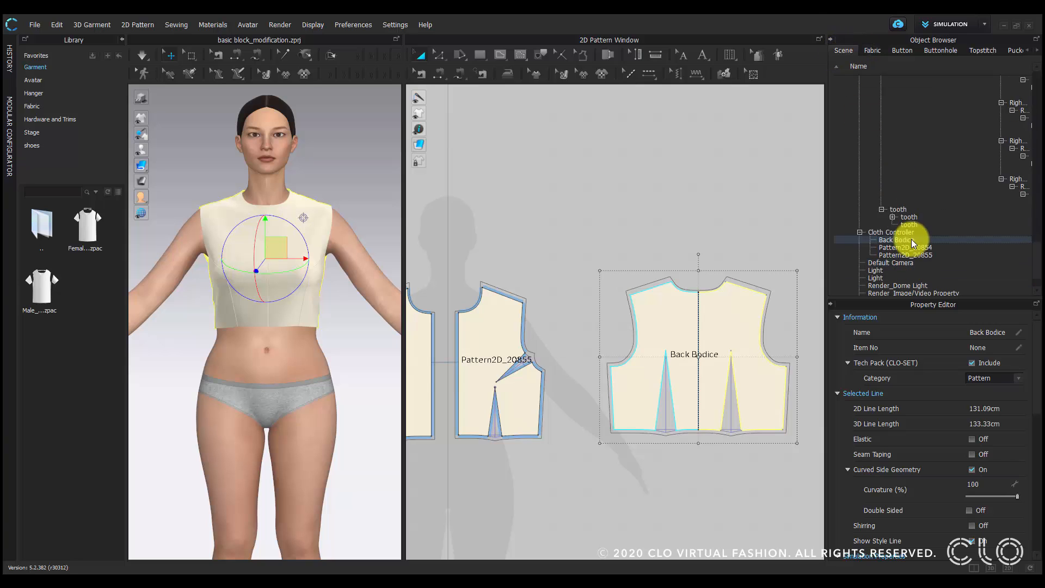
scroll(911, 239, "down", 3)
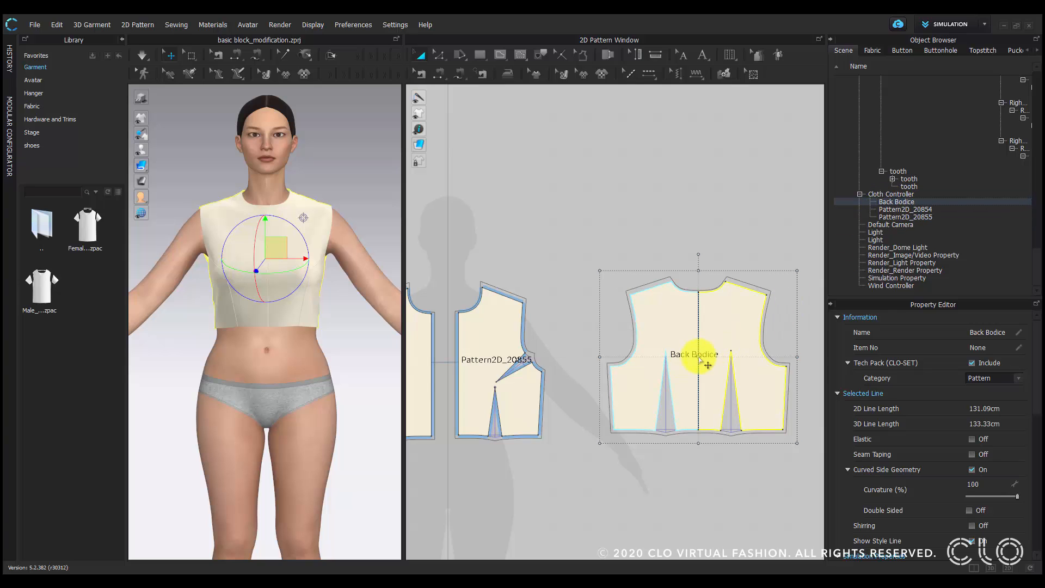
left_click(908, 208)
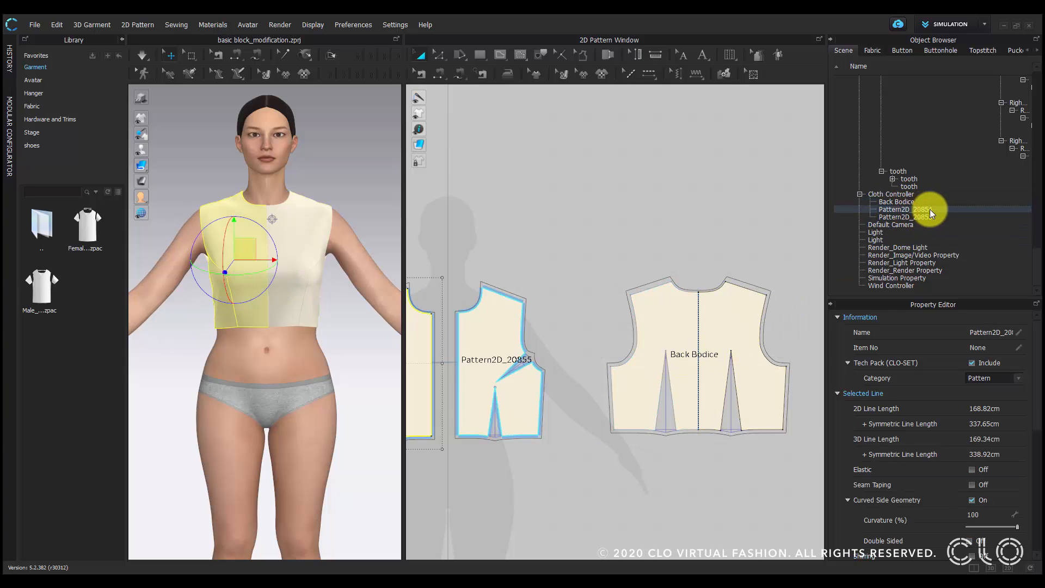
middle_click_drag(608, 236, 682, 227)
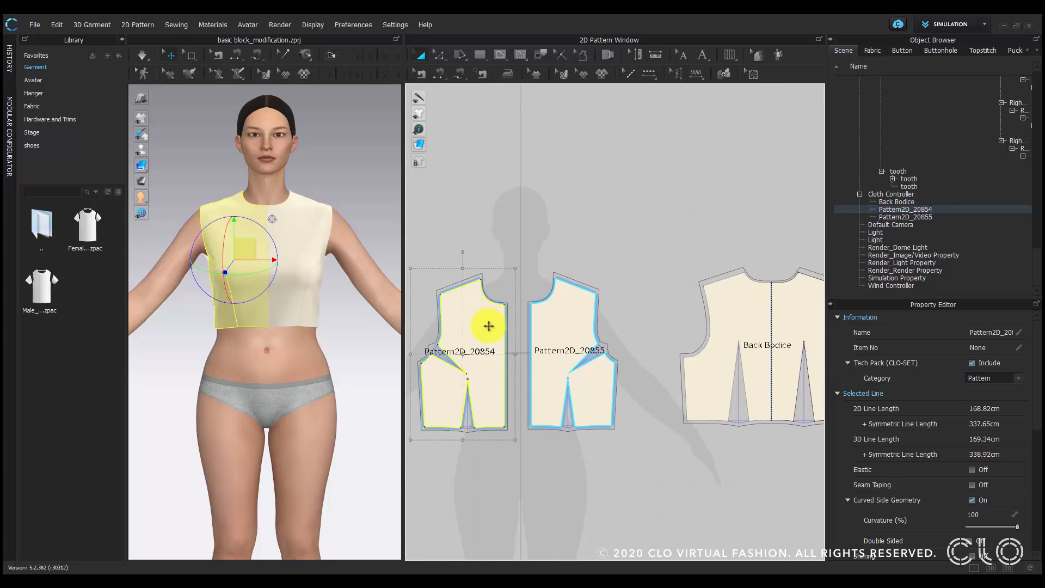
double_click(928, 209)
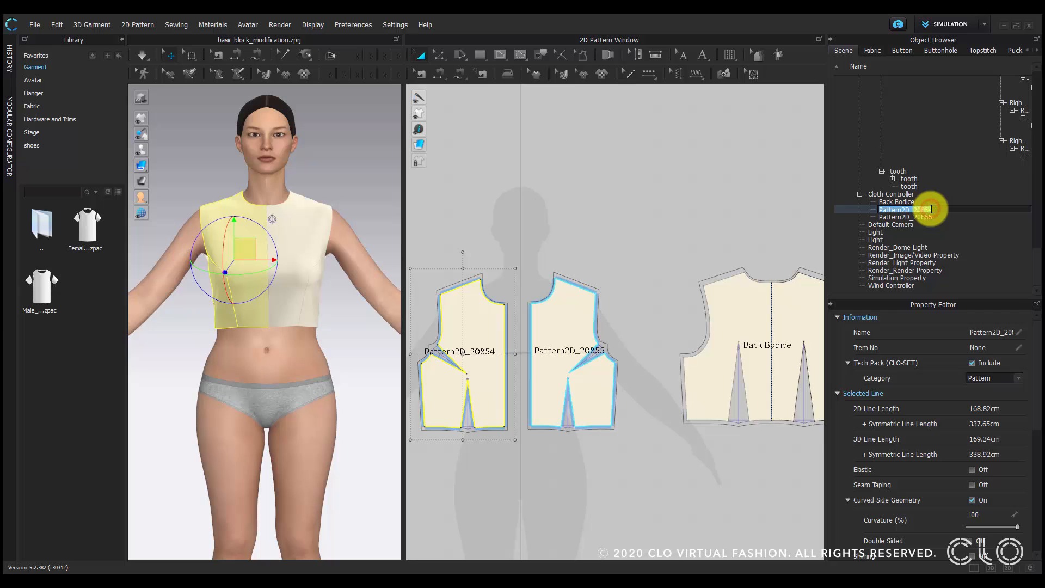
type("Front Bodice Right")
key("Return")
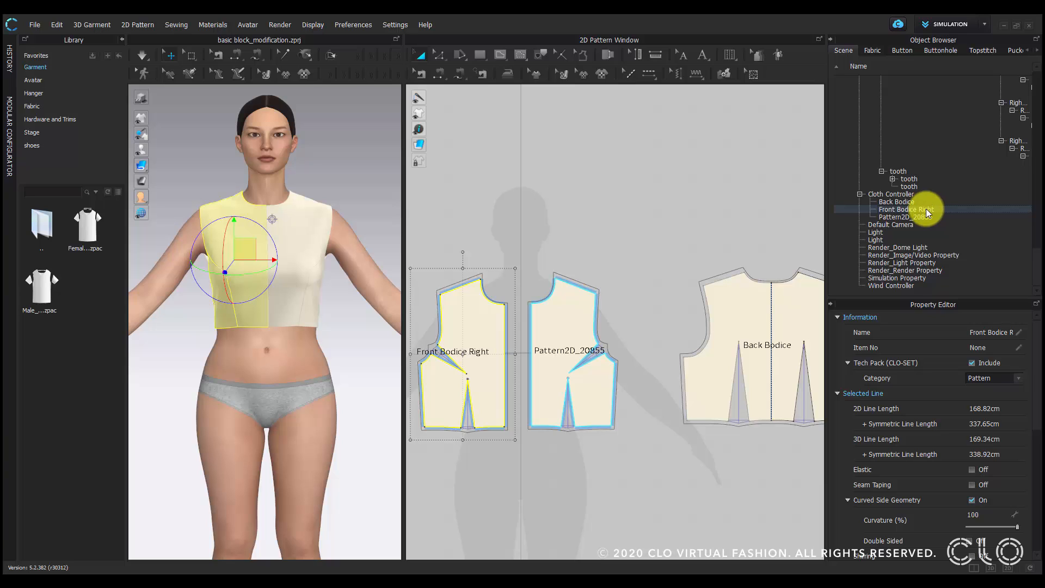
Rename the remaining front pattern in the scene's object list as "Front Bodice Left".
left_click(925, 216)
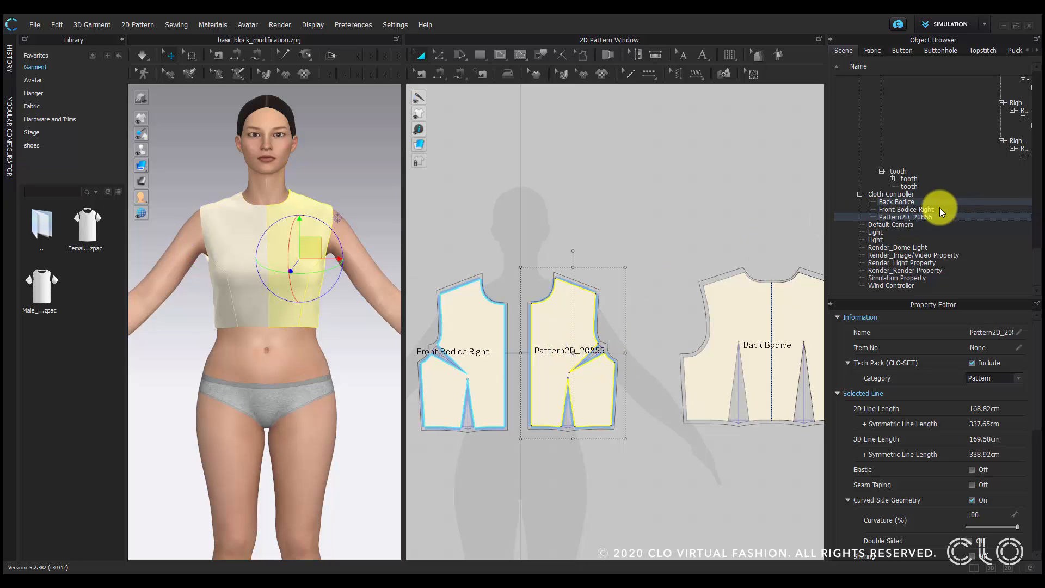
double_click(921, 217)
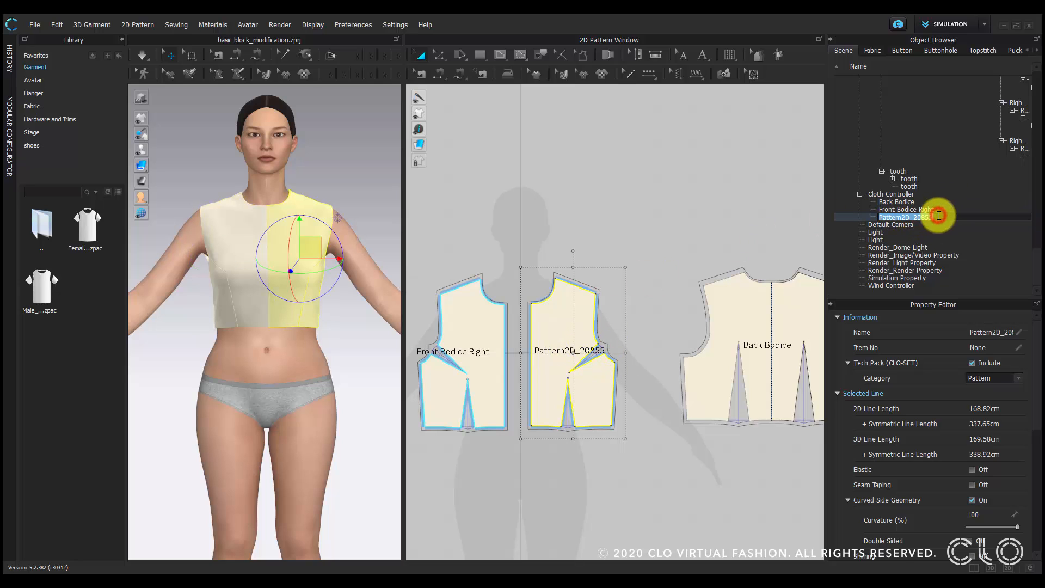
type("Front Bodice Left")
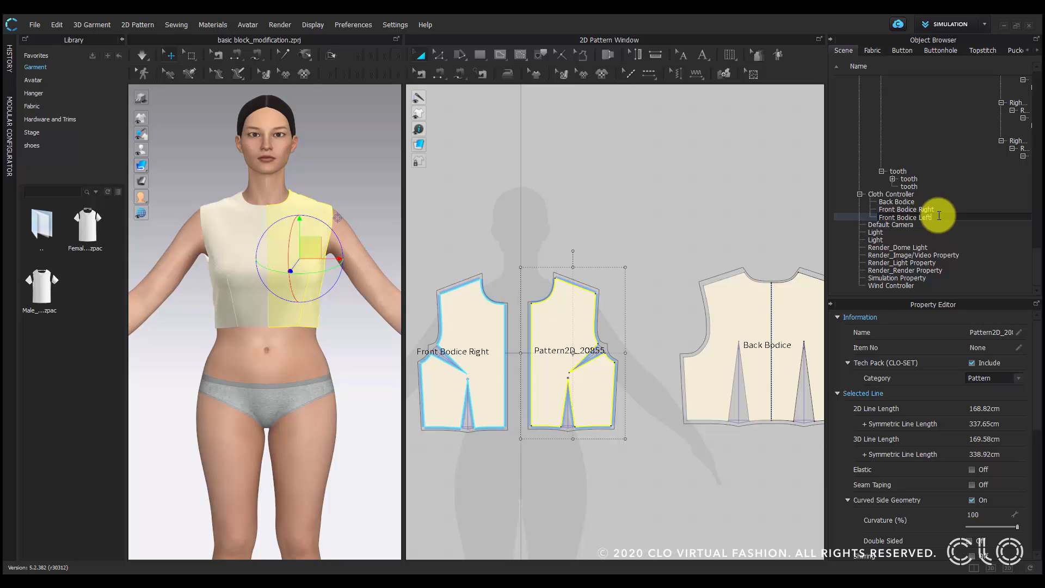
key("Return")
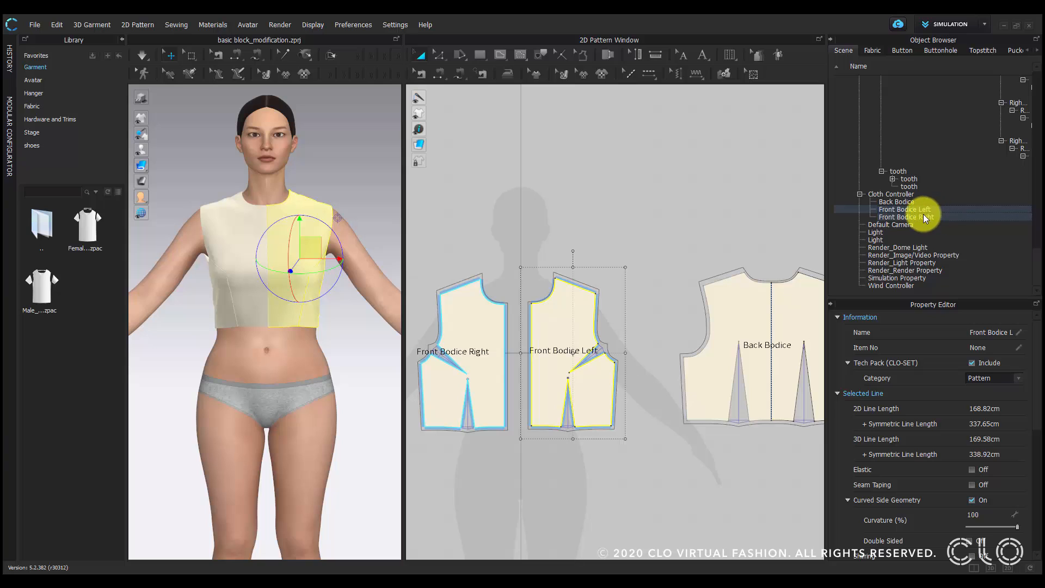
Hide the pattern names in the 2D view, toggling them on once more for comparison, and clear the selection.
left_click(437, 132)
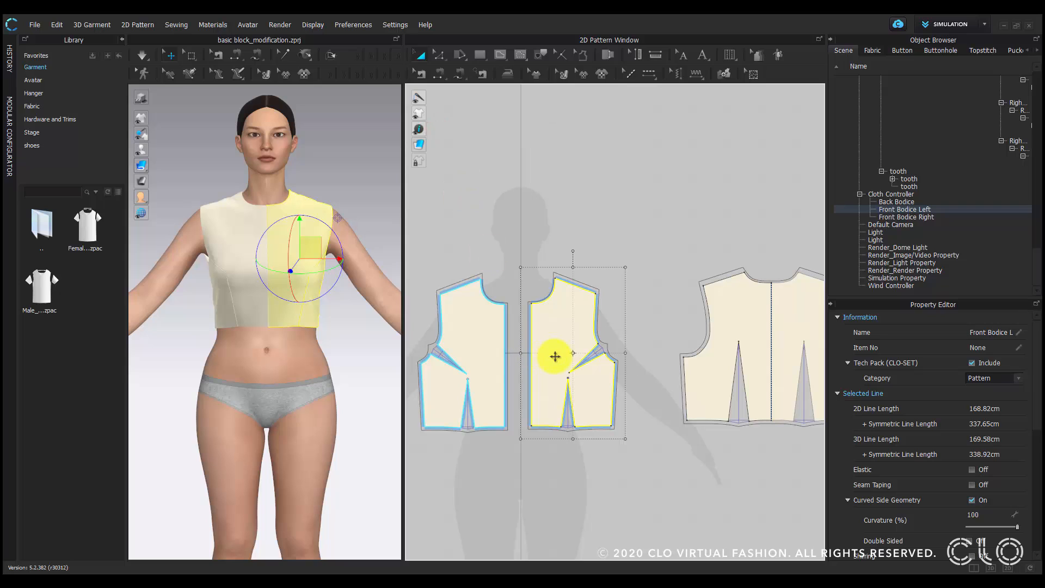
left_click(664, 247)
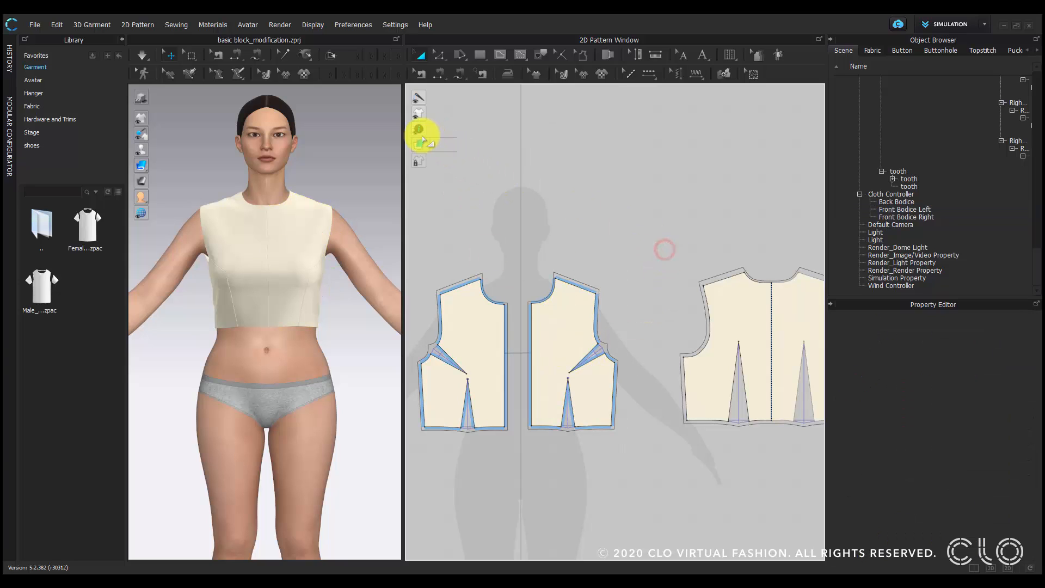
left_click(435, 130)
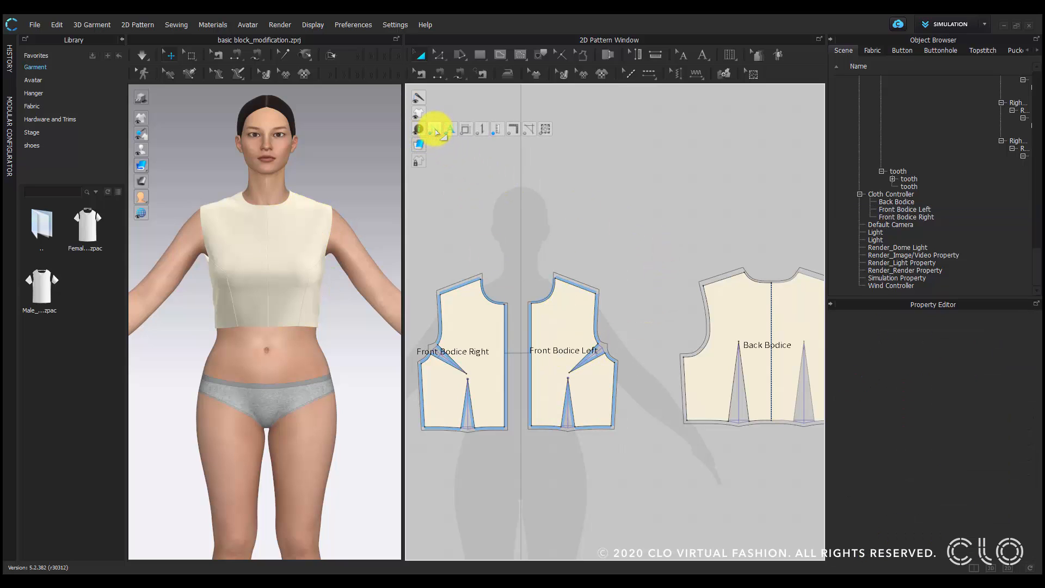
left_click(436, 130)
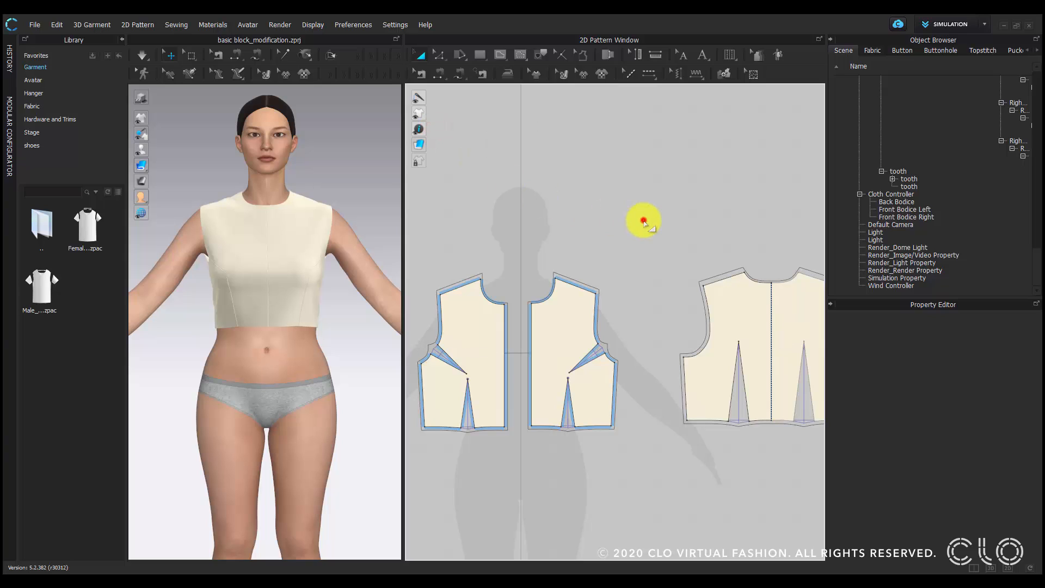
left_click(644, 222)
Add a pattern annotation reading "Style #1234", "Cut x 1" and "Shell" on three lines to the upper part of the Front Bodice Left pattern.
left_click(703, 57)
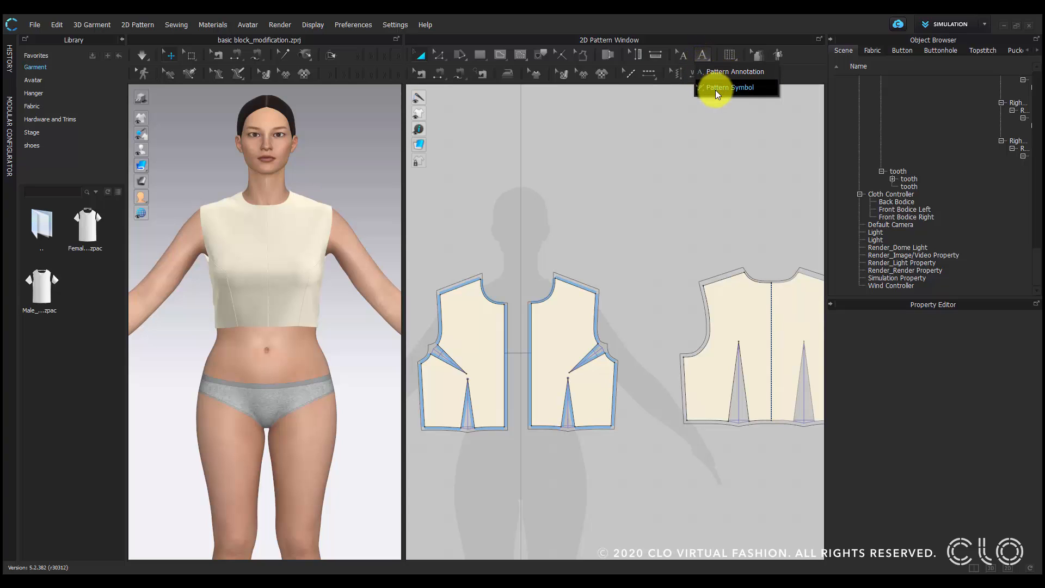
left_click(751, 74)
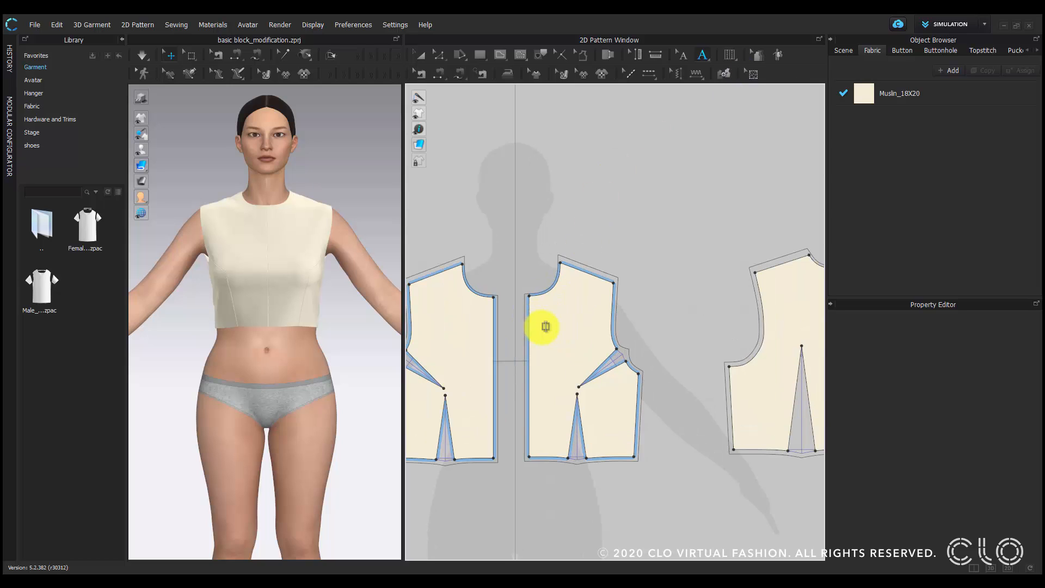
scroll(547, 322, "up", 2)
left_click(544, 327)
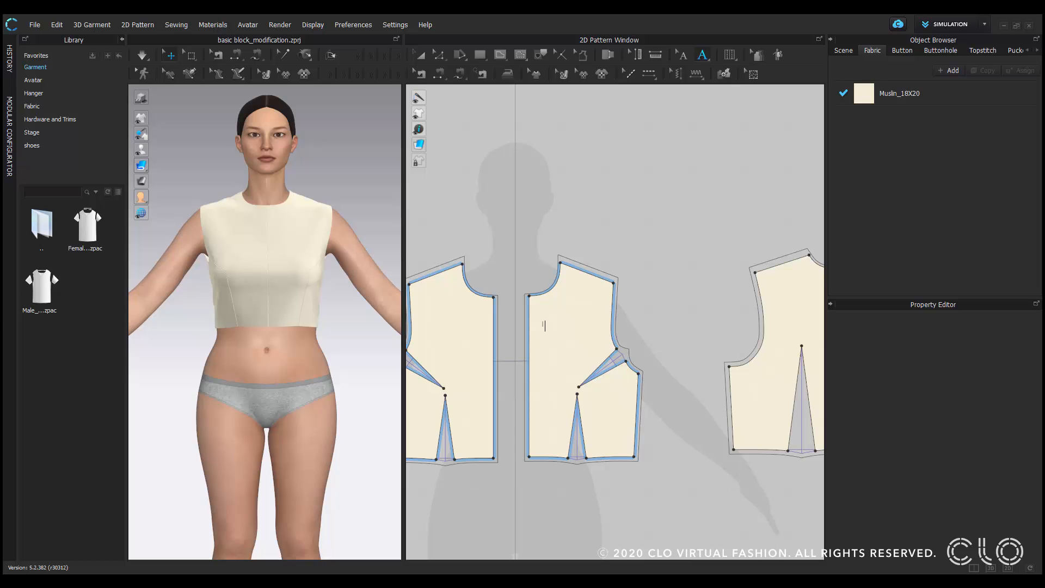
type("Style #1234")
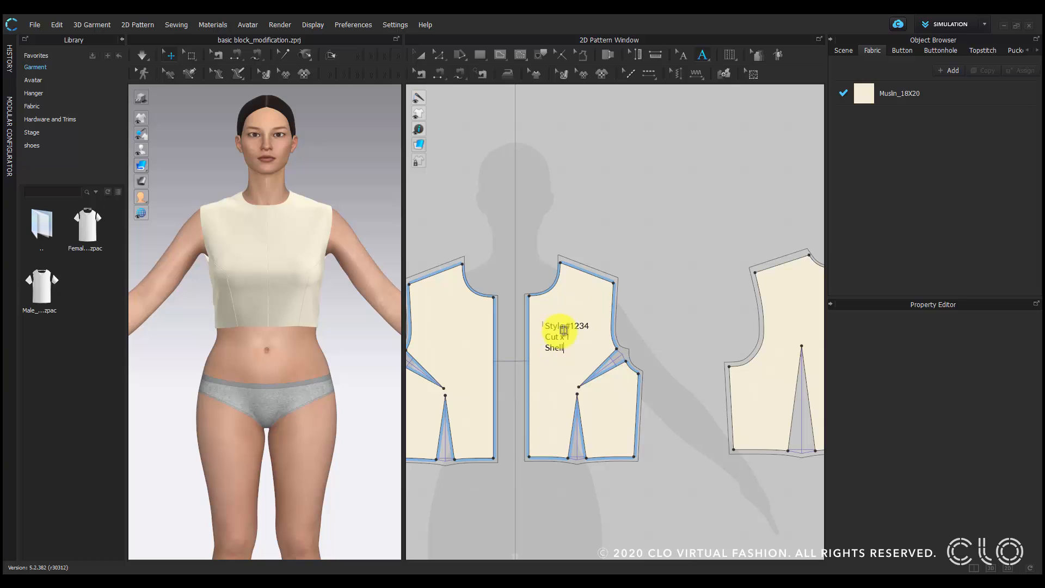
left_click(775, 305)
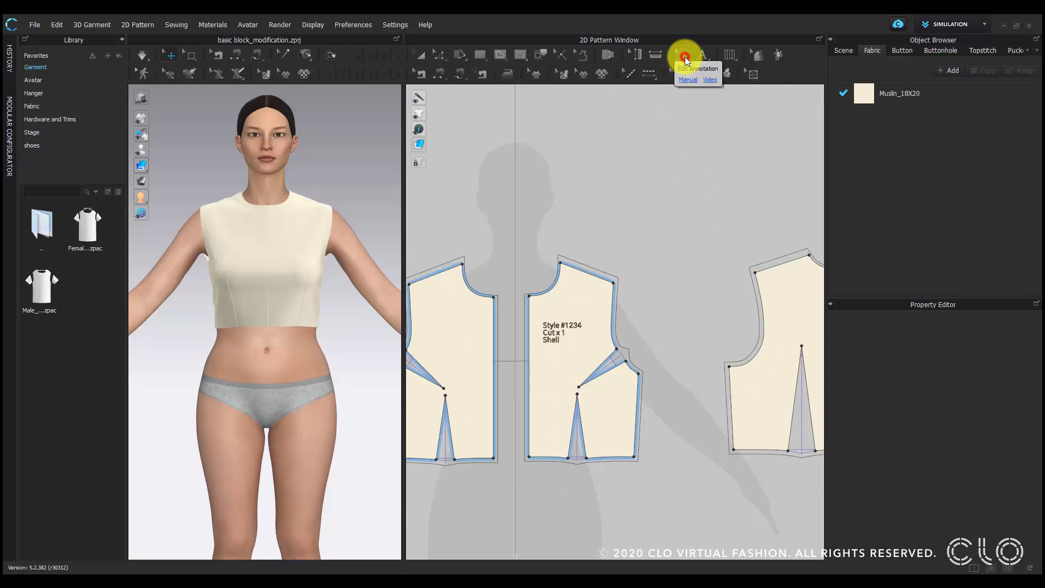
Move the style annotation on the Front Bodice Left pattern sideways toward the armhole with Edit Annotation.
left_click(684, 57)
middle_click_drag(694, 280, 637, 284)
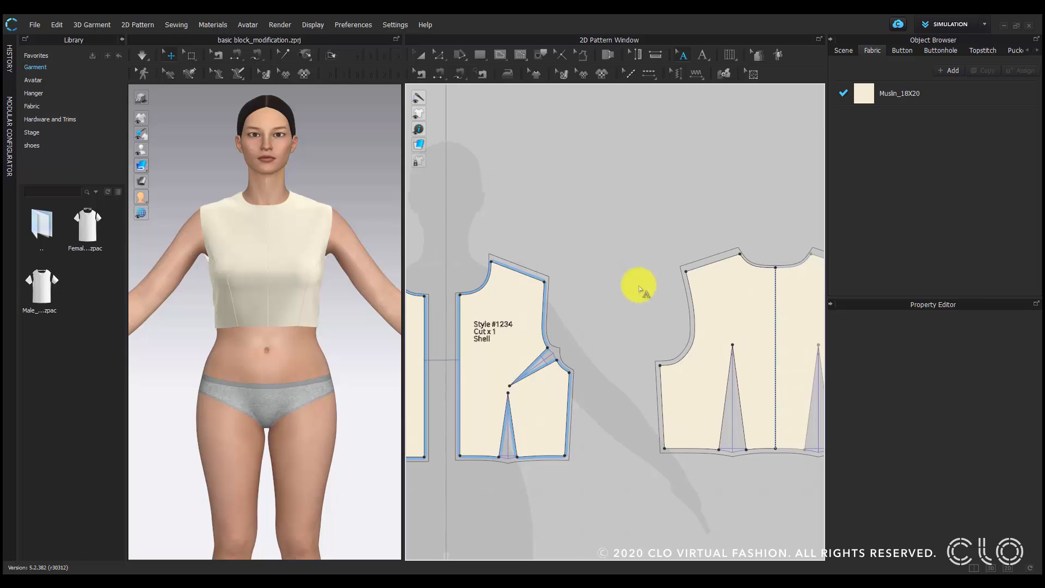
middle_click_drag(495, 345, 567, 331)
scroll(567, 332, "up", 2)
left_click(567, 320)
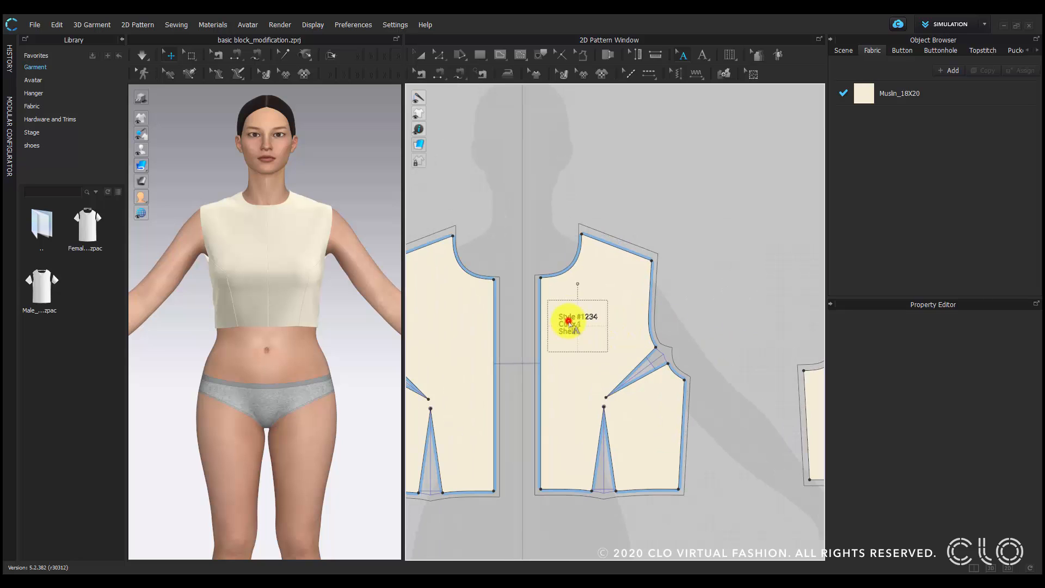
left_click_drag(567, 319, 606, 321)
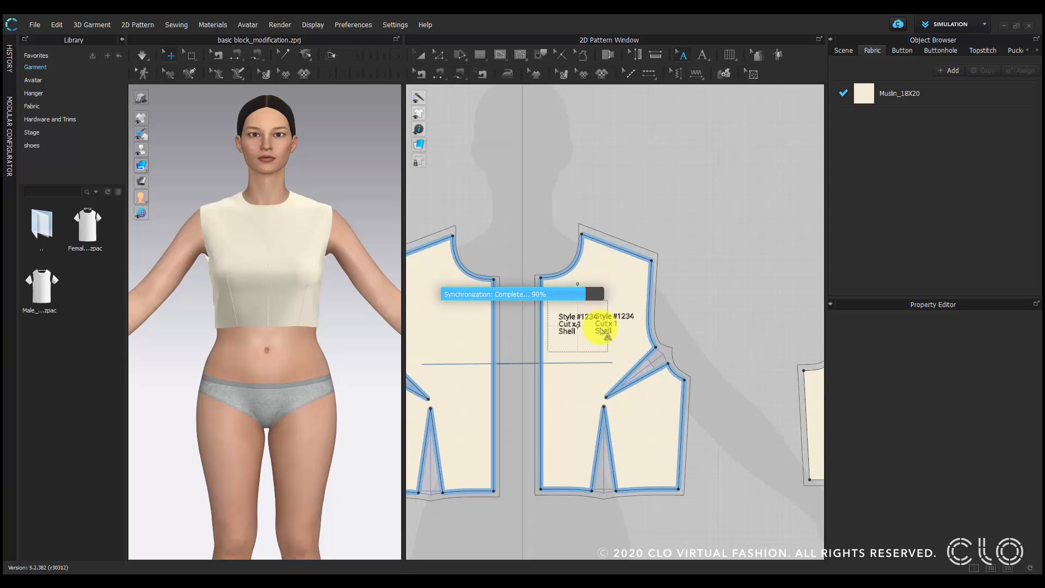
left_click_drag(602, 329, 598, 328)
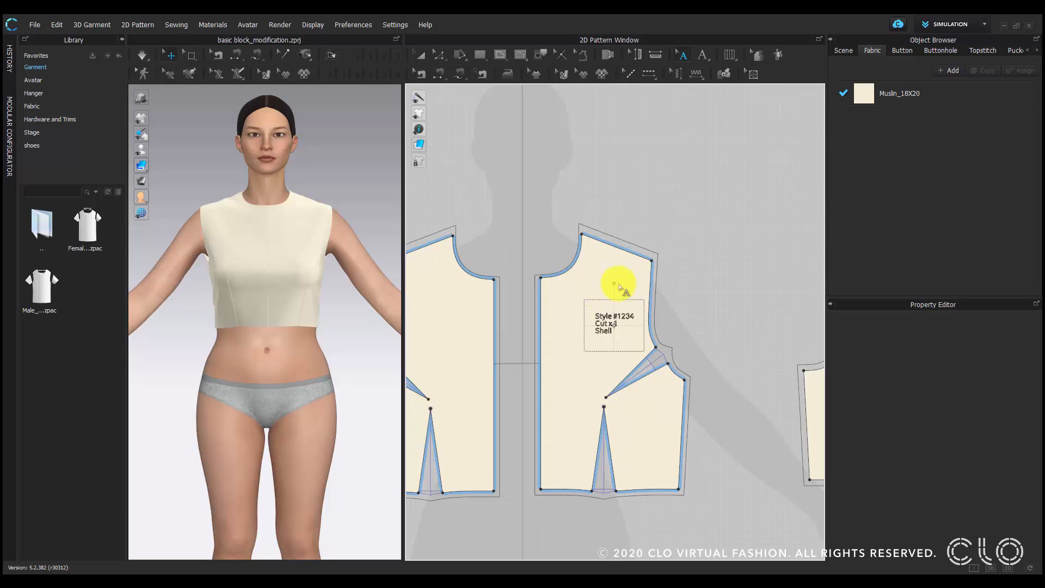
Try to rotate the style annotation about its centre, and check its delete option without applying it.
mouse_move(613, 282)
left_mouse_down()
mouse_move(637, 299)
mouse_move(613, 273)
mouse_move(578, 291)
left_mouse_up()
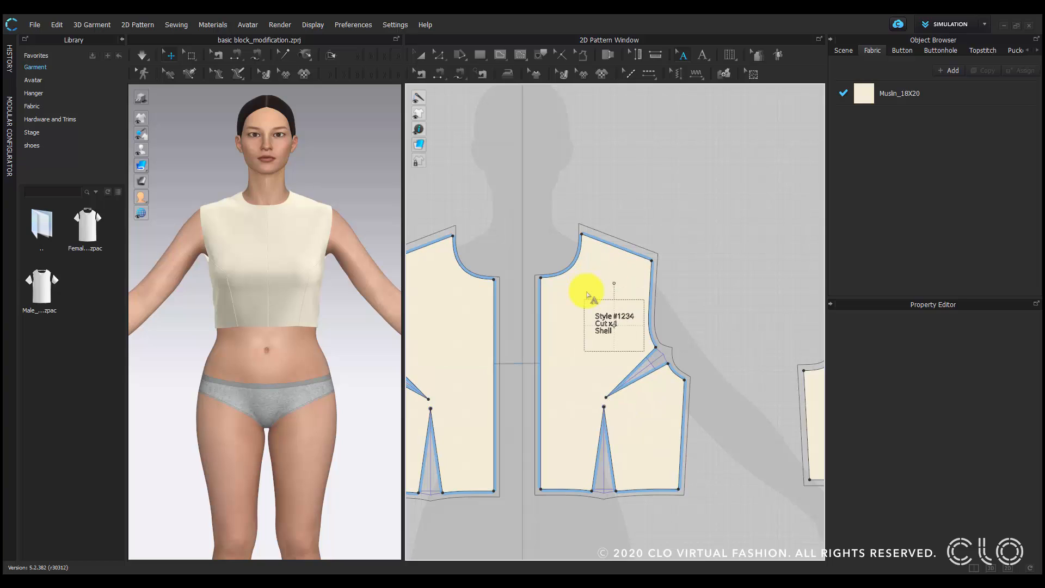
right_click(619, 325)
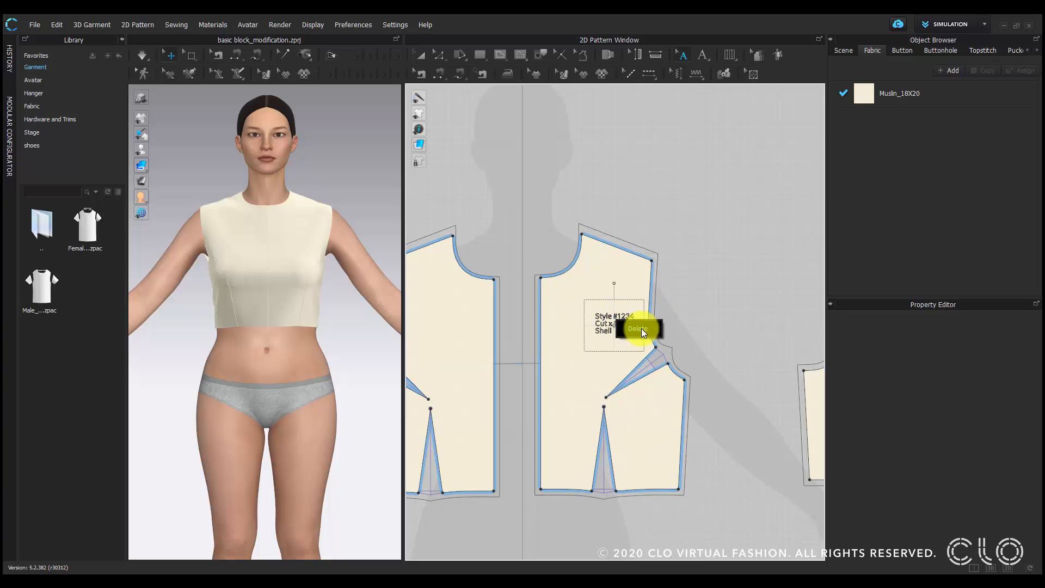
left_click(700, 310)
Change the last line of the Front Bodice Left annotation to "Shell fabric" with the Pattern Annotation tool.
scroll(633, 316, "up", 2)
scroll(633, 315, "up", 1)
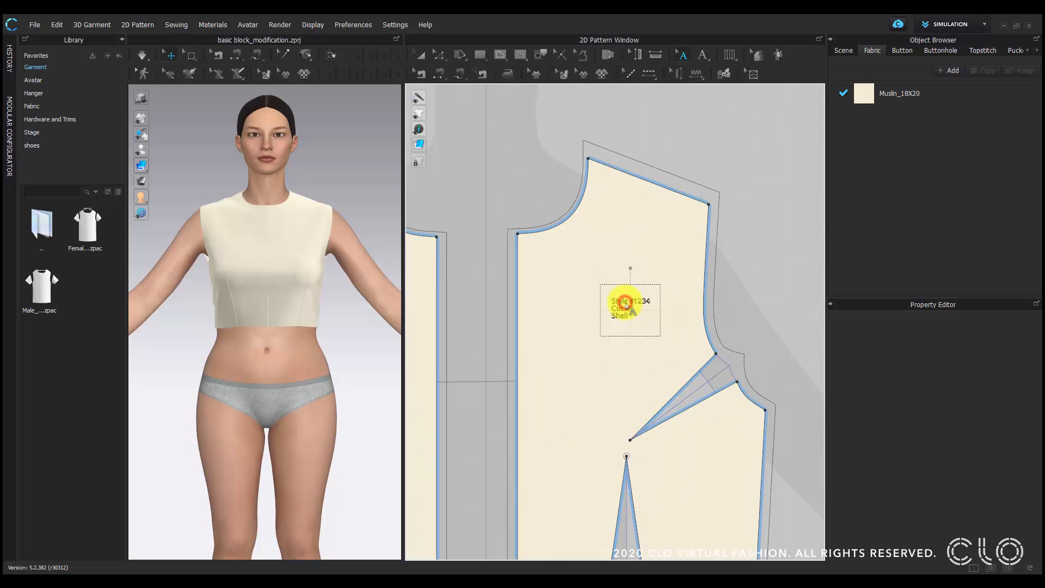
left_click(619, 312)
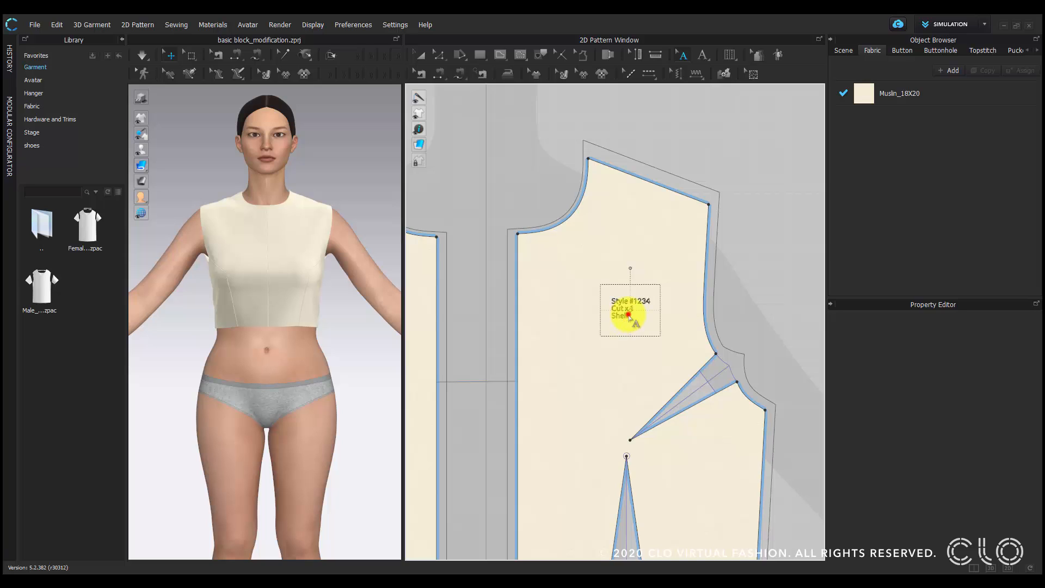
key("Escape")
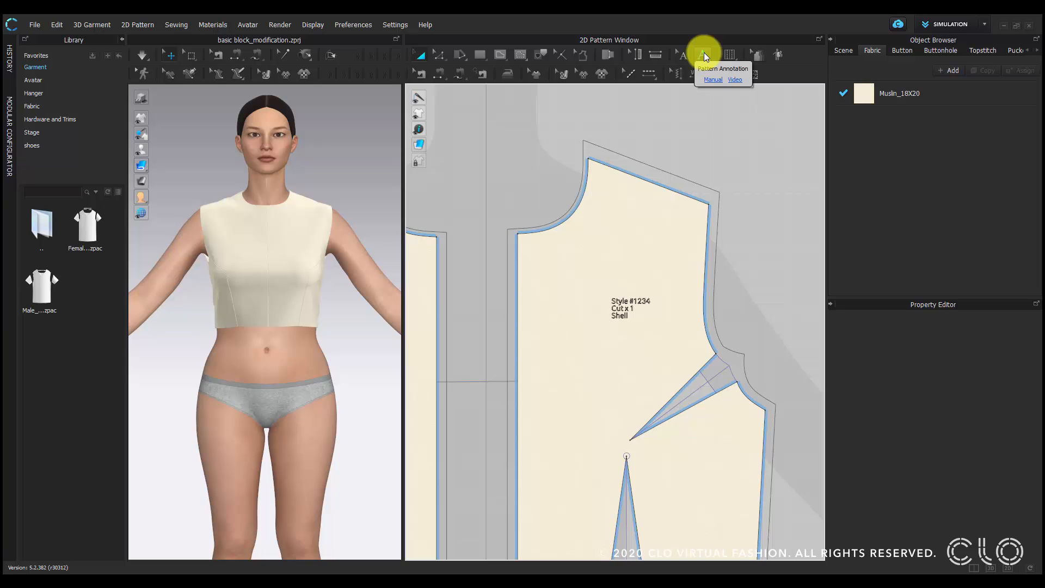
left_click(704, 53)
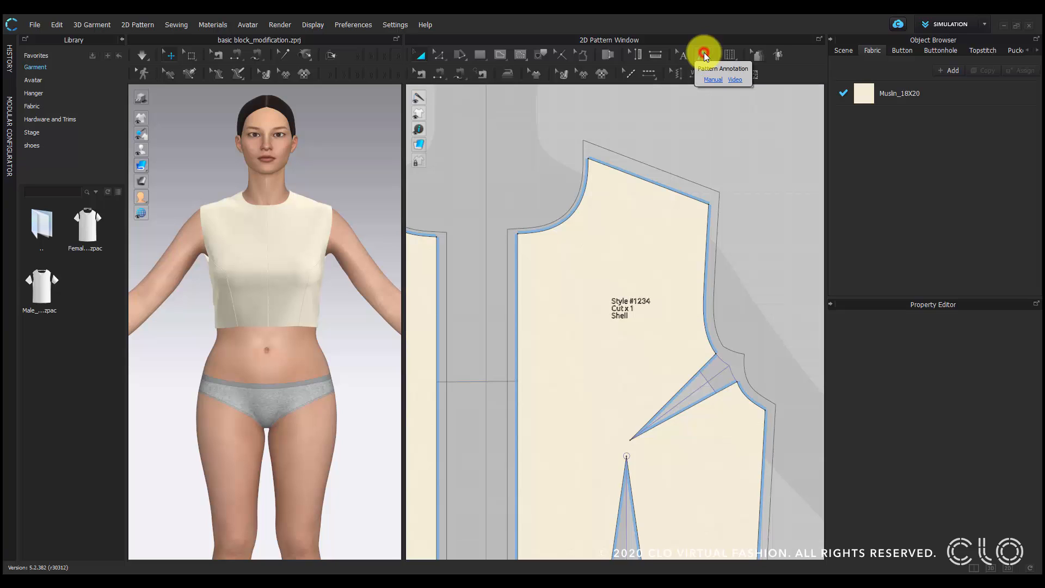
left_click(629, 315)
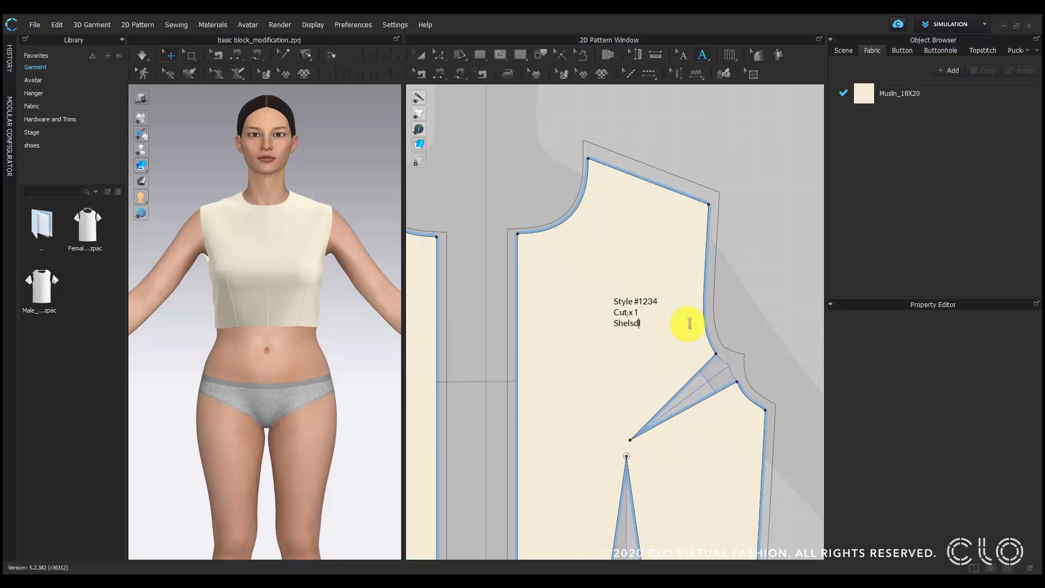
key("BackSpace")
key("BackSpace")
type("l fabri")
left_click(682, 54)
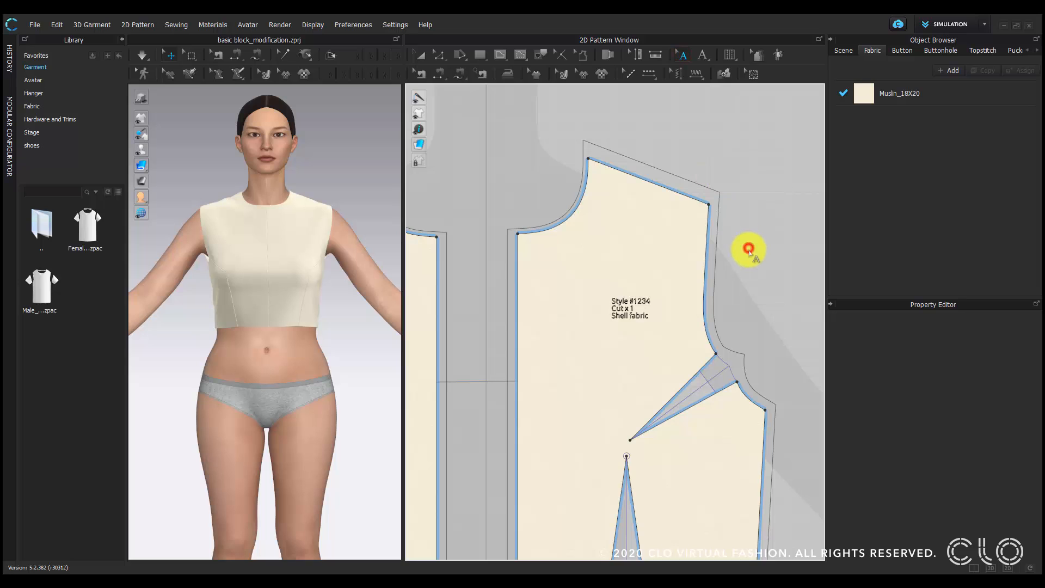
Add a pattern annotation reading "Style #1234", "Cut x 1" and "Shell fabric" on three lines above the dart on one half of the back bodice.
scroll(693, 292, "down", 5)
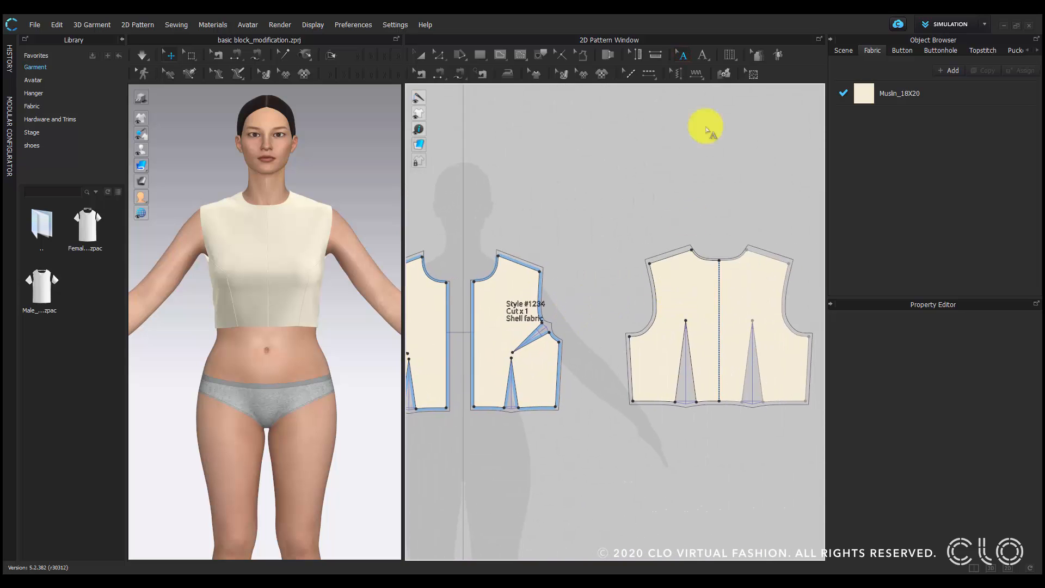
left_click(703, 54)
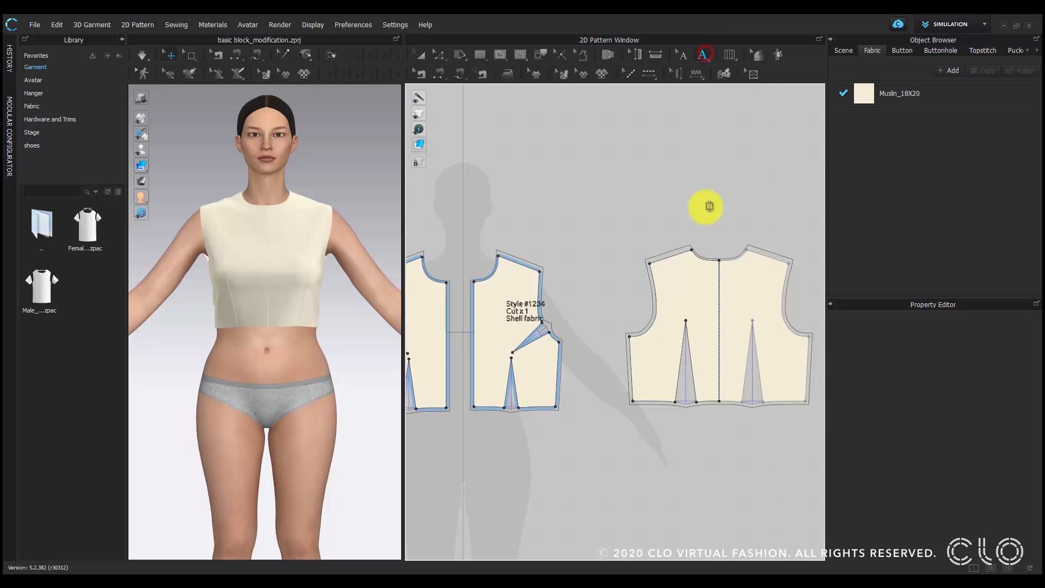
left_click(672, 293)
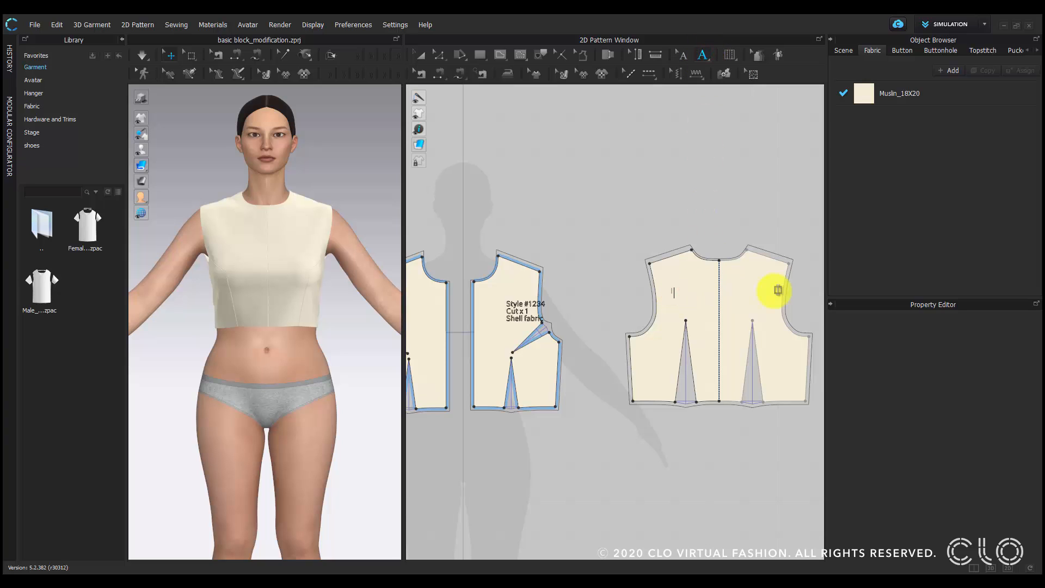
type("Style")
type(" #1244")
type("34")
type("Shell fabric")
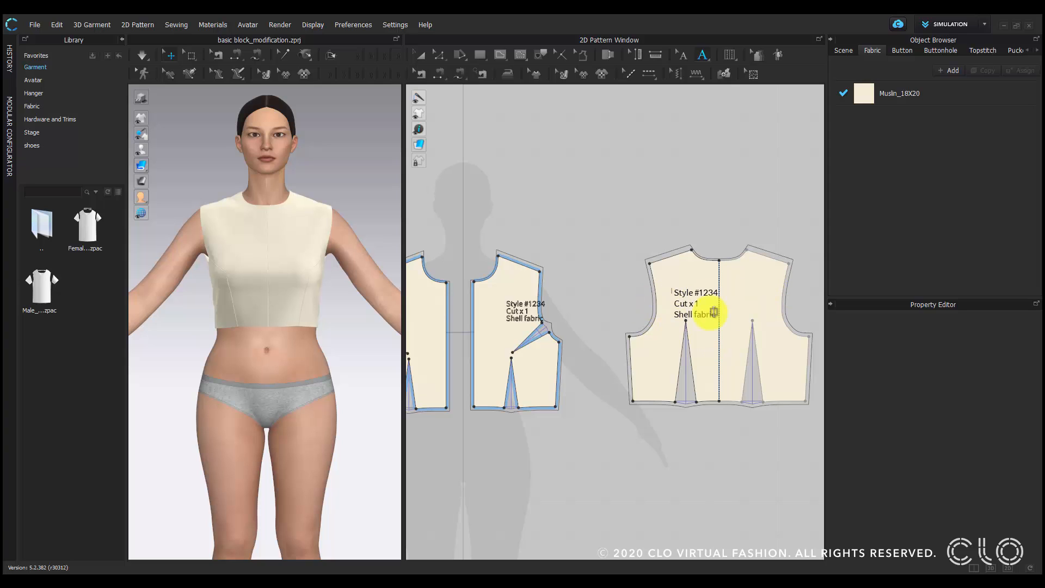
left_click(684, 57)
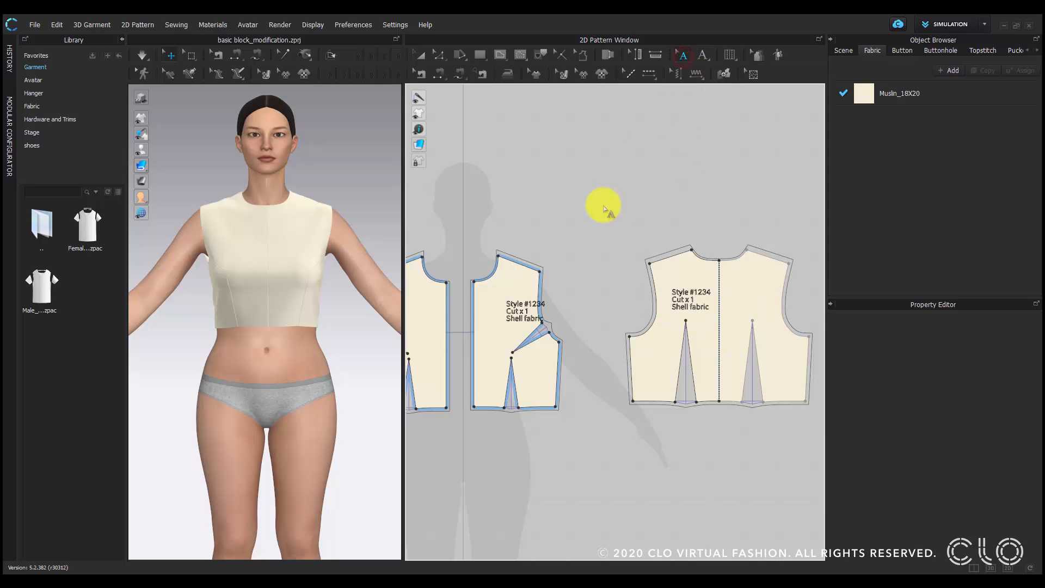
Add the three-line annotation "Style #1234", "Cut x 1", "Shell fabric" to the front bodice pattern that still has none.
middle_click_drag(614, 231, 676, 198)
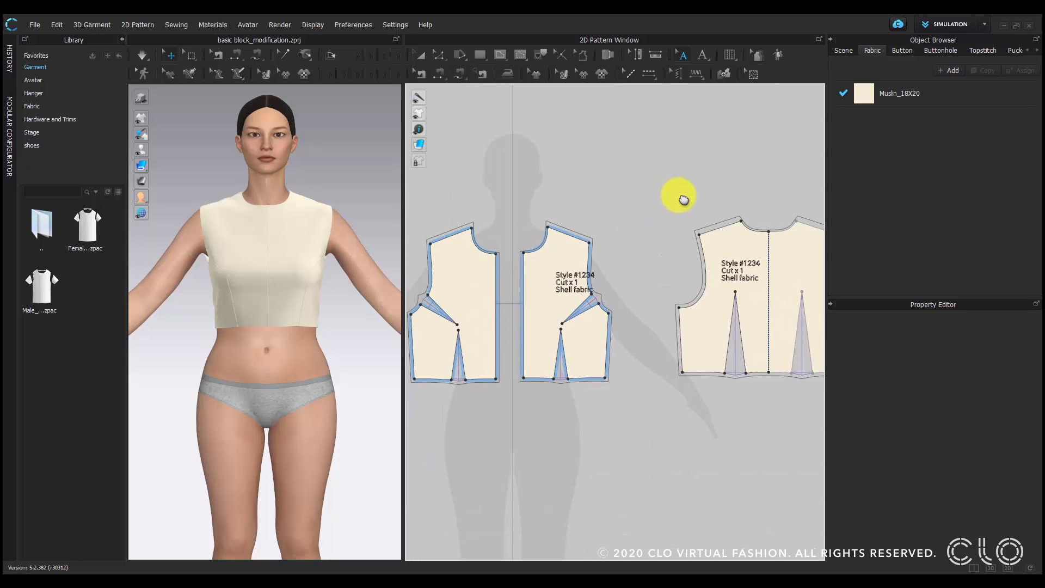
left_click(470, 278)
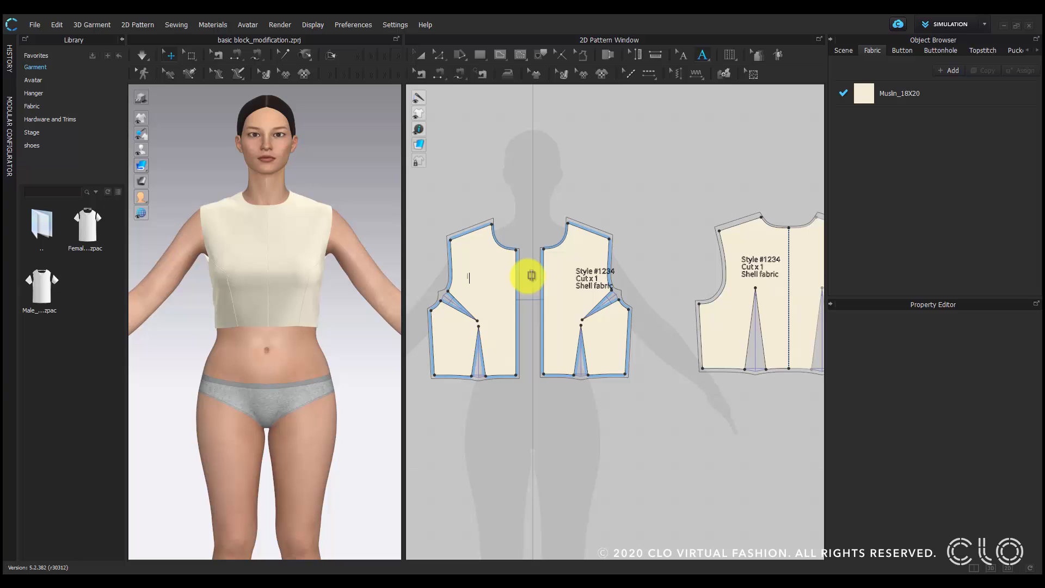
type("Sty")
type("le #1234 ")
type("Cut x 1")
key("Return")
type("Shell fabric")
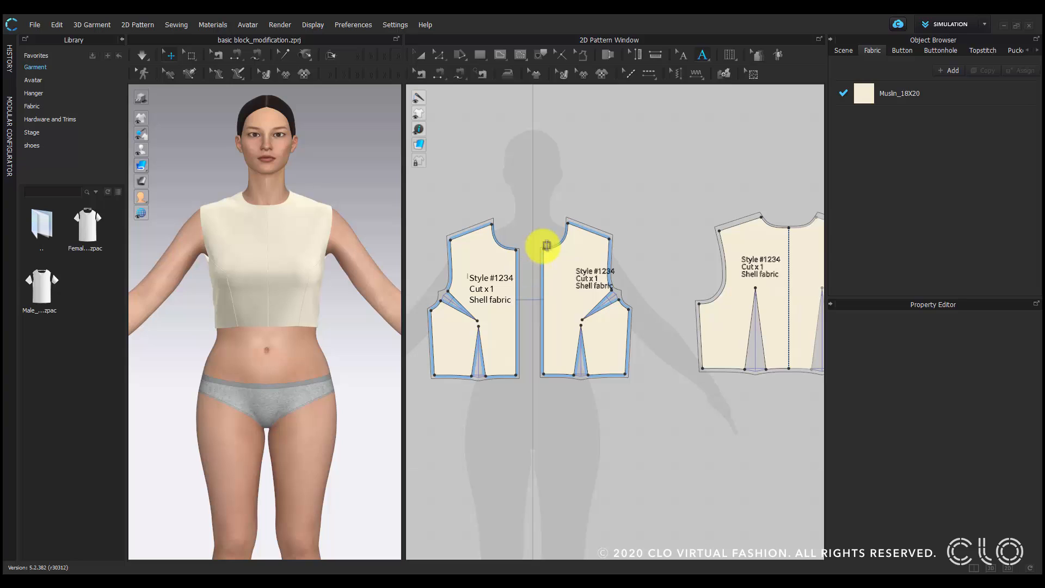
left_click(680, 57)
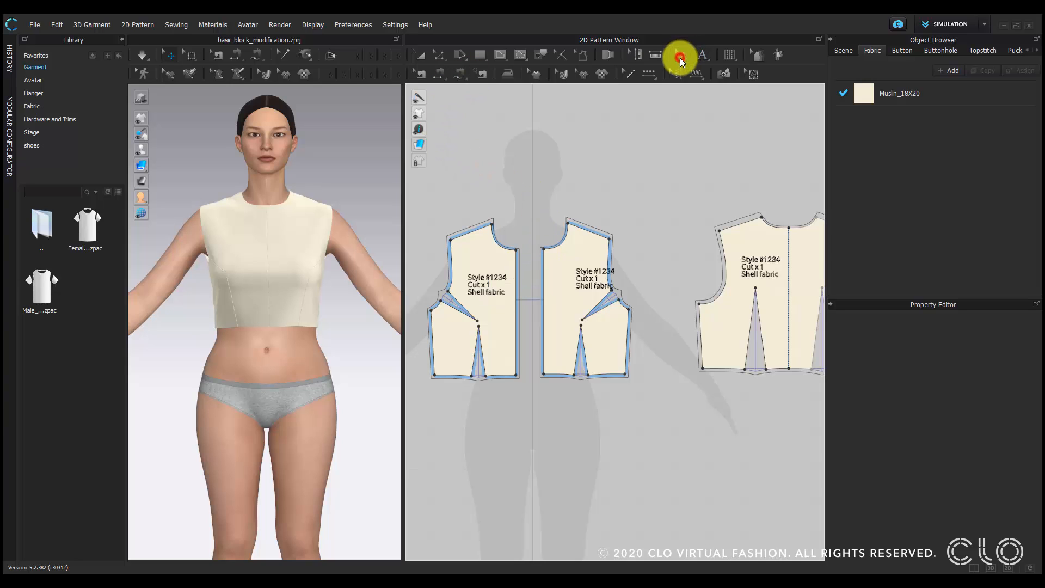
scroll(634, 240, "down", 2)
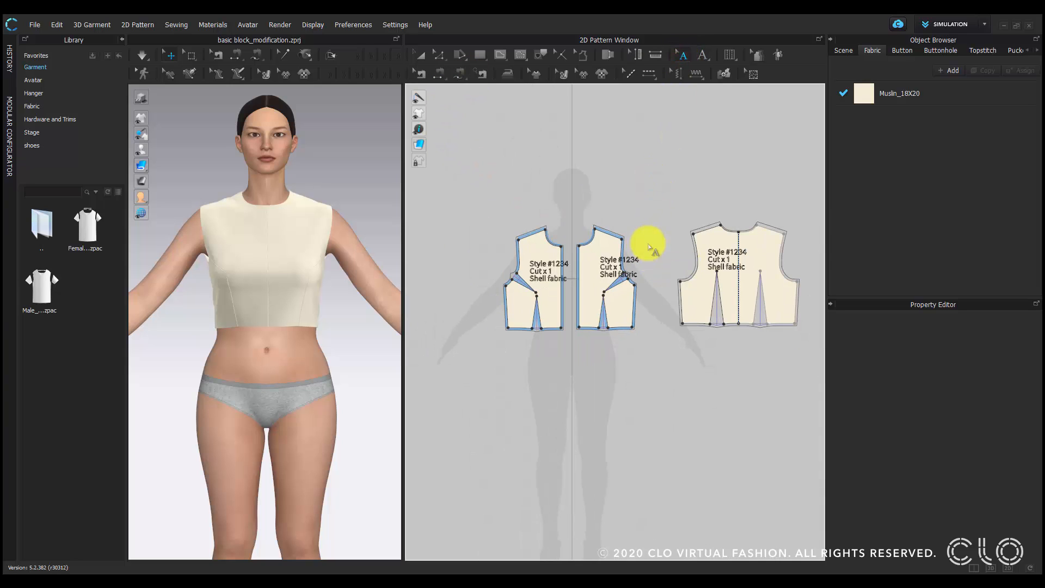
left_click(422, 54)
Place a pattern symbol on the shoulder line of the Front Bodice Left pattern with the Pattern Symbol tool.
mouse_move(423, 130)
scroll(661, 173, "up", 2)
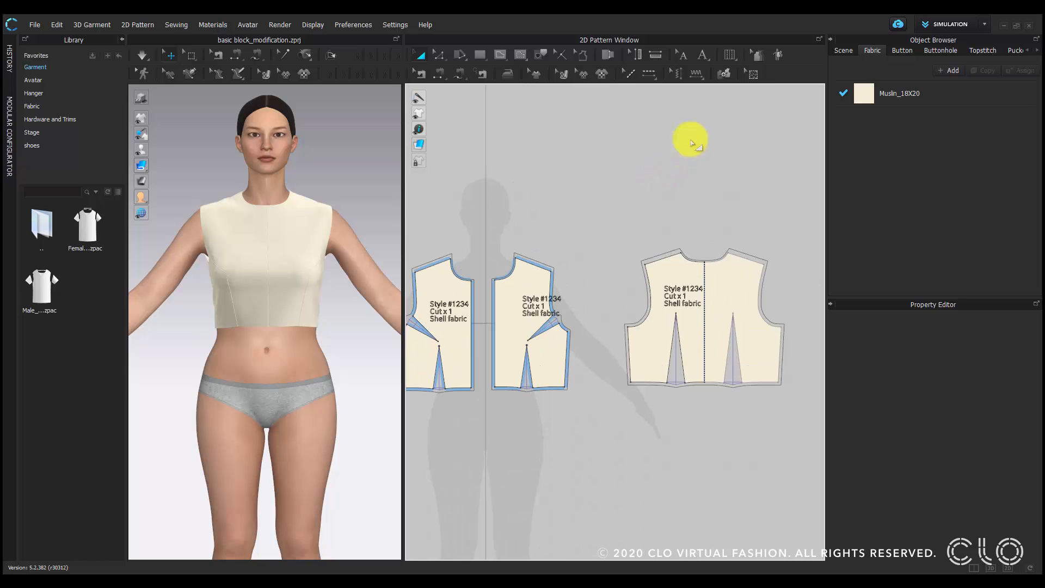
left_click(703, 52)
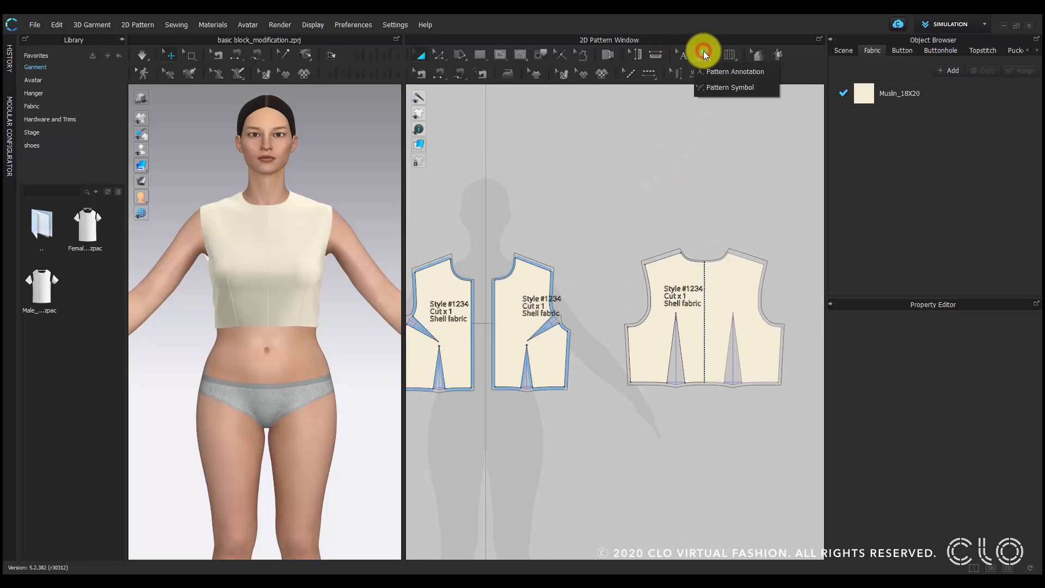
left_click(726, 90)
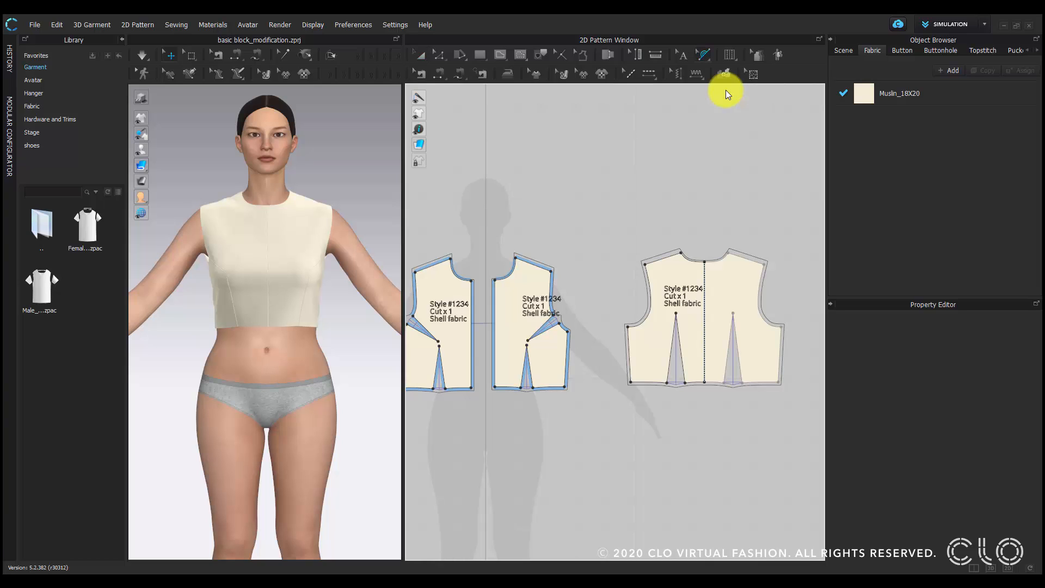
scroll(521, 269, "up", 2)
left_click(535, 260)
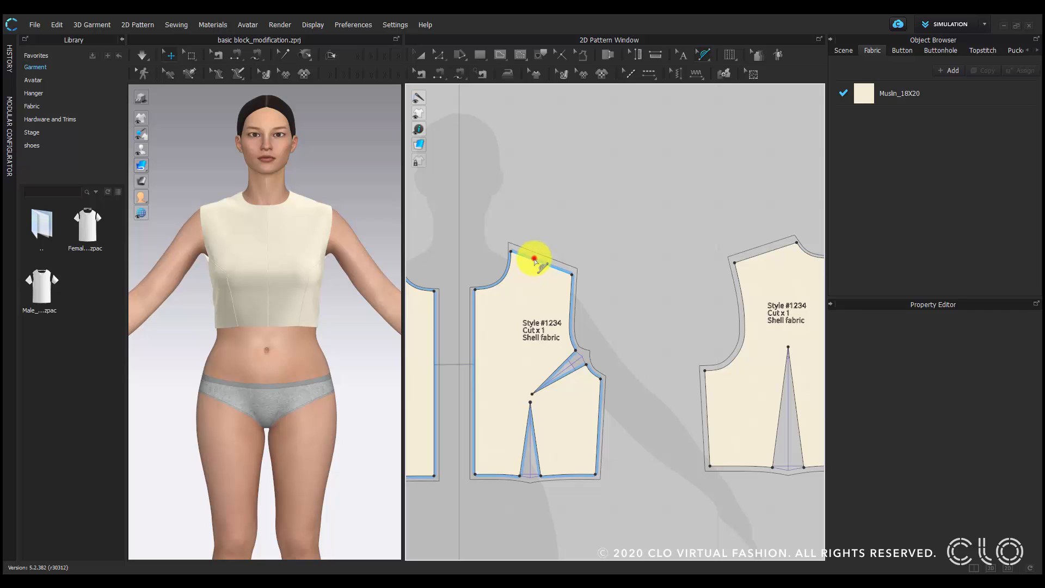
scroll(539, 266, "up", 2)
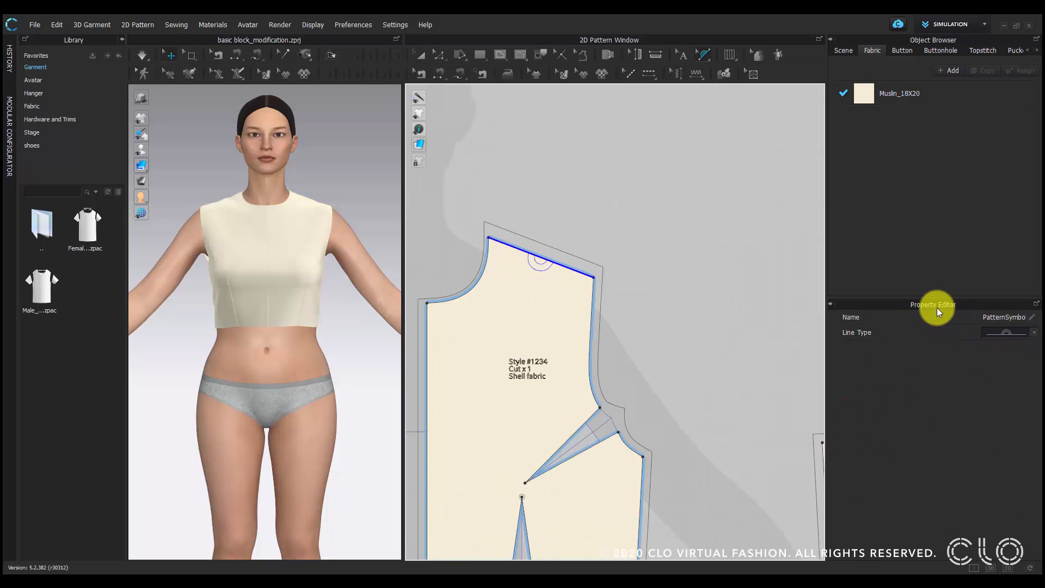
Try the bracket and single-arrow line types on the front shoulder symbol, and set it to the wavy line.
left_click(1029, 332)
left_click(1019, 348)
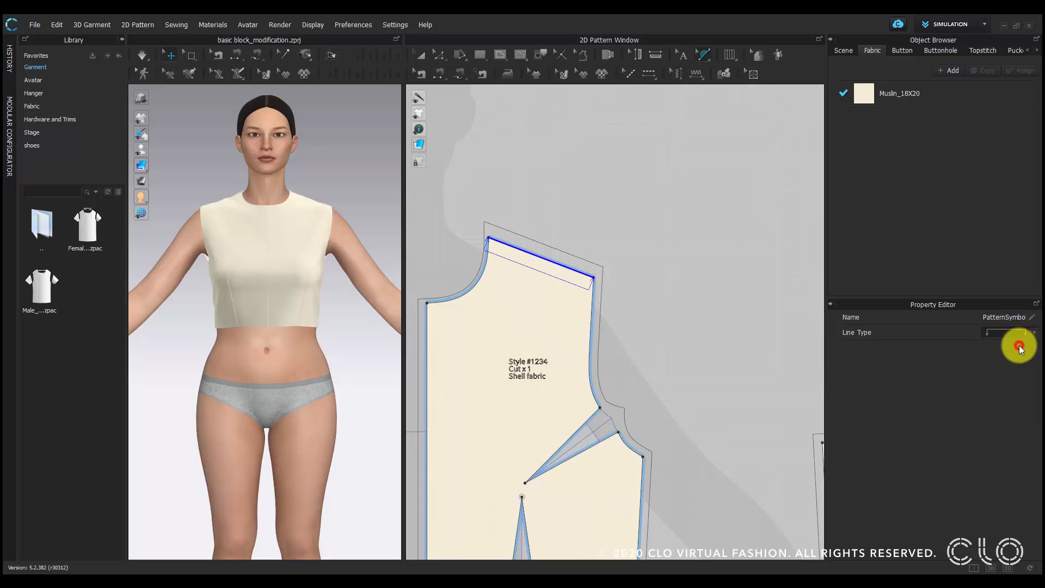
left_click(1011, 334)
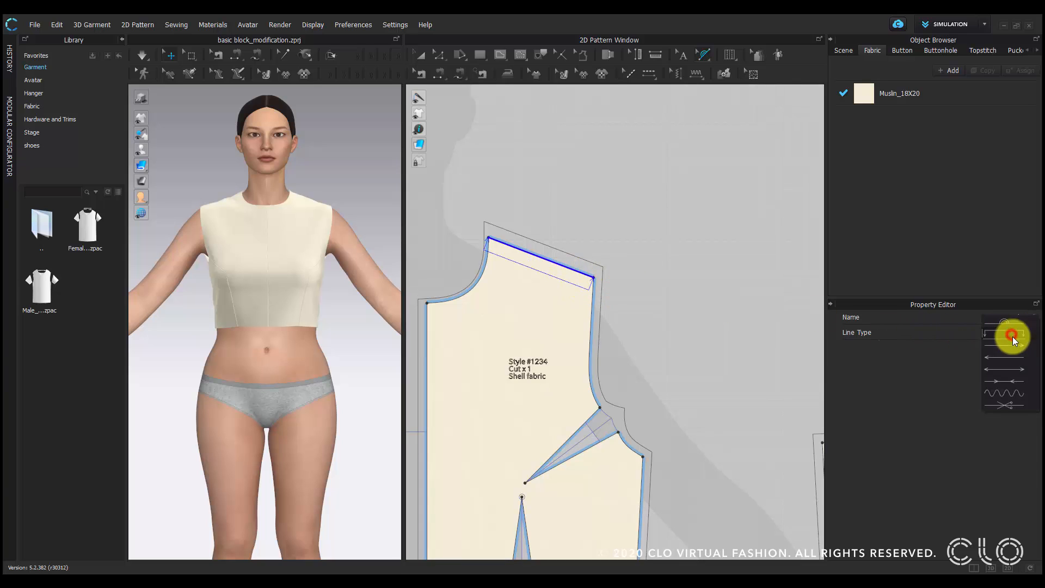
left_click(1014, 355)
left_click(1006, 331)
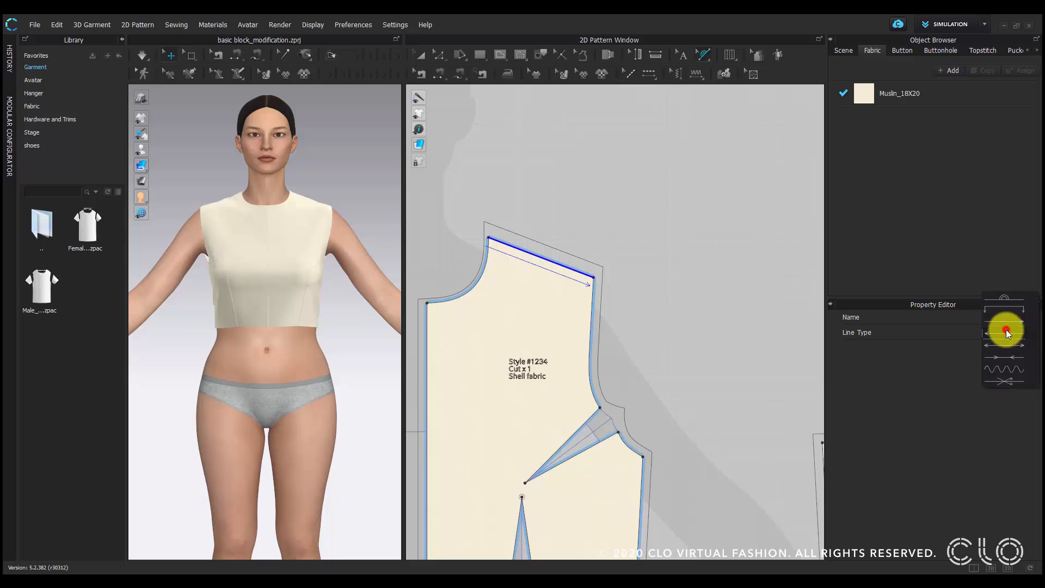
left_click(1006, 369)
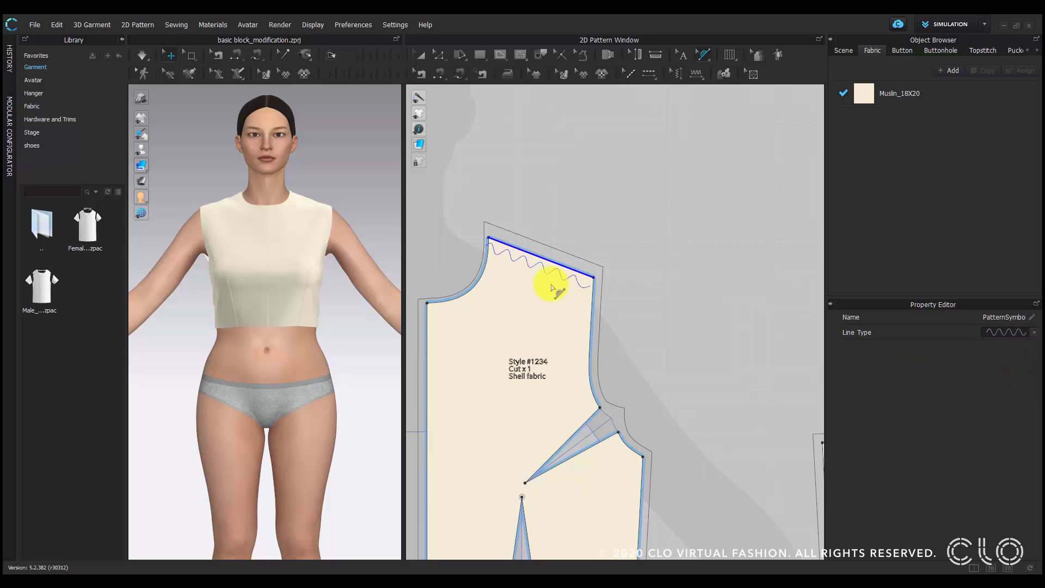
Add a pattern symbol to the back bodice's shoulder line and give it the crossed-arrow line type.
scroll(658, 296, "down", 4)
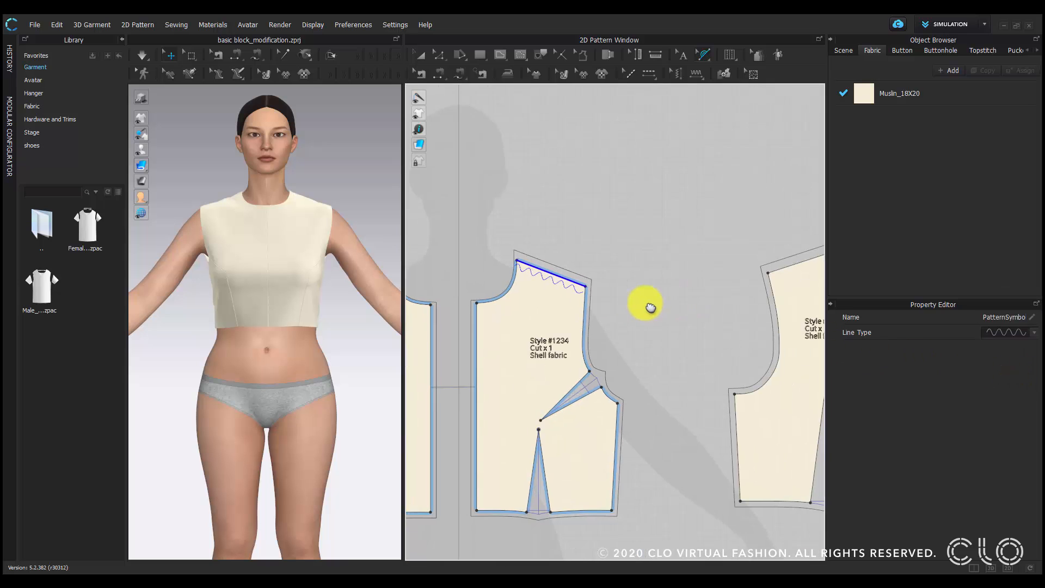
middle_click_drag(645, 303, 528, 324)
left_click(666, 289)
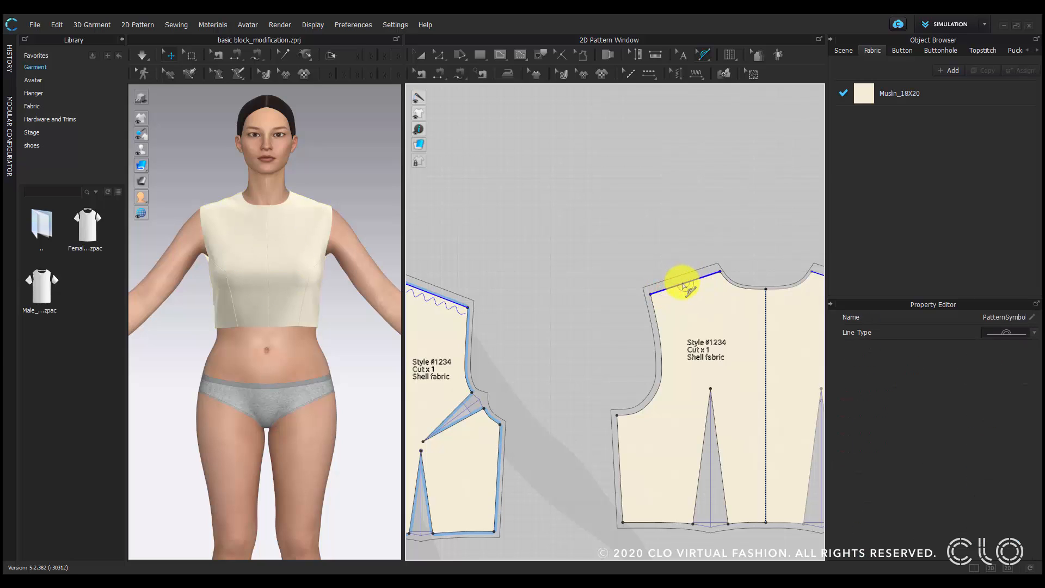
left_click(1001, 331)
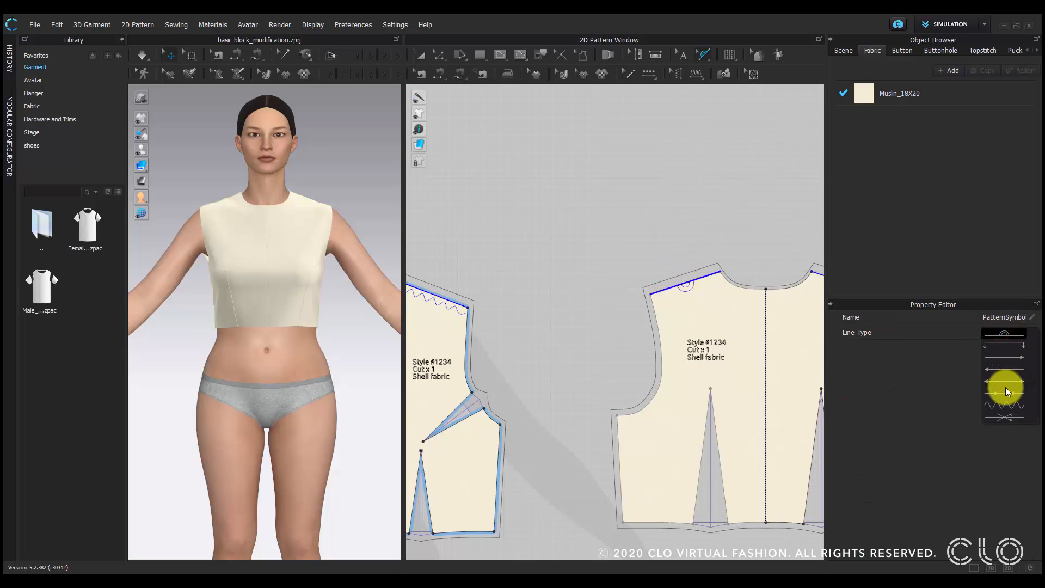
left_click(1023, 415)
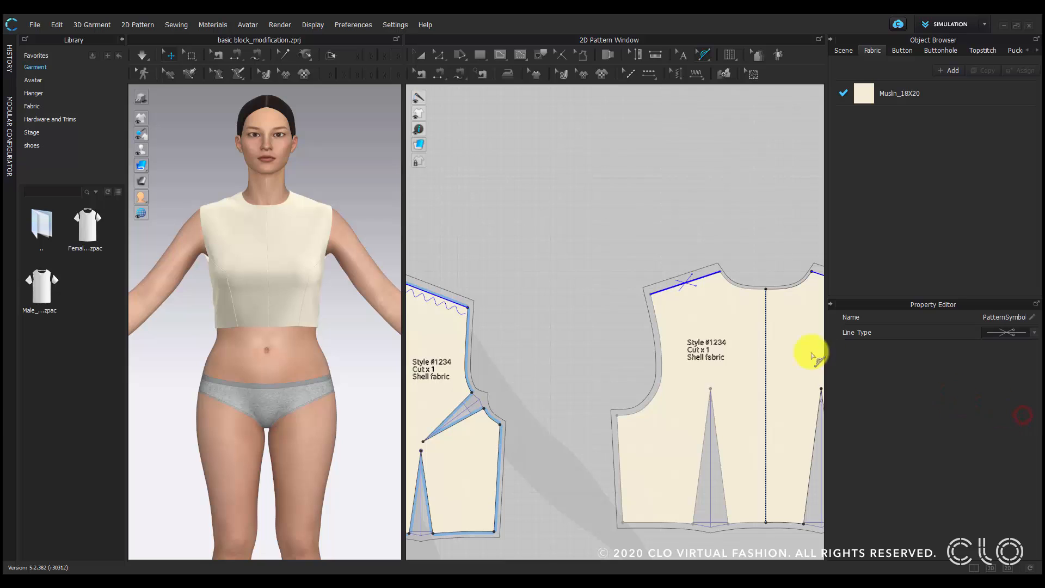
Change the back shoulder symbol's line type to the wavy line, matching the front shoulder, and deselect it.
scroll(680, 281, "up", 2)
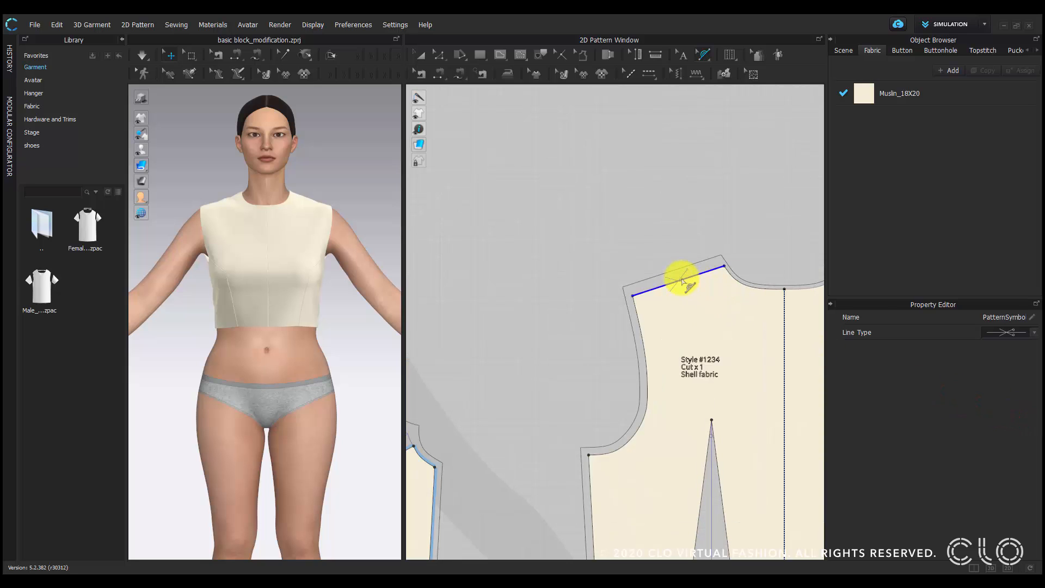
left_click(996, 332)
left_click(997, 321)
scroll(700, 329, "down", 3)
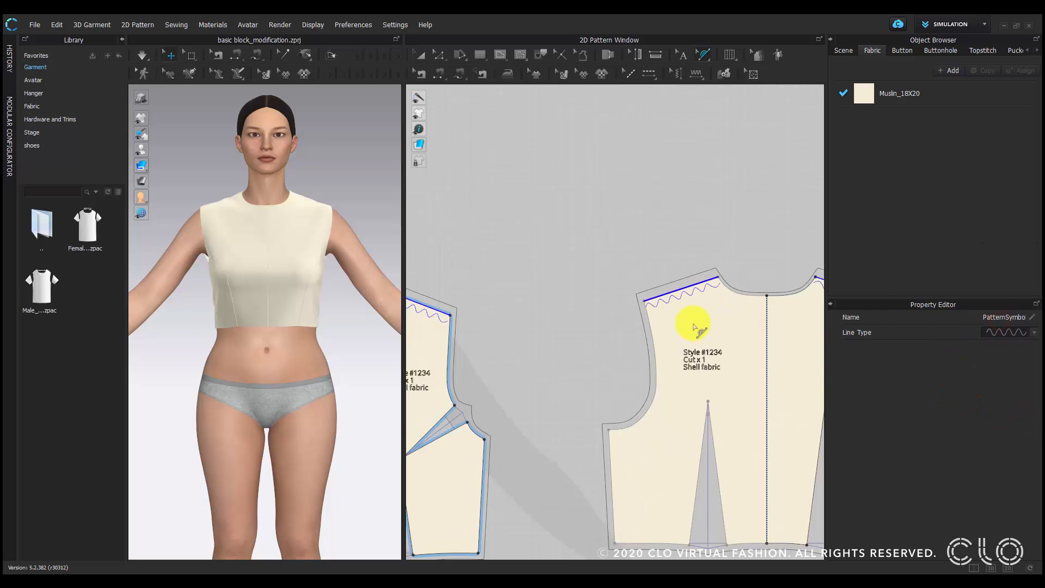
left_click(636, 253)
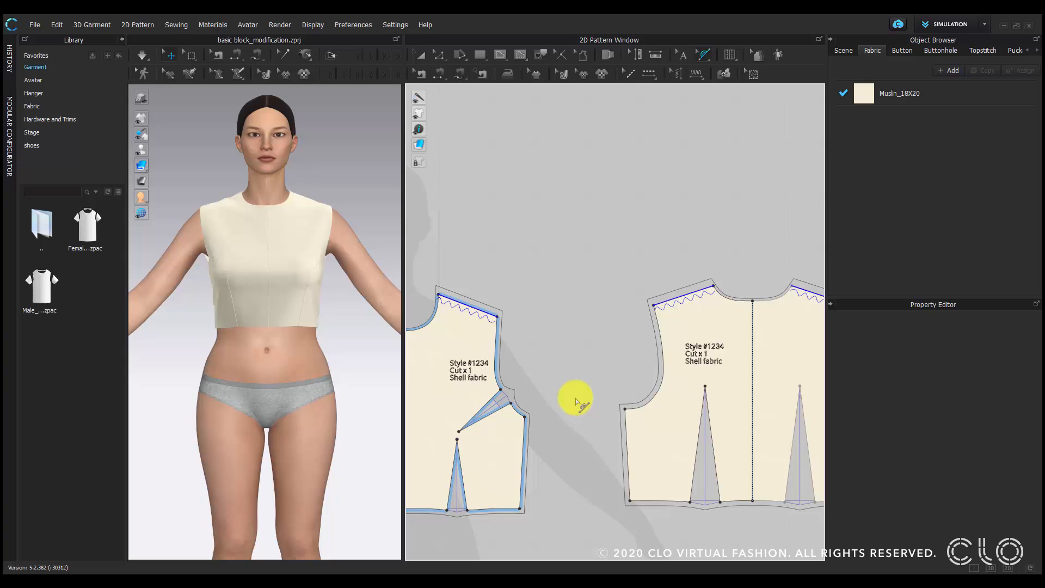
Delete the wavy symbols from the back and front shoulder lines with Edit Annotation.
left_click(683, 54)
left_click(683, 289)
key("Delete")
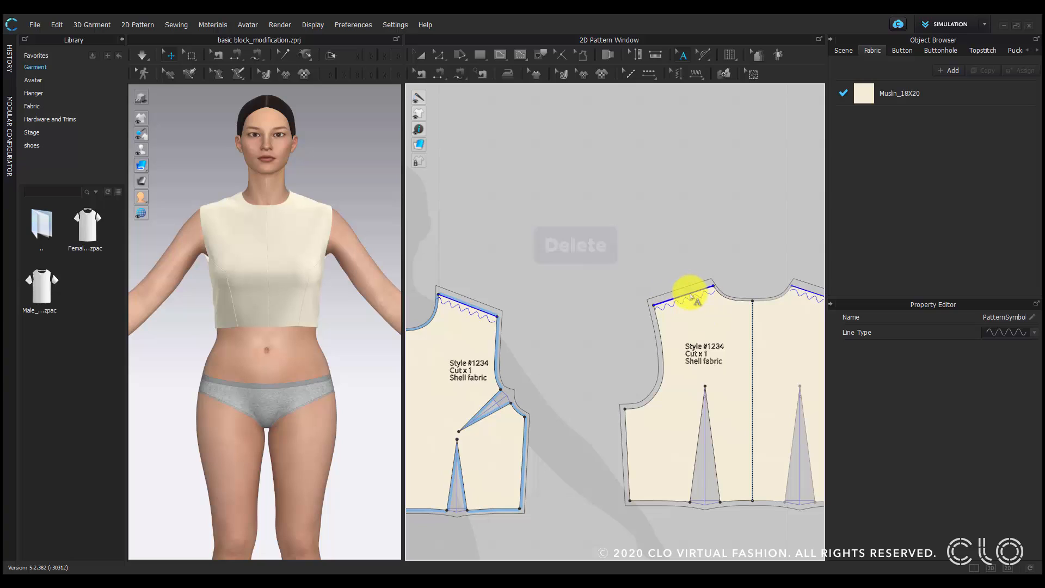
left_click(478, 303)
key("Delete")
left_click(550, 264)
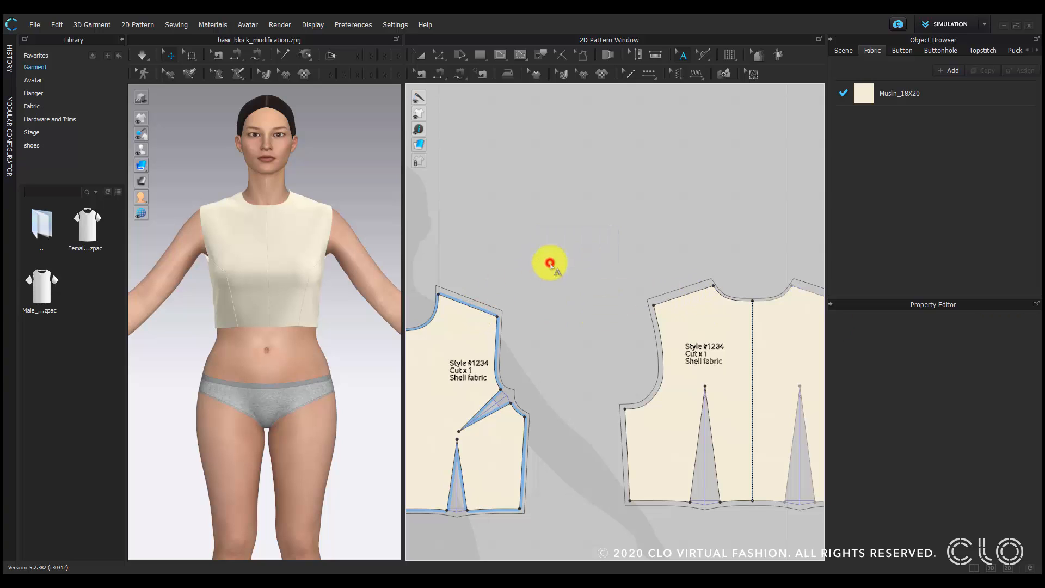
Add notches along the Front Bodice Left armhole with the Notch tool, two above the armhole dart and one below it.
scroll(552, 265, "down", 2)
middle_click_drag(554, 267, 615, 245)
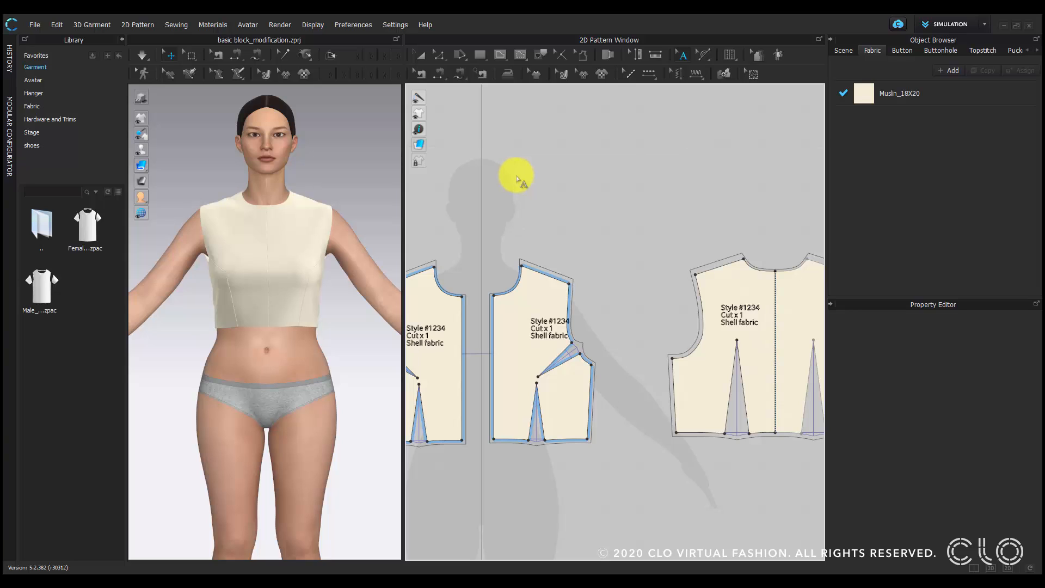
left_click(560, 56)
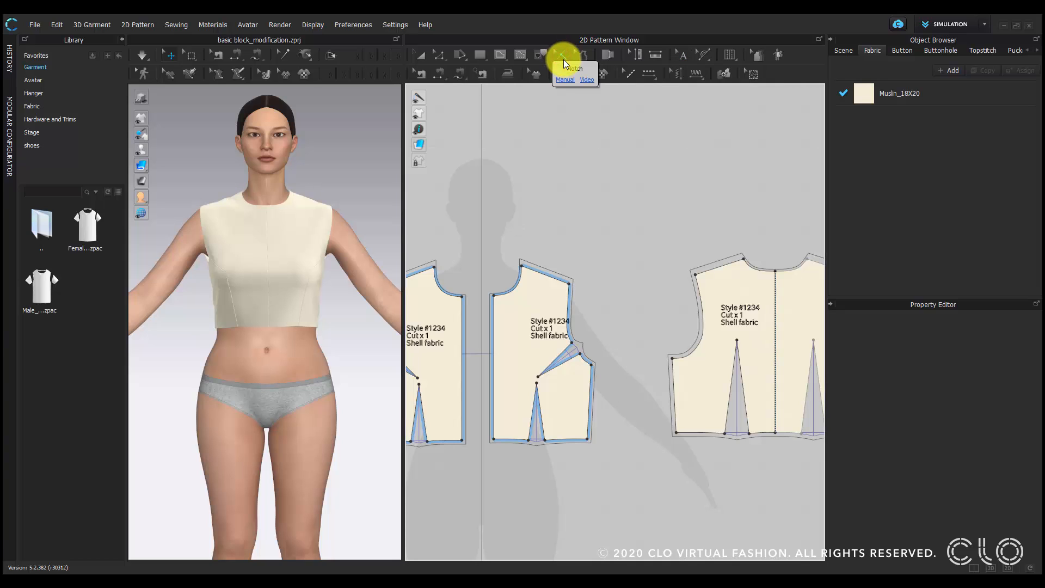
scroll(621, 359, "up", 2)
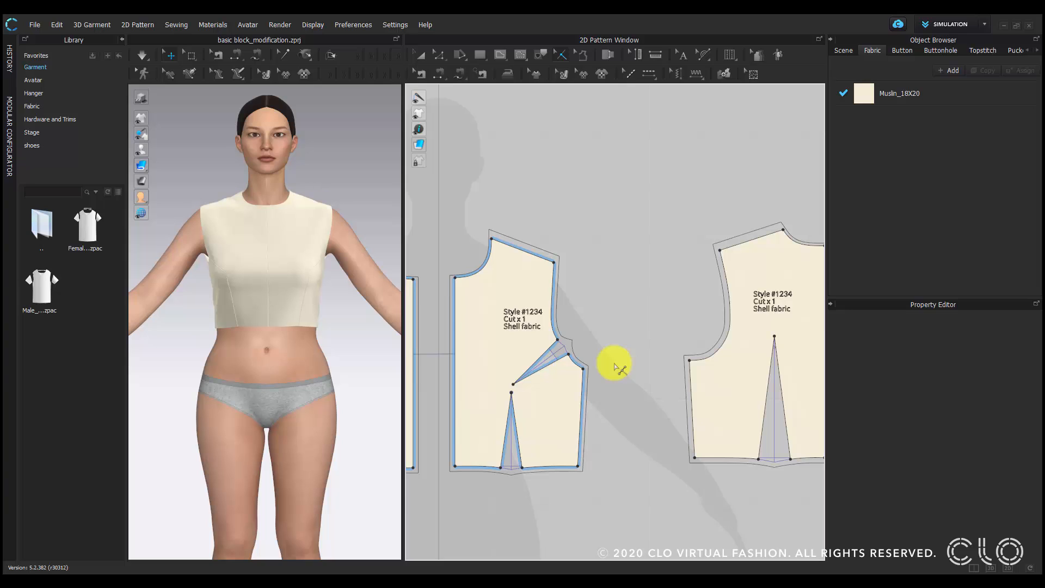
scroll(614, 366, "up", 2)
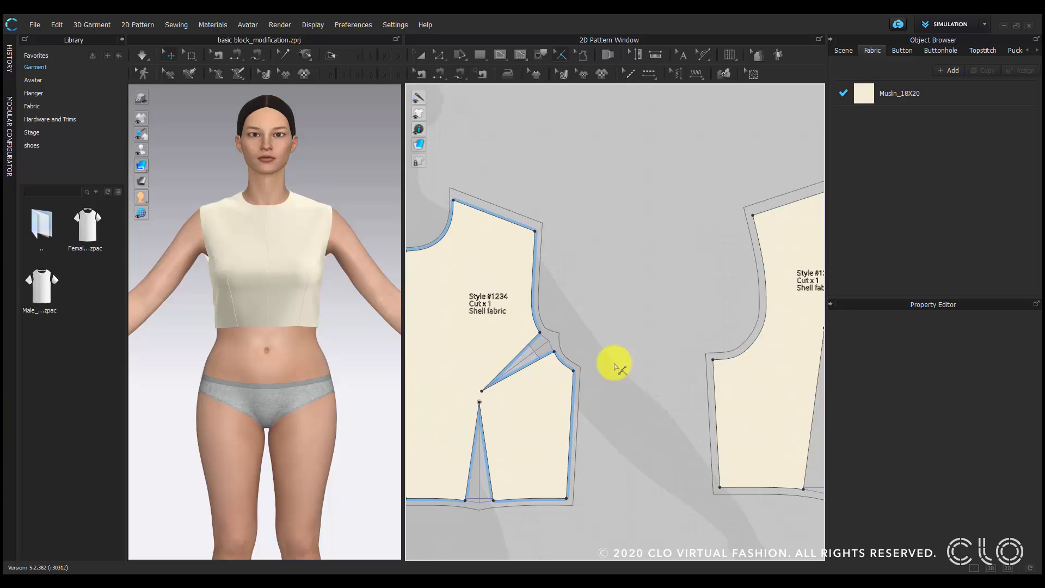
left_click(535, 268)
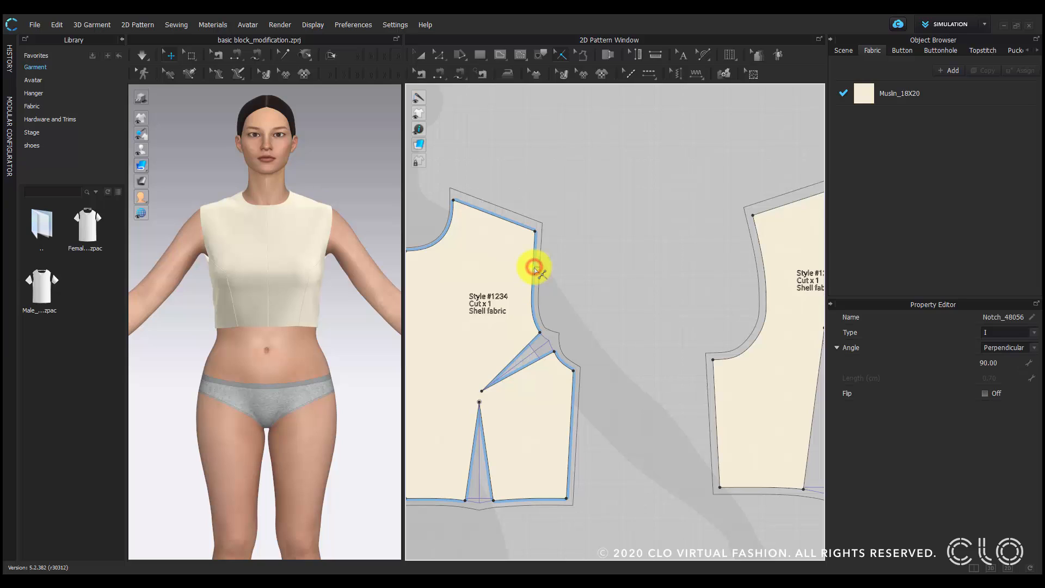
left_click(533, 311)
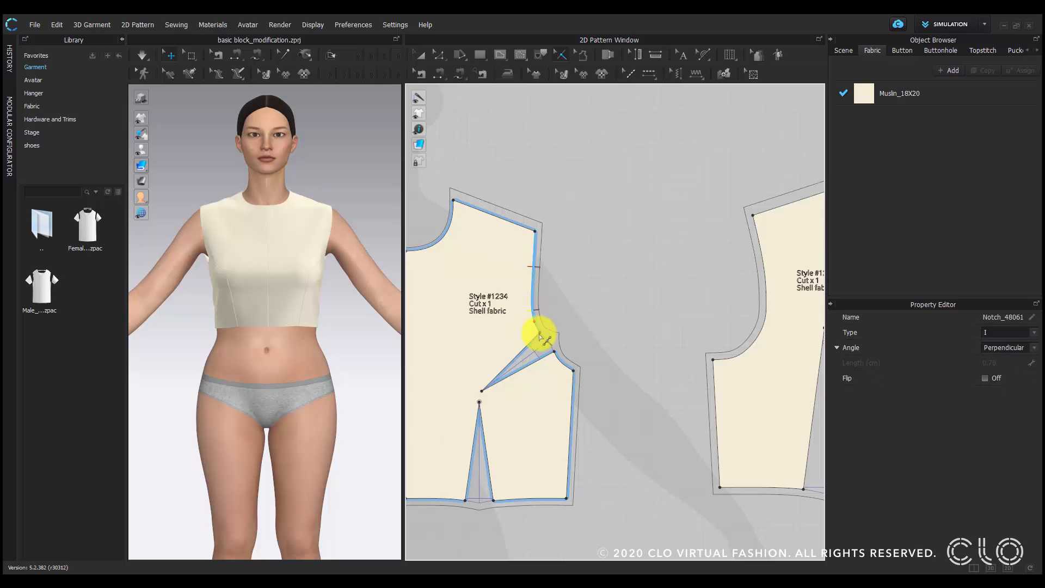
left_click(564, 361)
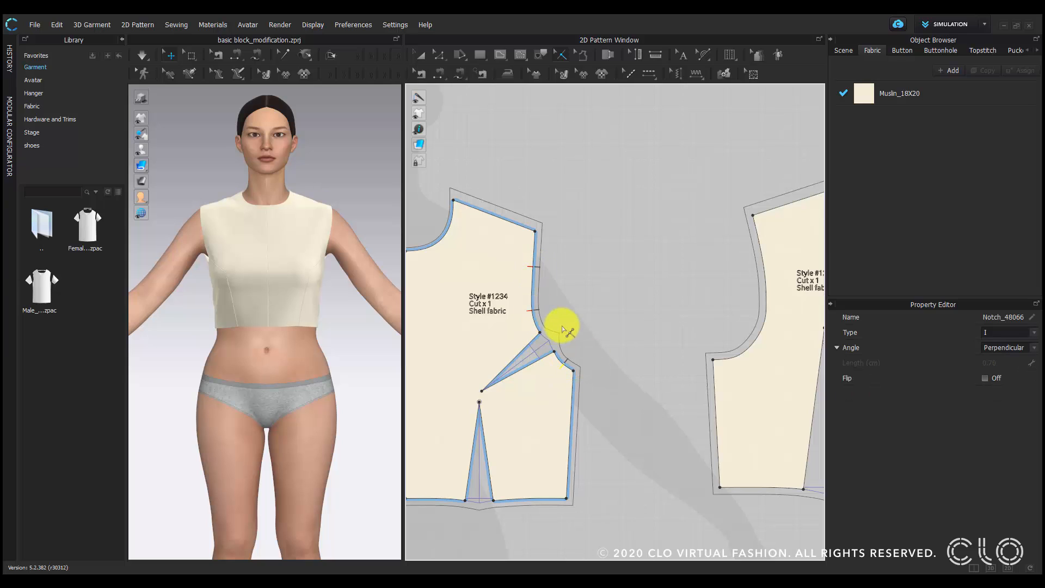
Add a notch on the Front Bodice Left side seam, setting Line 2 to 10 cm from the underarm point.
right_click(571, 443)
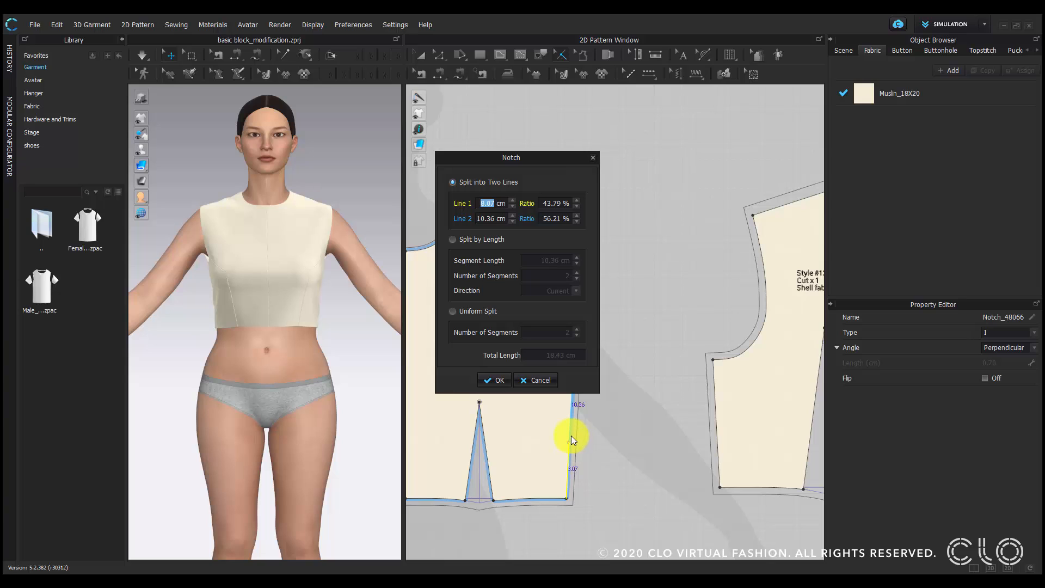
left_click_drag(524, 156, 427, 195)
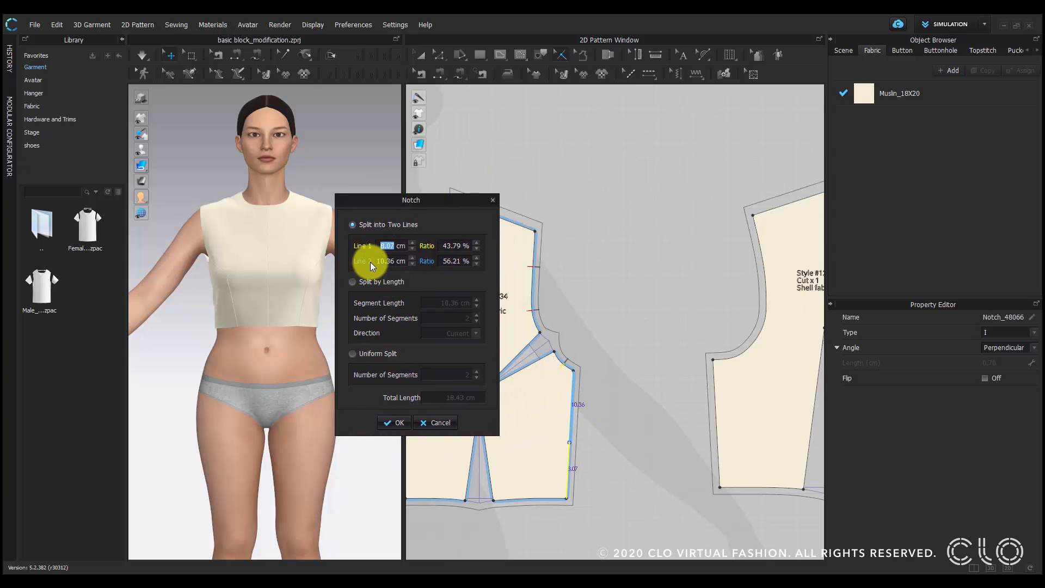
double_click(387, 261)
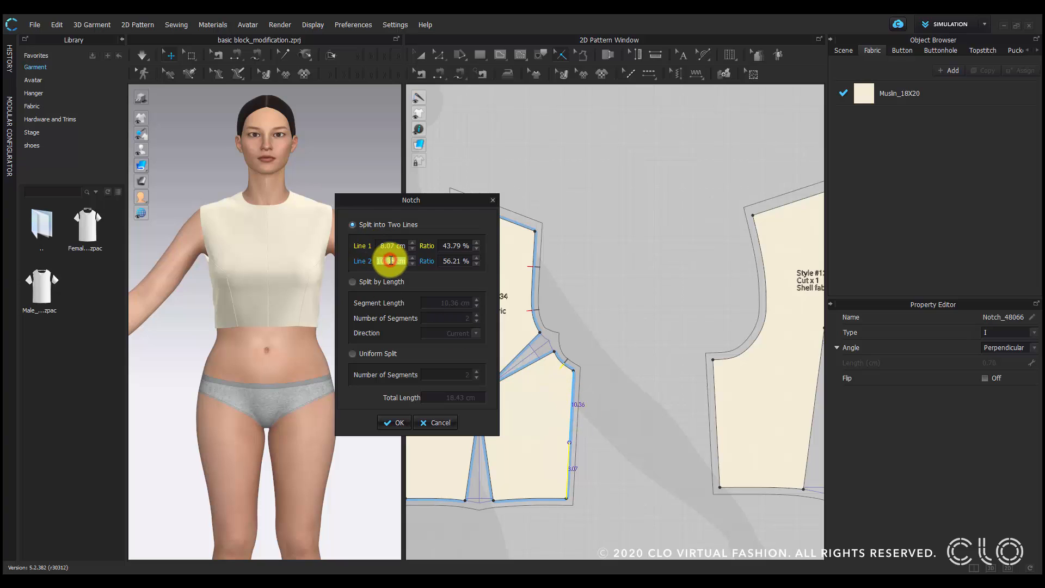
type("10")
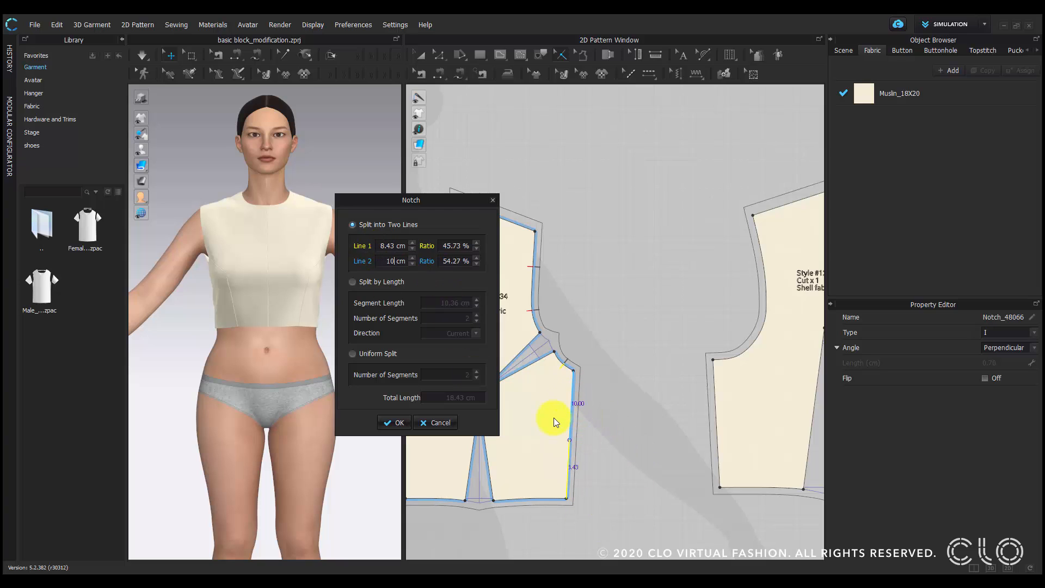
left_click(395, 424)
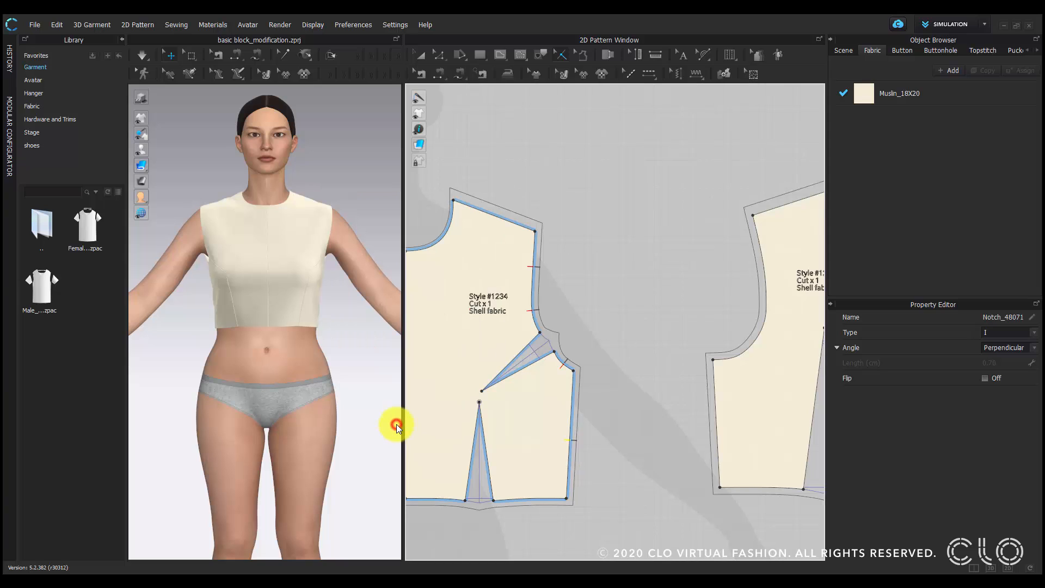
Add a matching notch on the back bodice's side seam, with Line 2 set to 10 cm from the underarm point.
right_click(717, 430)
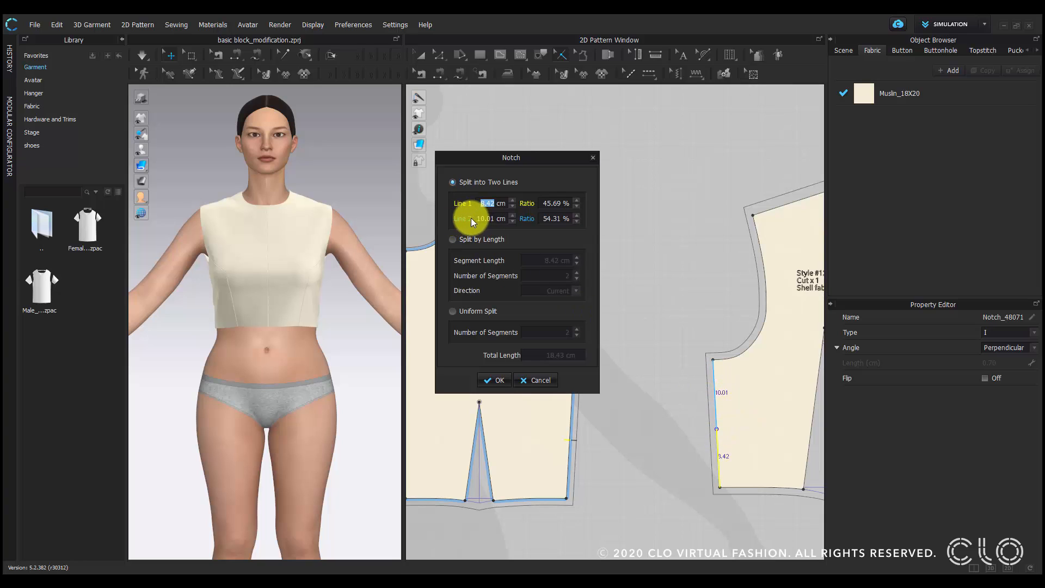
double_click(489, 219)
type("10")
left_click(498, 379)
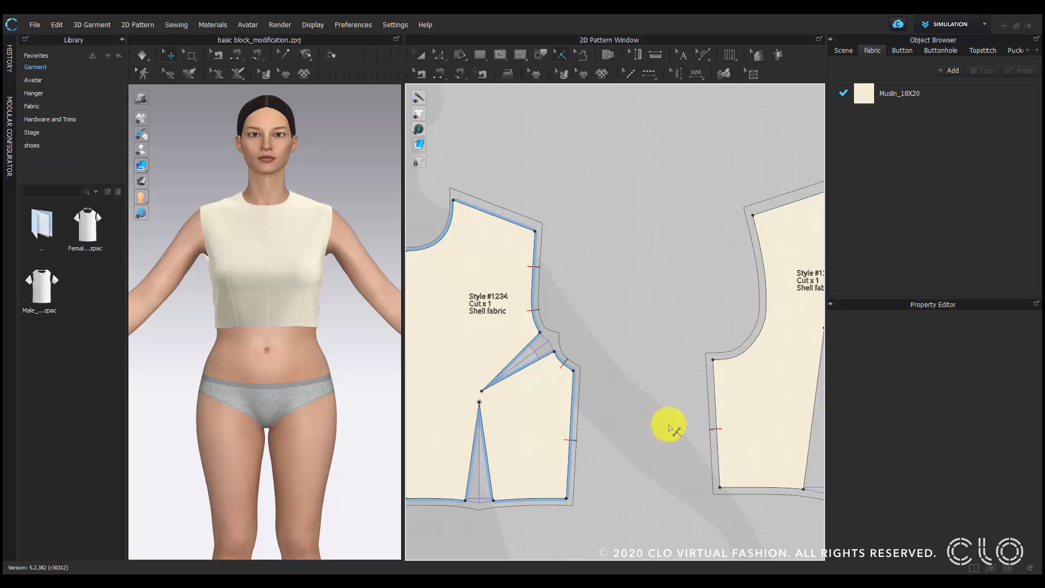
Start walking the back bodice against the front, matching its shoulder tip to the Front Bodice Left shoulder tip.
scroll(668, 427, "down", 5)
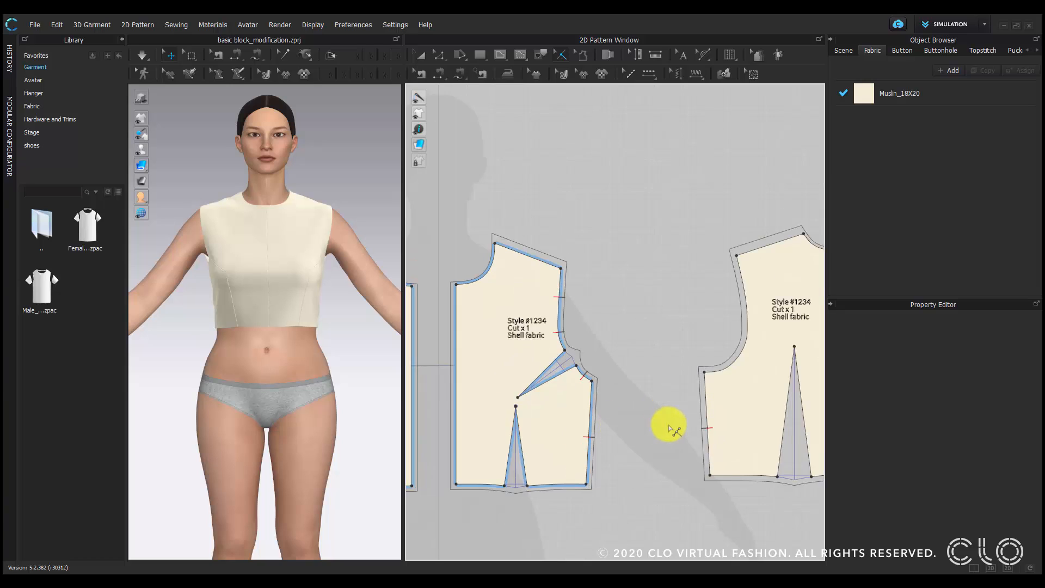
right_click_drag(670, 434, 673, 388)
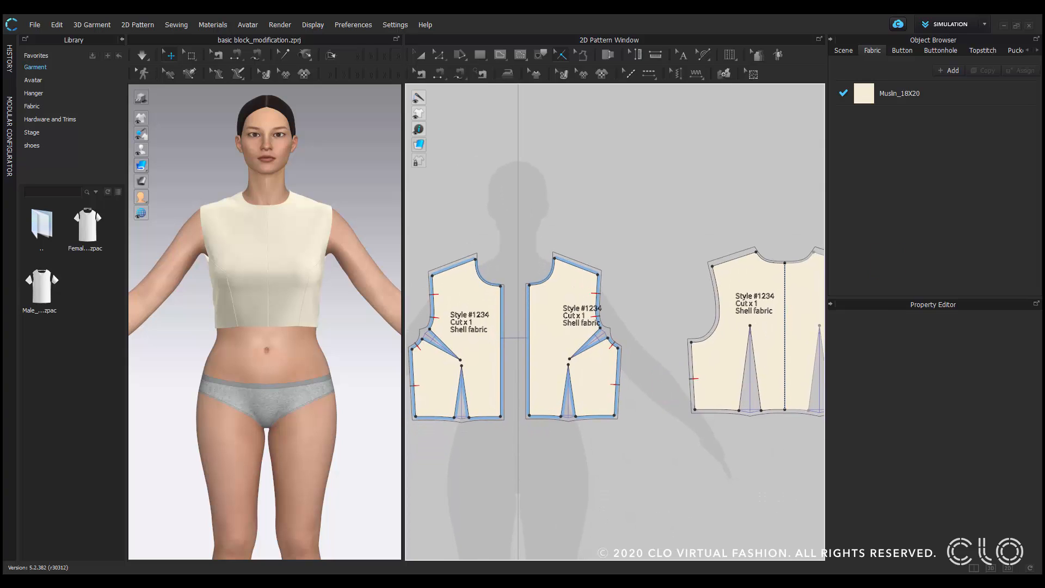
left_click(560, 55)
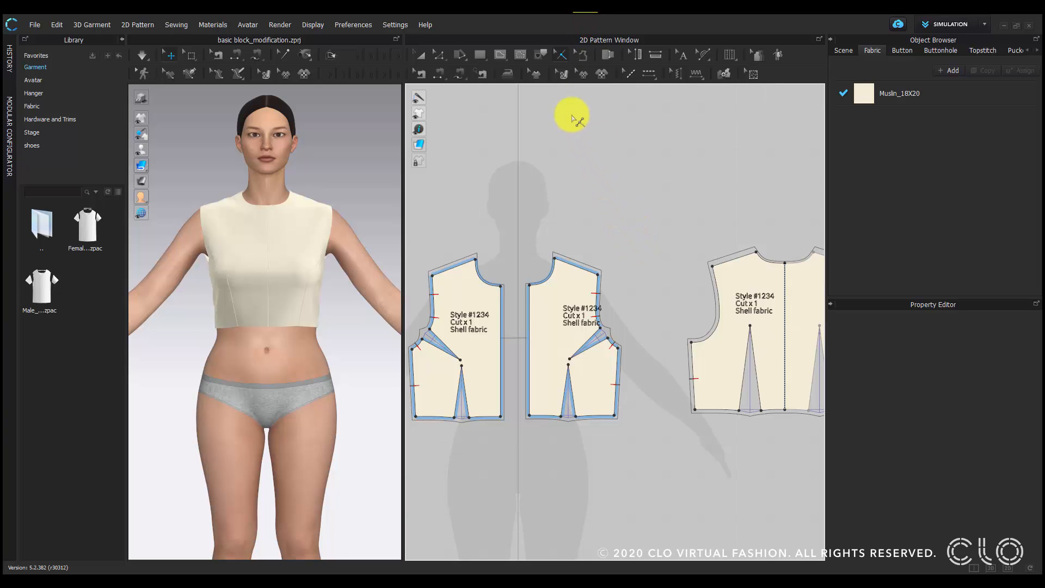
left_click(608, 58)
scroll(611, 279, "up", 2)
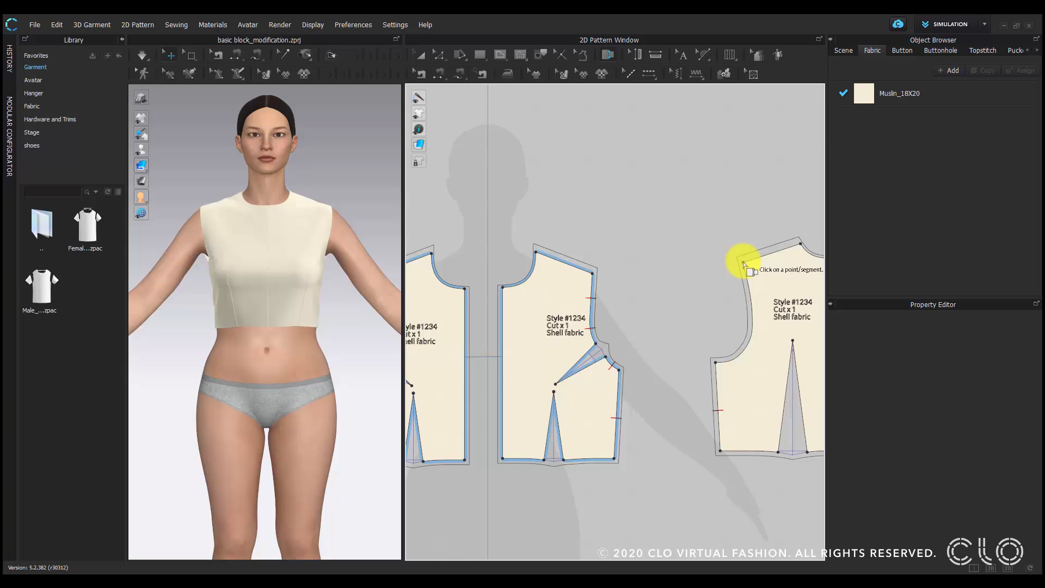
left_click(742, 262)
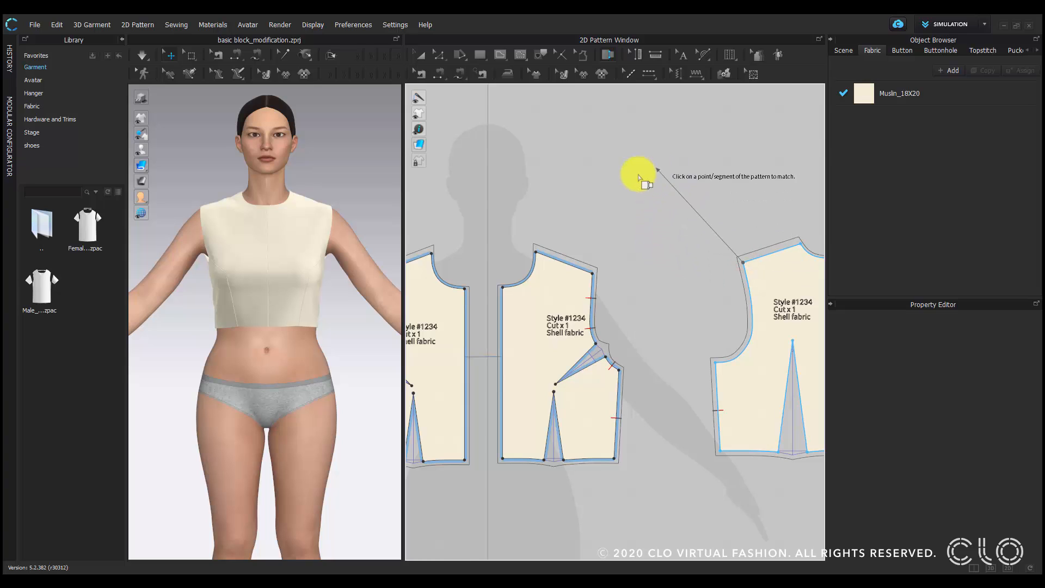
left_click(593, 275)
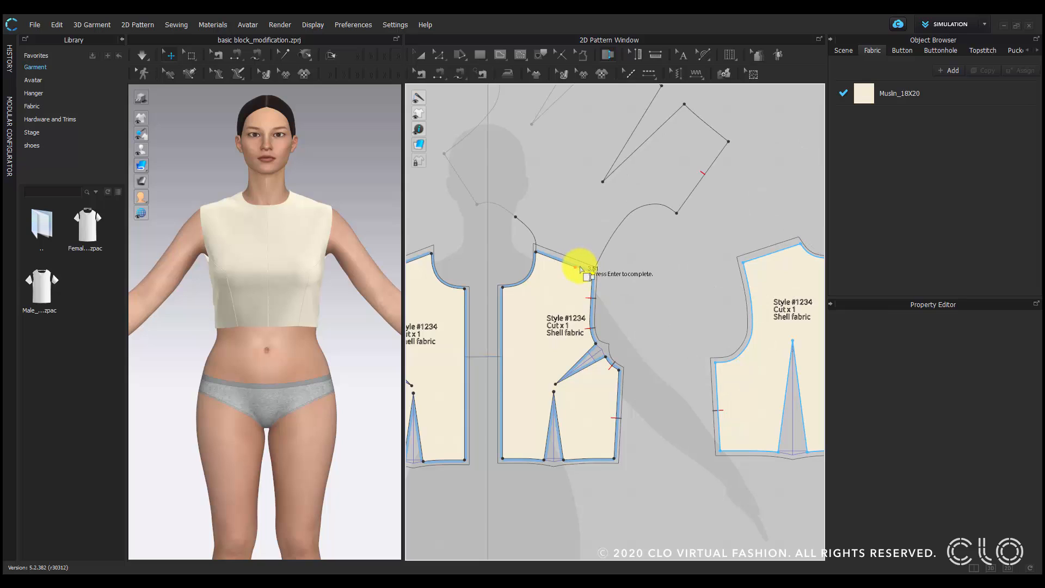
Add three notches along the matched shoulder seam: one on the walked pattern, one on the stationary pattern, and one on both patterns.
scroll(578, 268, "up", 3)
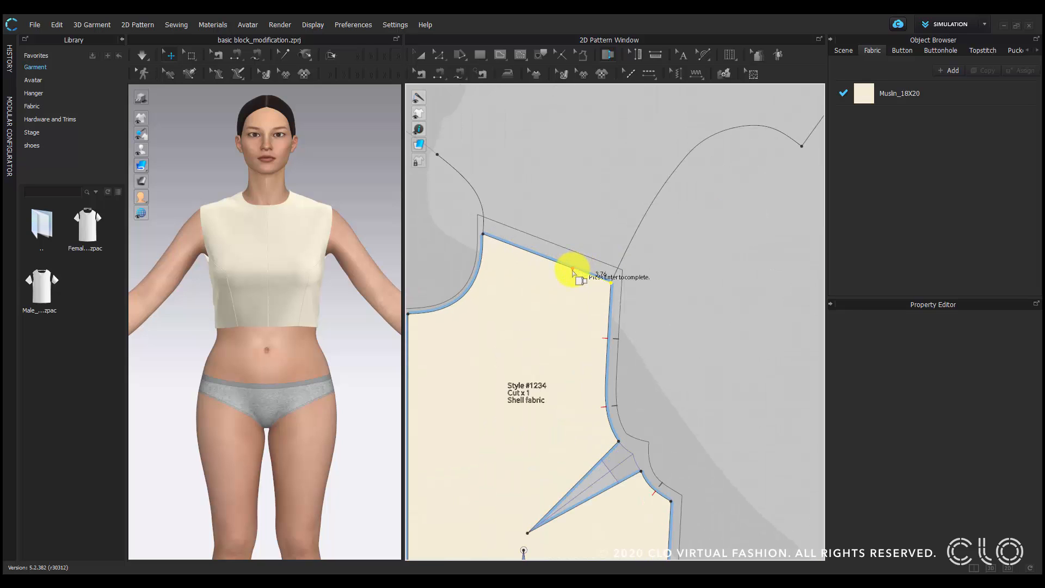
right_click(581, 272)
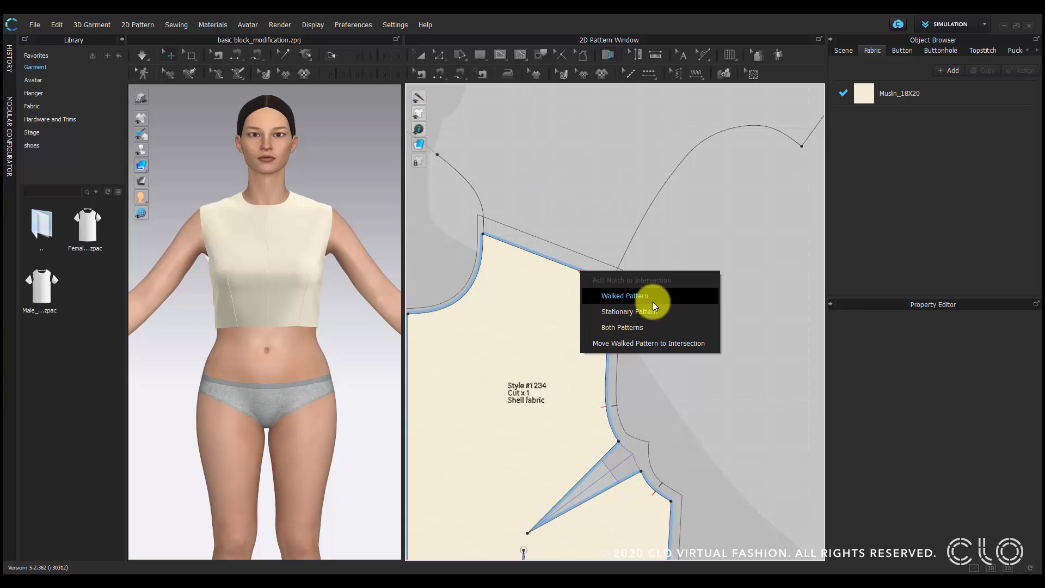
left_click(621, 295)
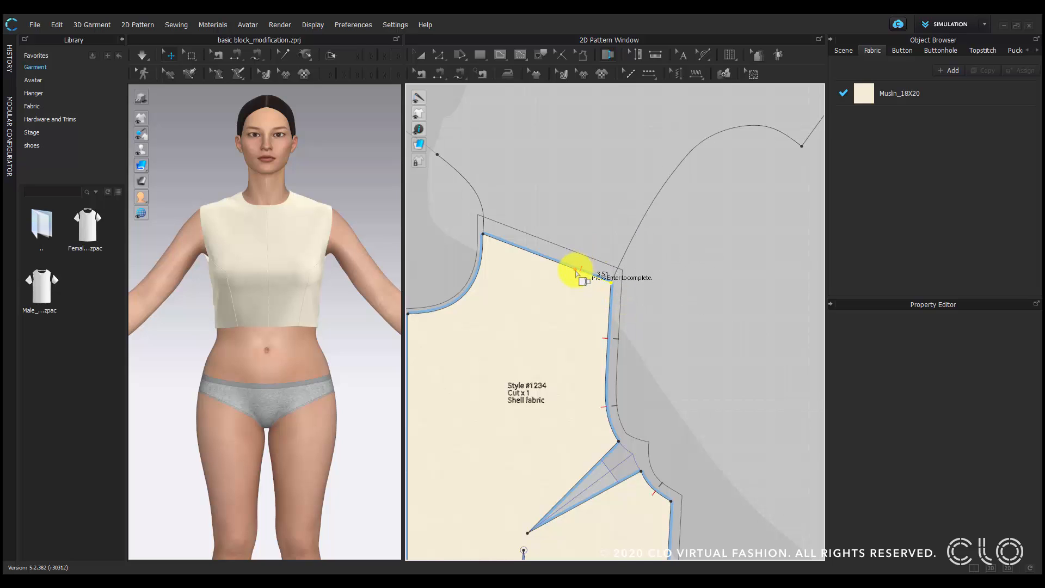
right_click(533, 253)
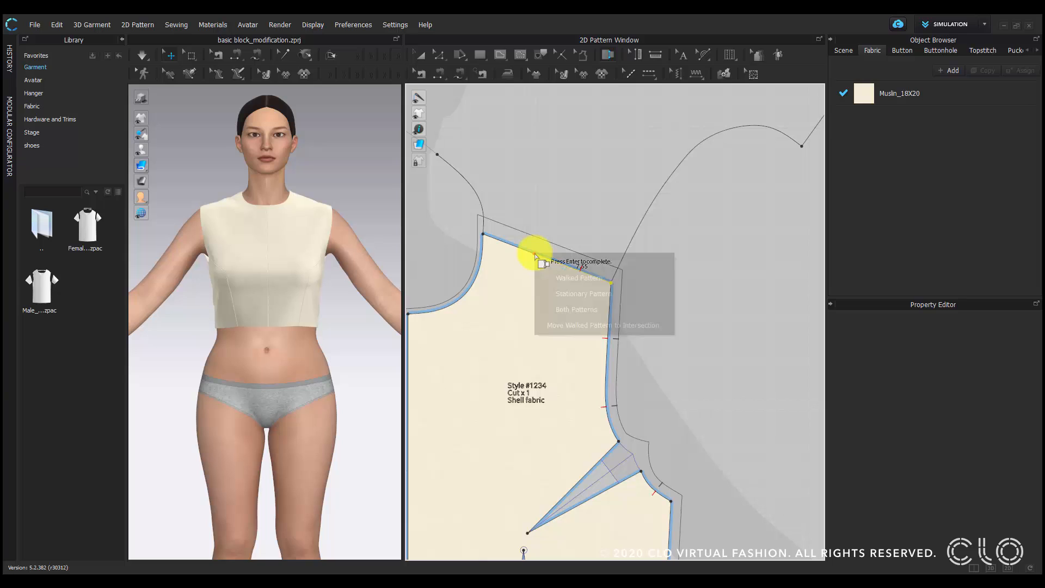
left_click(576, 292)
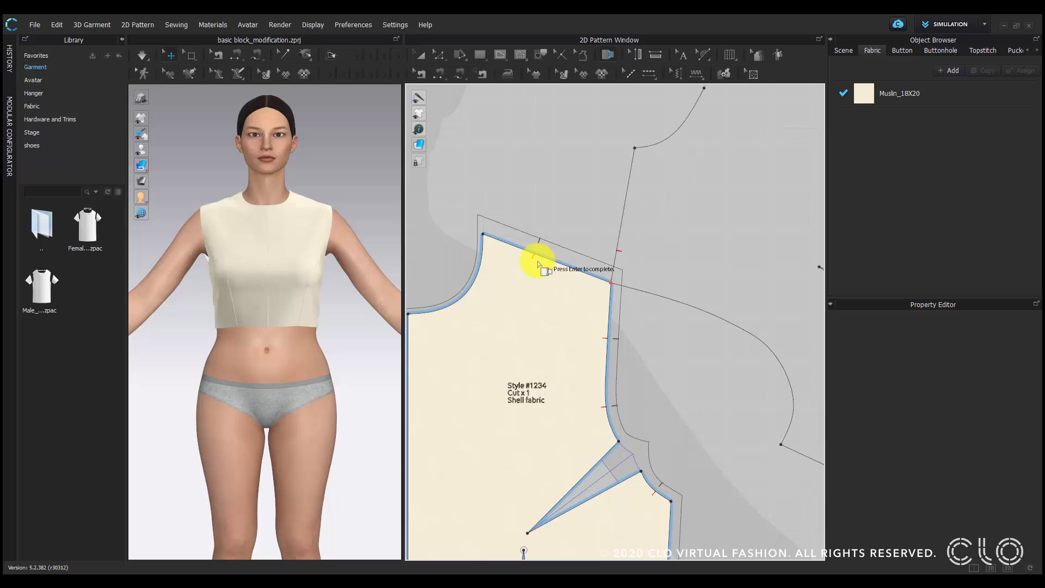
right_click(506, 245)
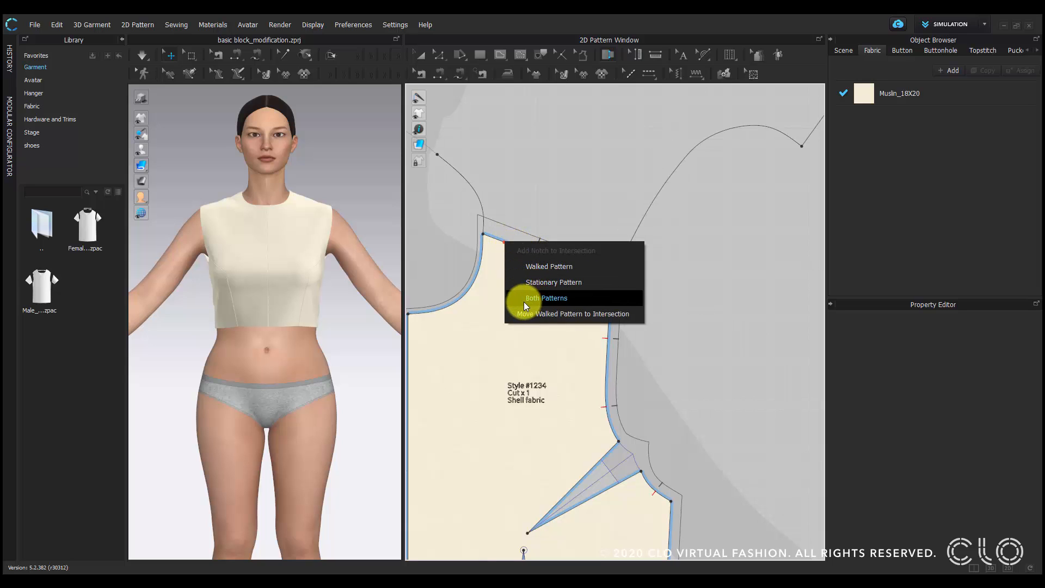
left_click(549, 298)
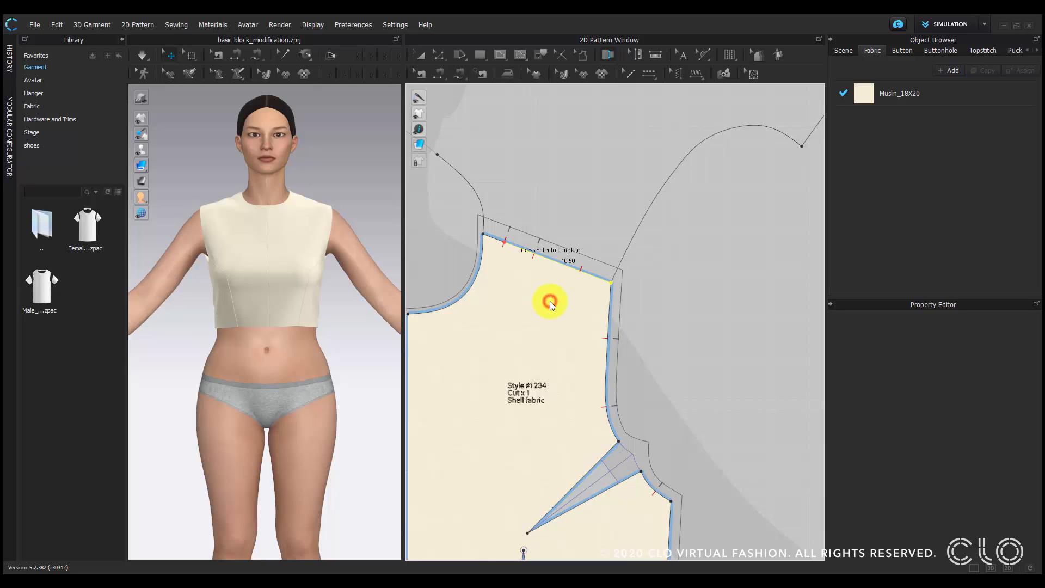
Move the walked back bodice to the intersection near the neck end of the front shoulder and complete the walk.
left_click(608, 281)
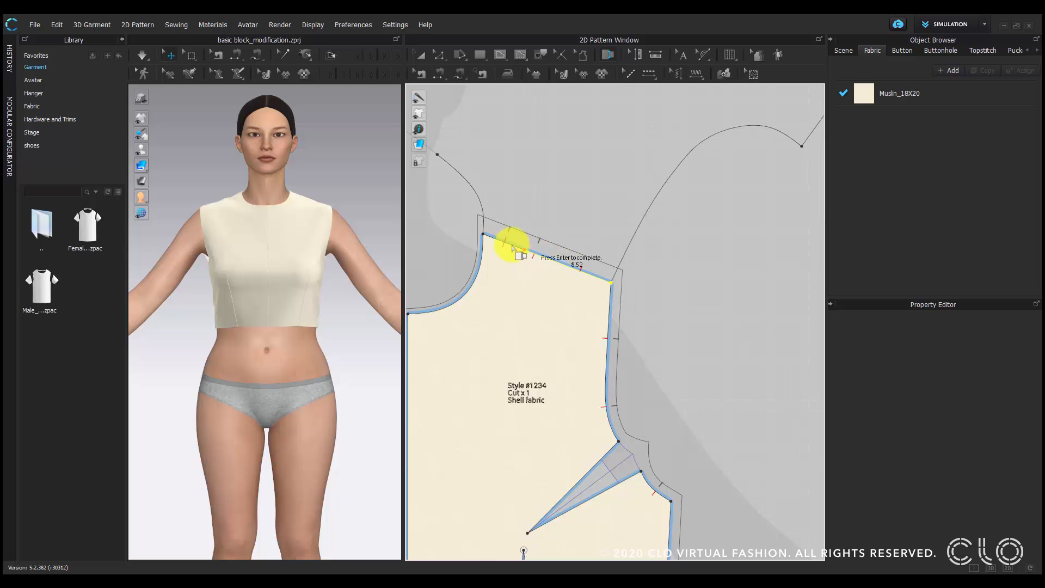
right_click(495, 240)
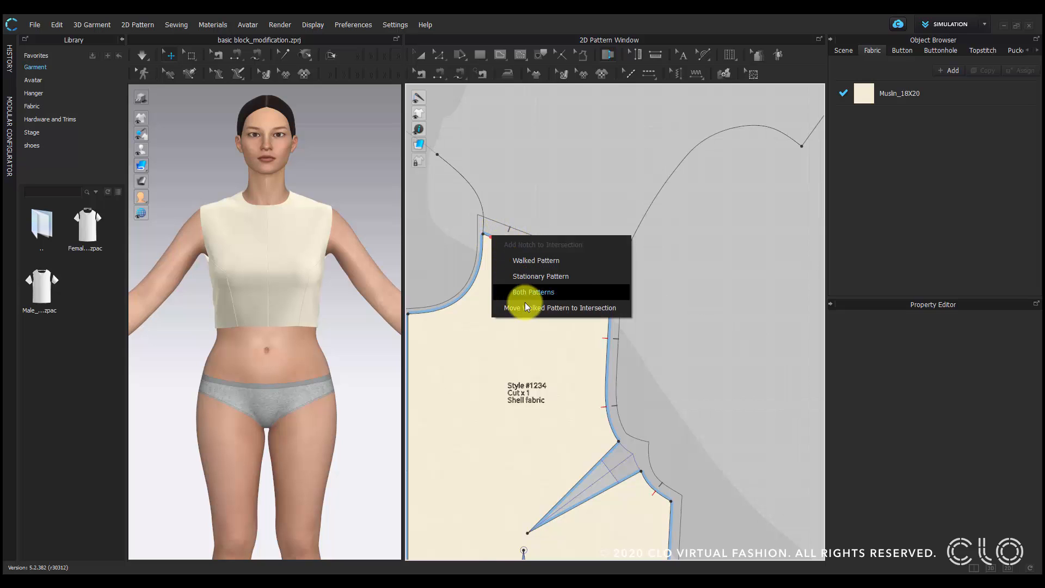
left_click(575, 309)
scroll(597, 264, "down", 3)
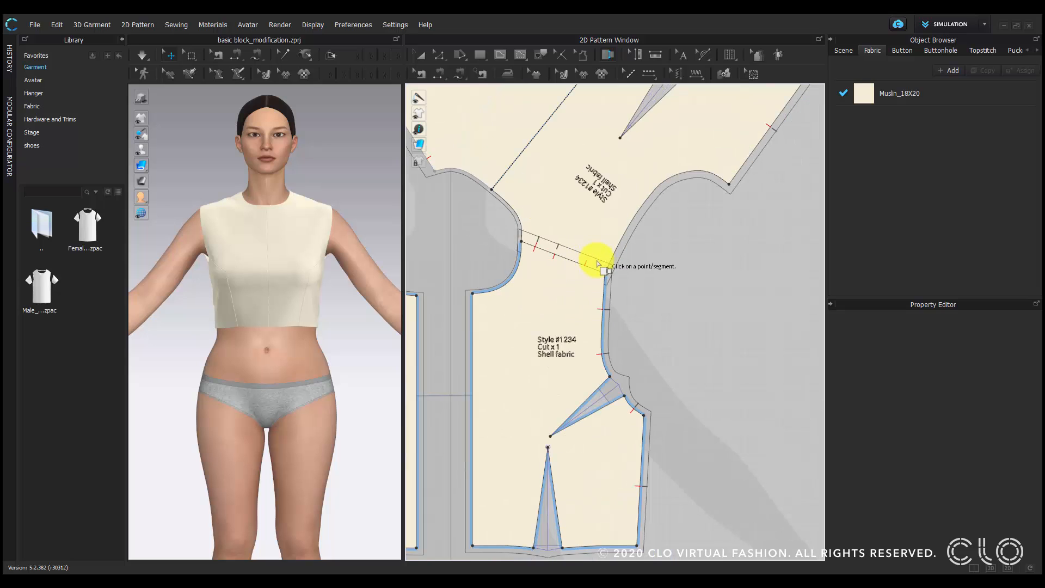
scroll(597, 263, "down", 3)
middle_click_drag(640, 273, 664, 305)
scroll(665, 305, "up", 3)
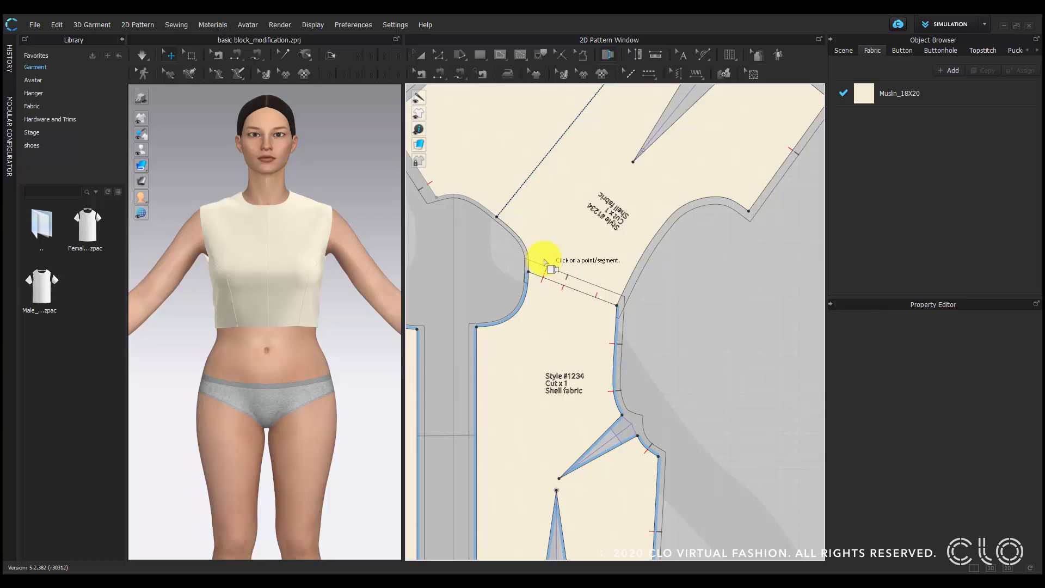
left_click(528, 271)
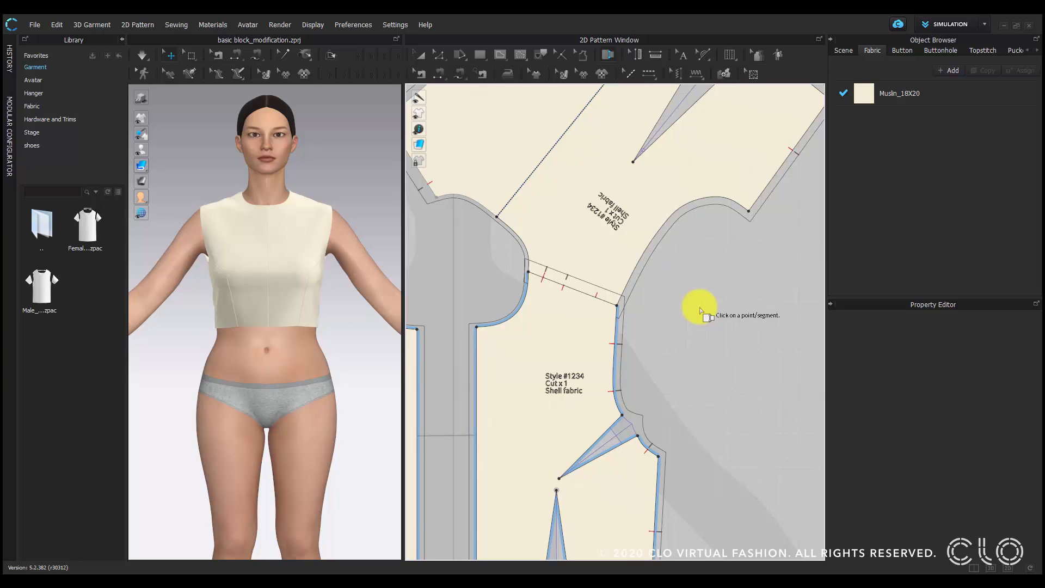
Undo the back bodice's move onto the front shoulder, keeping the added shoulder notches.
key("ctrl+z")
key("ctrl+z")
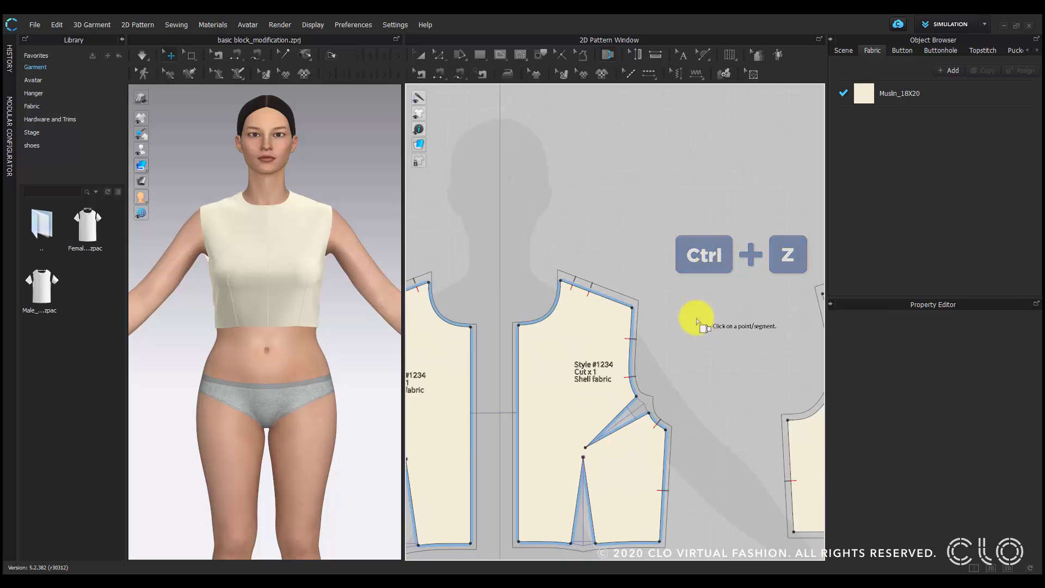
scroll(698, 321, "down", 3)
scroll(706, 327, "up", 1)
scroll(676, 315, "up", 1)
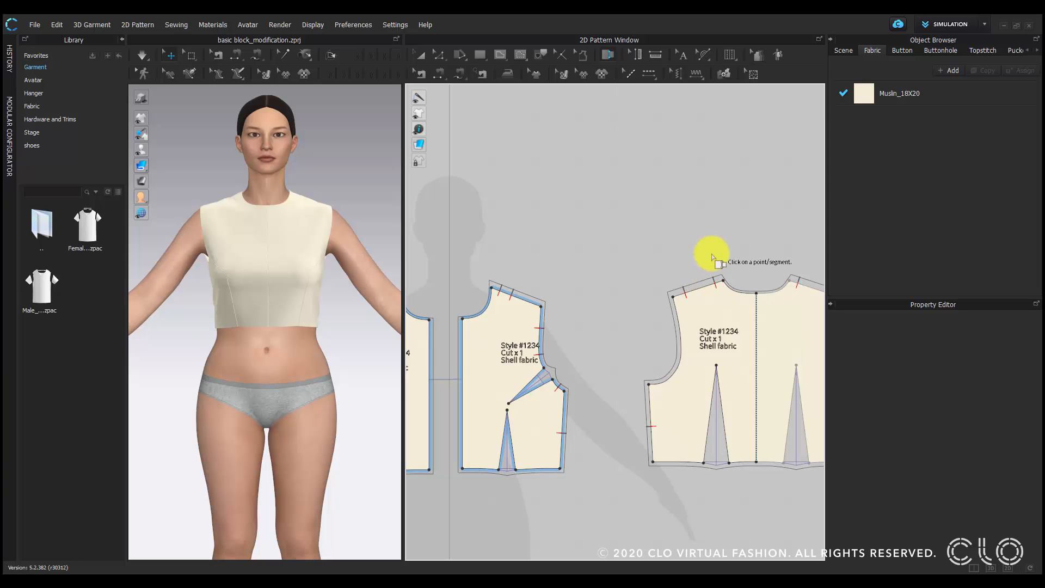
Start rotating the left front bodice's armhole dart and set the new dart location on the hem, on the side-seam side of the waist dart.
left_click(439, 56)
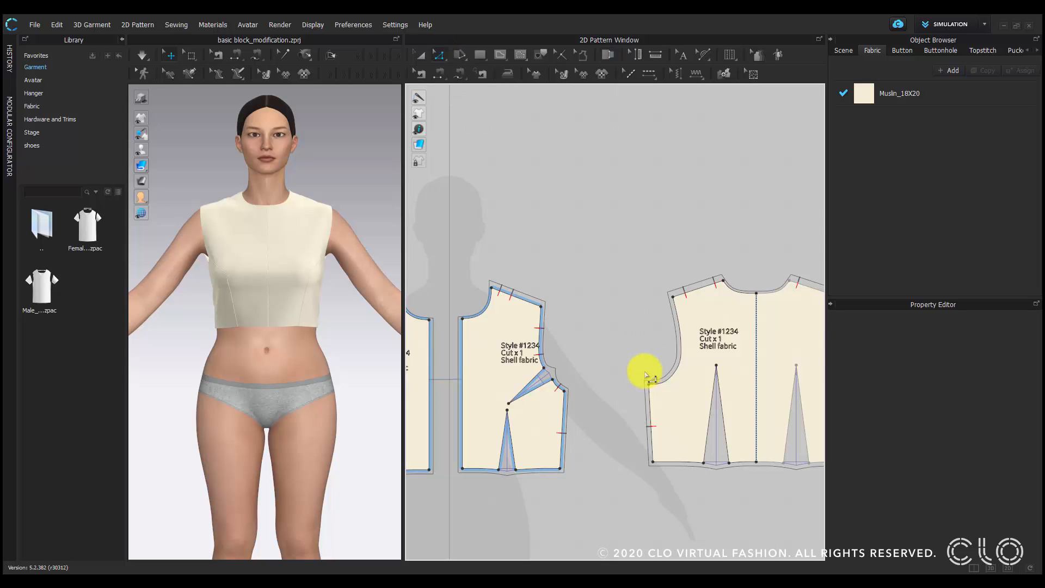
middle_click_drag(594, 377, 656, 291)
scroll(658, 292, "up", 3)
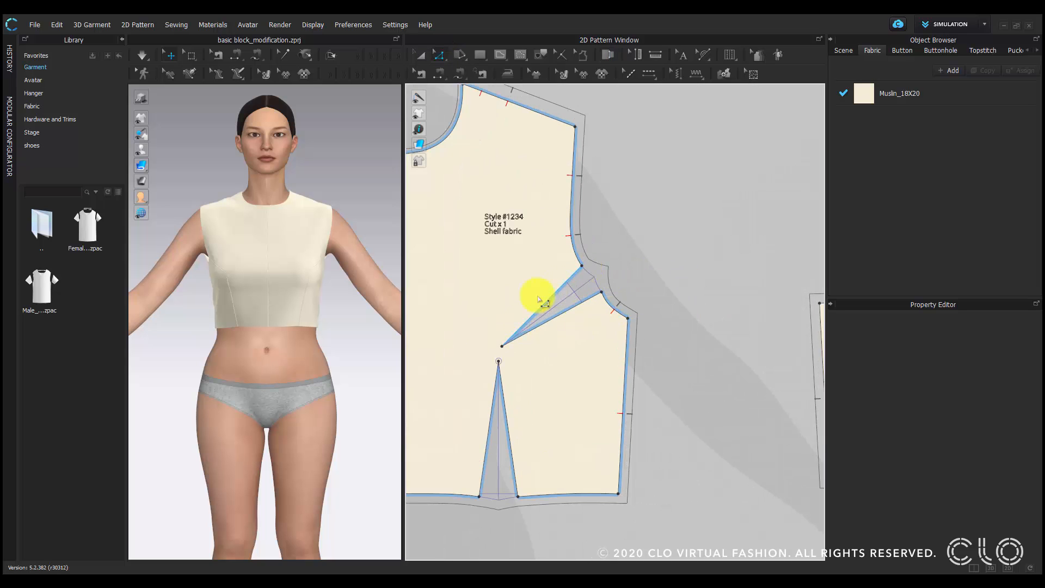
middle_click_drag(566, 333, 616, 327)
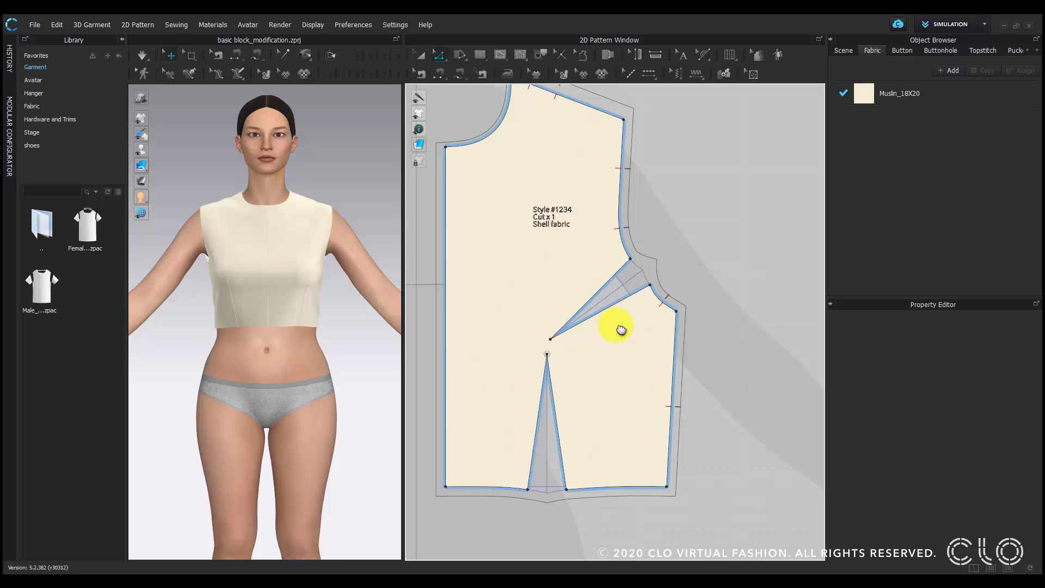
left_click(596, 300)
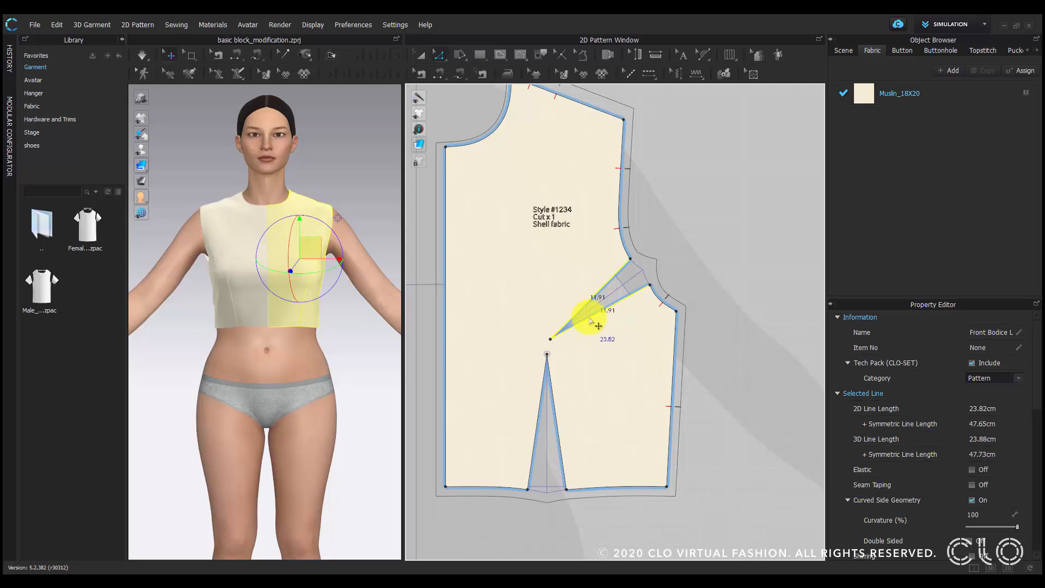
right_click(623, 312)
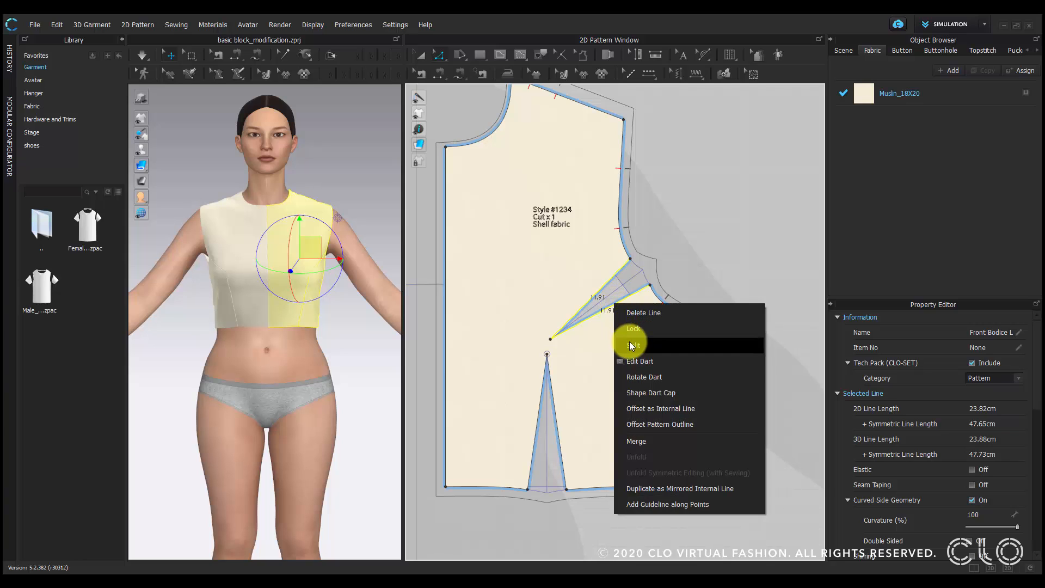
left_click(651, 377)
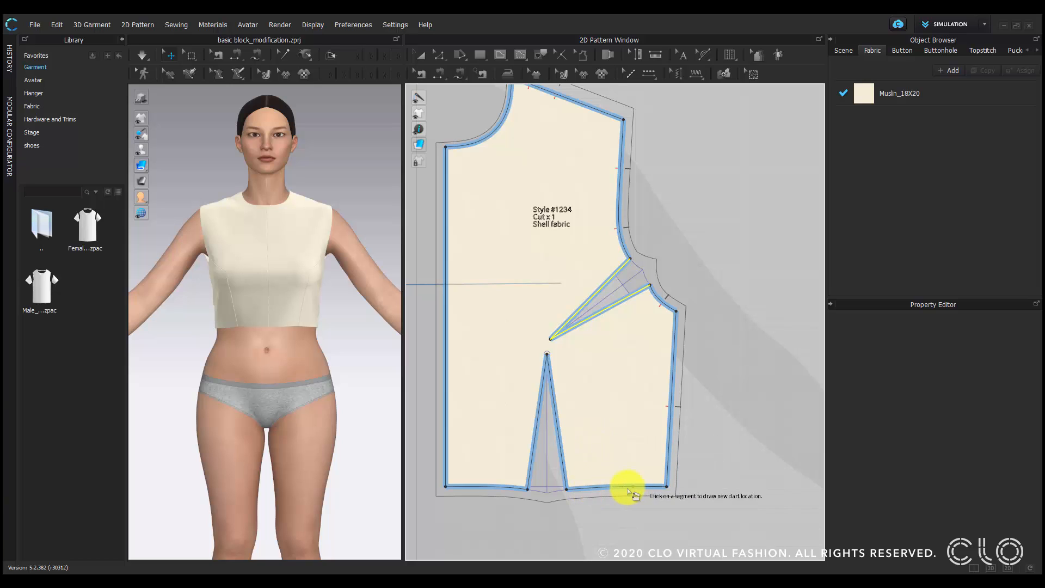
left_click(591, 488)
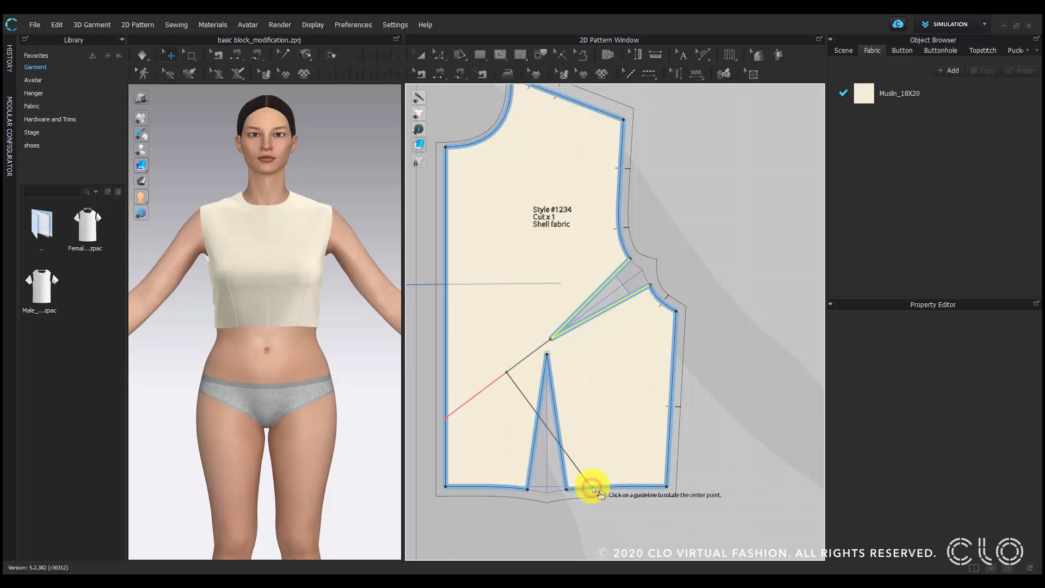
Rotate the side section about the armhole dart's tip to close that dart, ending the new hem dart beside the waist dart's tip.
scroll(552, 346, "up", 3)
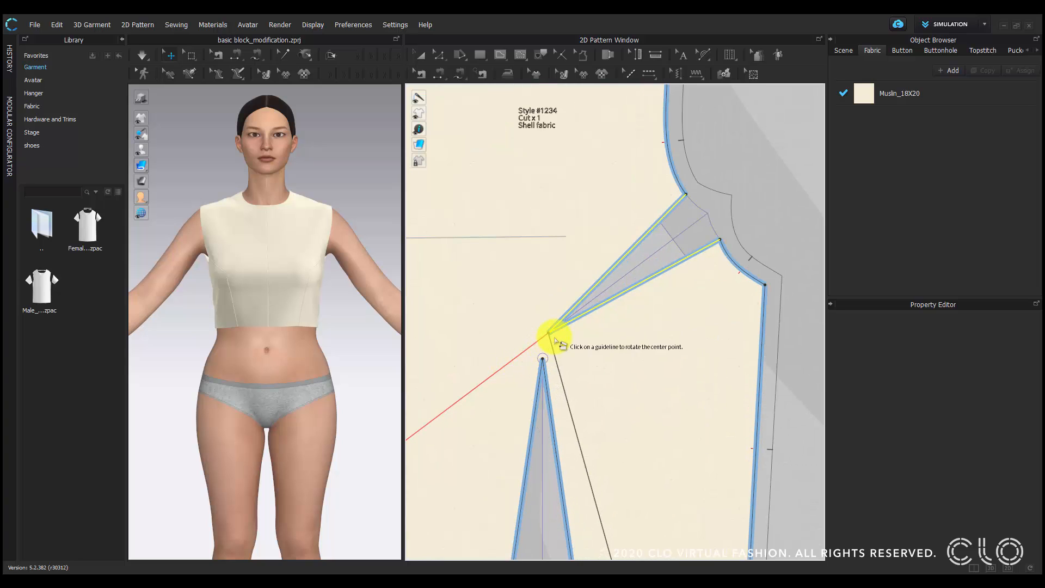
left_click(551, 335)
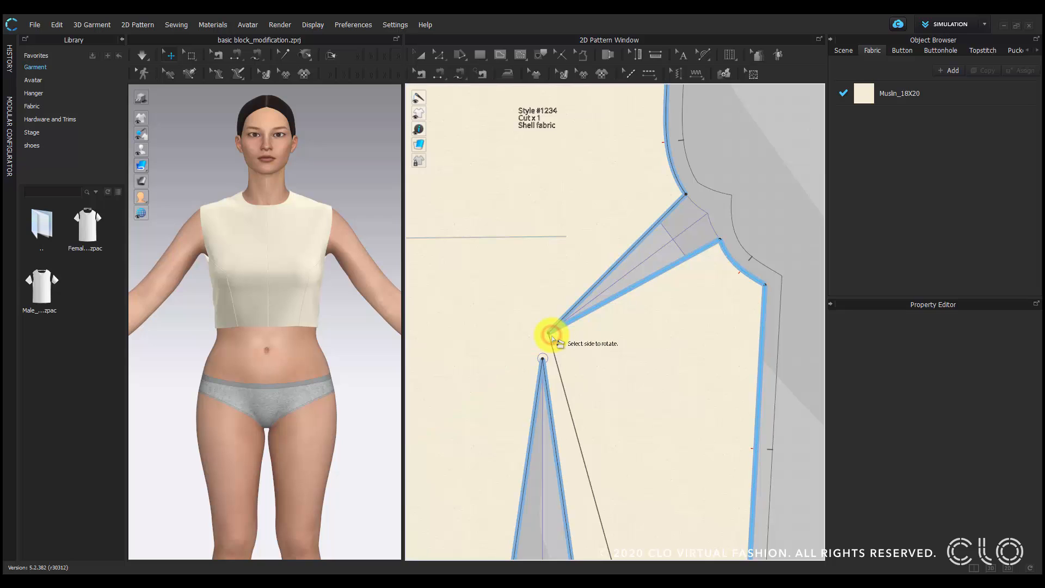
scroll(644, 354, "down", 2)
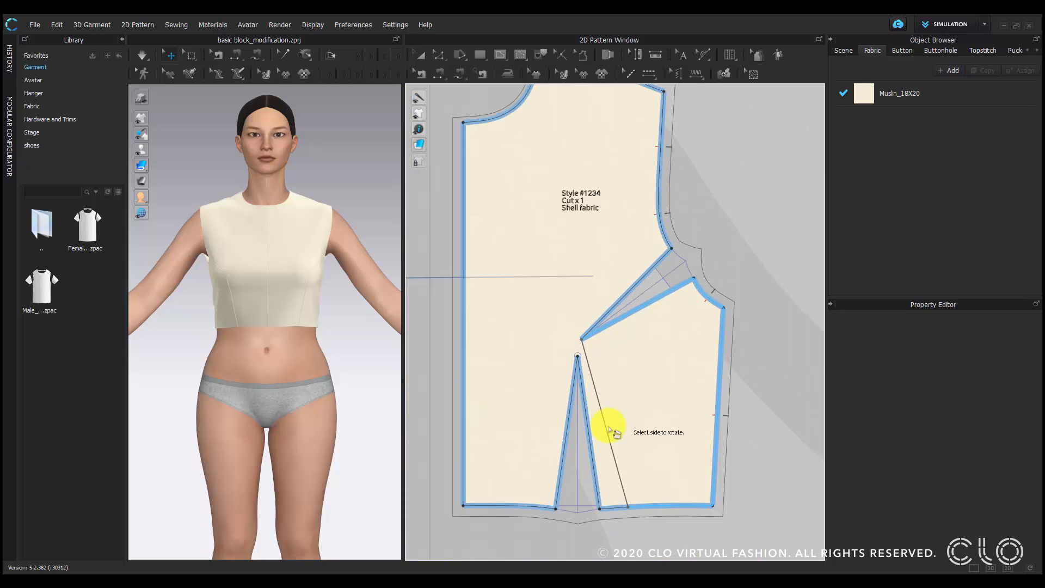
left_click(664, 403)
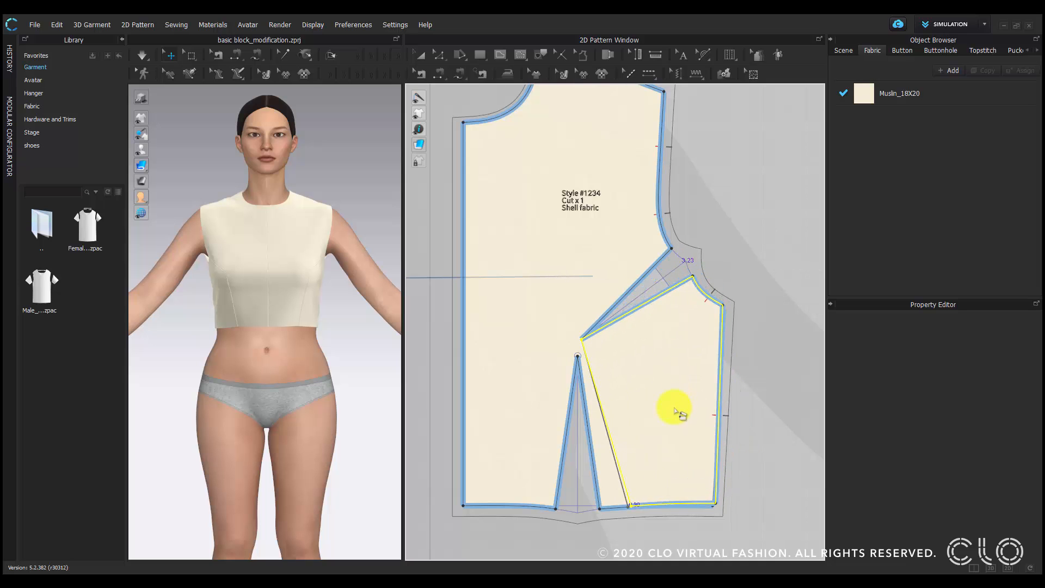
left_click(694, 373)
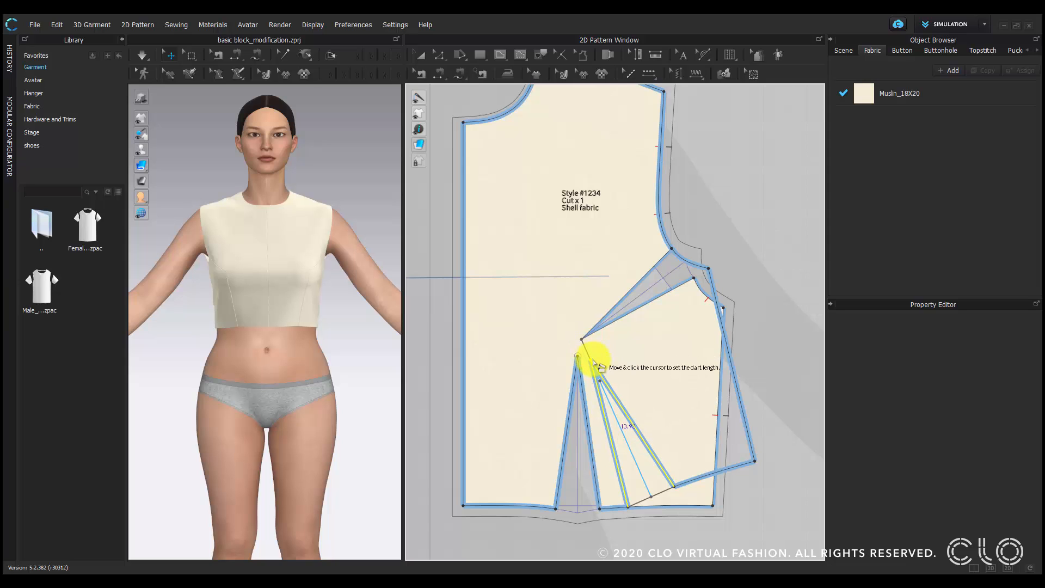
left_click(590, 352)
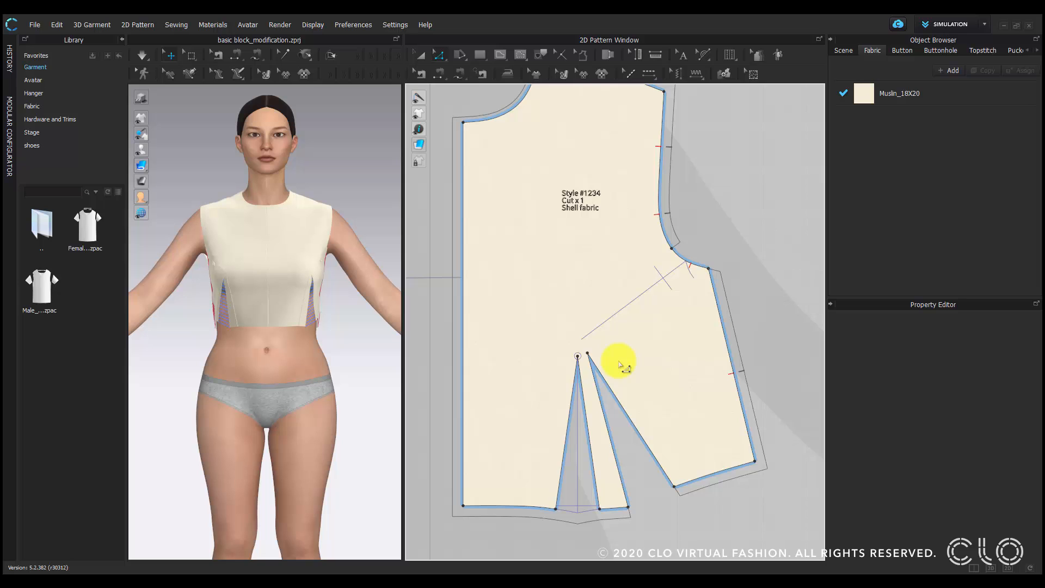
Simulate the garment with the rotated front darts and check the drape on the avatar from both sides and the front.
scroll(619, 364, "down", 5)
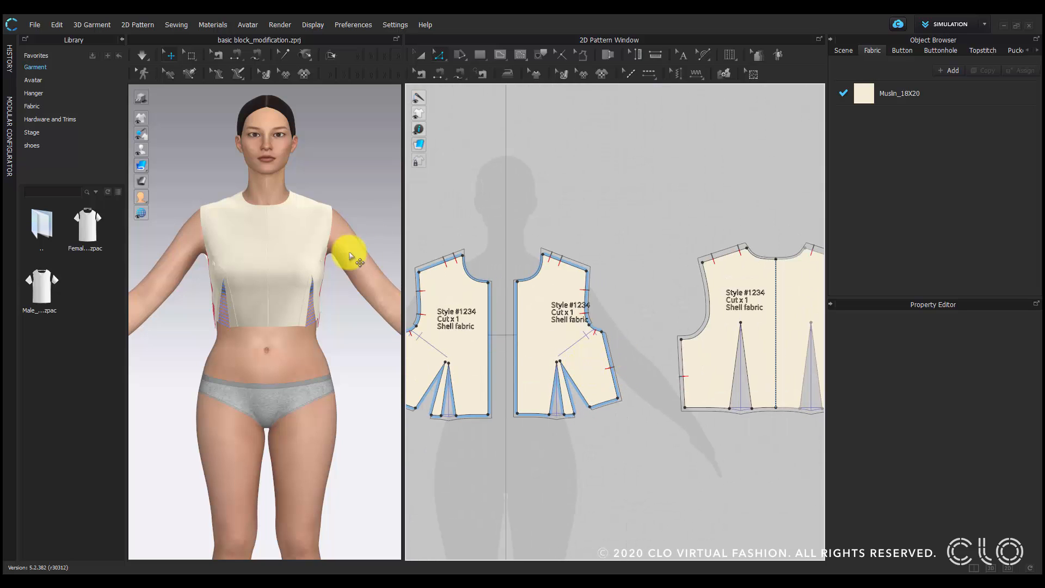
left_click_drag(403, 285, 489, 284)
scroll(394, 292, "up", 3)
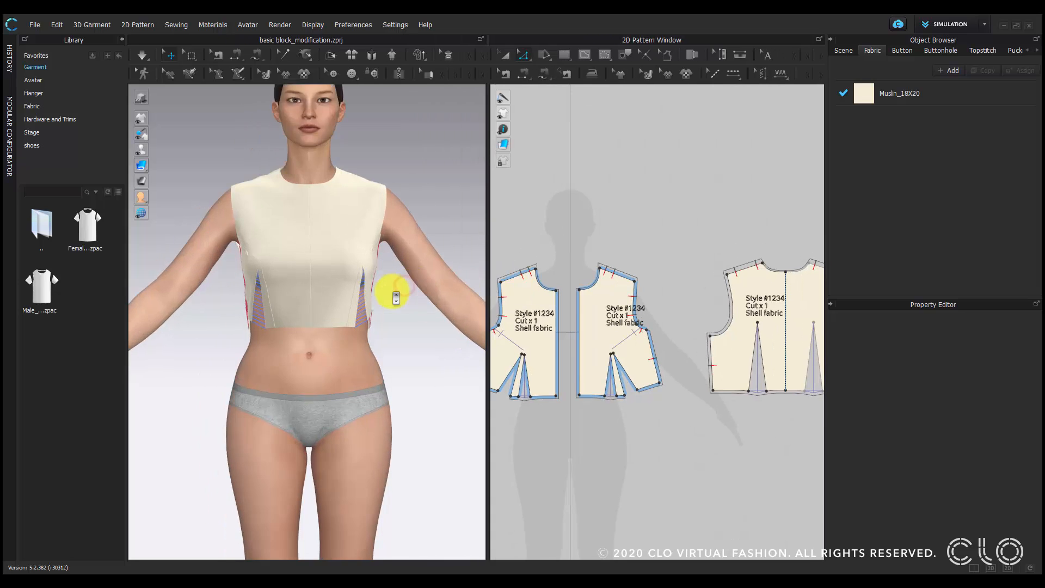
mouse_move(393, 292)
right_mouse_down()
mouse_move(364, 297)
mouse_move(379, 291)
right_mouse_up()
left_click(145, 51)
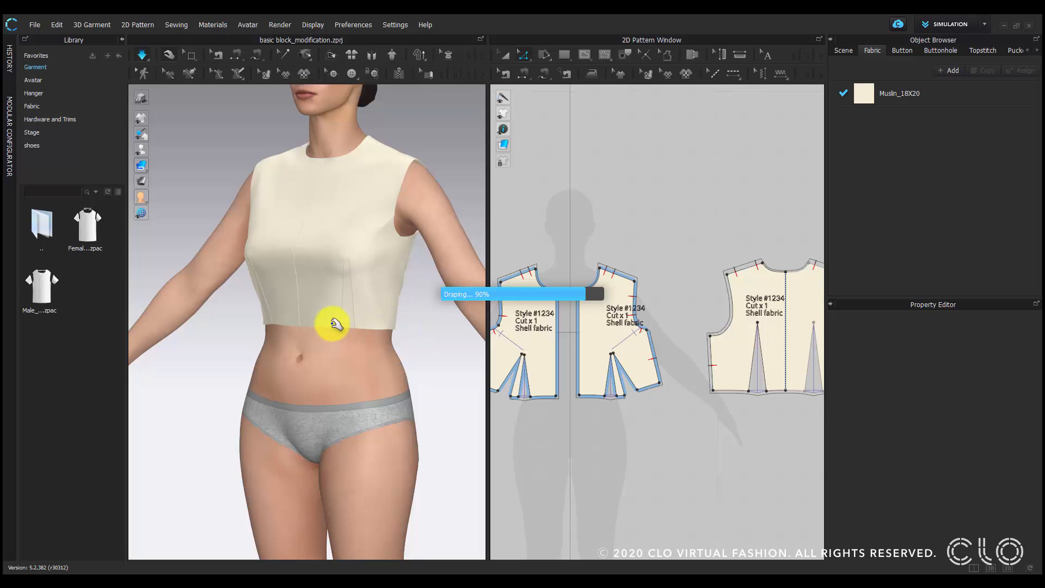
left_click(400, 322)
right_click_drag(406, 325, 366, 338)
left_click(267, 331)
left_click(346, 352)
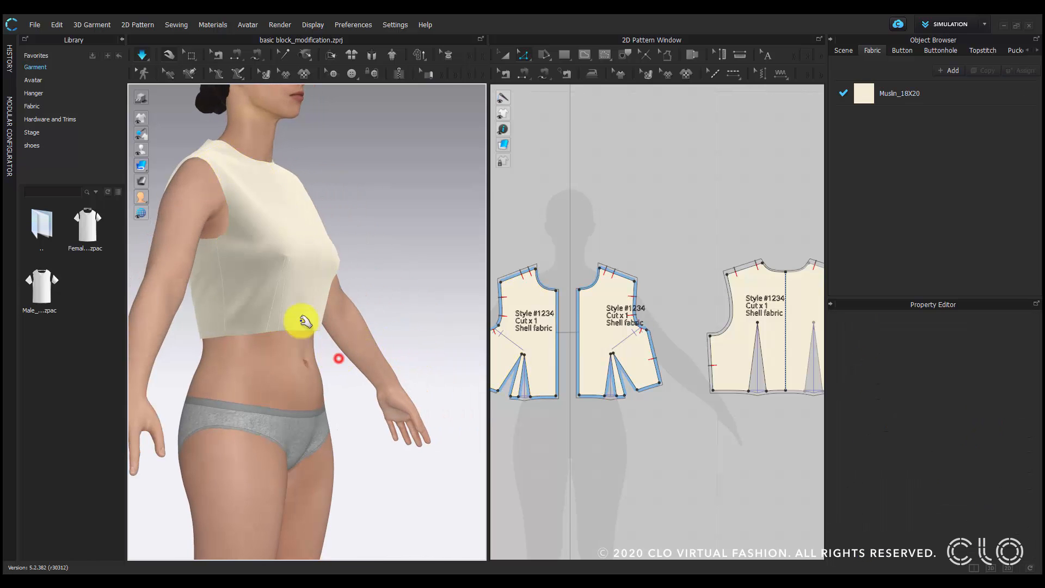
right_click_drag(233, 262, 252, 357)
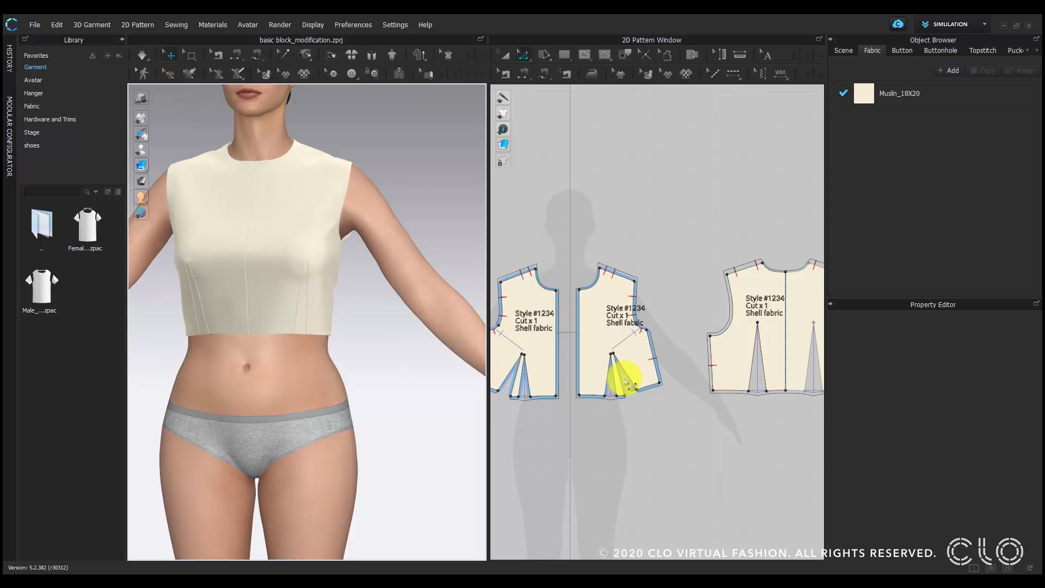
Remove the waist dart and the rotated dart from the left front bodice by deleting their tip points.
scroll(612, 354, "up", 3)
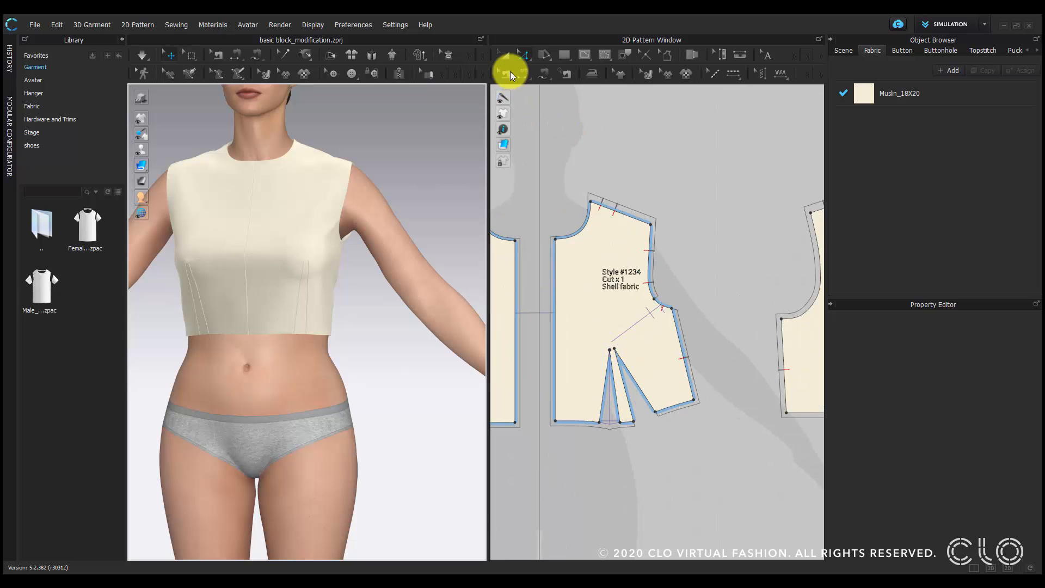
left_click(527, 56)
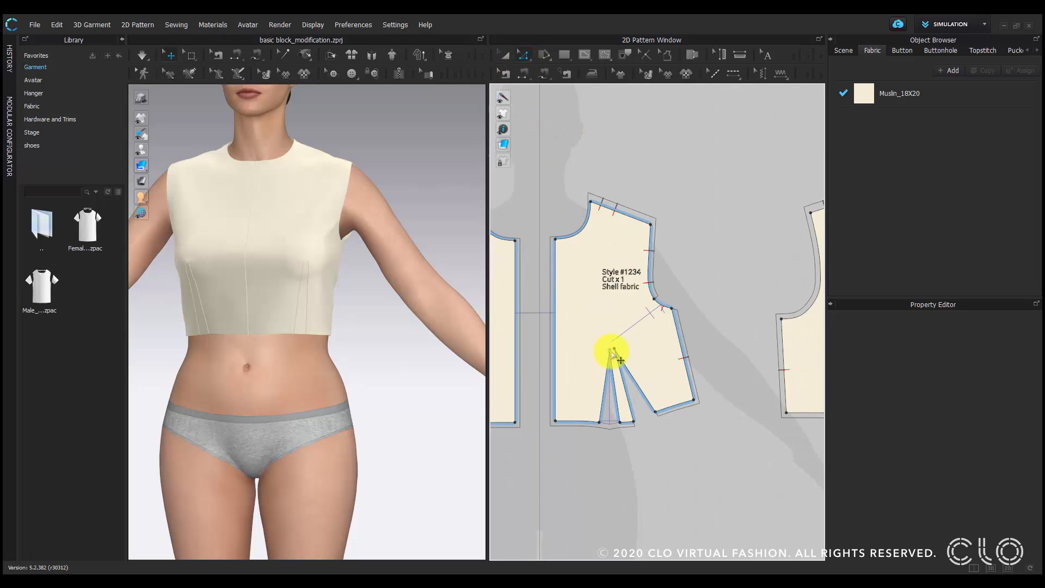
left_click(612, 352)
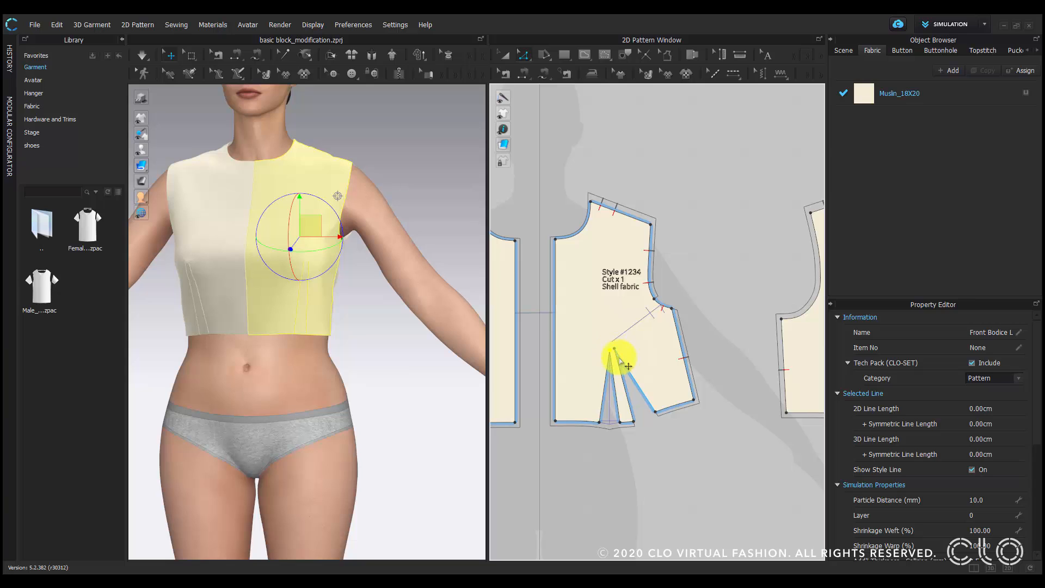
left_click(627, 367)
left_click(614, 350)
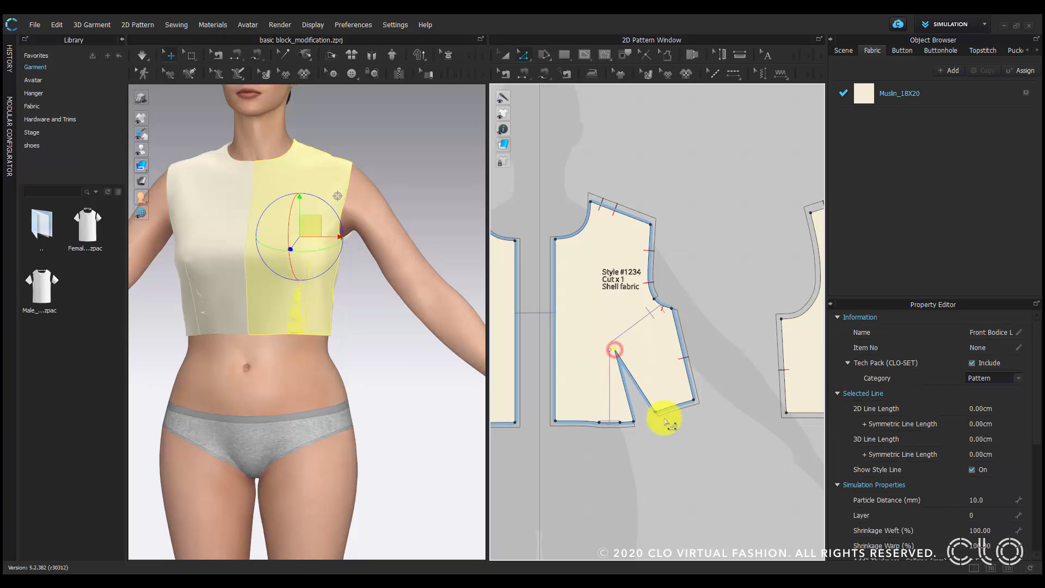
key("Delete")
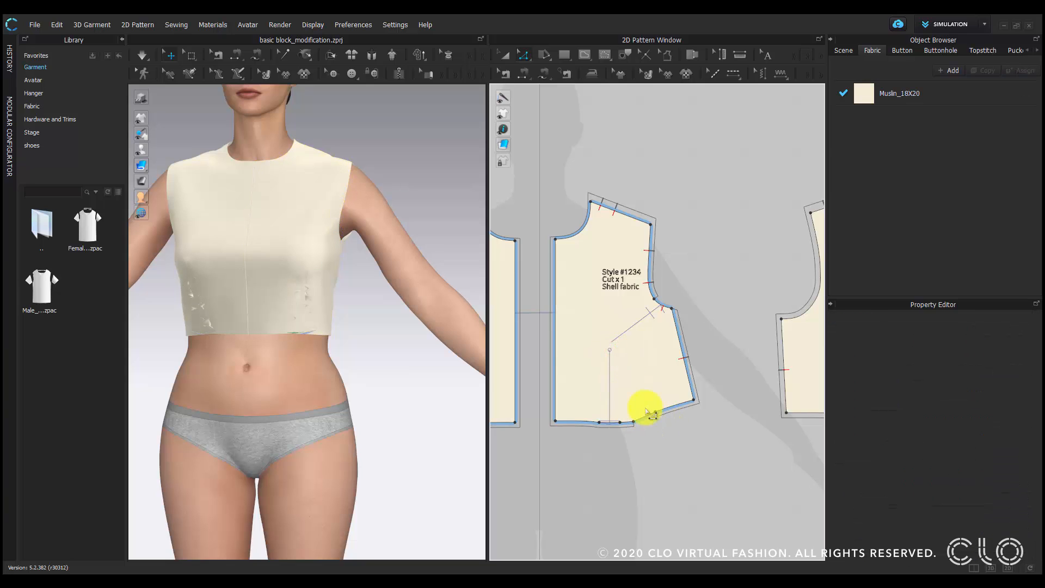
Delete the leftover dart points along the front bodice hem, leaving a single line from centre front to side seam.
left_click_drag(684, 442, 599, 397)
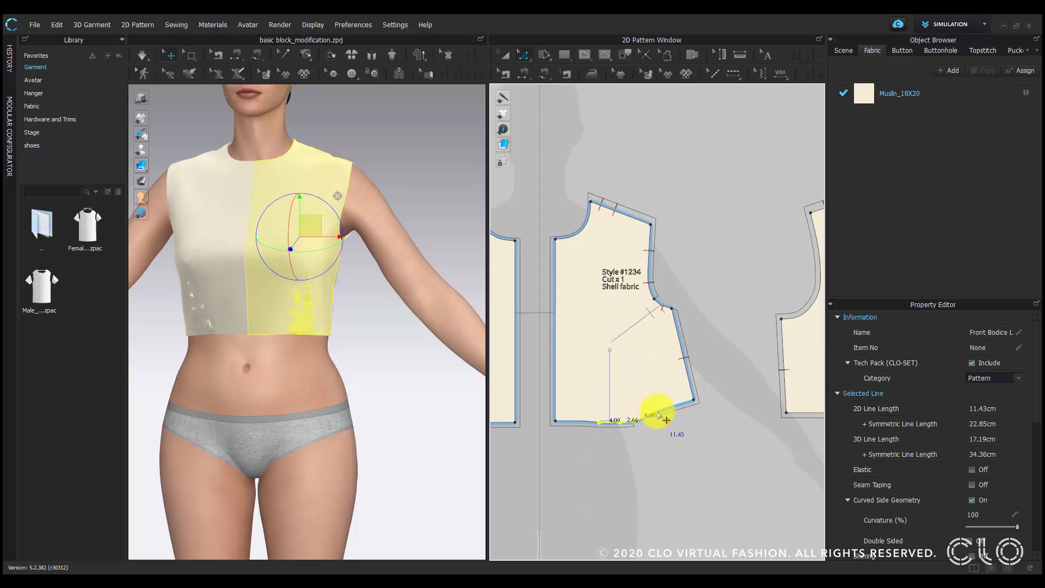
right_click(657, 415)
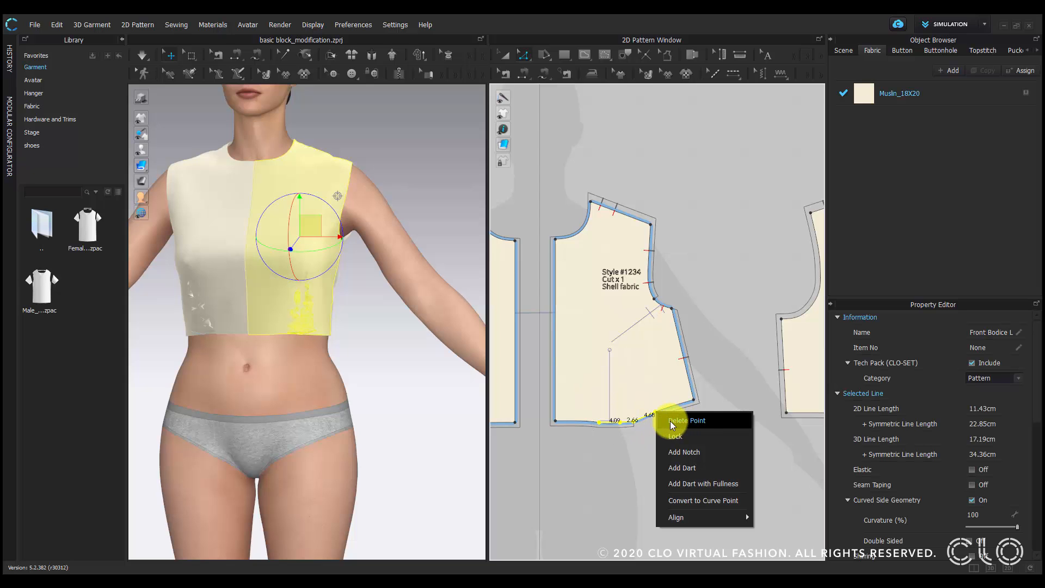
left_click(680, 420)
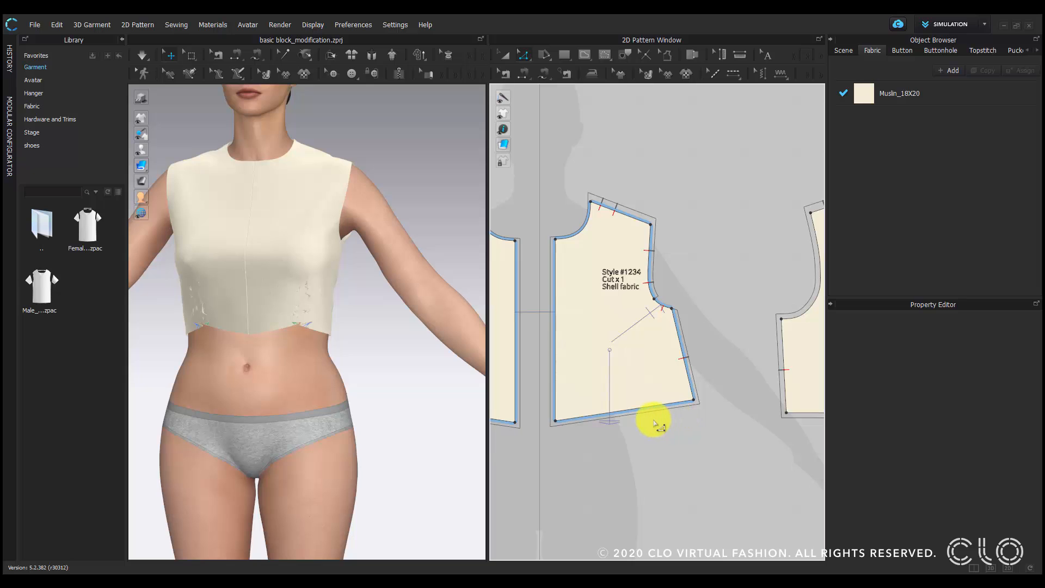
Remove the back bodice's waist darts by deleting the dart tip and the leftover dart points on the hem.
scroll(621, 425, "down", 3)
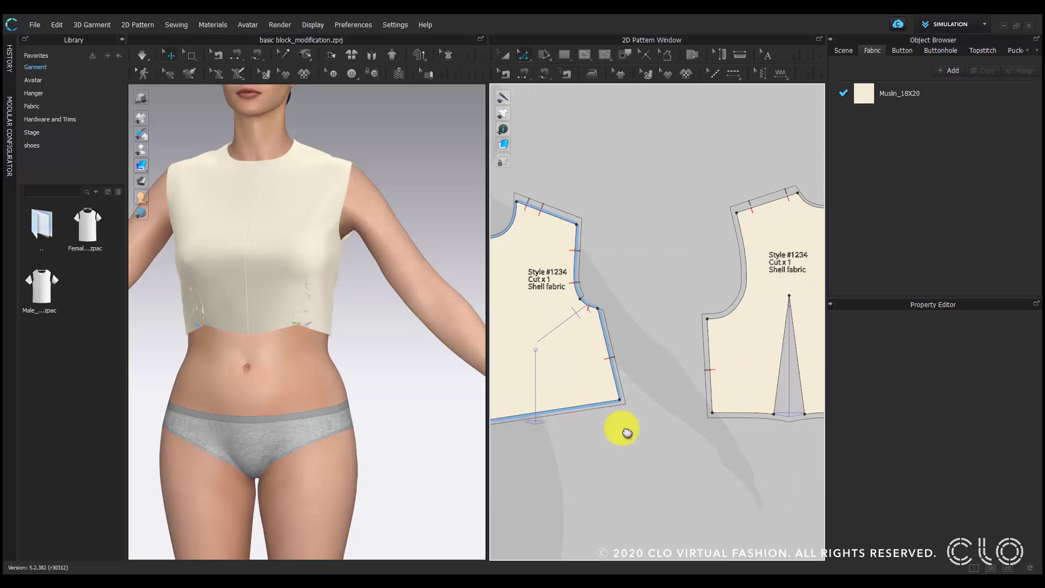
scroll(653, 334, "up", 4)
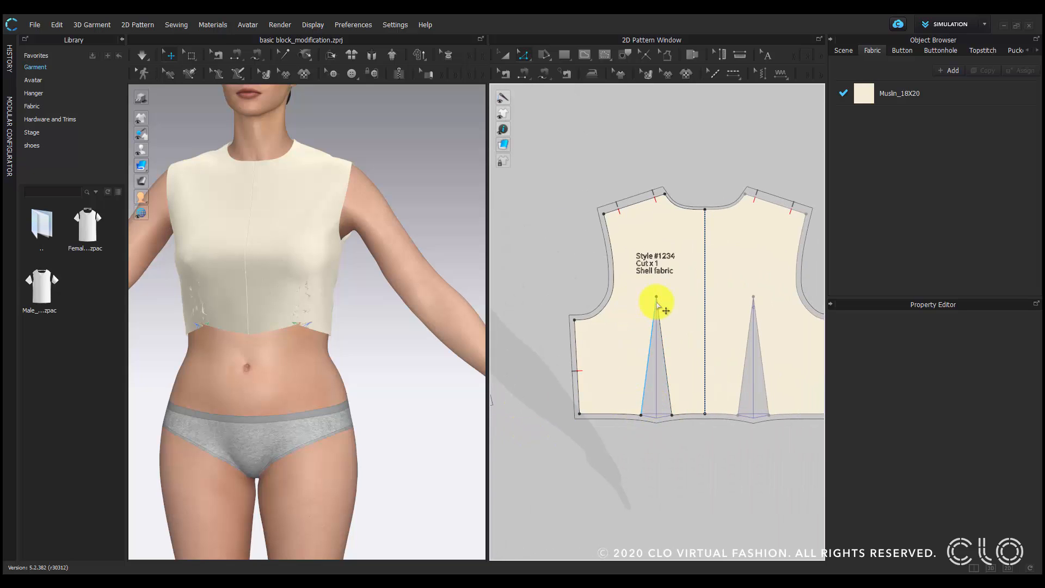
right_click(657, 298)
left_click(671, 306)
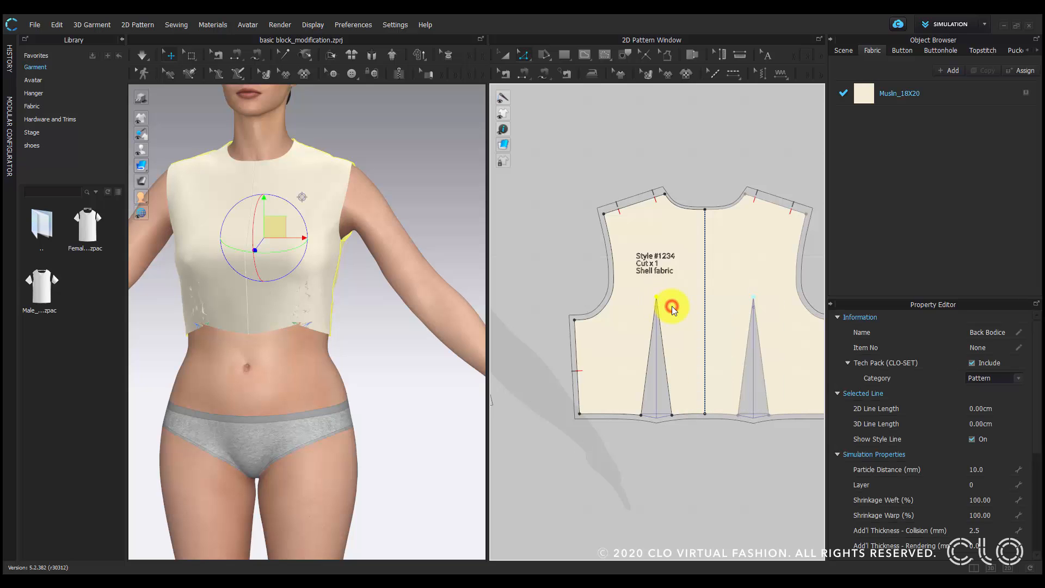
left_click(670, 416)
right_click(672, 416)
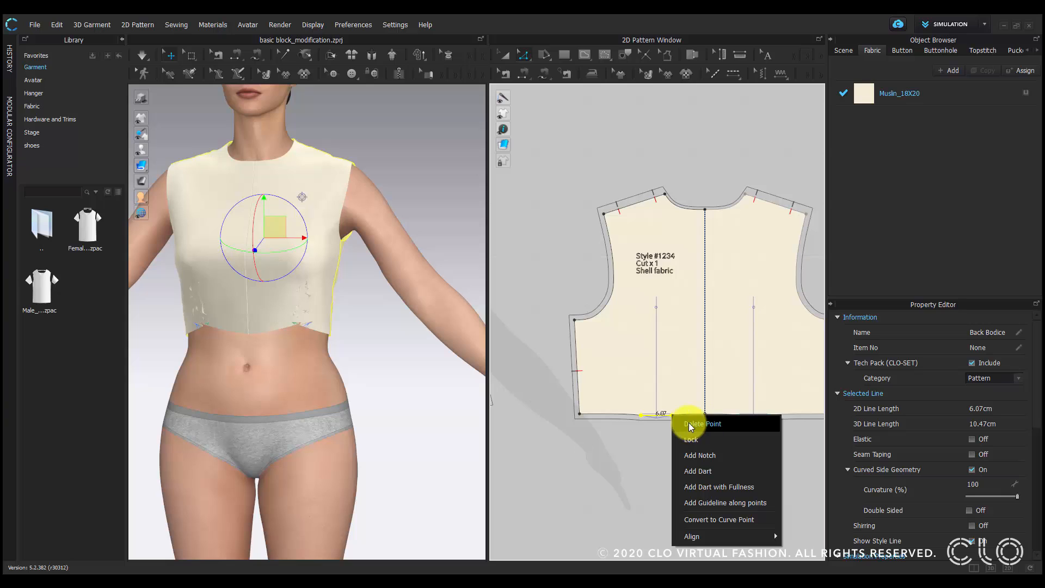
left_click(689, 424)
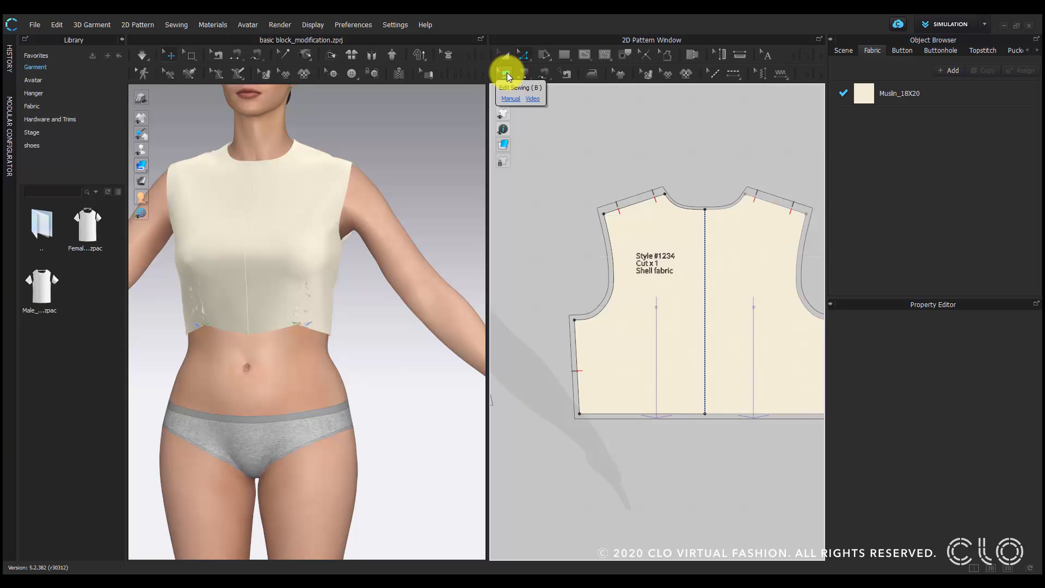
Delete the leftover dart sewing on the back bodice hem with Edit Sewing.
left_click(506, 73)
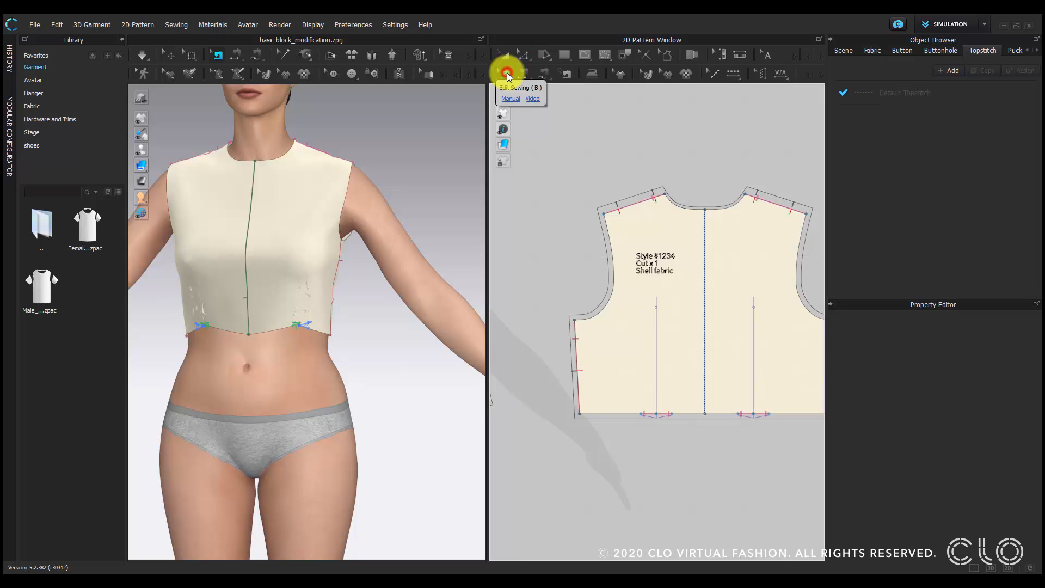
scroll(666, 425, "up", 3)
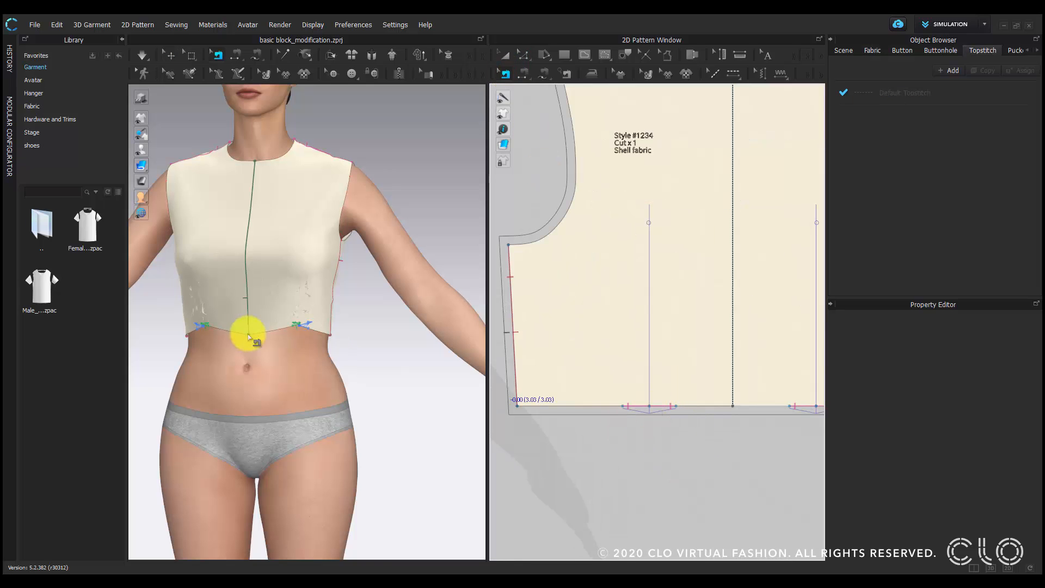
right_click_drag(244, 326, 273, 319)
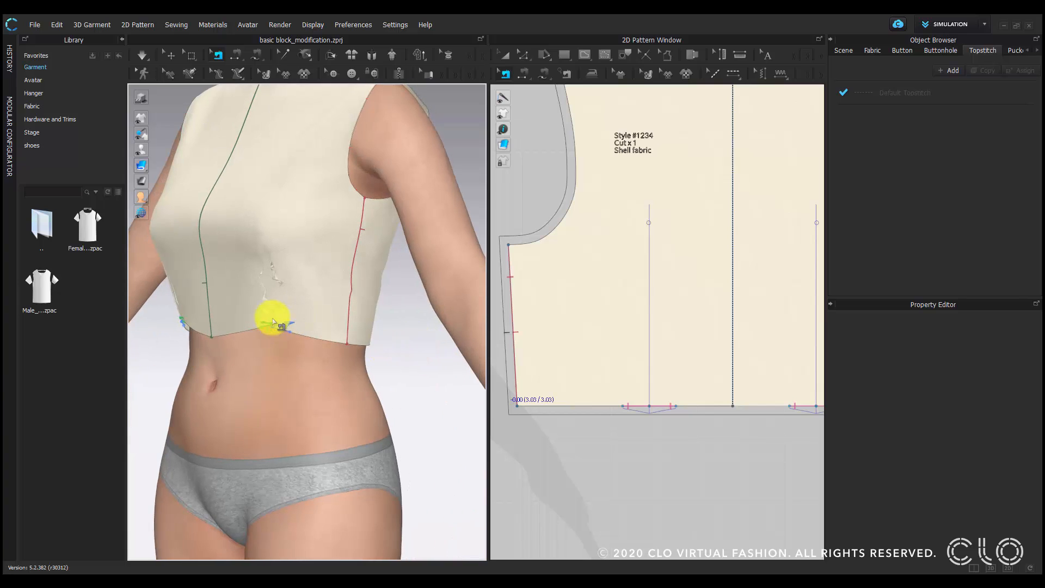
left_click(634, 404)
left_click(678, 438)
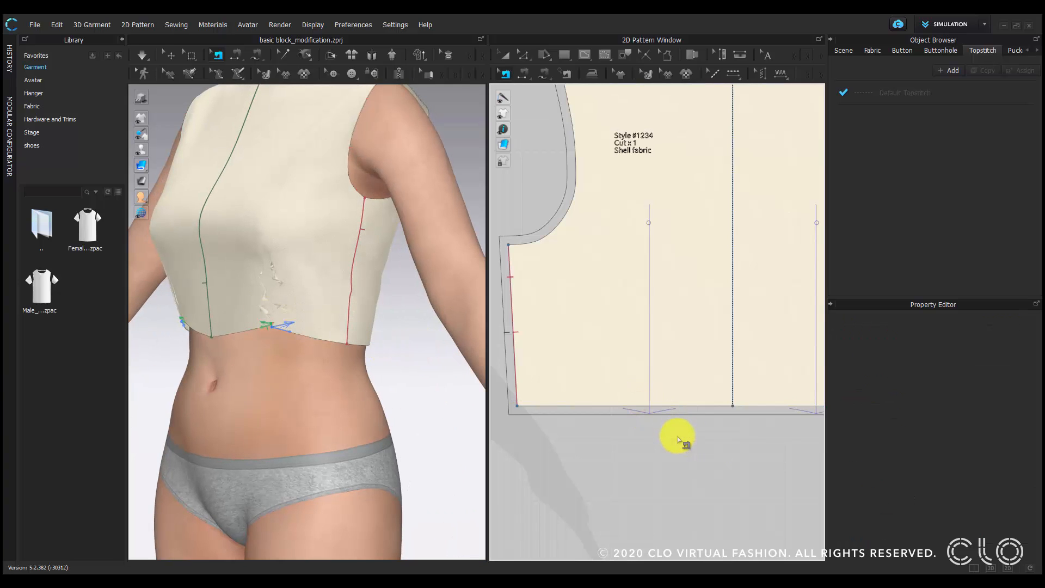
Delete both leftover dart sewing pairs on the left front bodice hem.
scroll(677, 438, "down", 4)
middle_click_drag(678, 437, 744, 431)
scroll(624, 416, "up", 3)
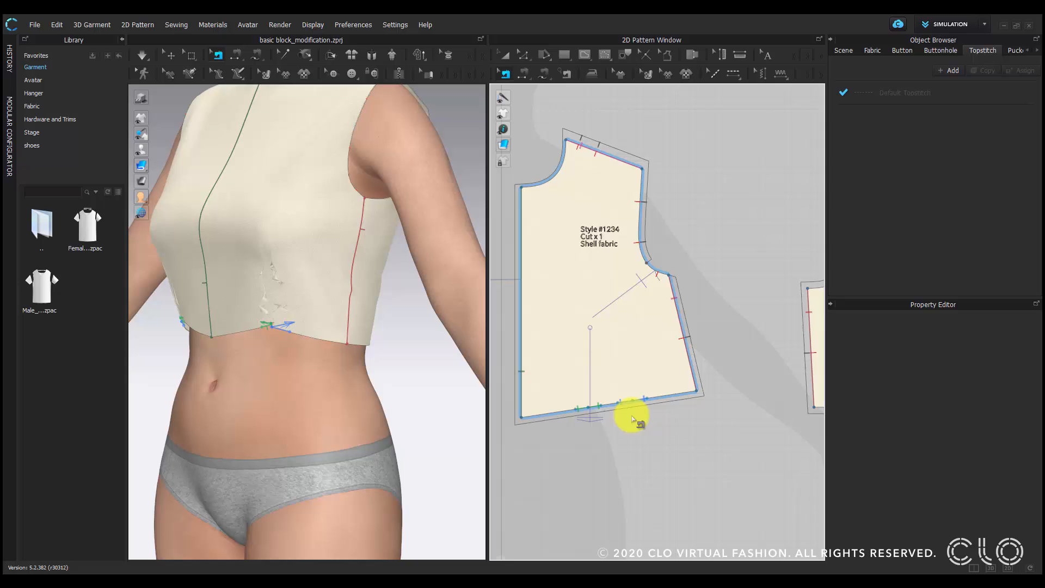
left_click(582, 410)
key("Delete")
left_click(621, 405)
key("Delete")
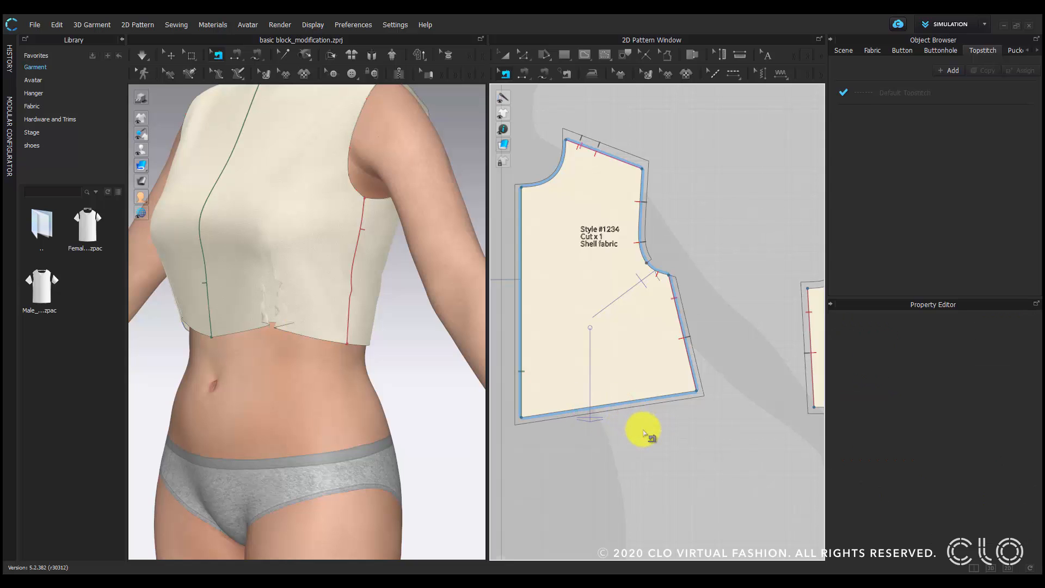
Simulate the garment, pull the front hem's crumpled fabric into place, and stop the simulation.
left_click(144, 55)
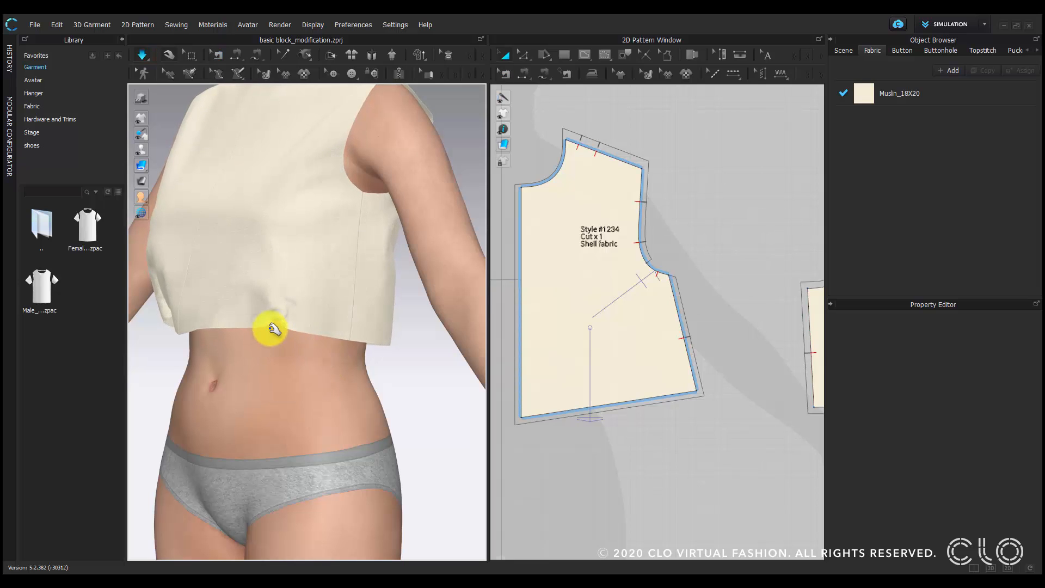
left_click_drag(270, 326, 306, 357)
scroll(313, 358, "down", 2)
right_click_drag(312, 358, 205, 310)
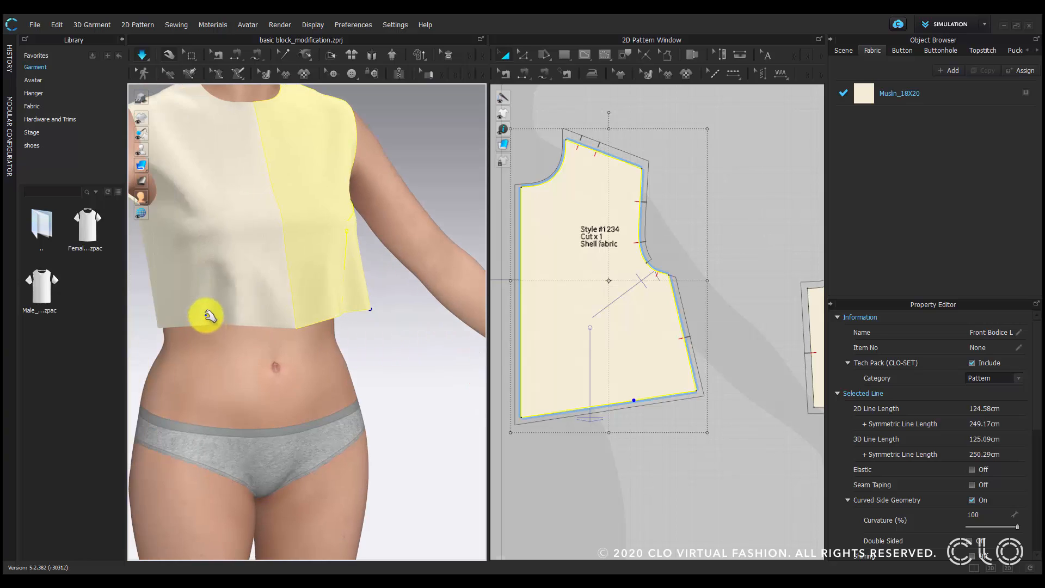
left_click(205, 327)
left_click(385, 369)
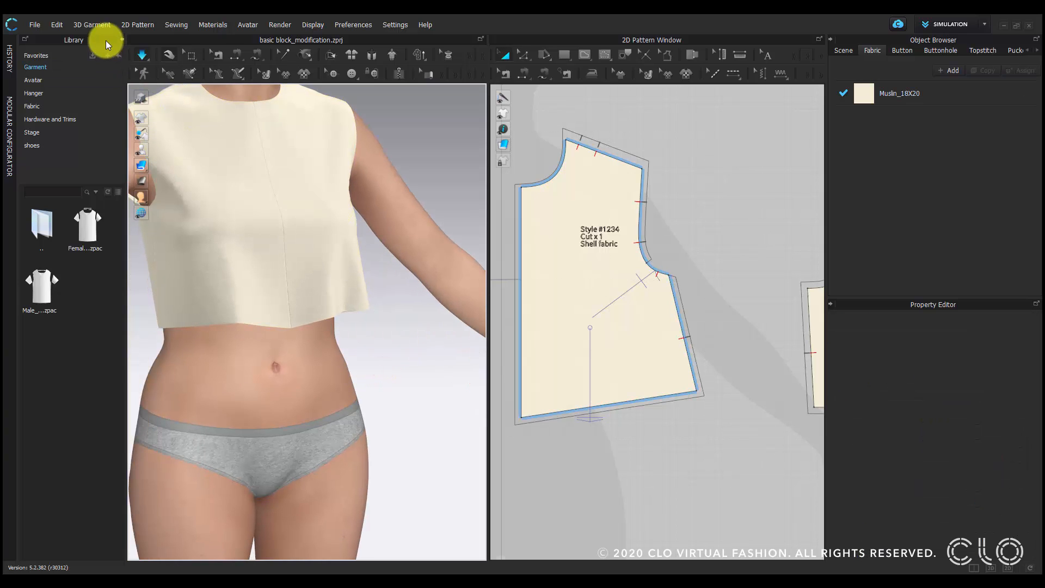
left_click(145, 55)
key("b")
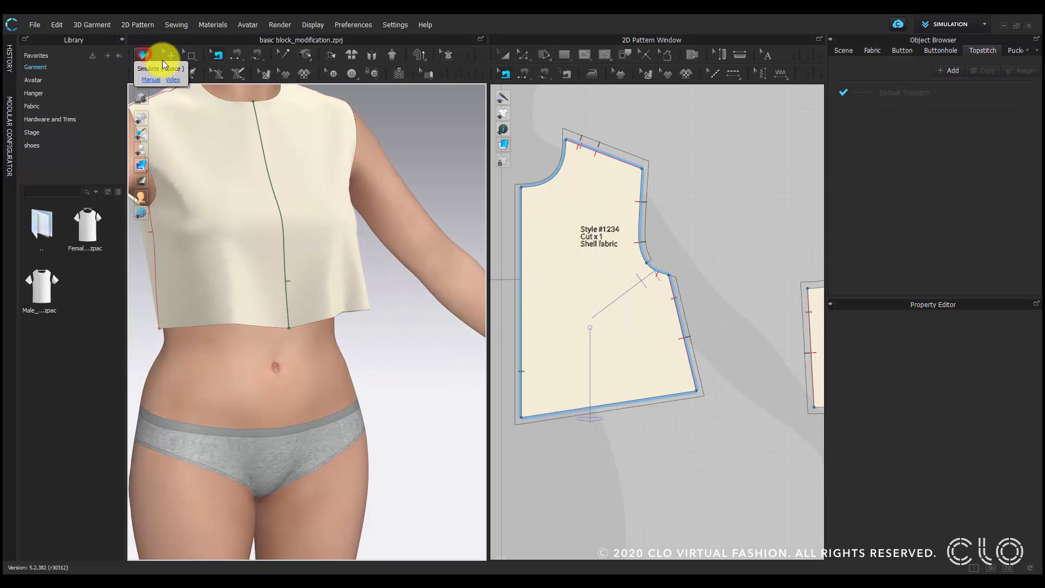
left_click(404, 111)
Curve the left front bodice hem downward by adding a curve point near its middle with Edit Curve Point.
right_click_drag(312, 333, 333, 334)
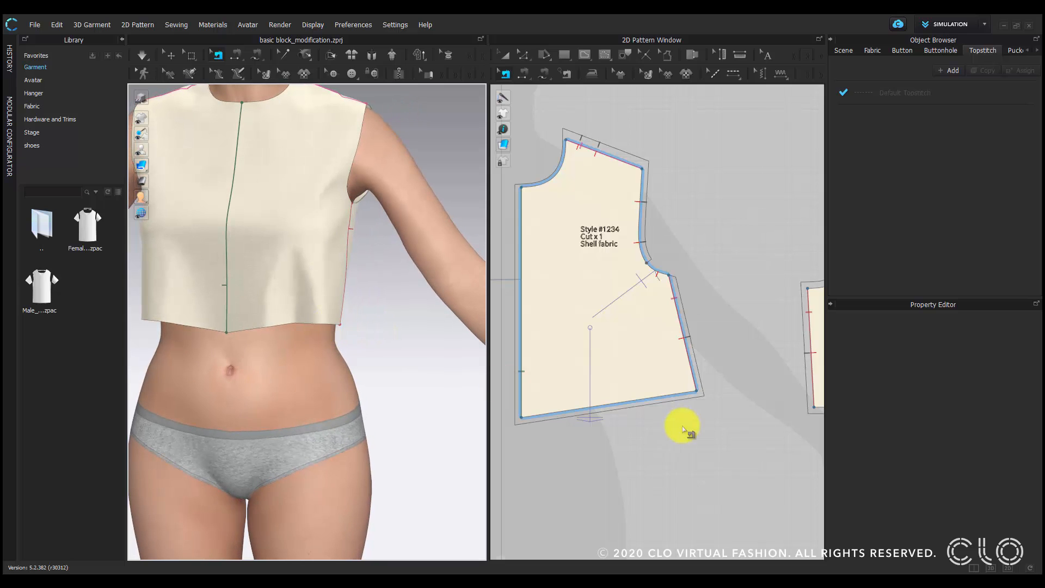
scroll(552, 423, "up", 2)
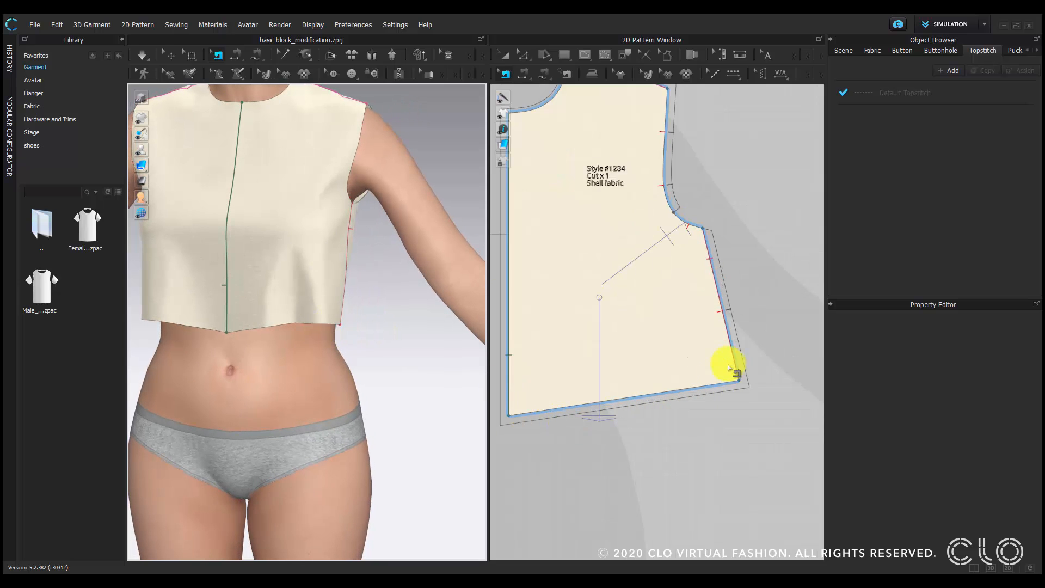
left_click(521, 51)
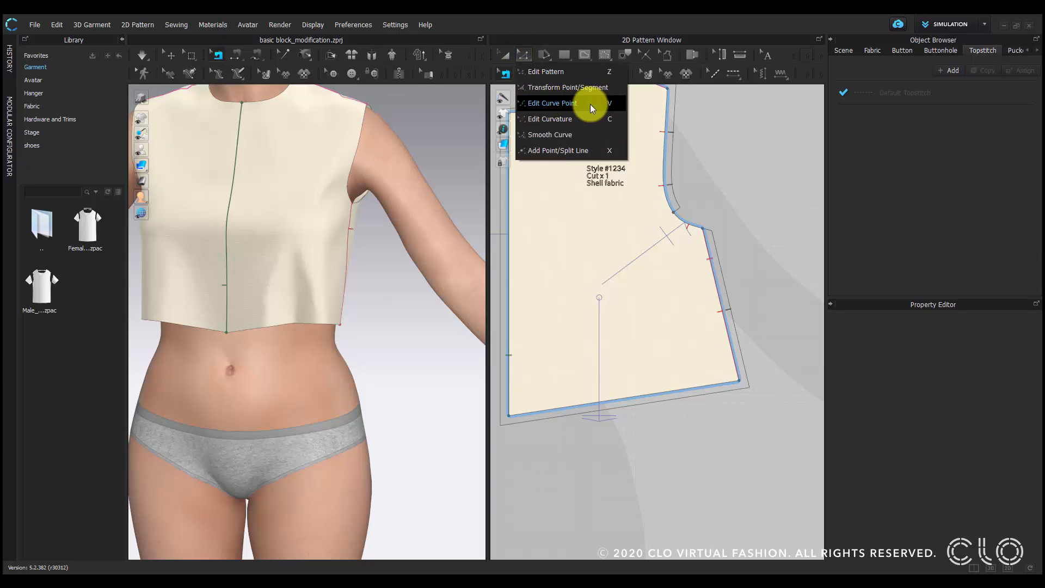
left_click(610, 104)
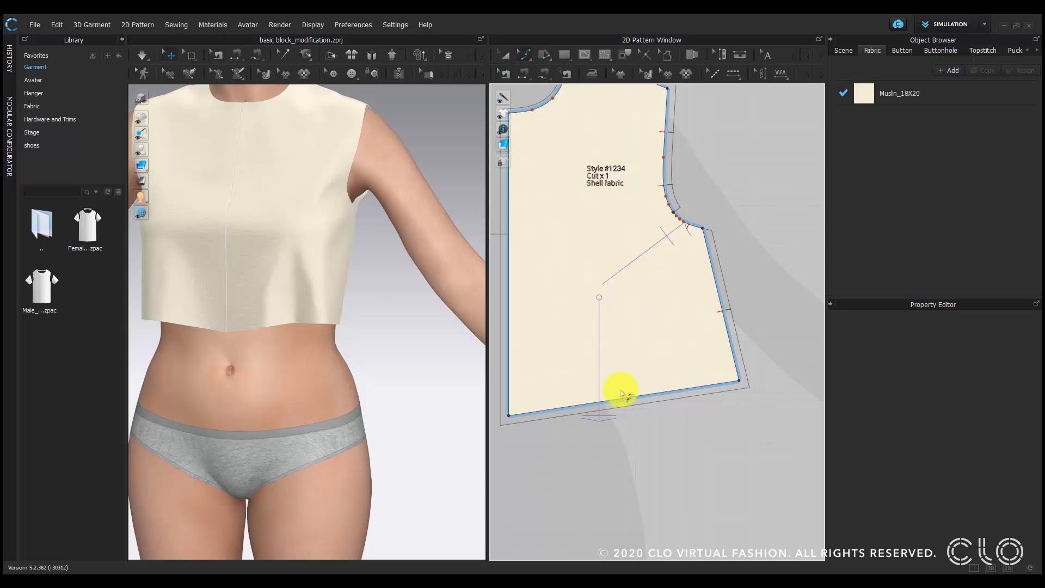
left_click(629, 397)
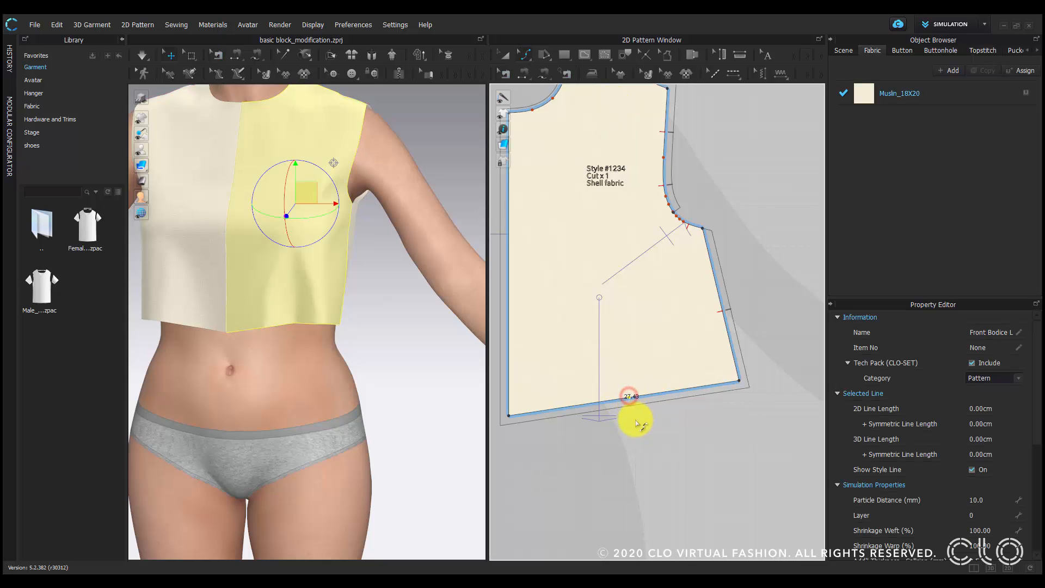
scroll(691, 394, "up", 3)
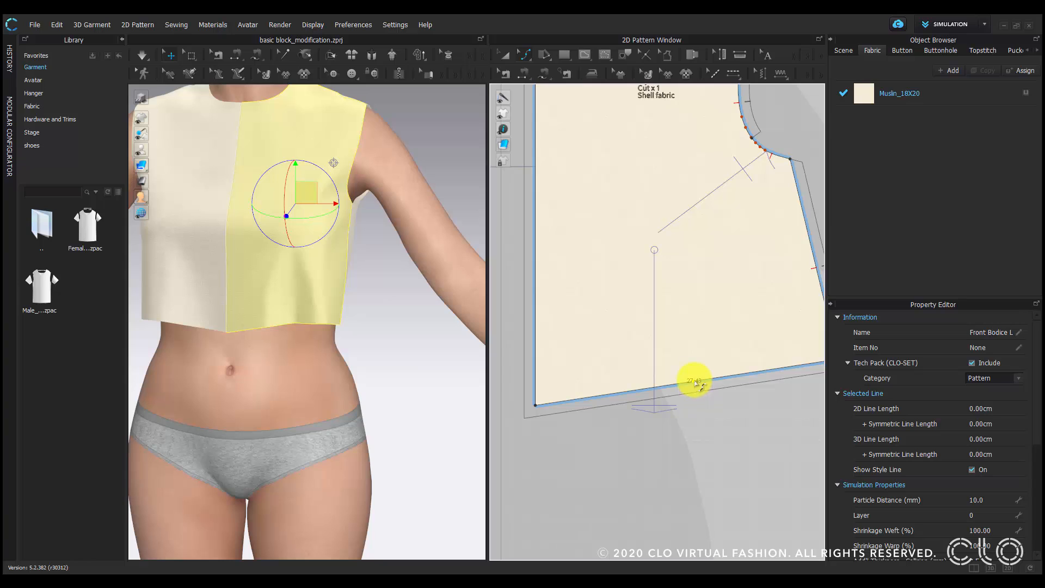
left_click_drag(695, 383, 697, 398)
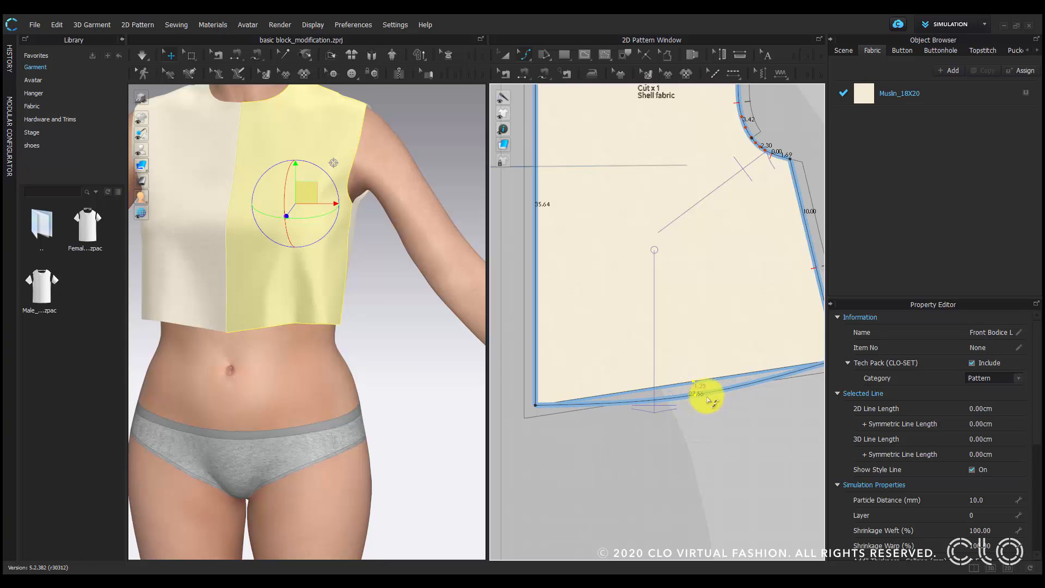
middle_click_drag(708, 398, 605, 397)
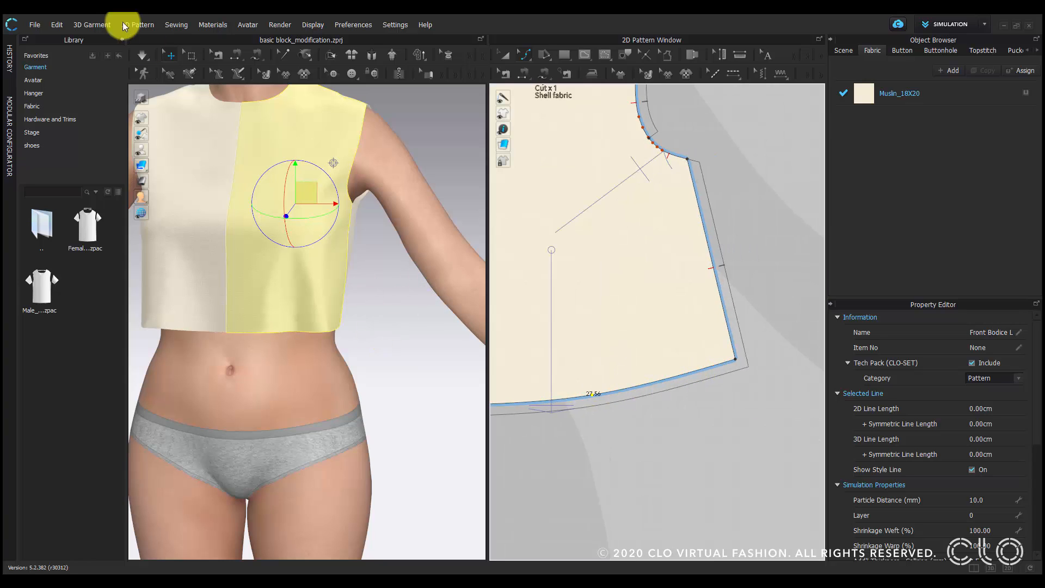
Simulate the curved front hem on the avatar, settle the fabric at the hem, and stop the simulation.
left_click(141, 55)
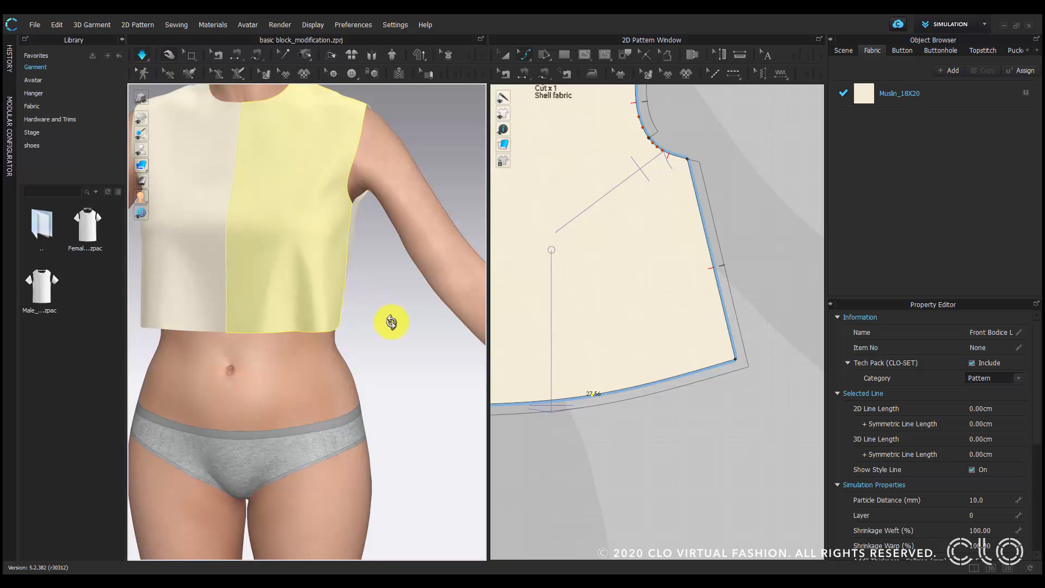
right_click_drag(391, 322, 303, 338)
left_click(351, 332)
left_click(305, 338)
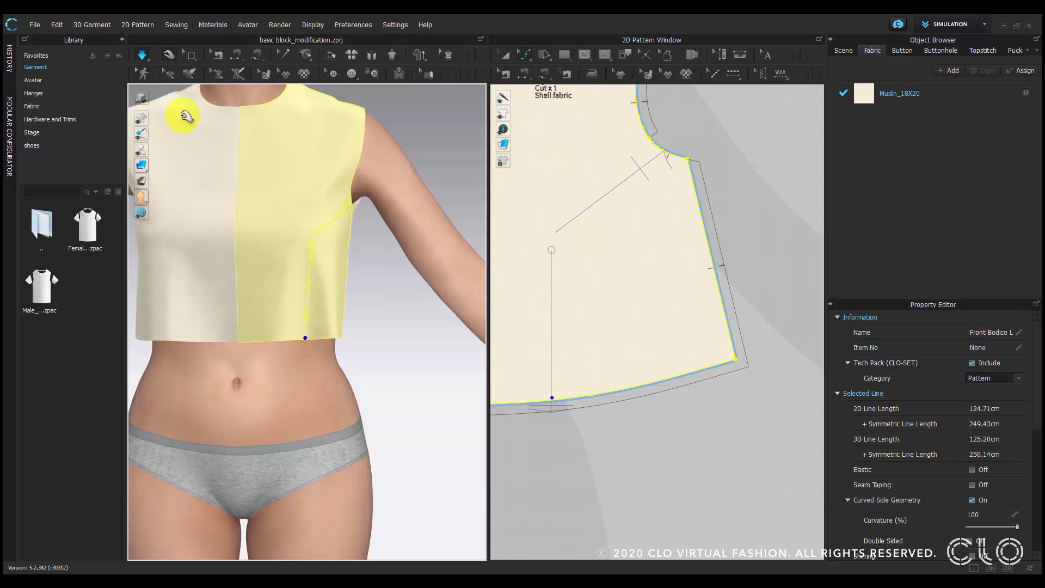
left_click(142, 54)
left_click(369, 330)
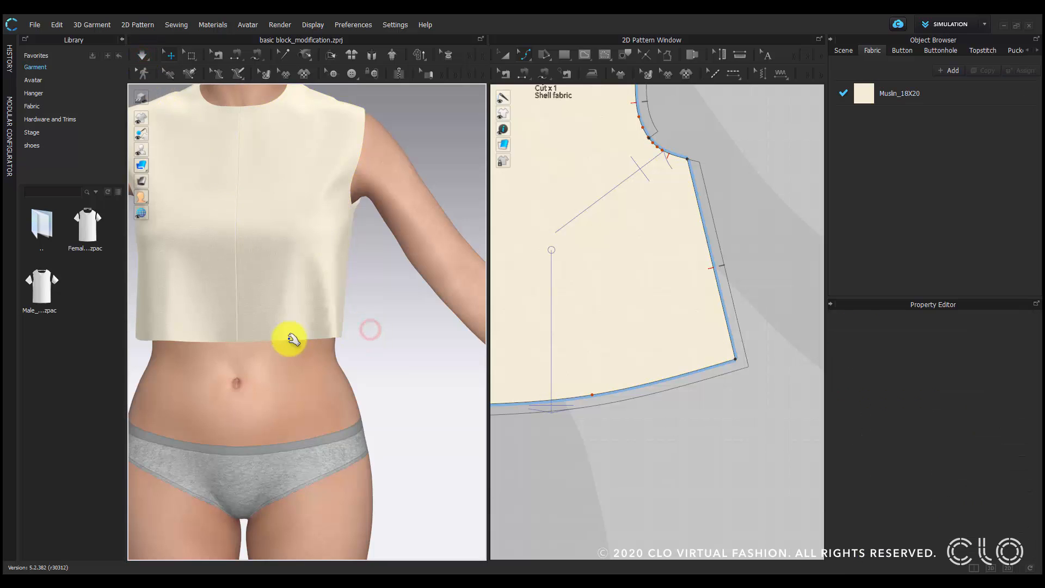
Simulate the garment and pull the crumpled fabric at the back bodice hem down until smooth, finishing with simulation off.
scroll(685, 415, "down", 5)
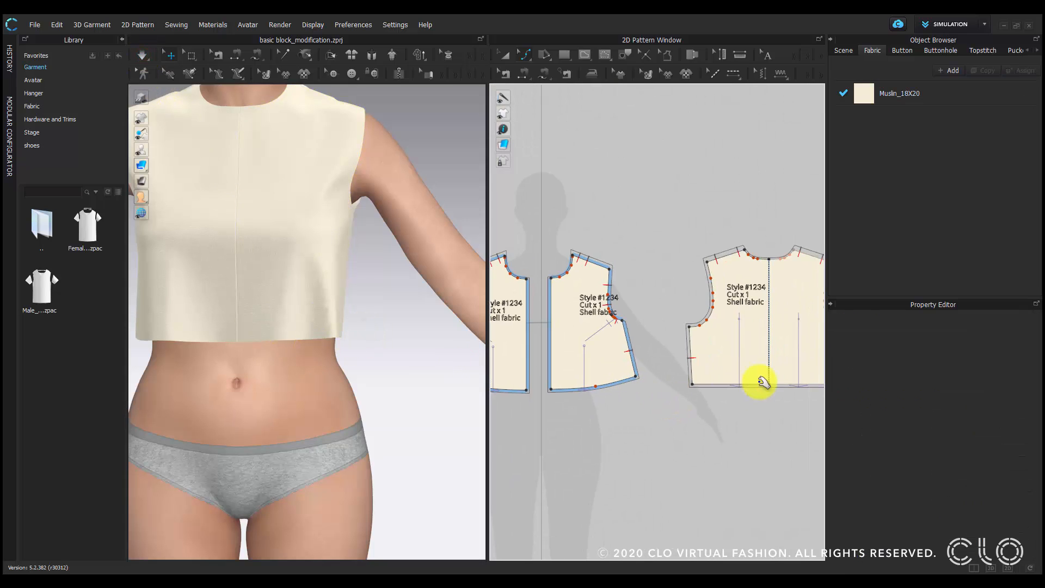
right_click_drag(386, 317, 143, 322)
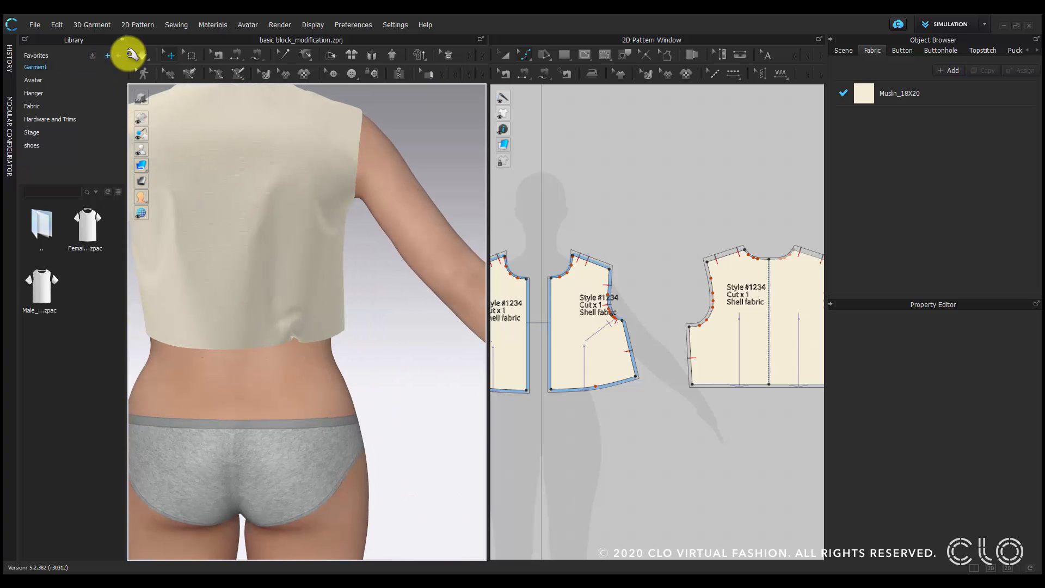
left_click(140, 54)
left_click(305, 340)
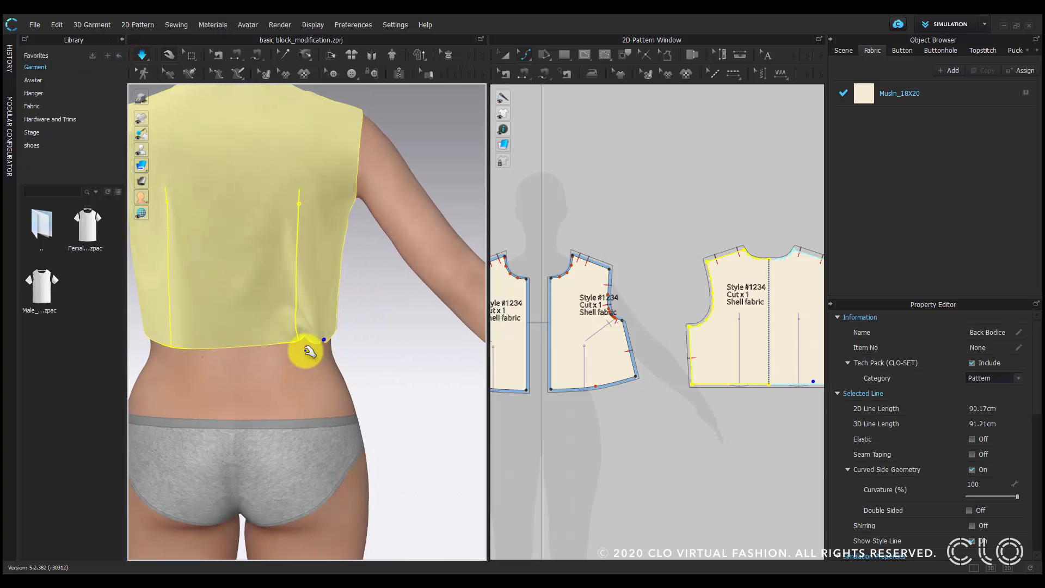
left_click_drag(310, 351, 282, 377)
left_click(360, 362)
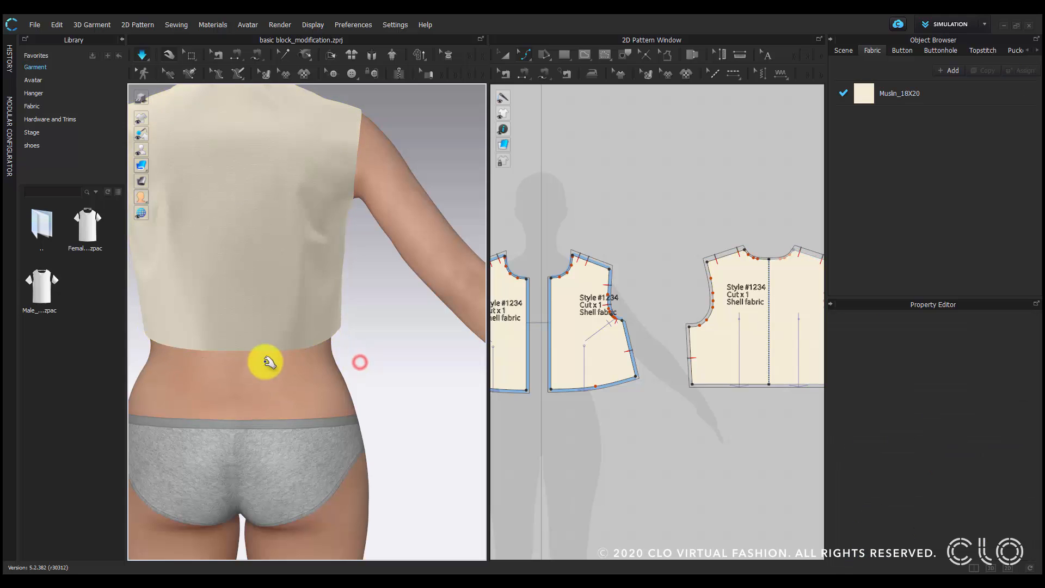
right_click_drag(267, 362, 392, 338)
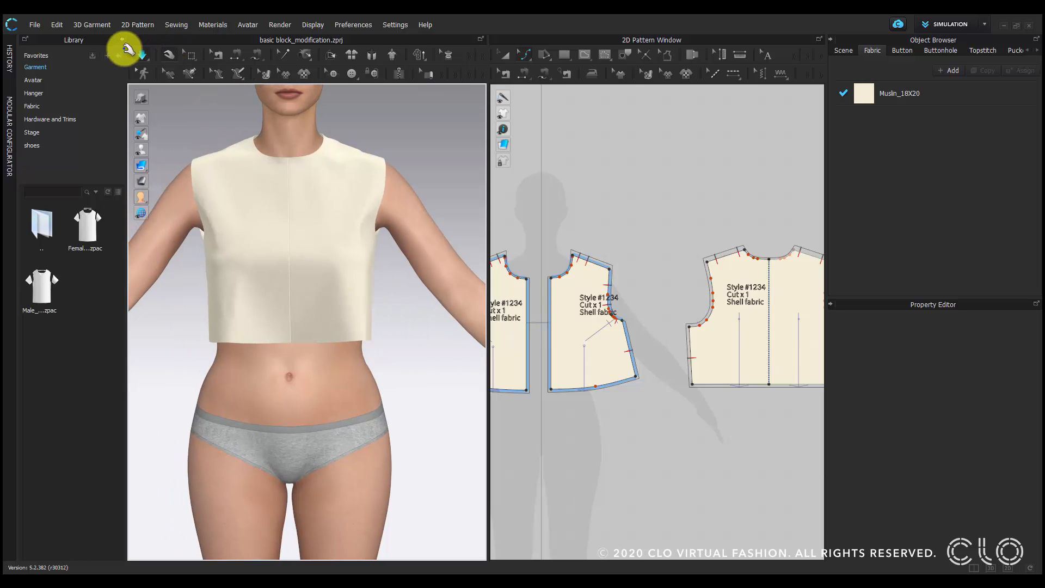
left_click(145, 53)
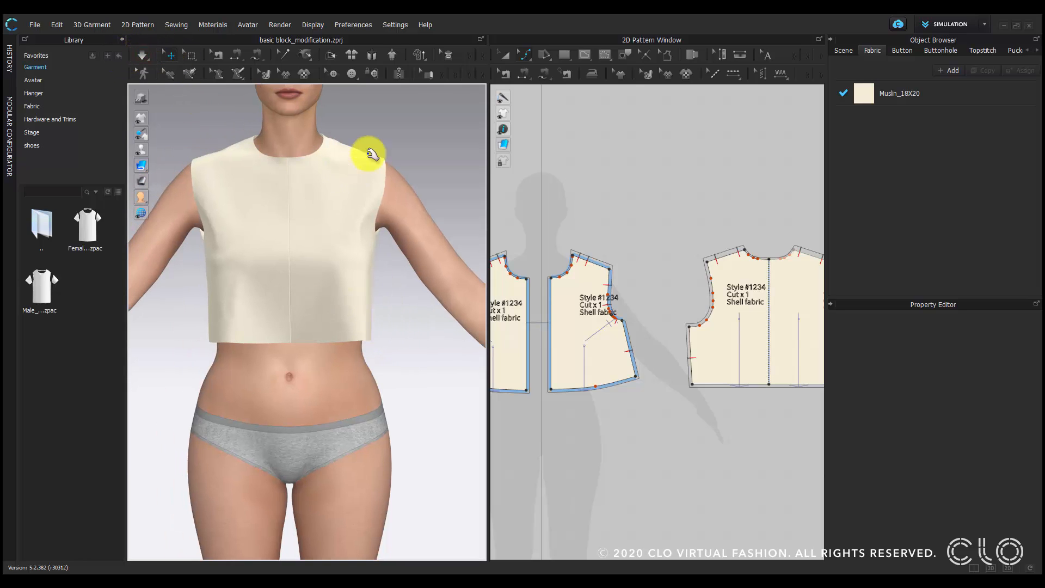
left_click(412, 133)
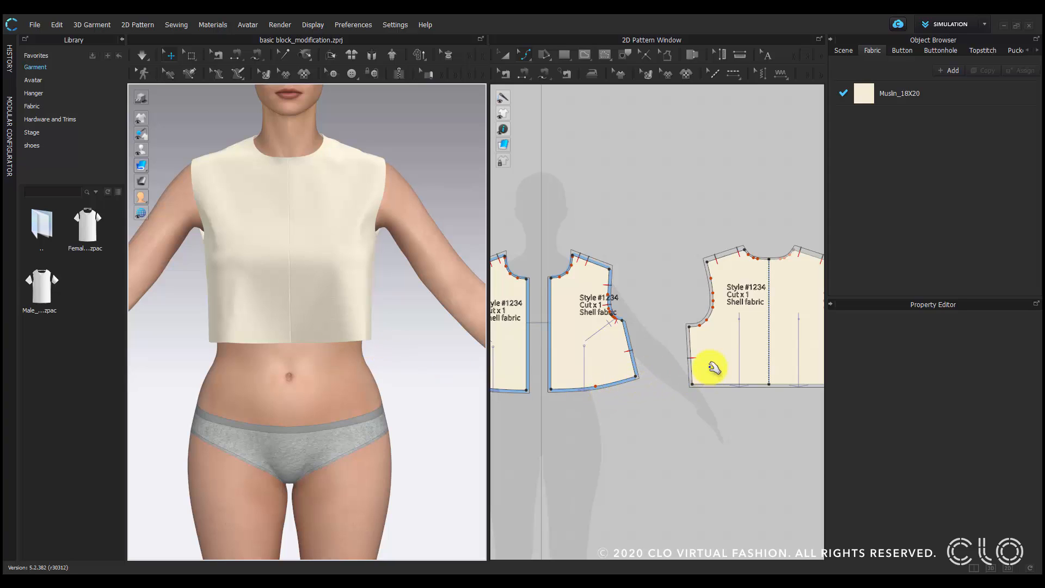
Select the left front and back bodice hemlines with Edit Pattern and open Offset Pattern Outline for them.
left_click(524, 55)
left_click(579, 75)
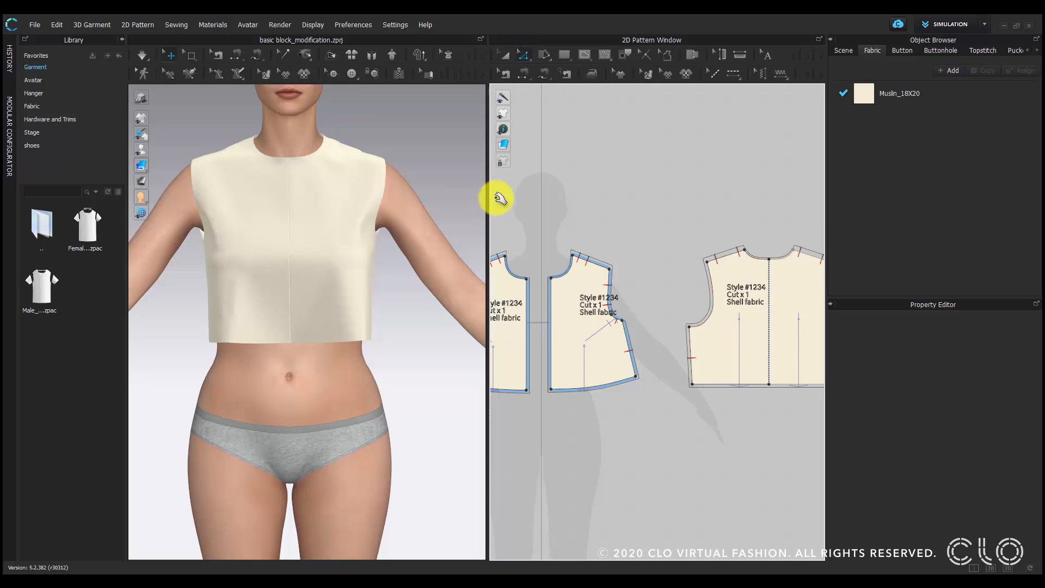
left_click_drag(492, 191, 442, 191)
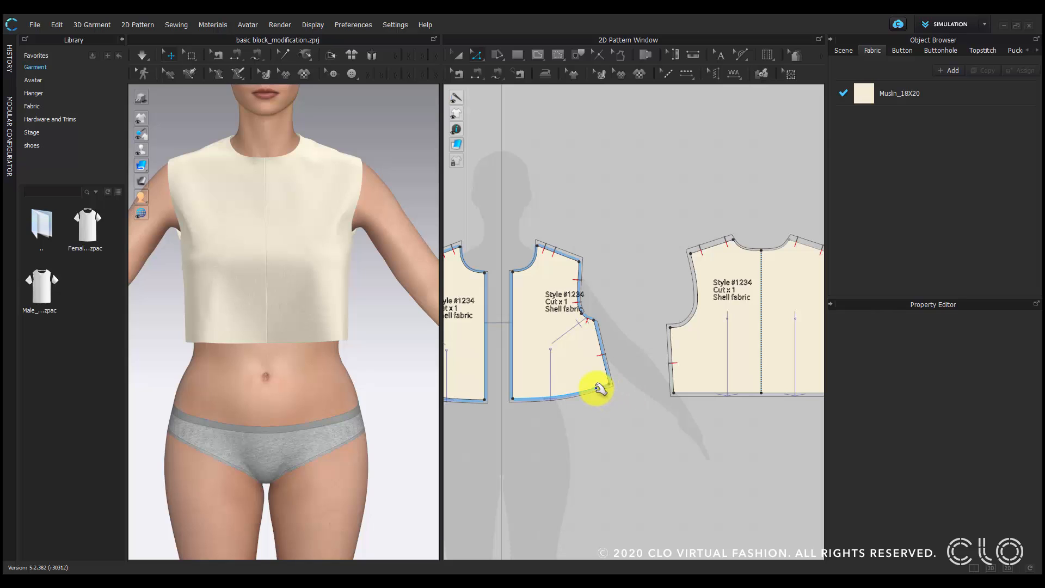
left_click(596, 388)
left_click(705, 393, "shift")
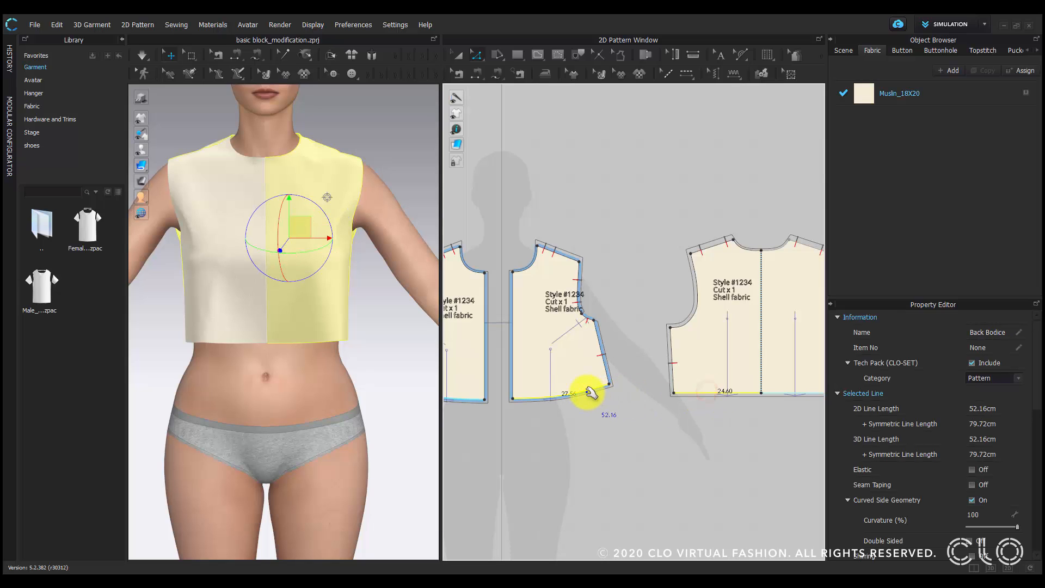
right_click(703, 393)
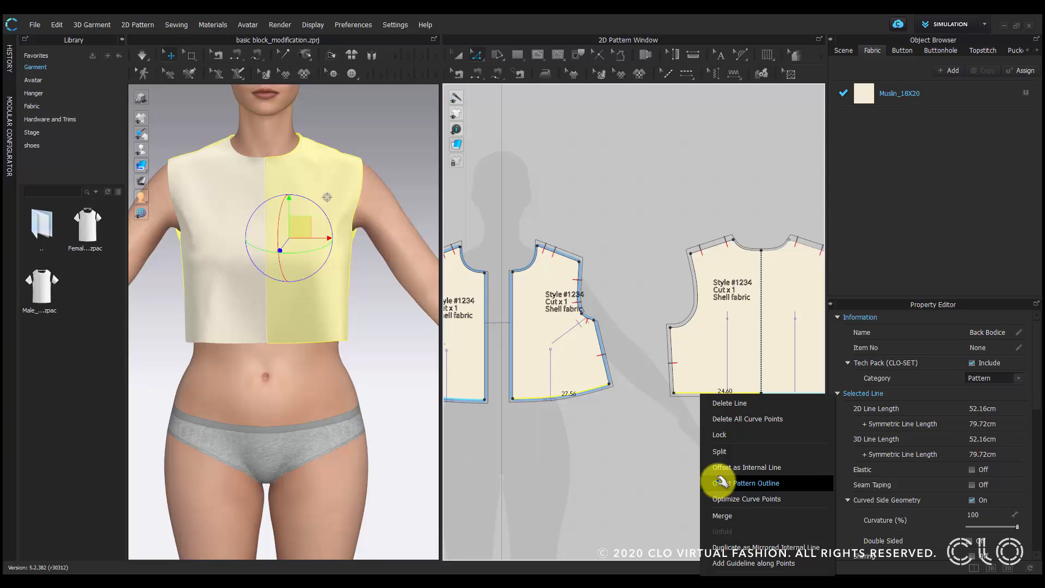
left_click(749, 482)
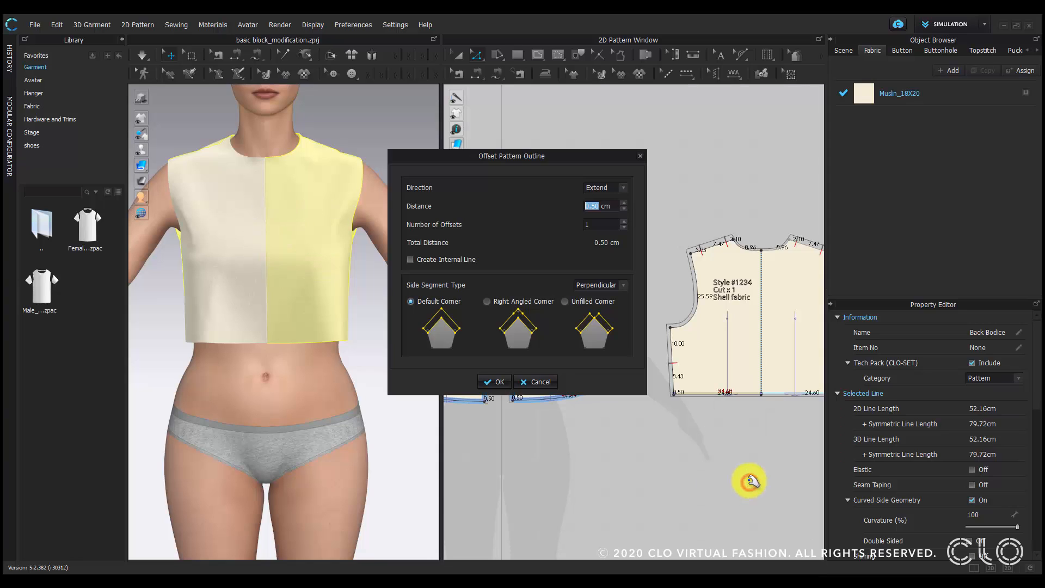
left_click_drag(578, 157, 393, 193)
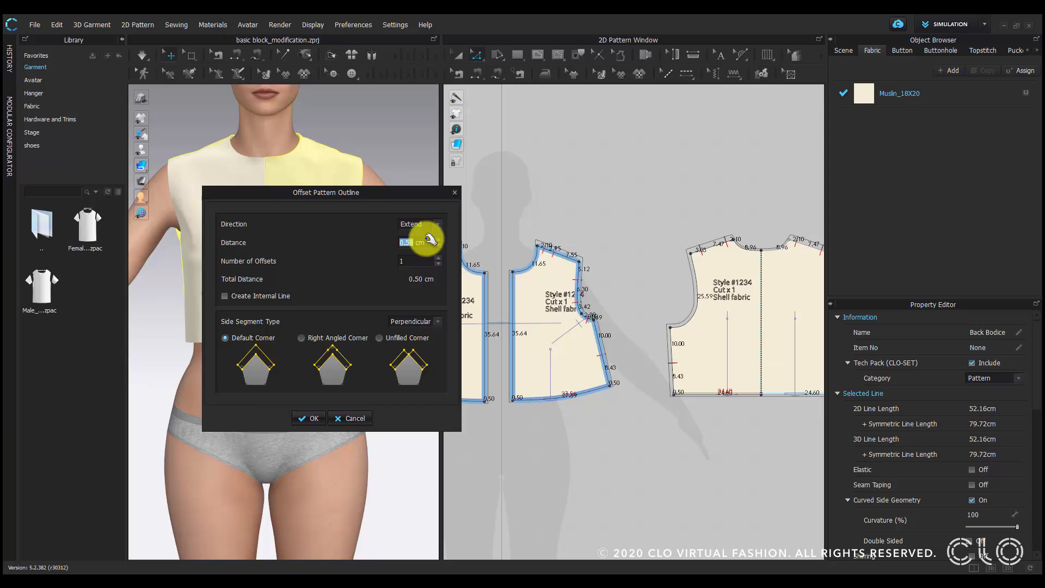
Try hem offset distances of 3 cm and 5 cm, switching the direction to Retract and back to Extend.
type("3")
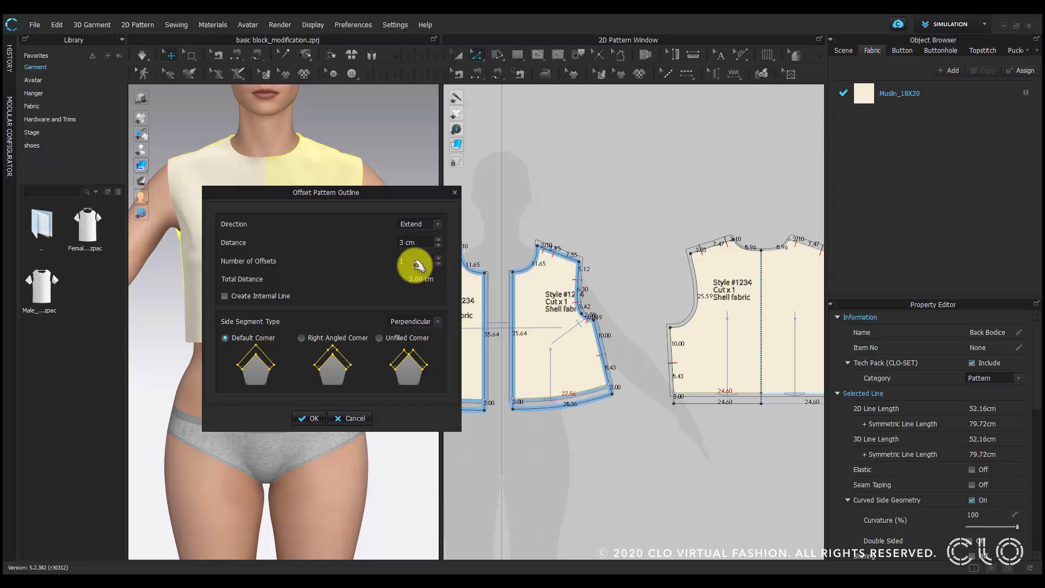
type("5")
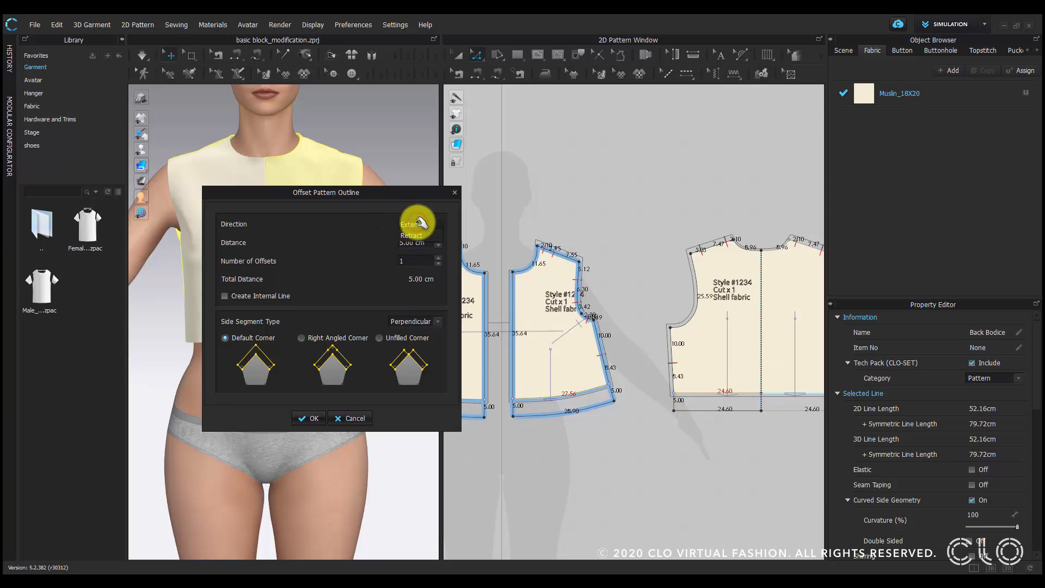
left_click(414, 234)
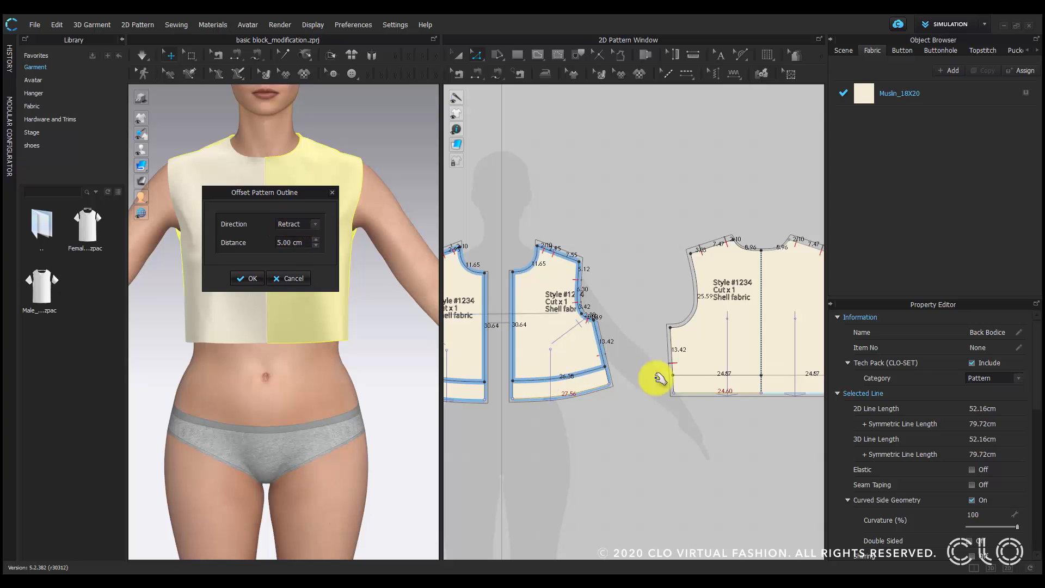
left_click(289, 213)
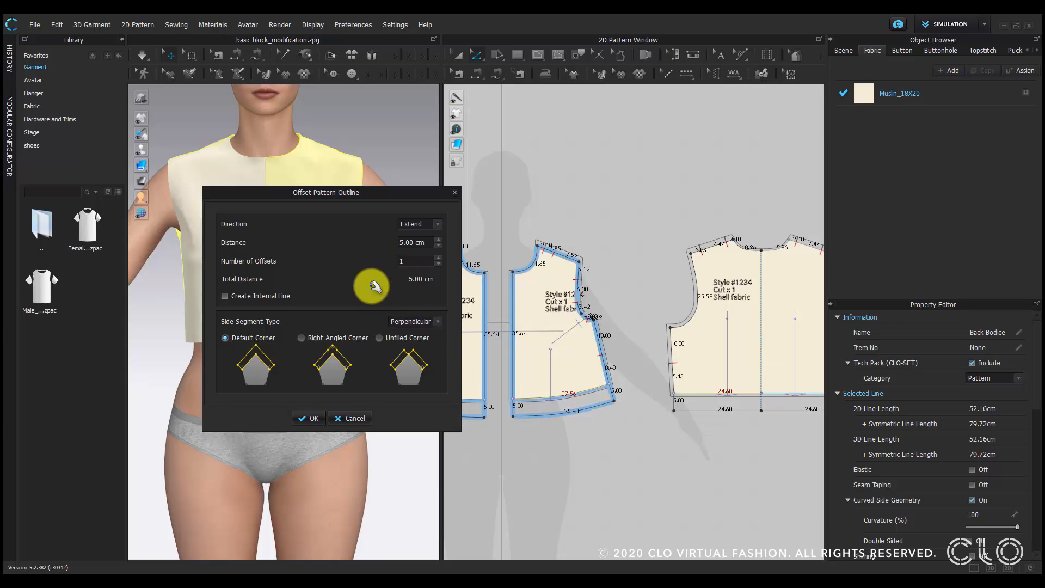
Extend the selected hemlines by 8 cm, comparing side segment types and applying Extend with Default Corner.
double_click(409, 244)
type("8")
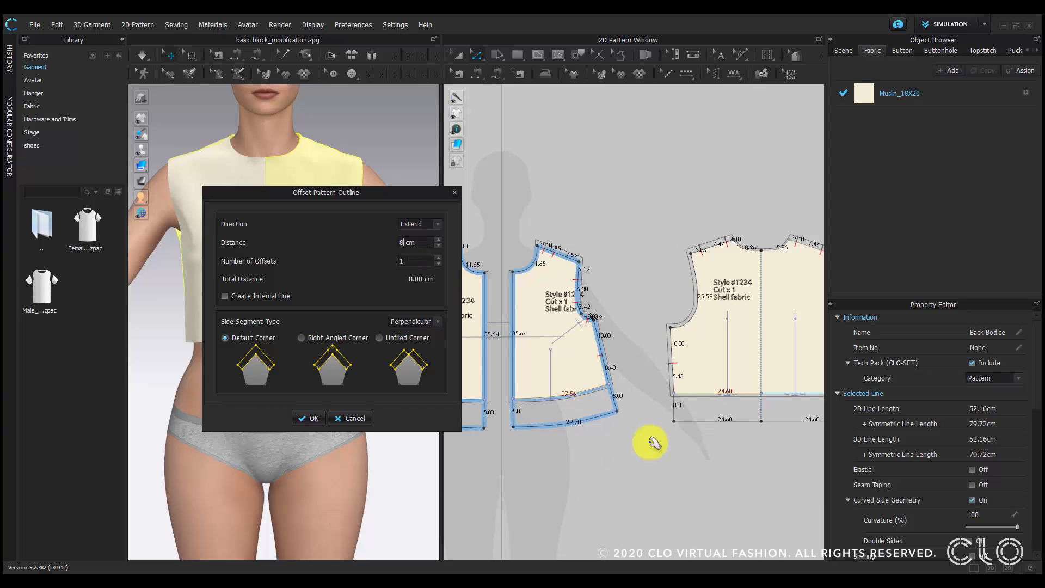
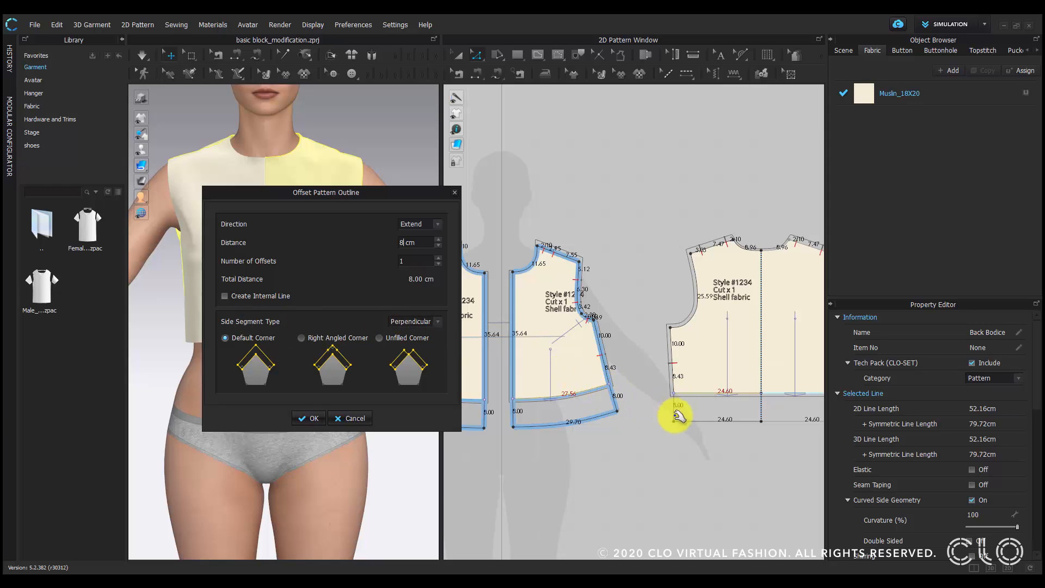
left_click(401, 332)
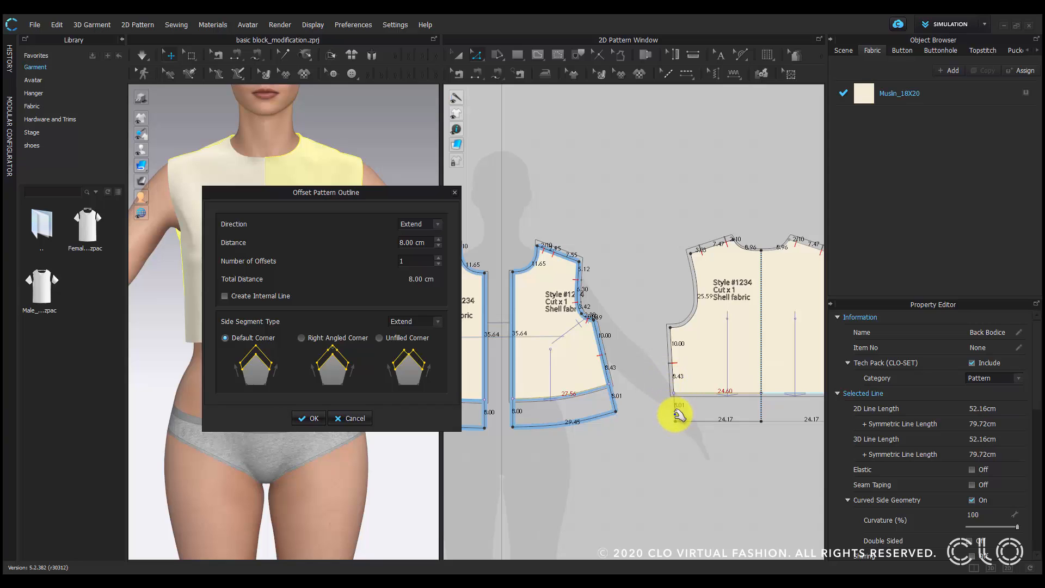
left_click(409, 322)
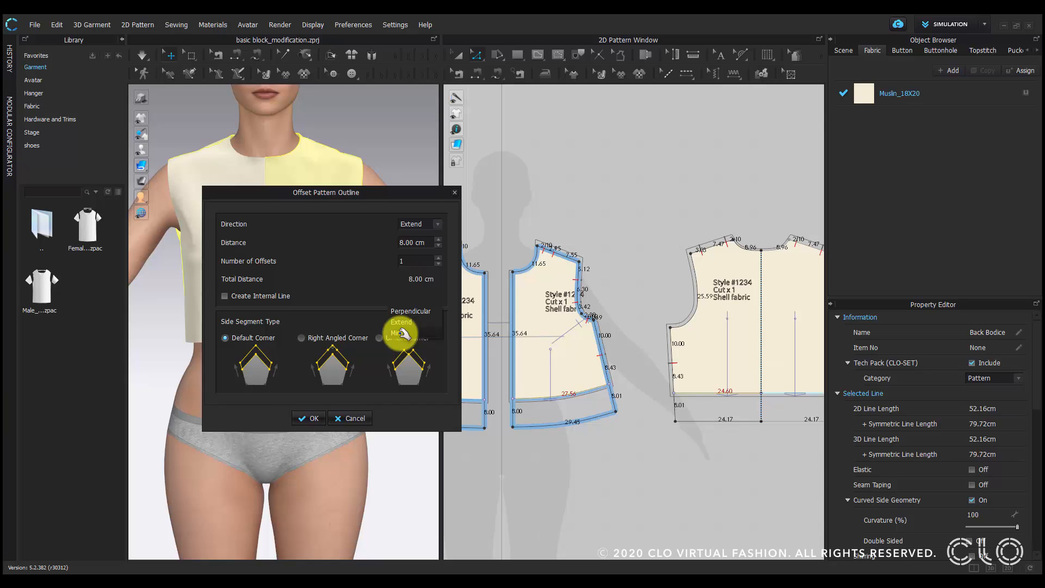
left_click(405, 333)
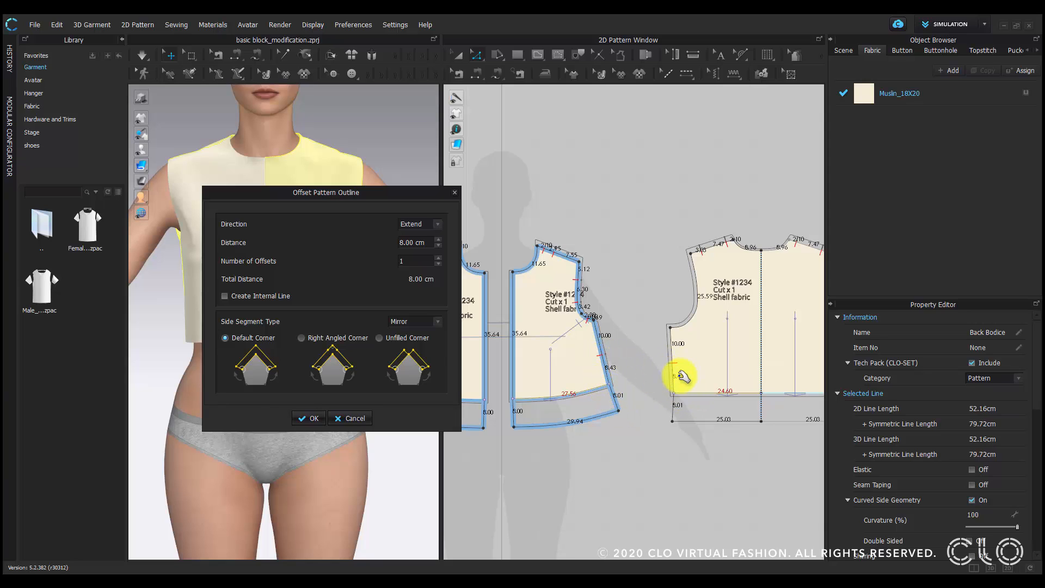
left_click(401, 310)
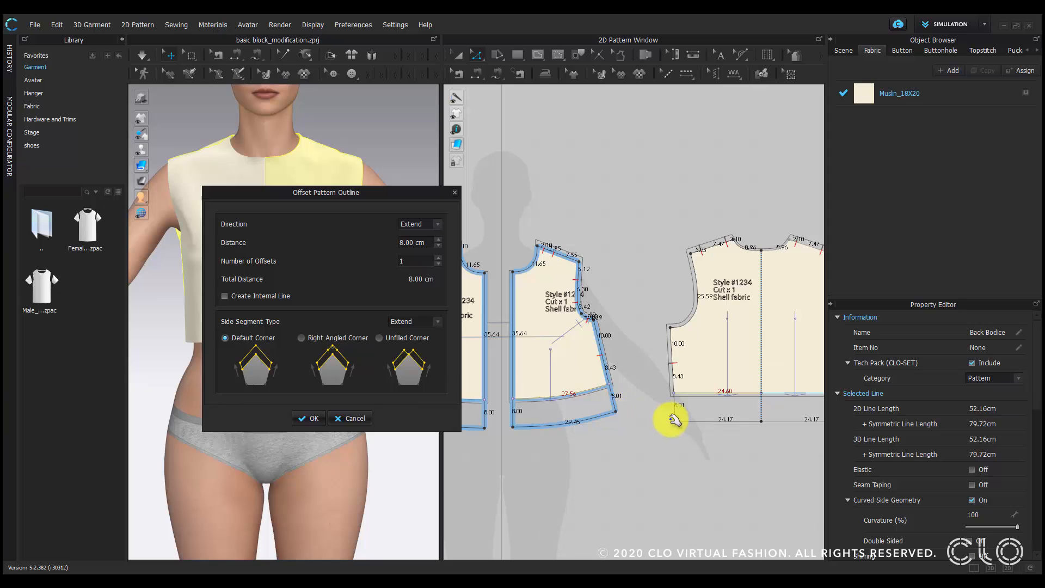
left_click(379, 337)
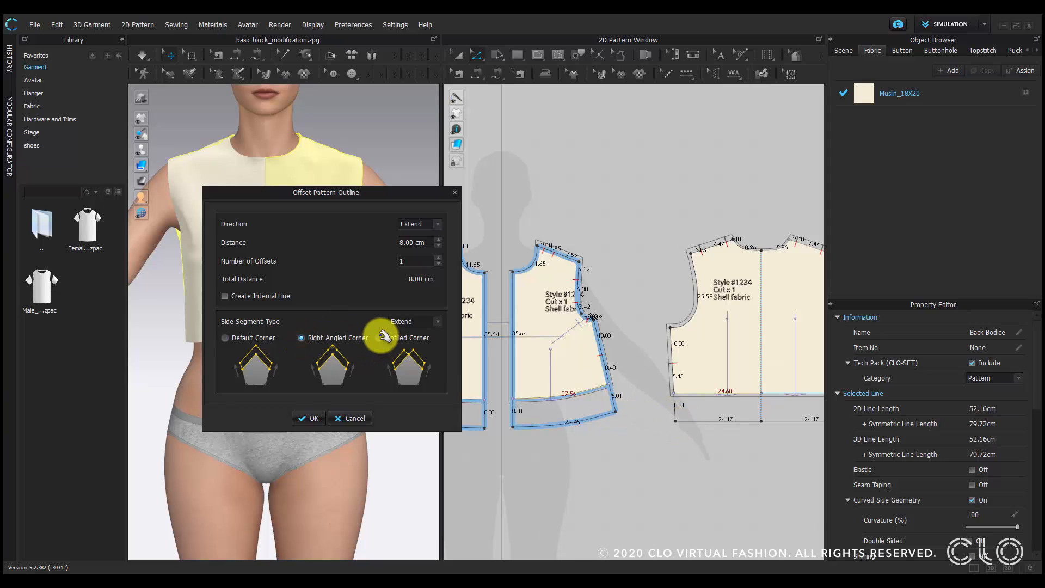
left_click(232, 339)
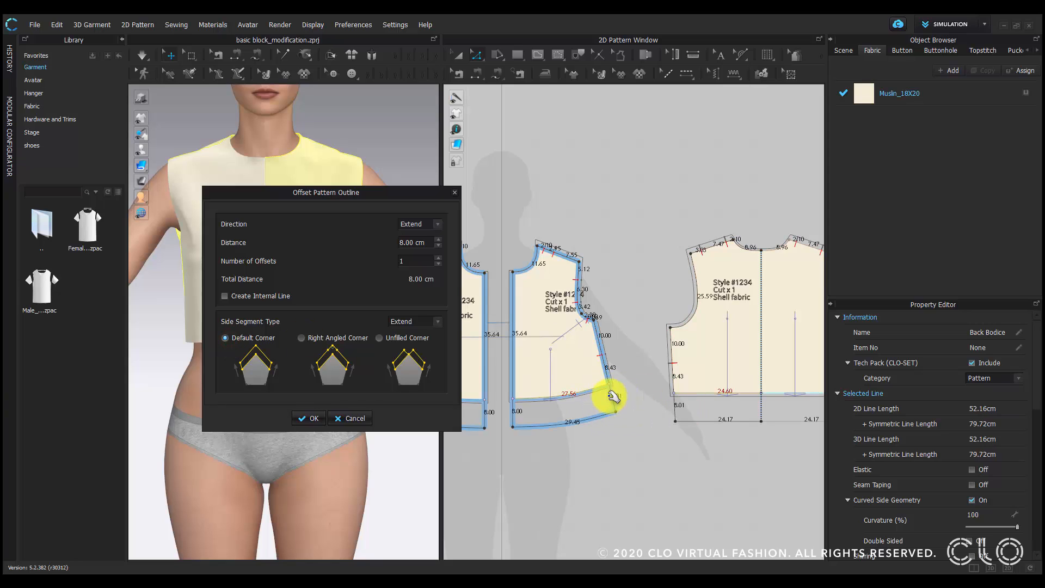
left_click(303, 417)
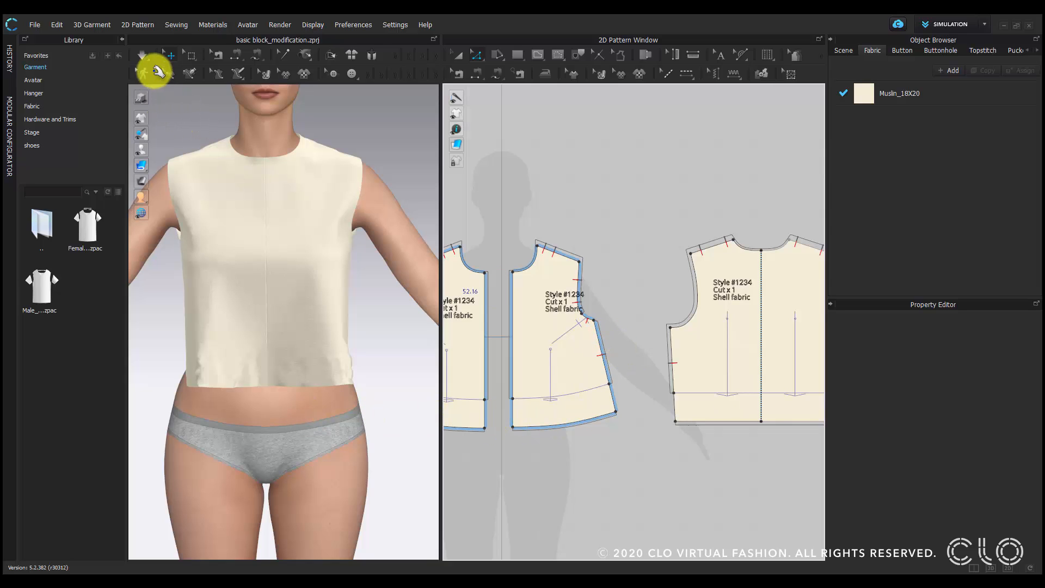
Simulate the lengthened bodice, check its side hem from an angle, and stop the simulation.
left_click(142, 55)
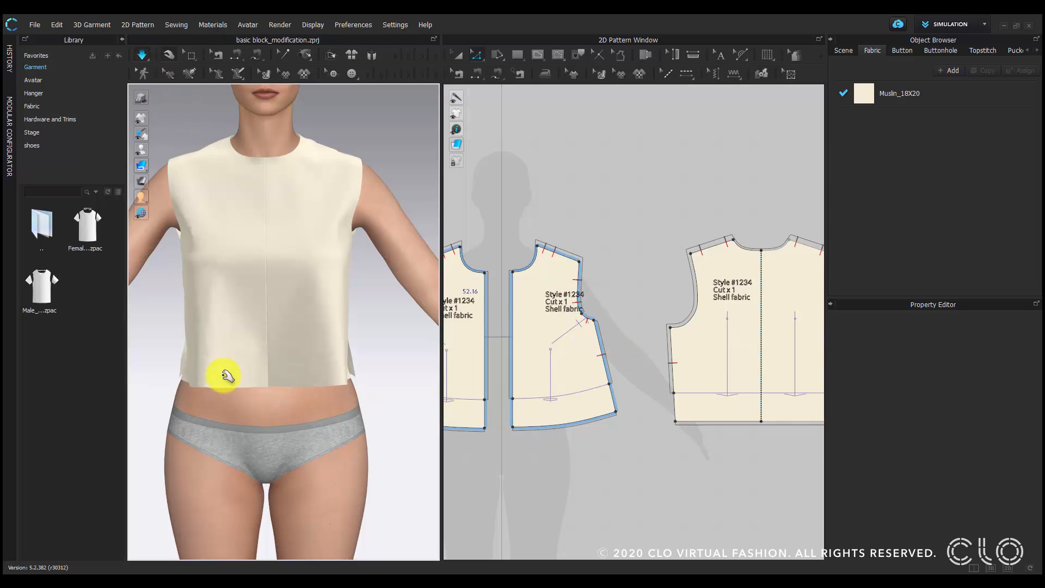
left_click(326, 379)
right_click_drag(344, 381, 415, 374)
left_click(417, 370)
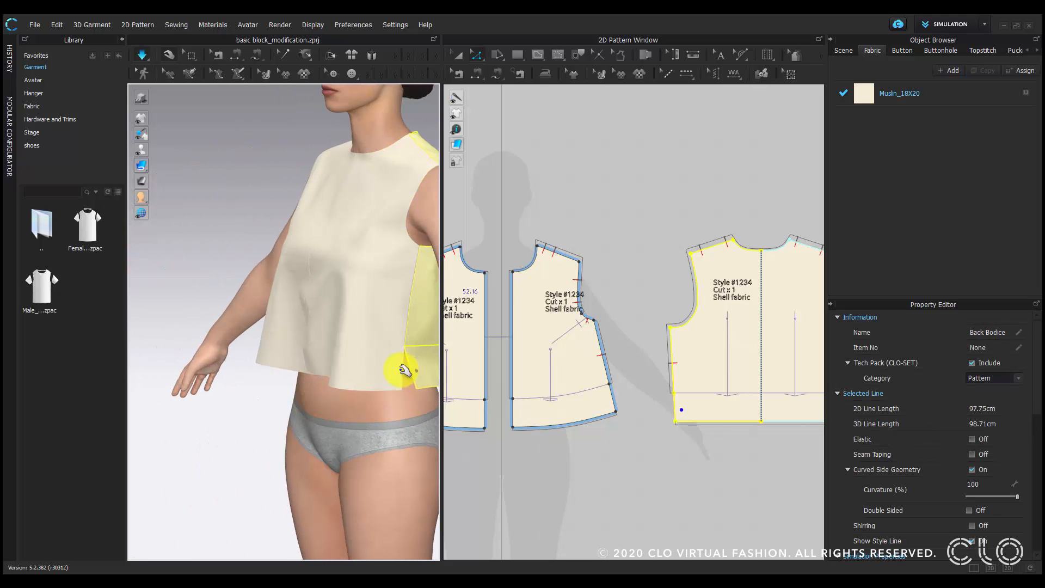
right_click_drag(329, 373, 401, 369)
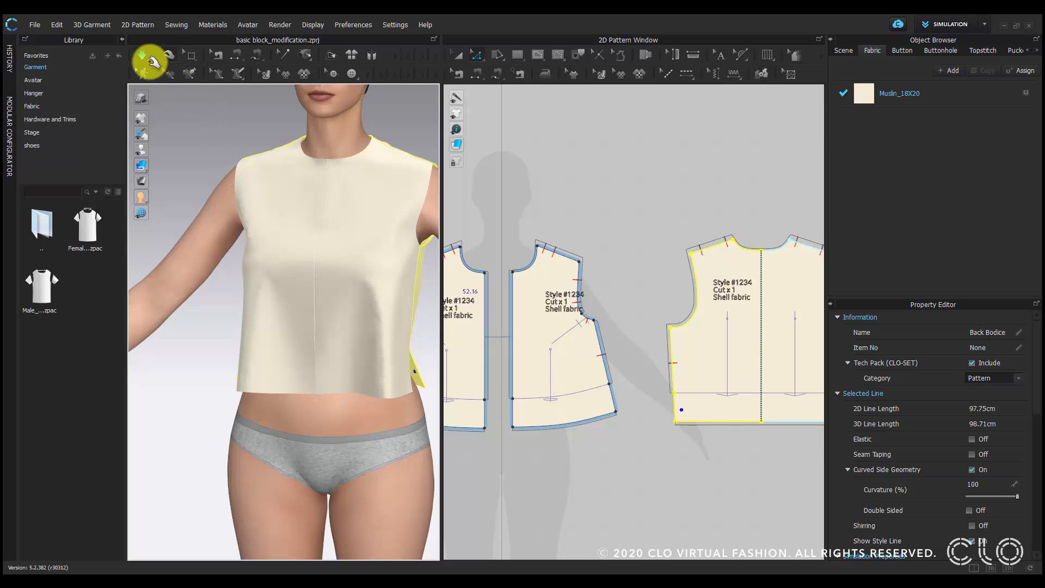
left_click(141, 54)
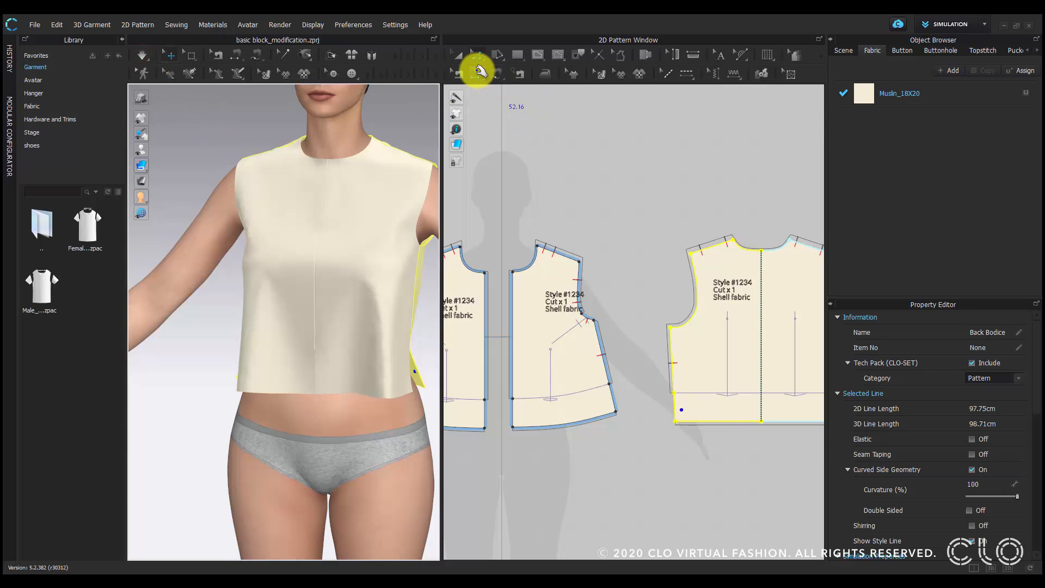
Sew the extension's centre front edges together and its front side edge to the matching back side edge with Segment Sewing.
left_click(481, 71)
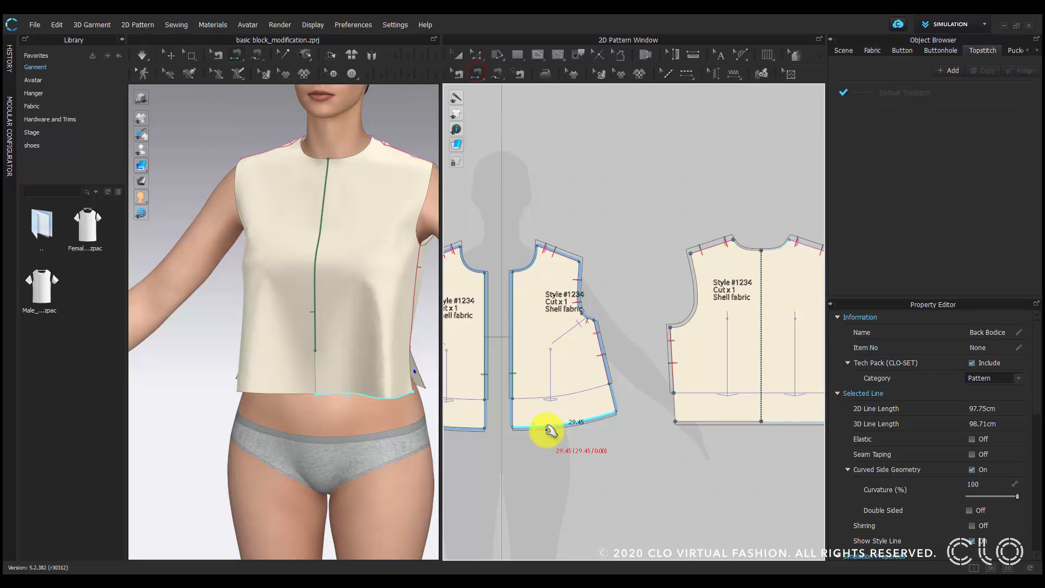
scroll(544, 400, "up", 3)
left_click(534, 389)
left_click(565, 387)
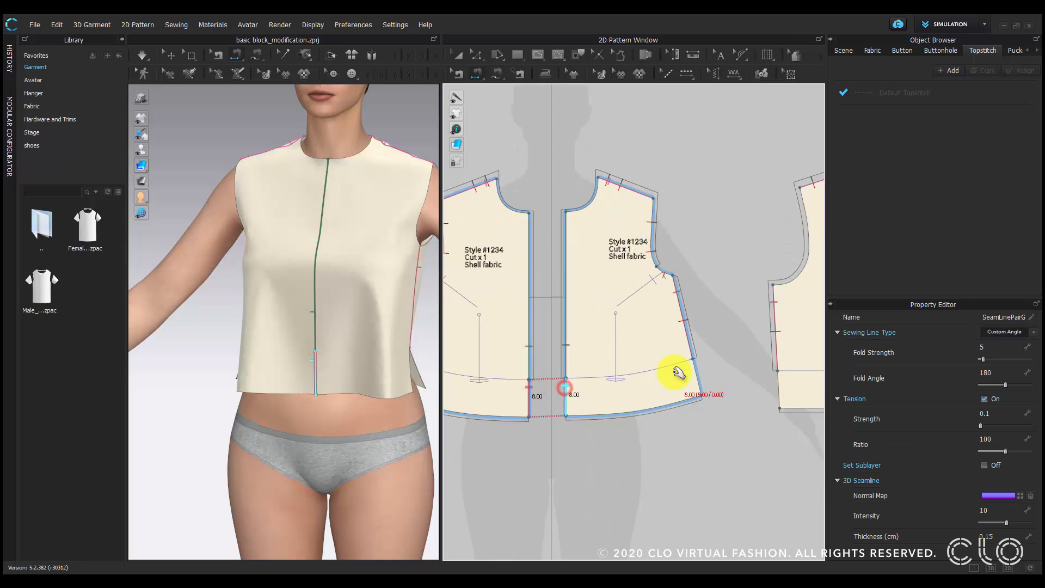
left_click(689, 365)
left_click(769, 378)
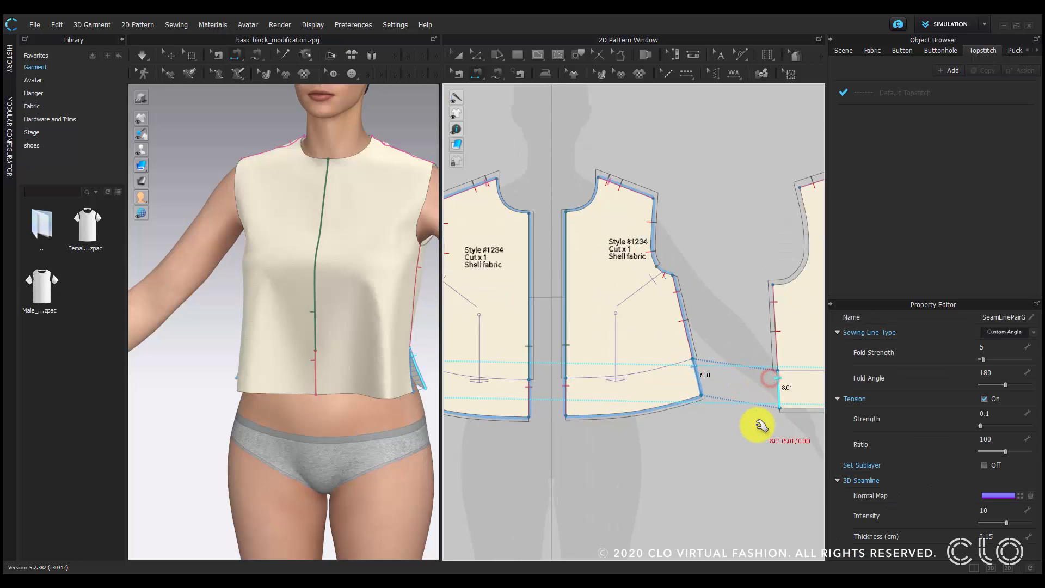
Simulate the sewn extension, pull the fabric smooth at the side hem and shoulders, and stop the simulation.
middle_click_drag(759, 428, 619, 419)
scroll(626, 418, "down", 2)
left_click(141, 55)
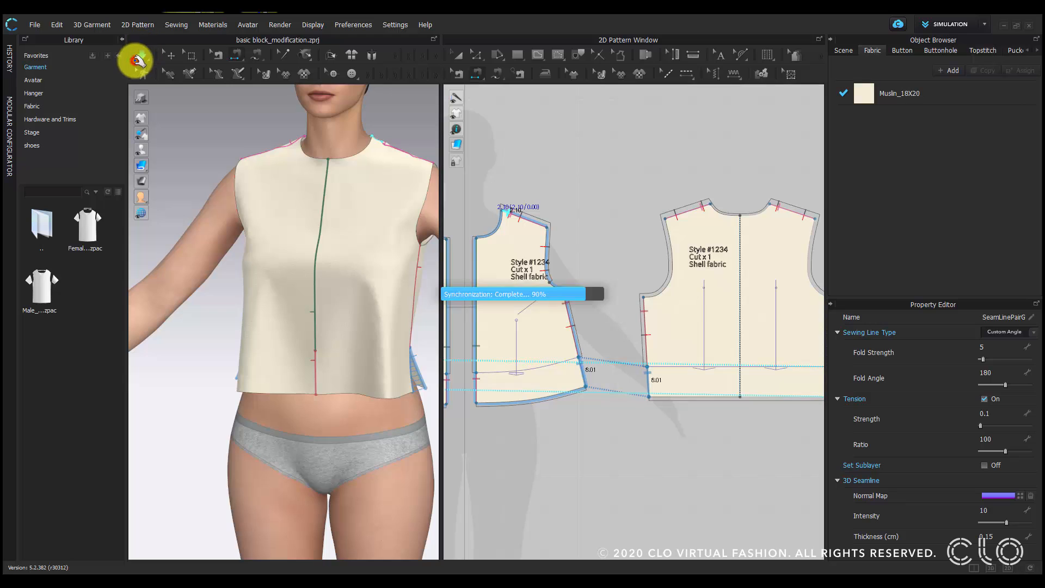
left_click(427, 391)
mouse_move(428, 399)
left_mouse_down()
mouse_move(384, 408)
mouse_move(424, 413)
left_mouse_up()
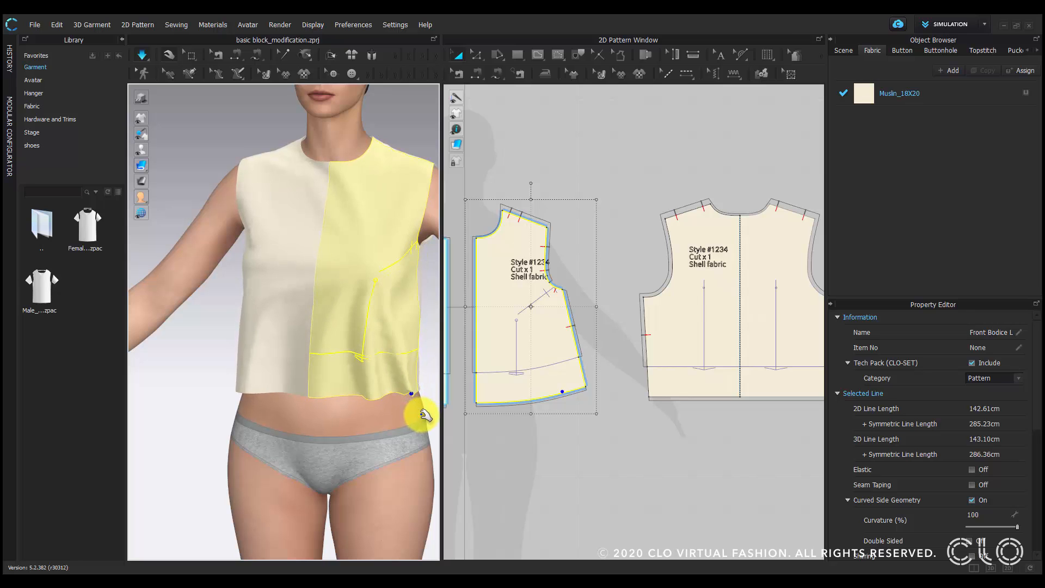
left_click(408, 339)
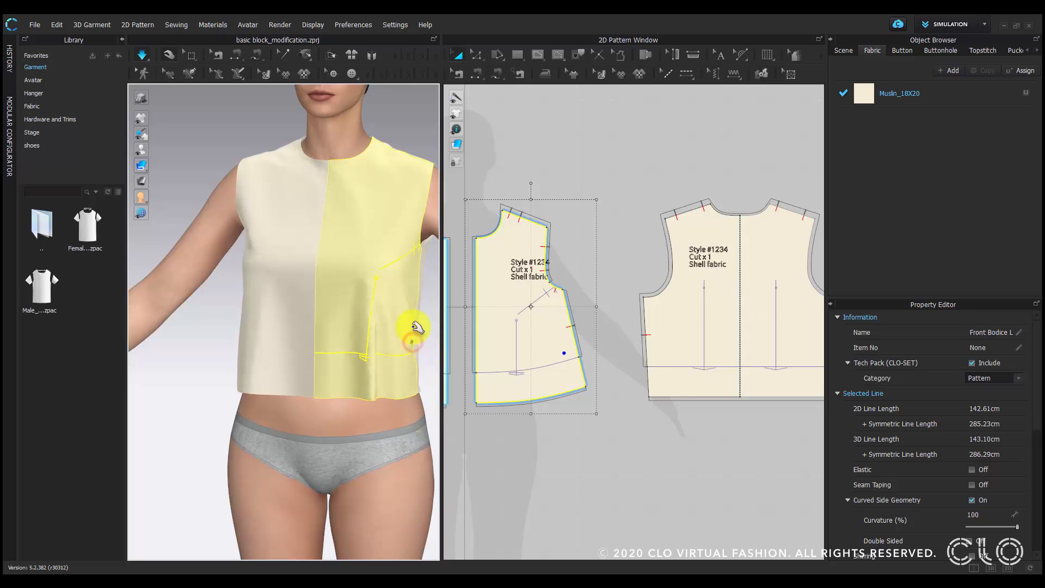
left_click(245, 164)
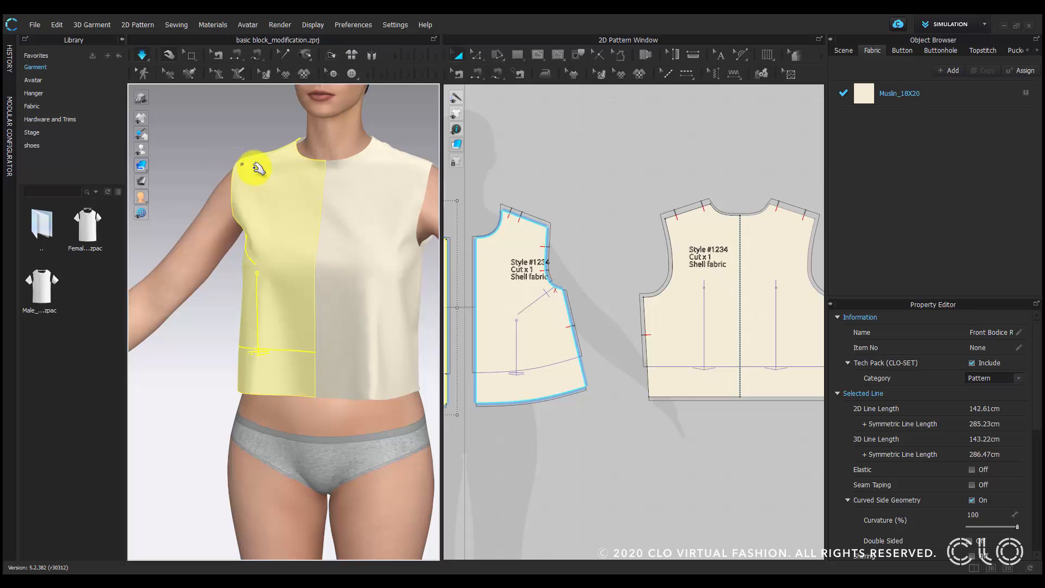
left_click(376, 142)
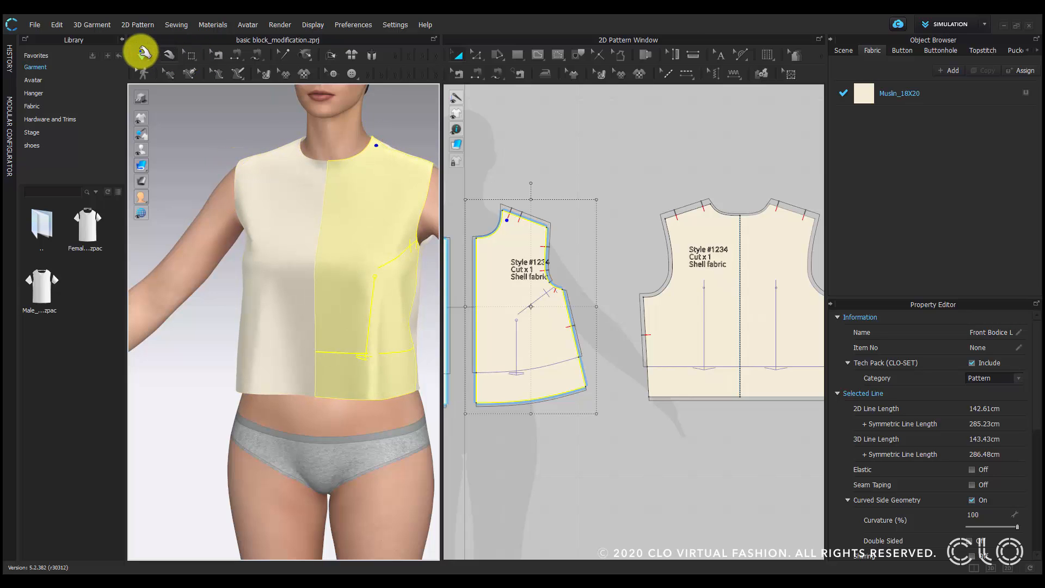
left_click(142, 54)
left_click(402, 125)
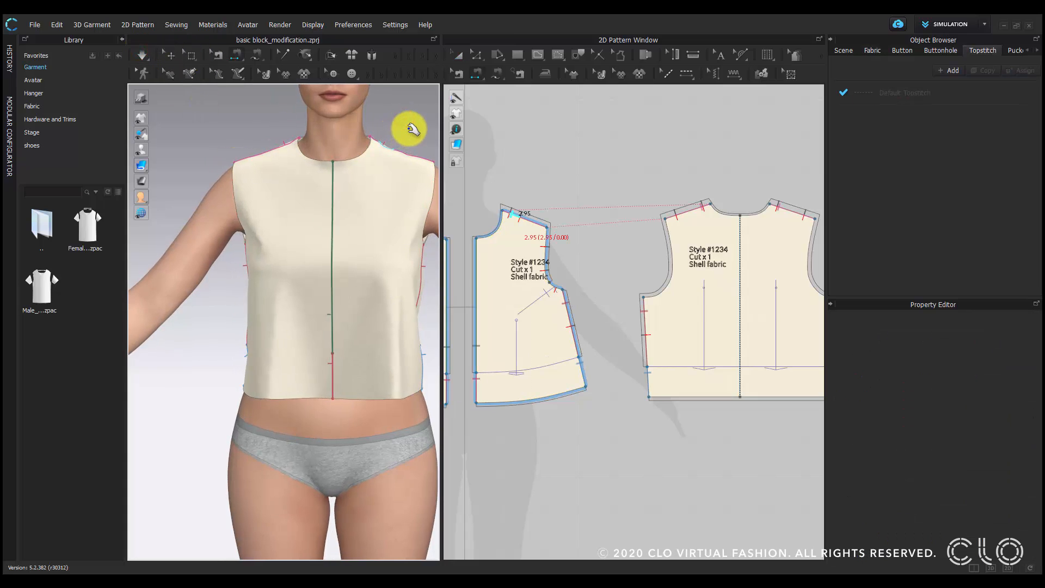
Hide the pattern annotations in the 2D window and view the workshop poster image in Photos, returning to CLO.
scroll(567, 173, "down", 3)
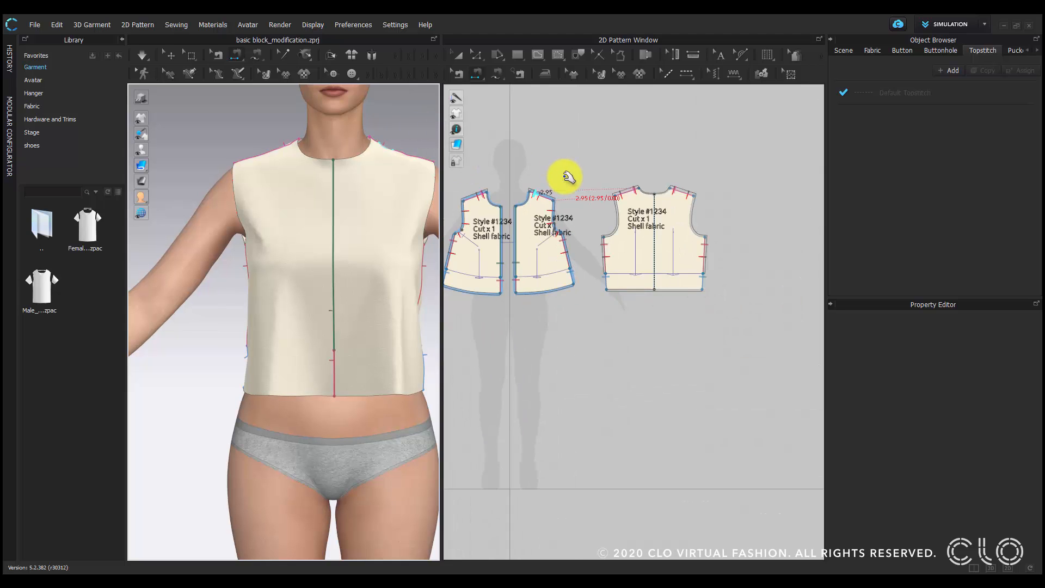
scroll(642, 188, "up", 2)
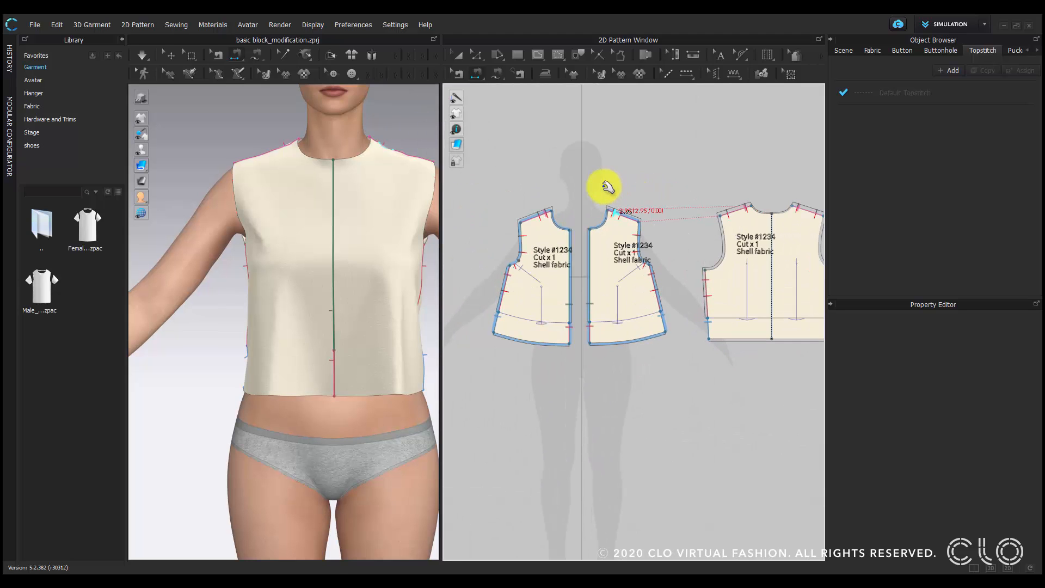
left_click(460, 56)
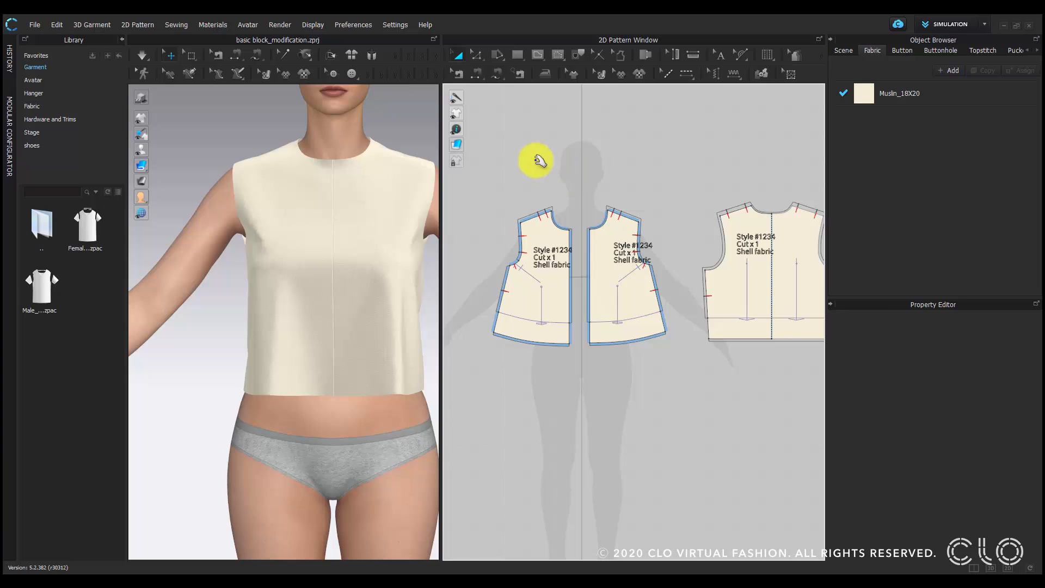
mouse_move(459, 128)
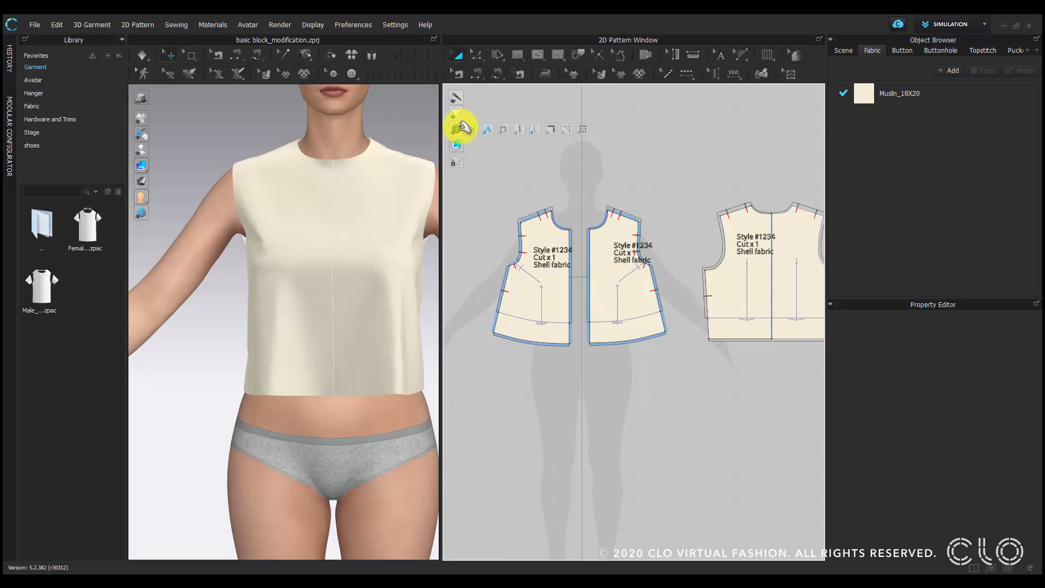
left_click(493, 130)
scroll(598, 235, "up", 1)
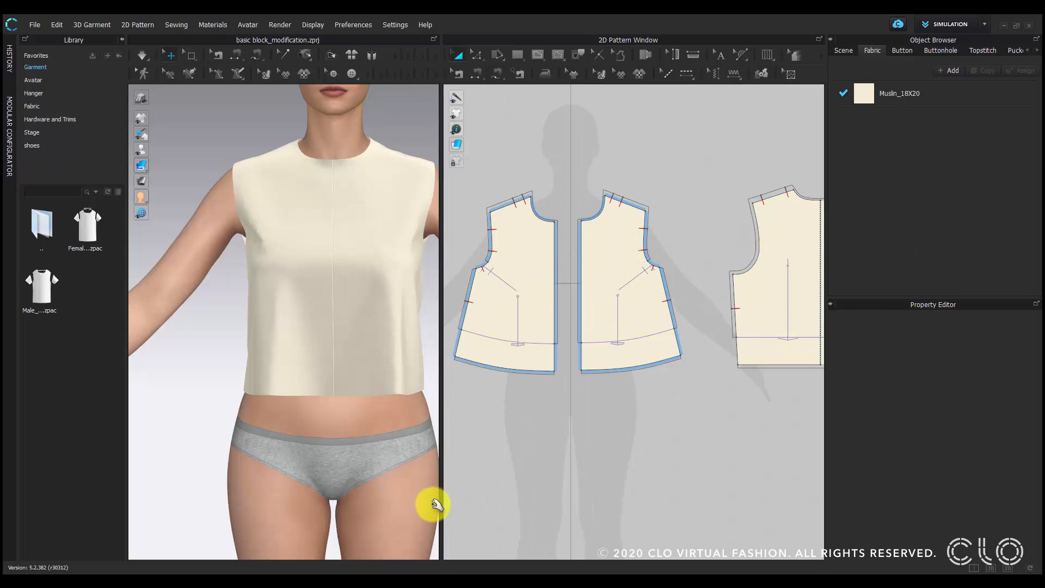
left_click(444, 587)
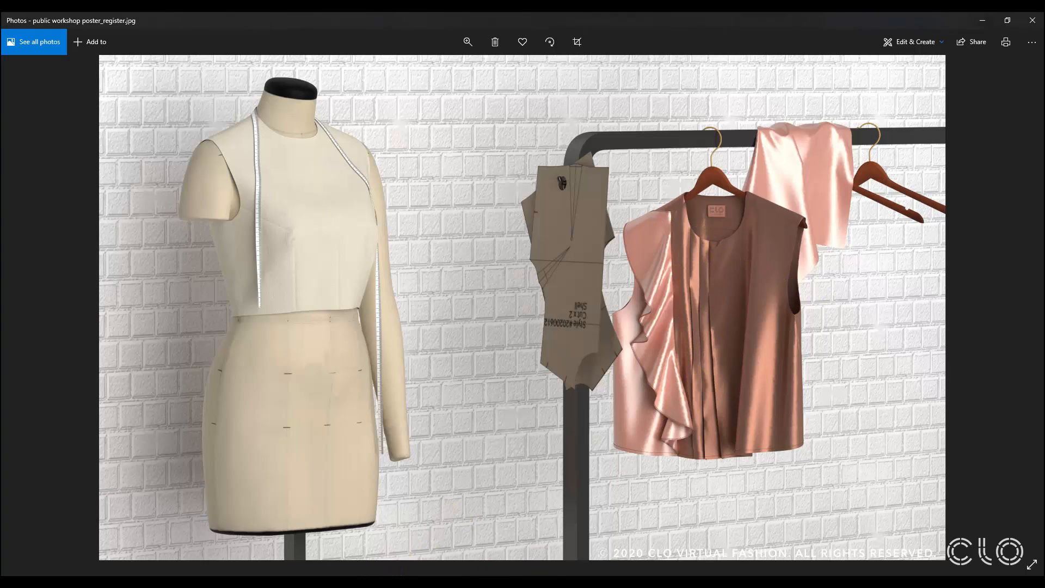
left_click(360, 587)
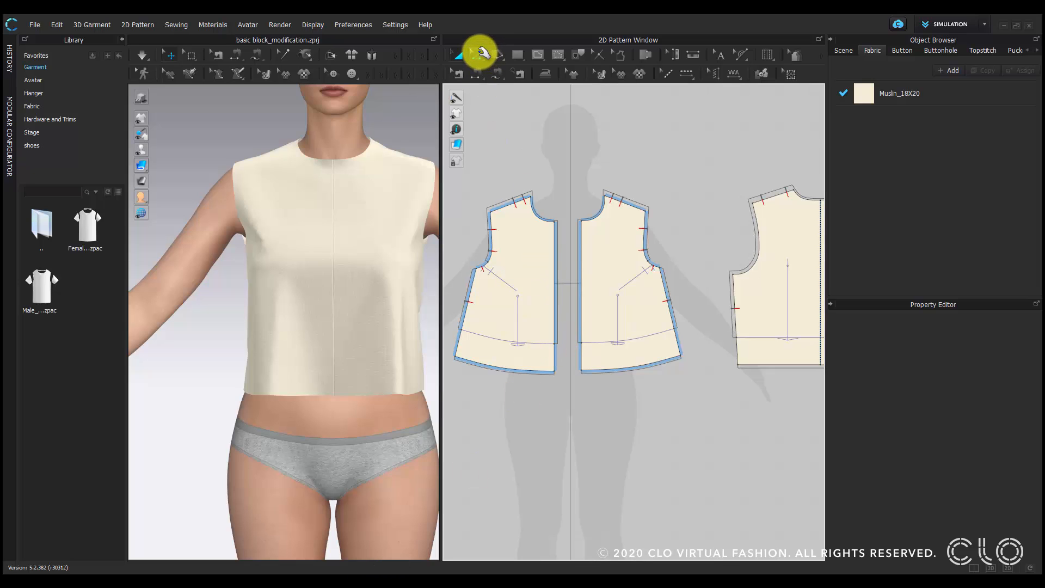
Remove the linked editing between the two front bodice pieces and clear the selection.
left_click(532, 297)
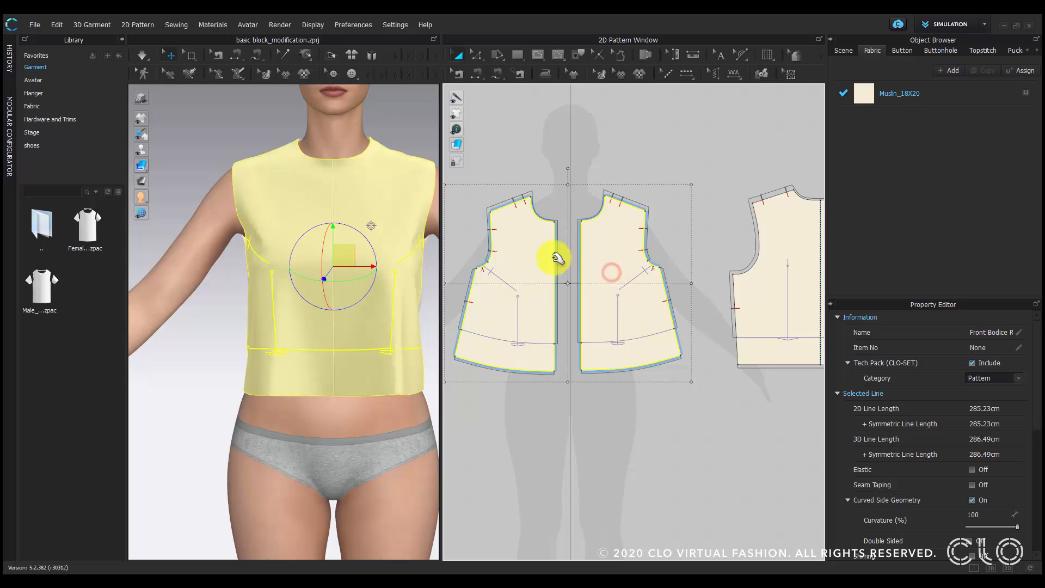
right_click(608, 246)
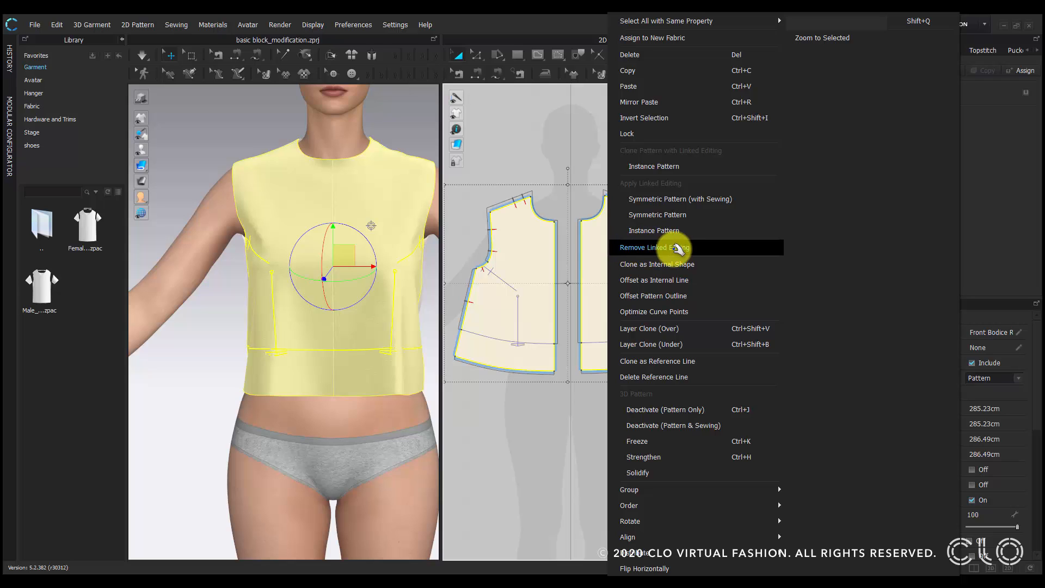
left_click(678, 249)
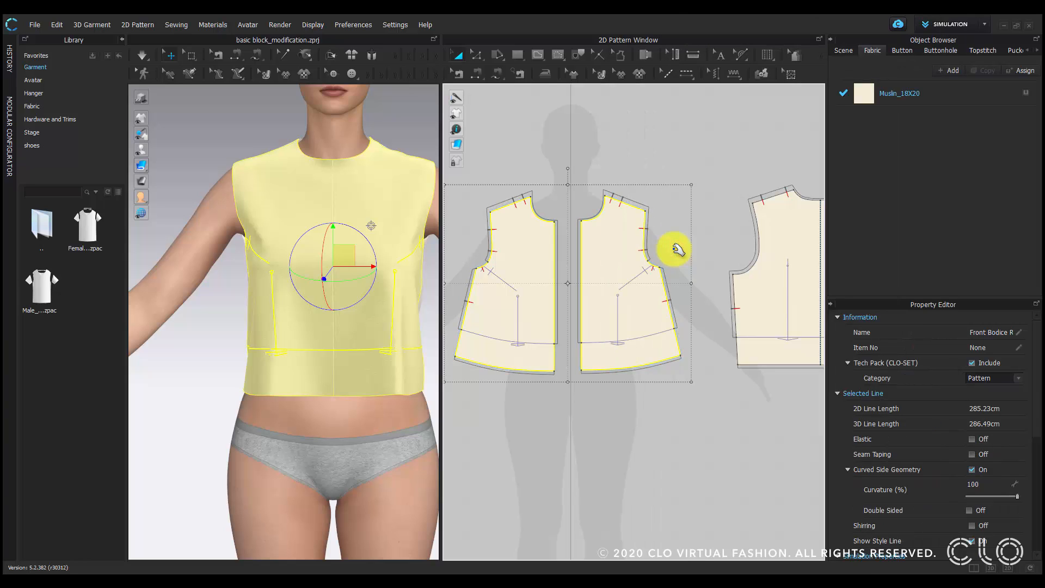
left_click(684, 227)
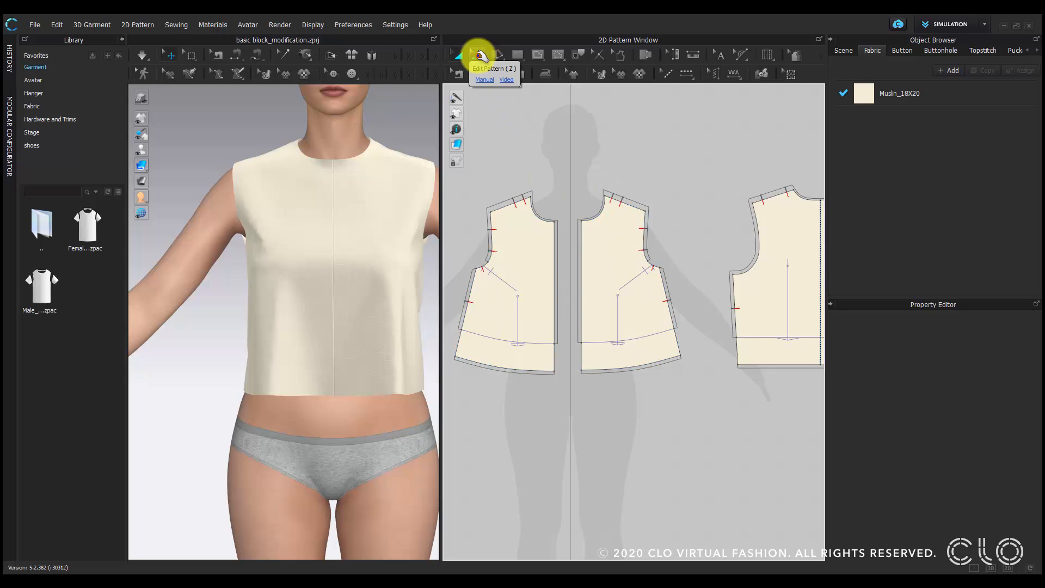
Merge the two front bodice pieces into one along their centre front edges, including the extension's edges.
left_click(479, 55)
left_click(554, 272)
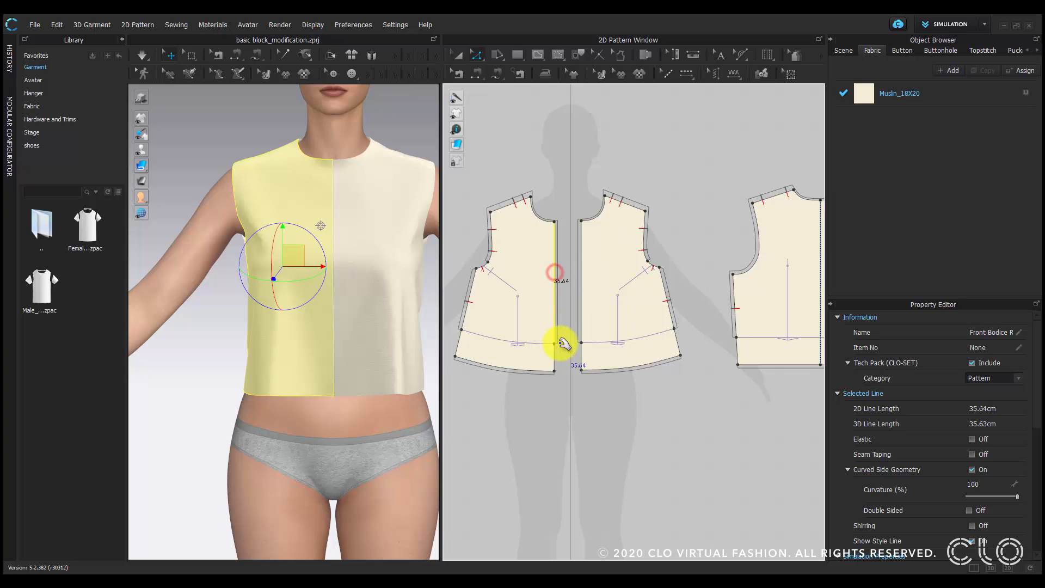
scroll(564, 344, "up", 3)
left_click(551, 356, "shift")
left_click(587, 307, "shift")
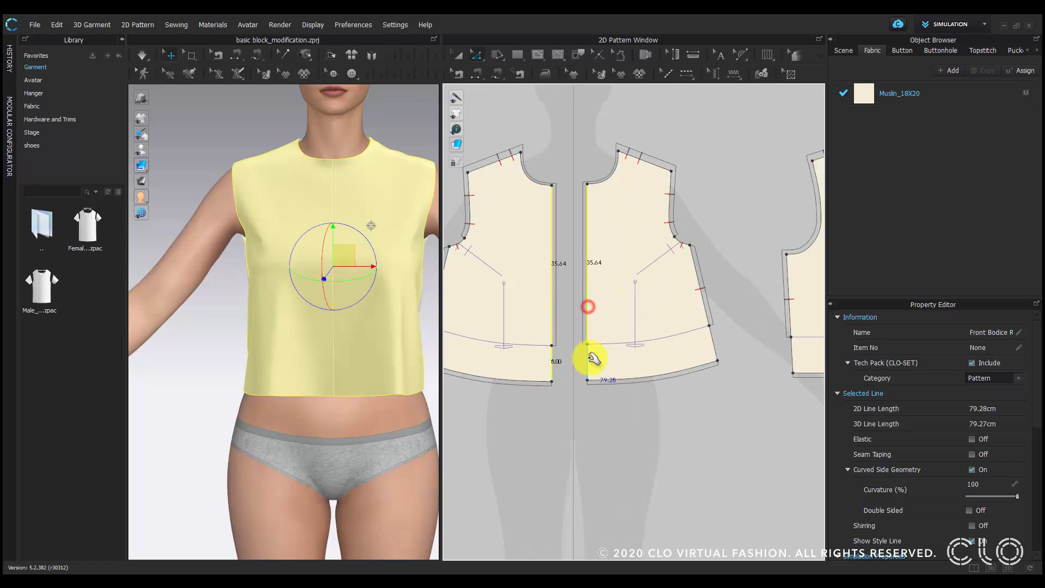
right_click(591, 355)
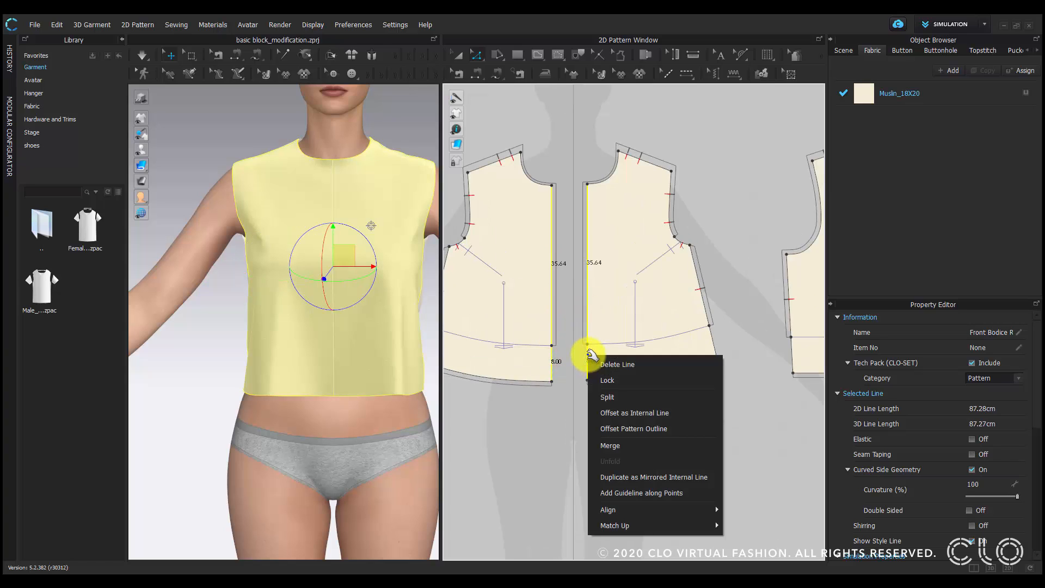
left_click(620, 446)
left_click(620, 446)
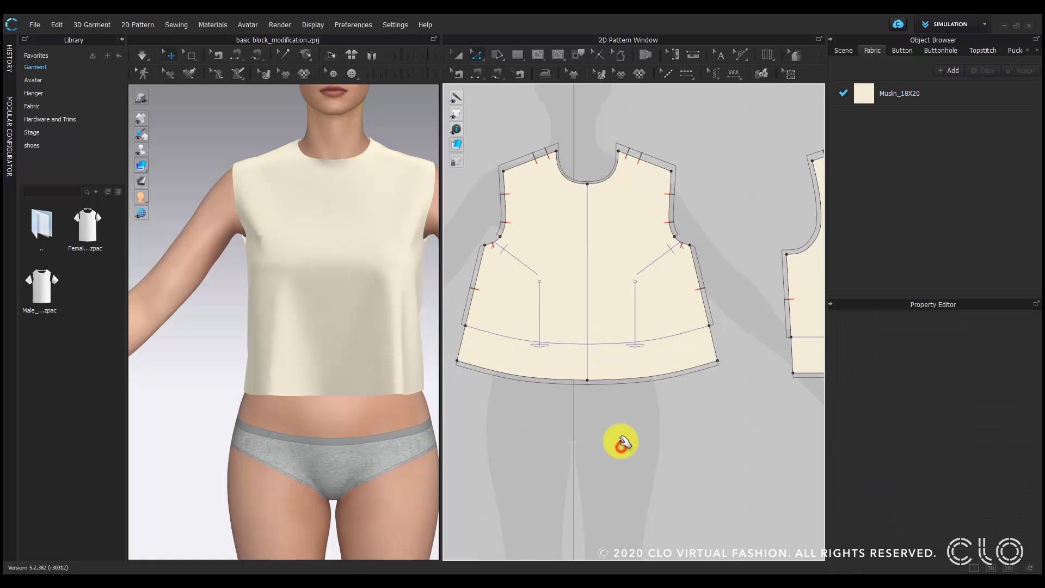
Draw a vertical internal line about 48.7 cm long from the outer notch on the front's wearer-right shoulder to the hem.
middle_click_drag(601, 254, 586, 293)
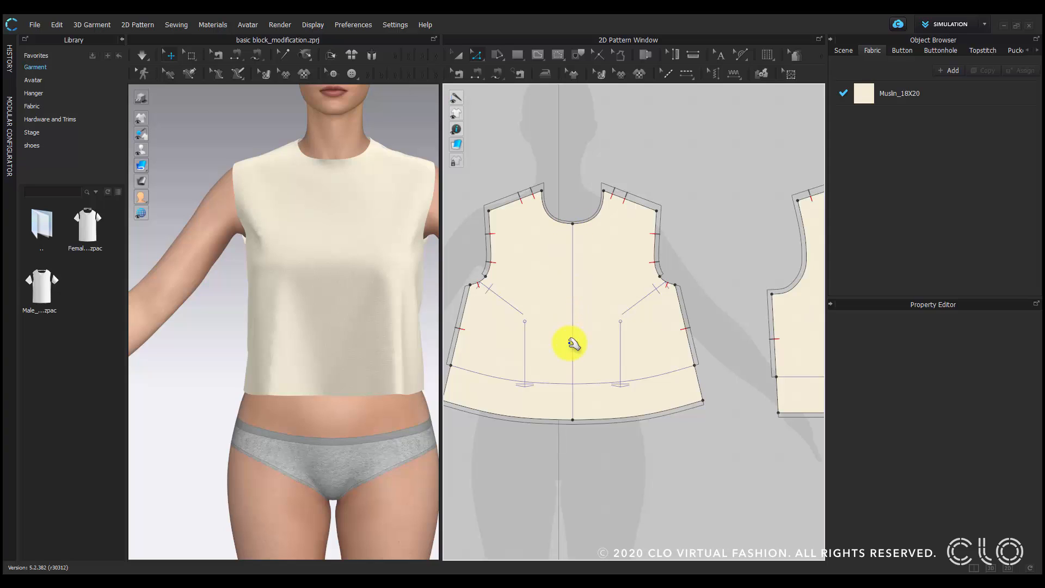
middle_click_drag(661, 330, 489, 342)
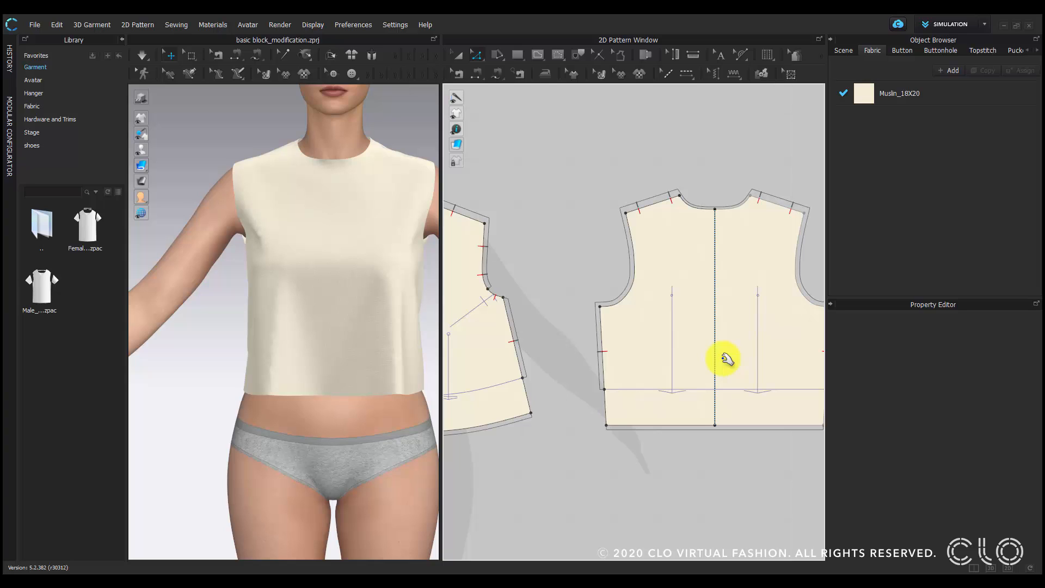
scroll(727, 359, "down", 3)
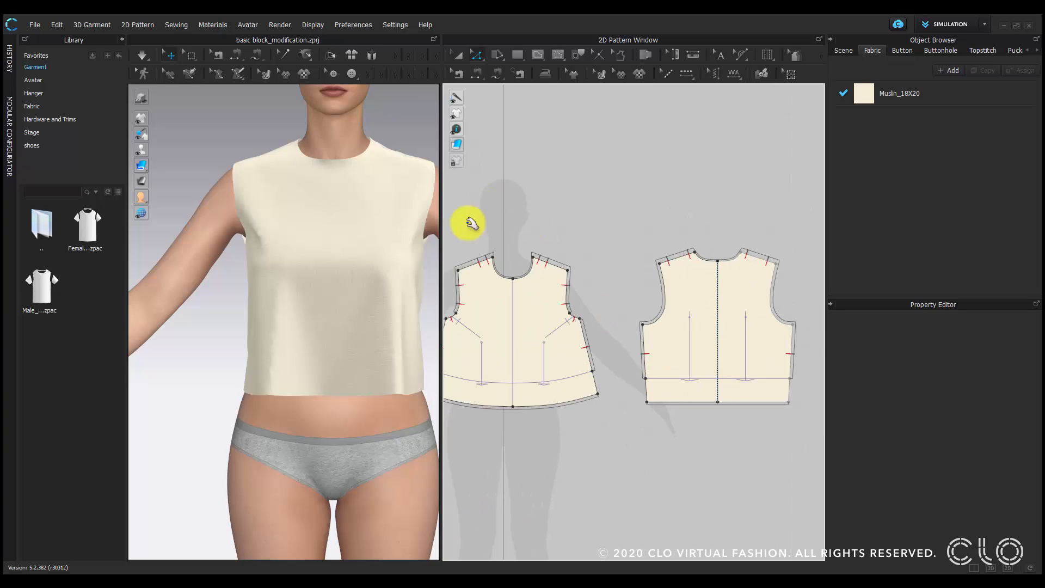
middle_click_drag(515, 311, 642, 249)
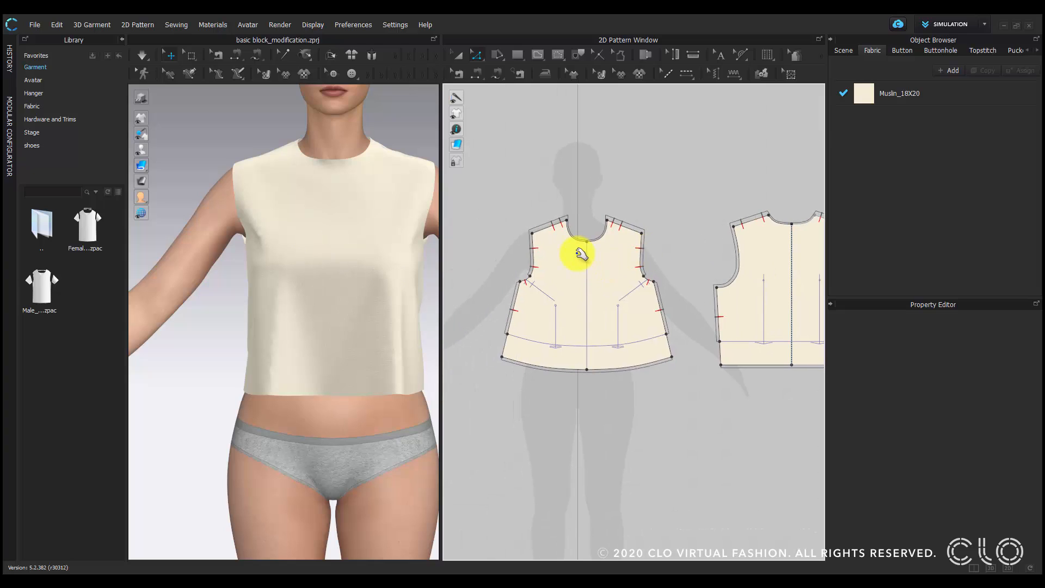
scroll(556, 239, "up", 2)
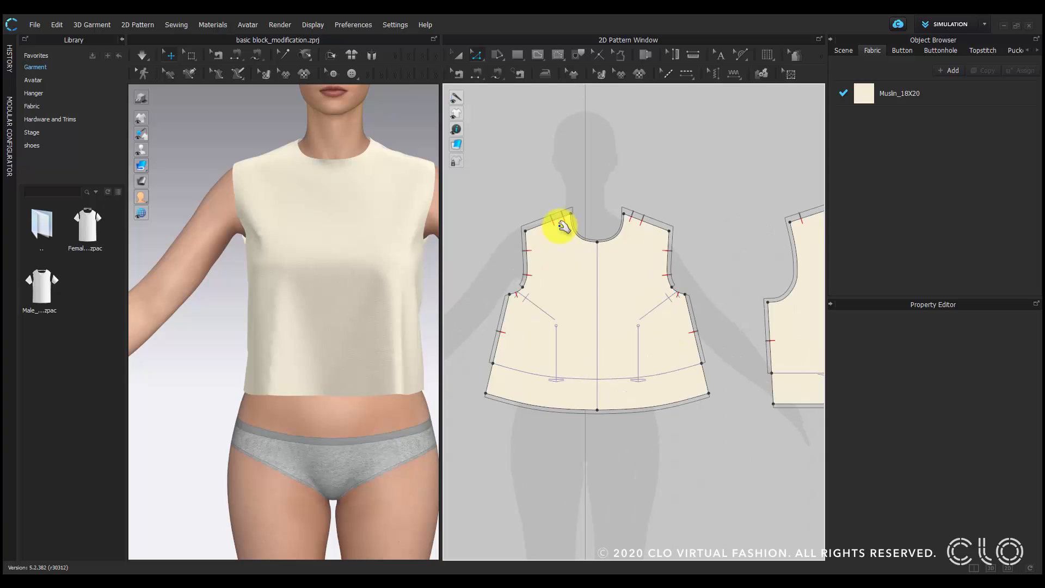
left_click(543, 56)
scroll(553, 243, "up", 2)
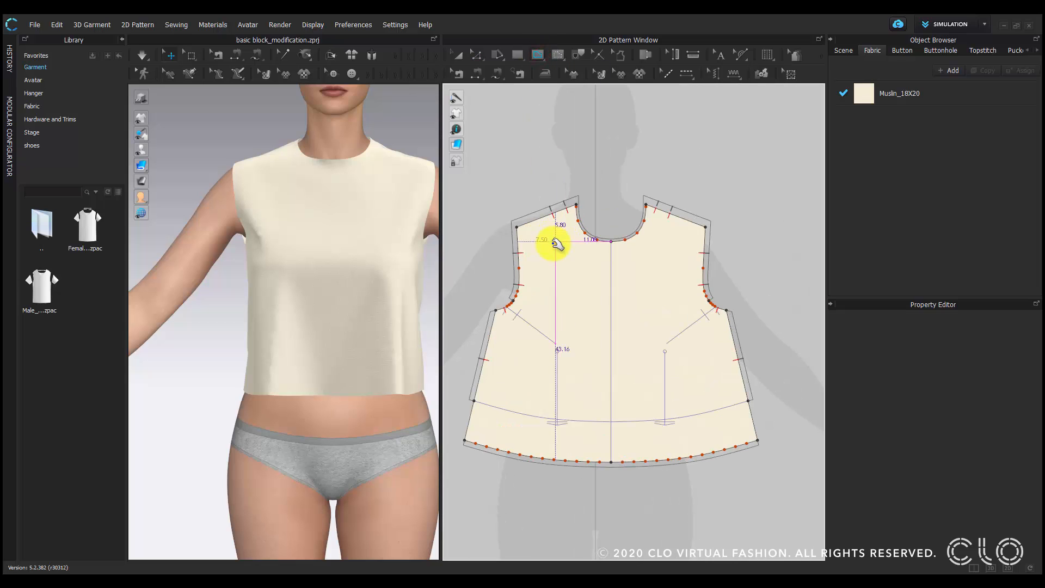
left_click(554, 212)
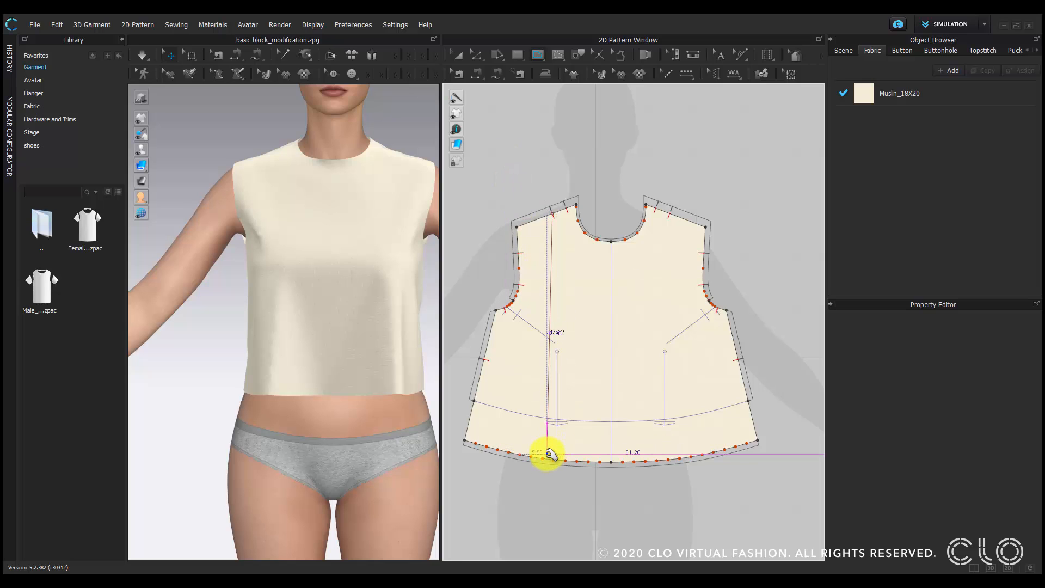
scroll(546, 460, "up", 1)
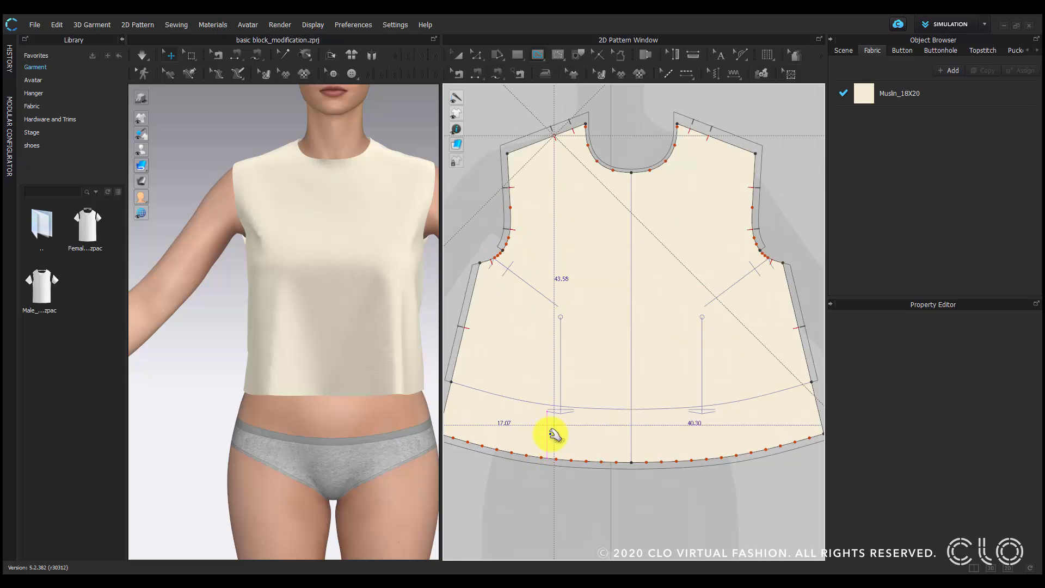
left_click(555, 459)
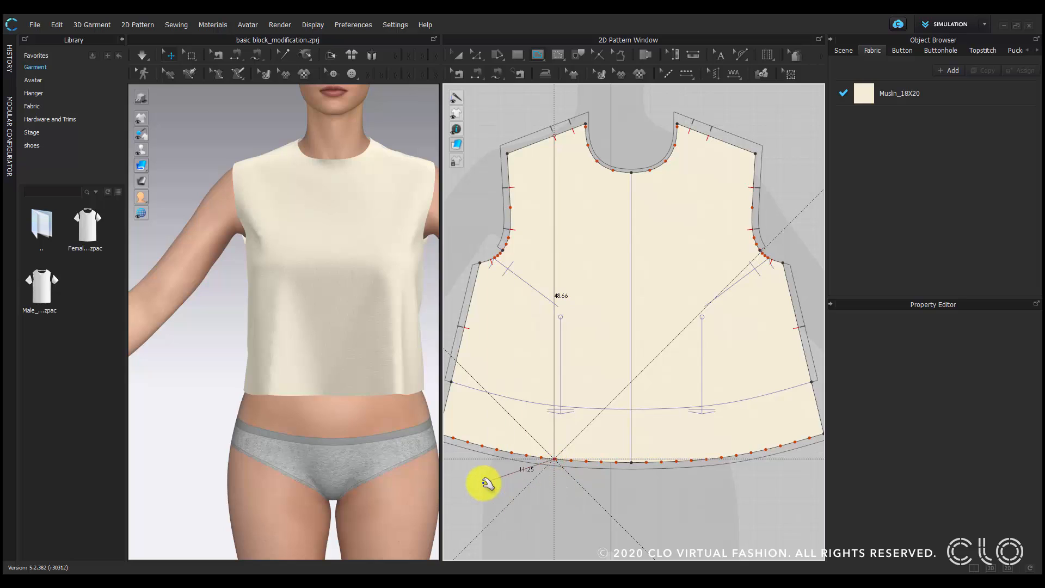
key("Return")
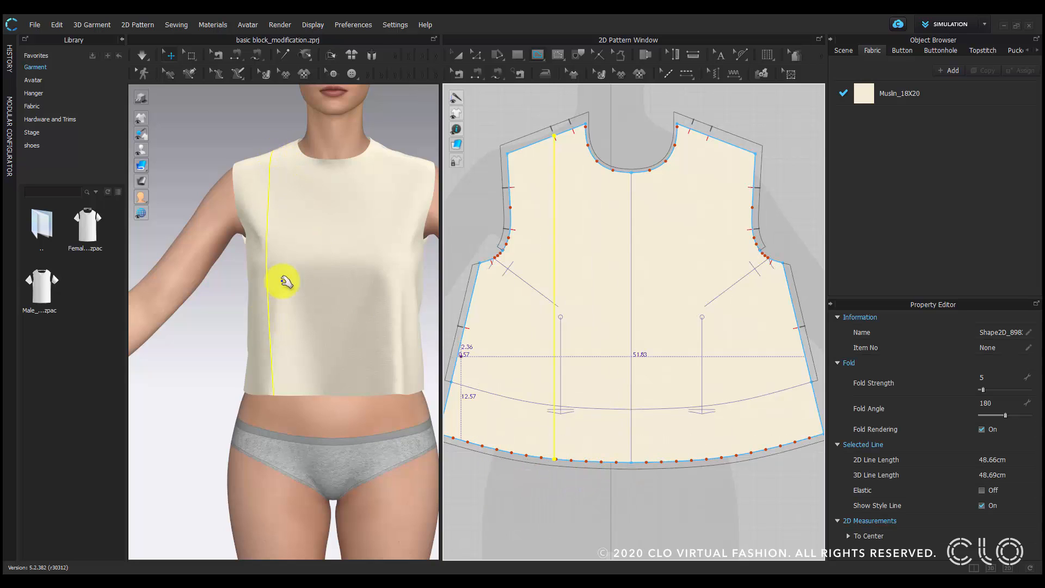
Cut and sew the front bodice along the vertical internal line, and move the two resulting pieces apart.
left_click(454, 55)
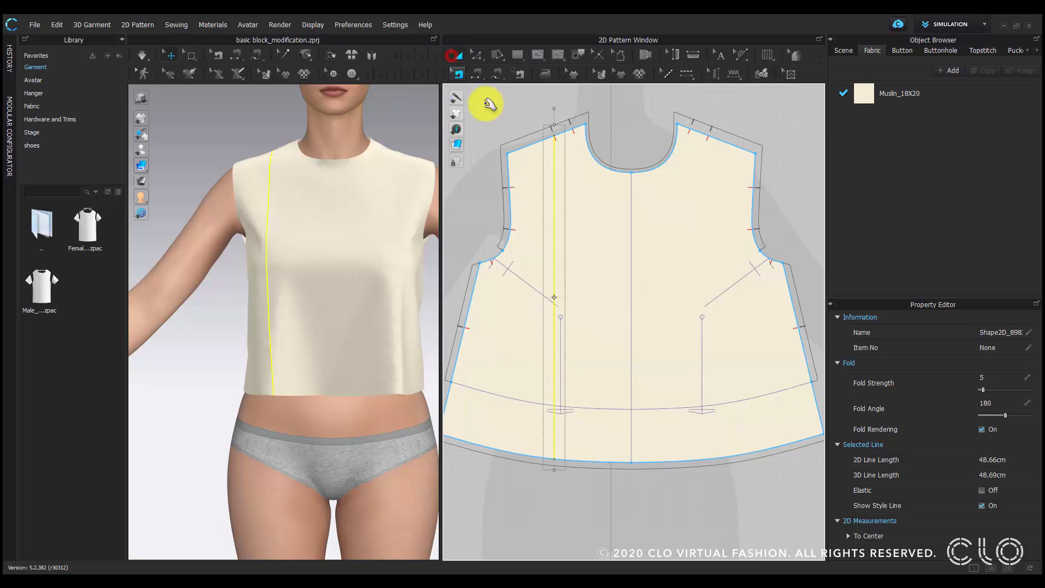
right_click(554, 179)
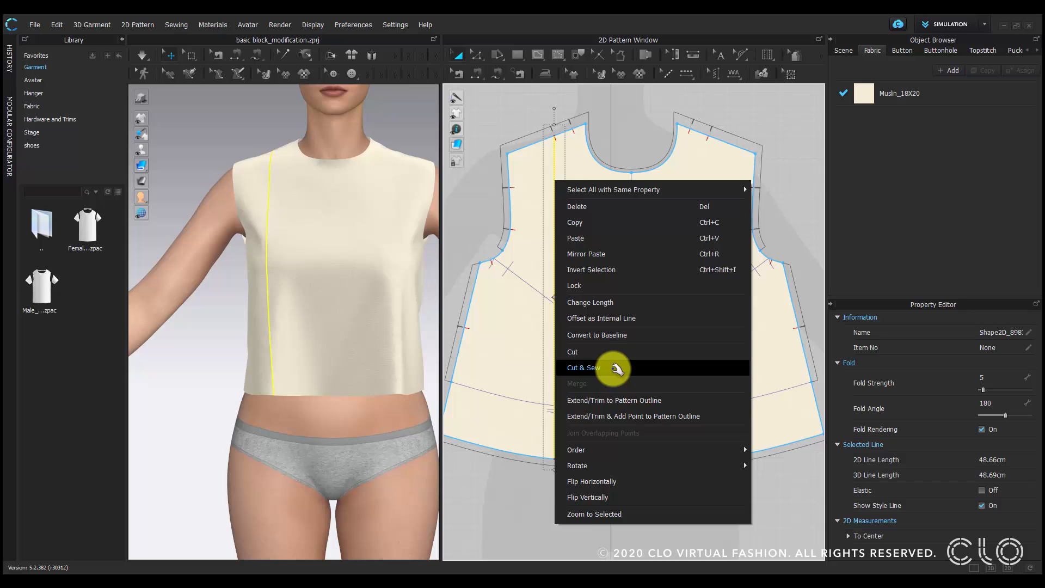
left_click(614, 367)
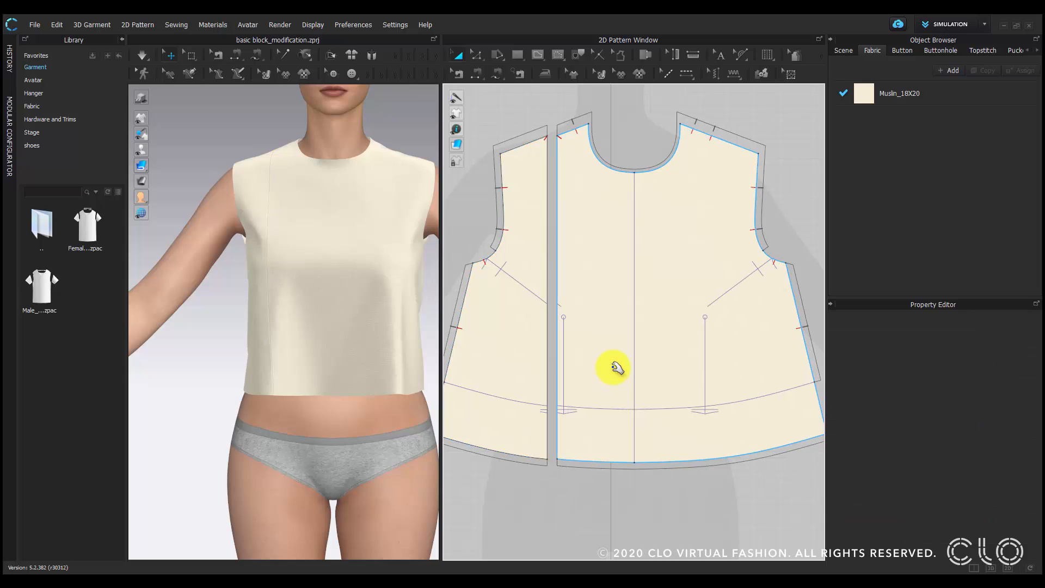
scroll(614, 362, "down", 3)
left_click_drag(553, 345, 529, 346)
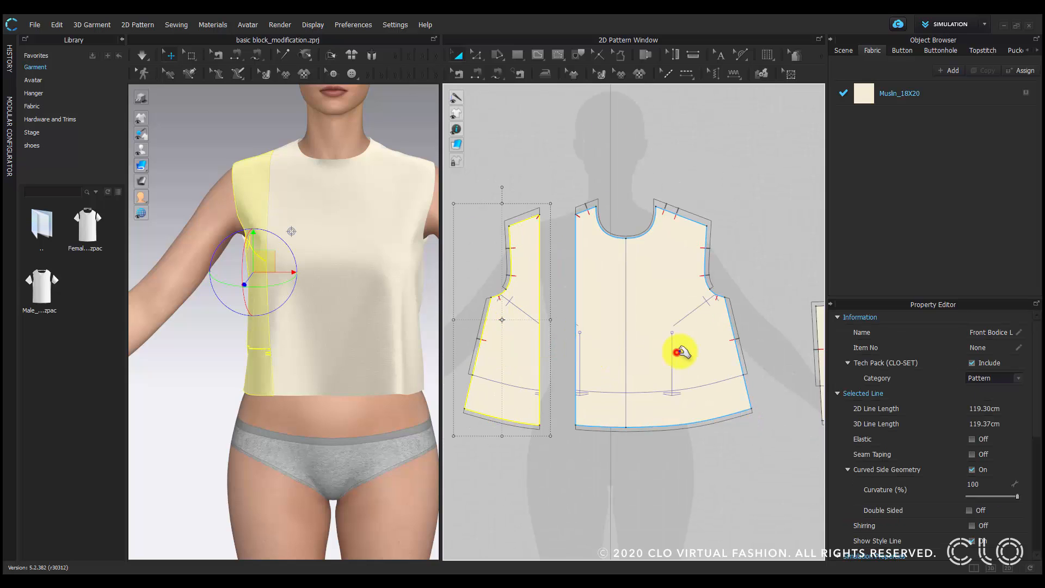
left_click_drag(676, 349, 686, 351)
left_click(557, 164)
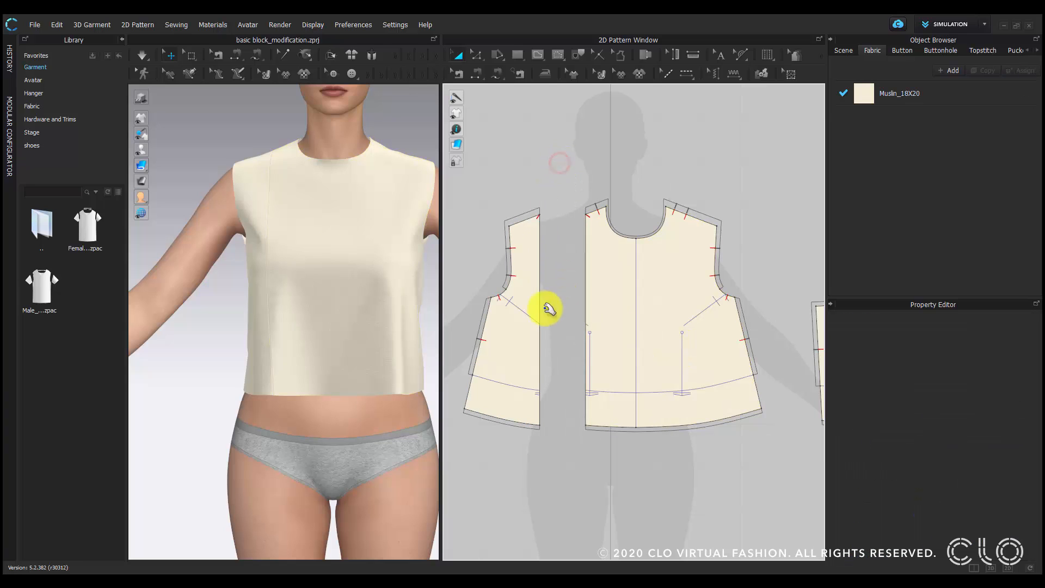
Simulate the garment with its new front seam, stop the simulation, and view the back of the bodice.
left_click(143, 57)
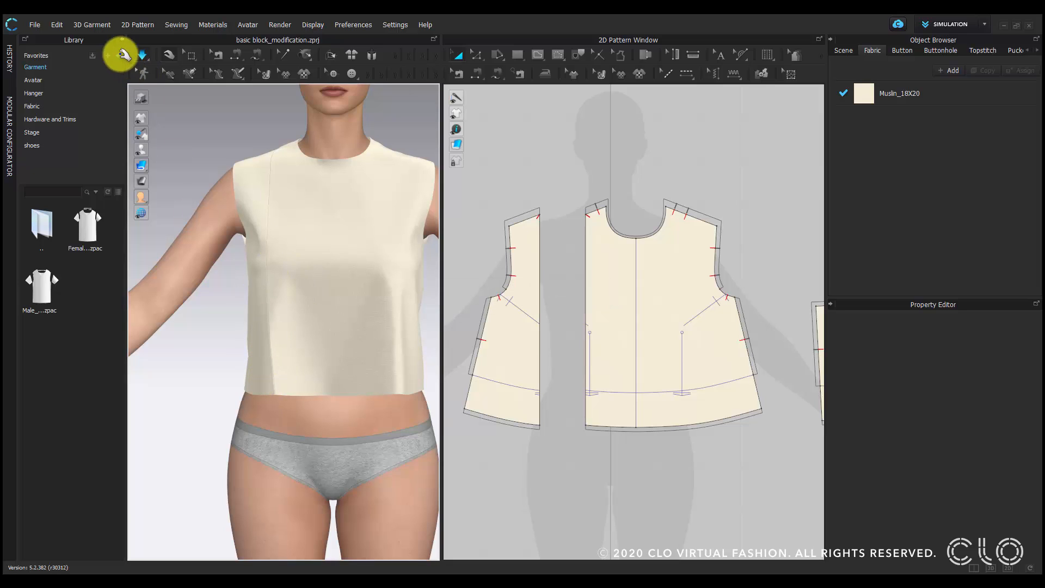
left_click(144, 55)
left_click(403, 127)
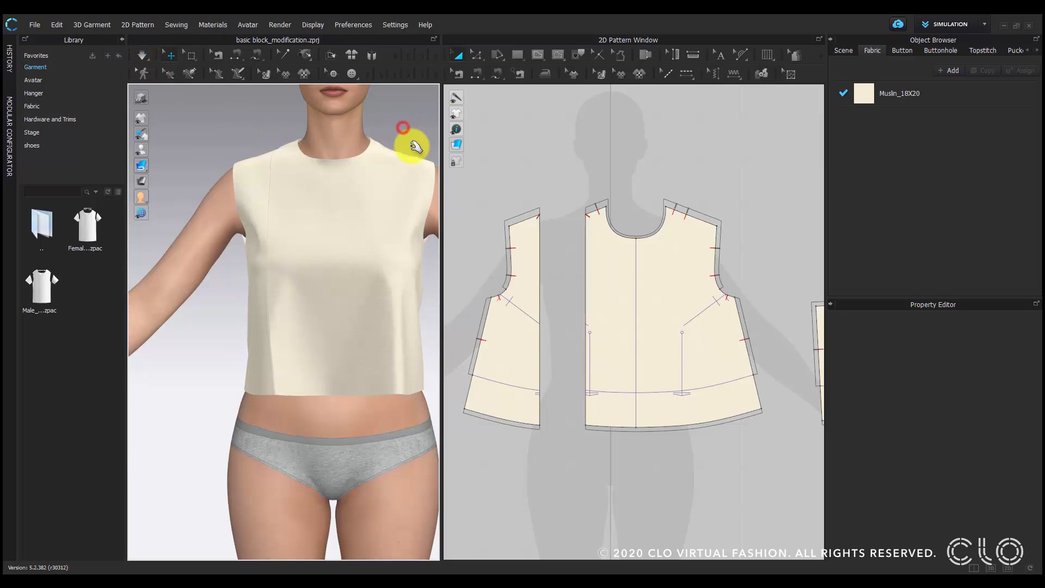
right_click_drag(418, 149, 182, 139)
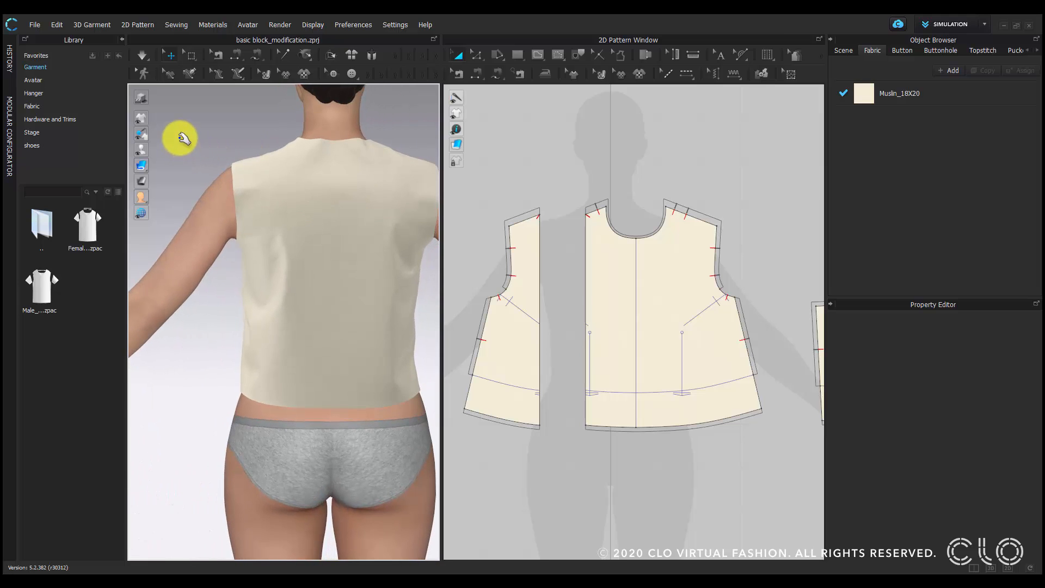
scroll(635, 326, "down", 3)
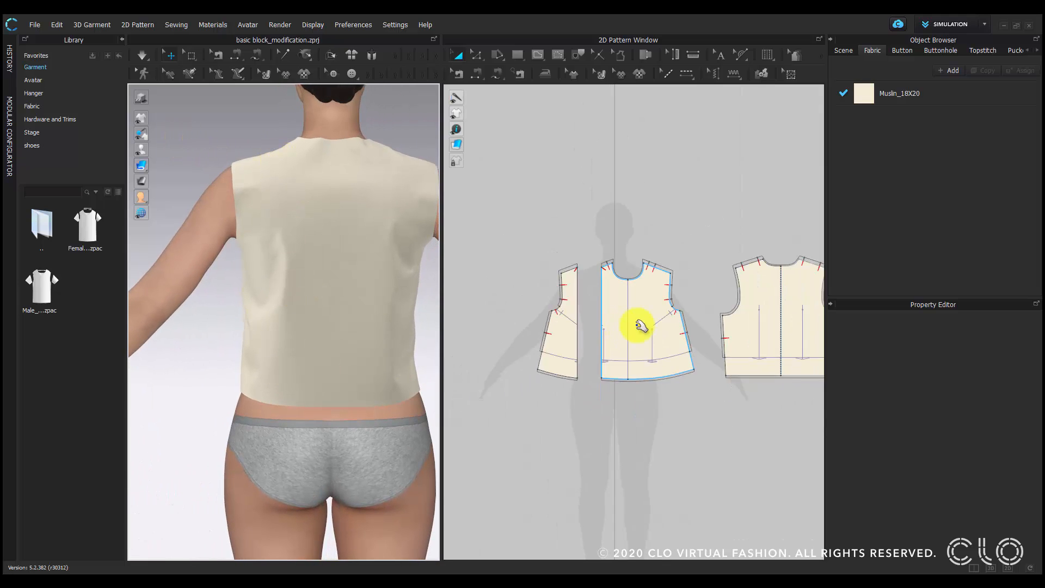
scroll(615, 310, "up", 3)
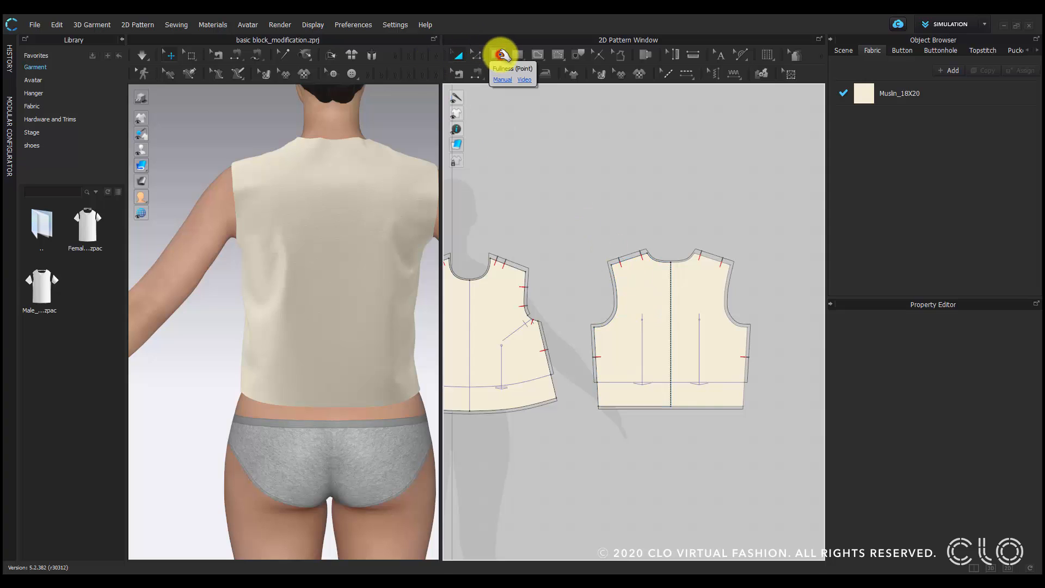
Draw a Fullness (Point) slash line on the back bodice from the shoulder seam down to the hem.
left_click(499, 54)
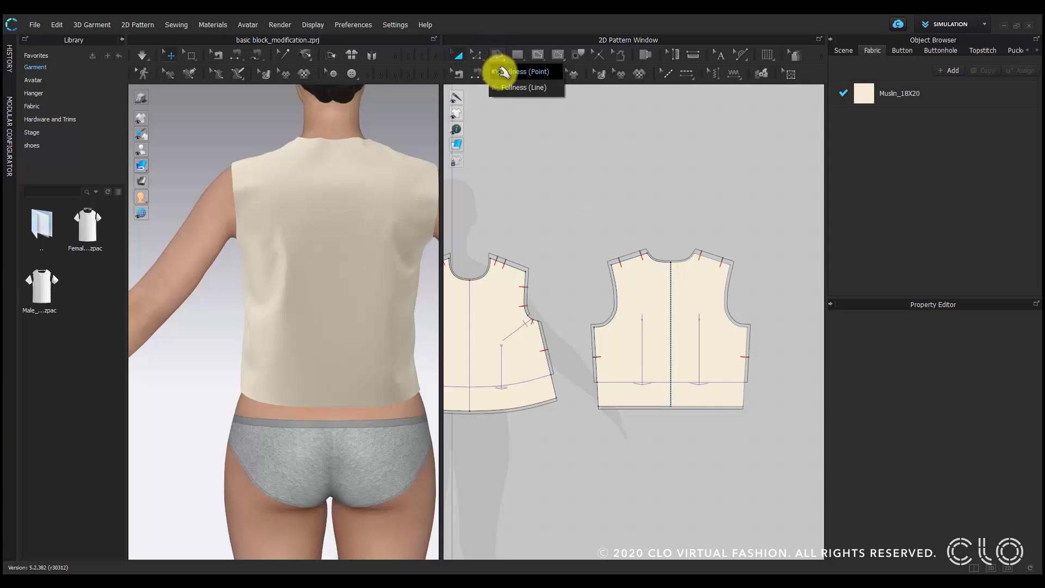
left_click(545, 71)
scroll(623, 286, "up", 2)
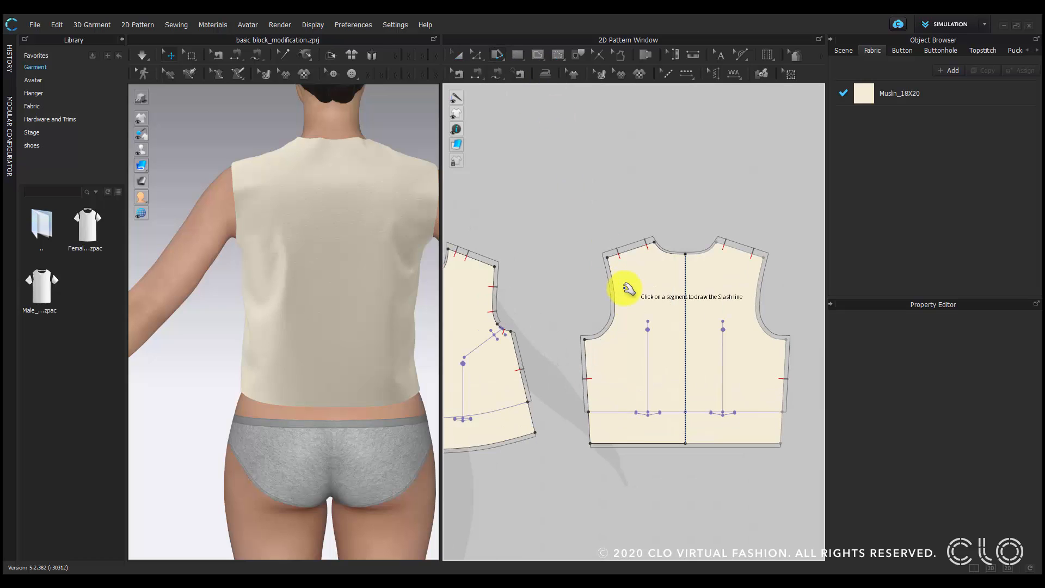
left_click(634, 249)
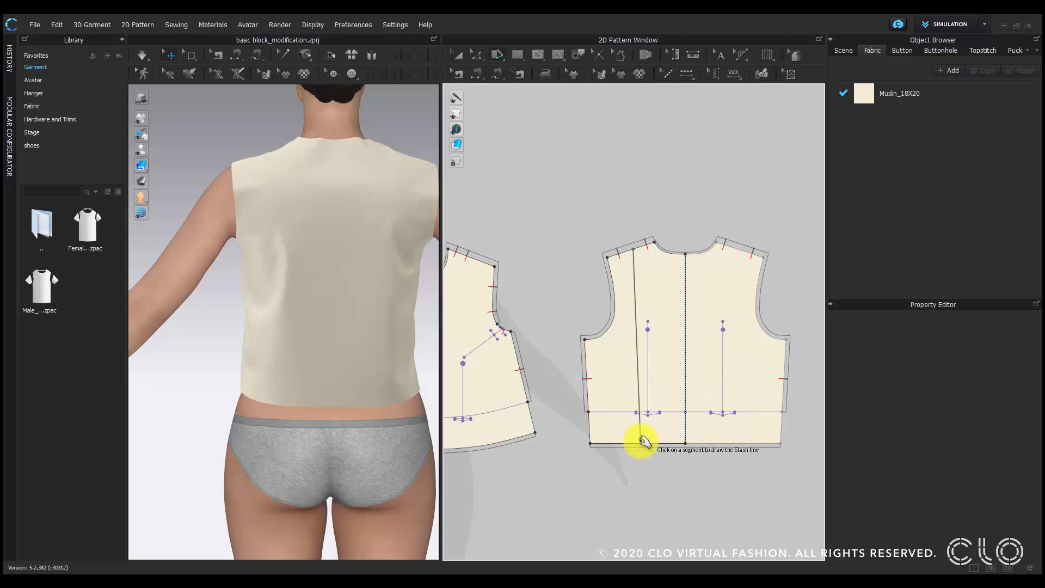
left_click(641, 441)
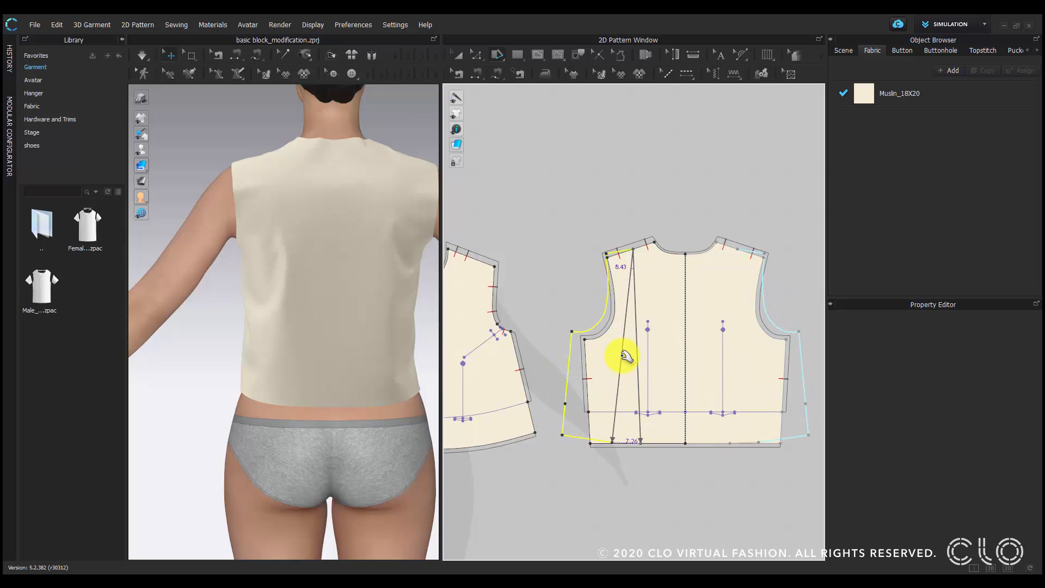
Spread the side portion of the back bodice at the slash line by a distance of 9 cm.
left_click(607, 415)
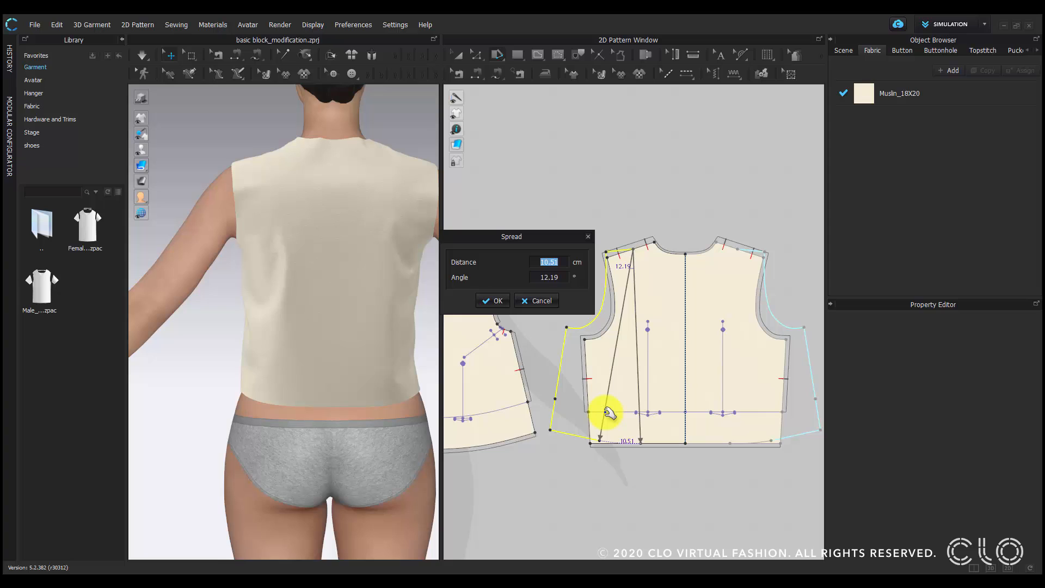
type("9")
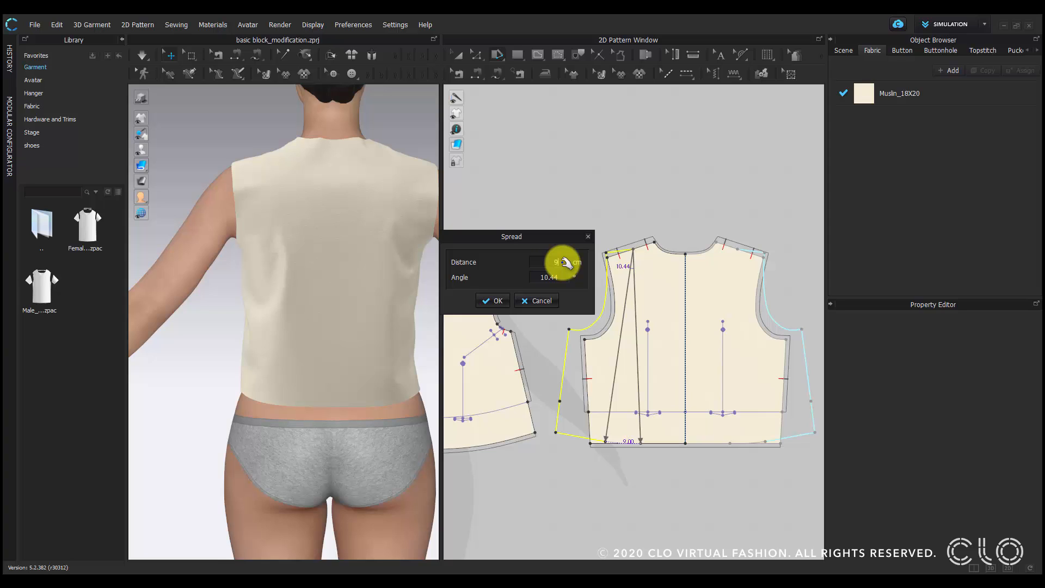
left_click(495, 299)
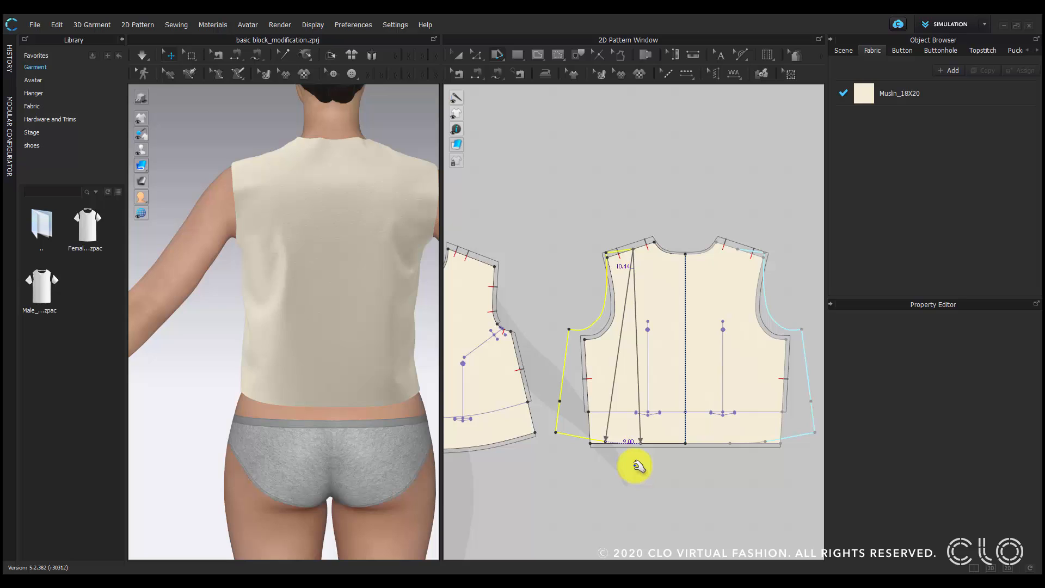
left_click(637, 465)
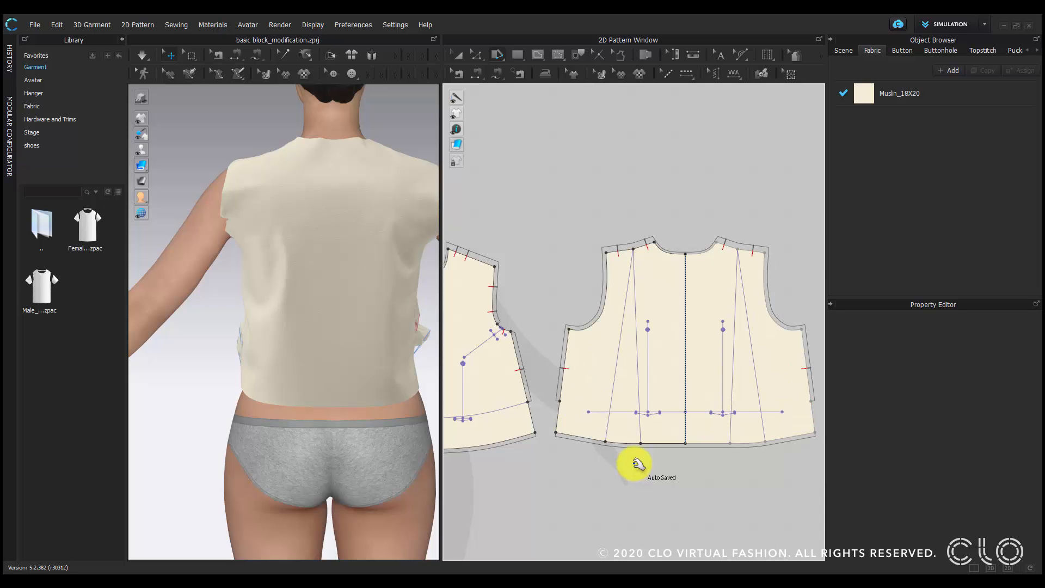
Simulate the garment and tug the back bodice at its hem, side and shoulder area to settle the added flare.
scroll(636, 466, "up", 2)
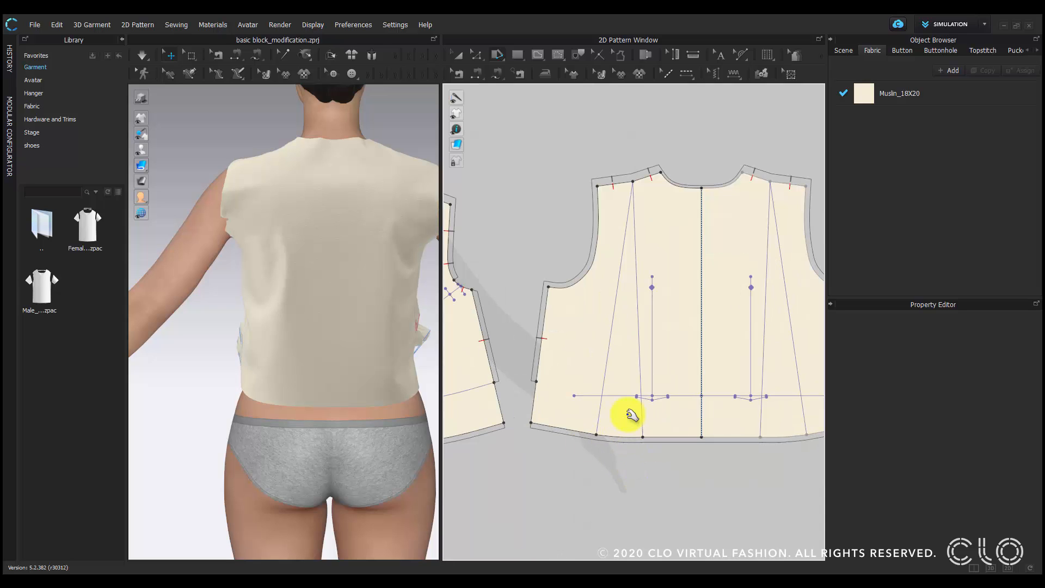
left_click(142, 54)
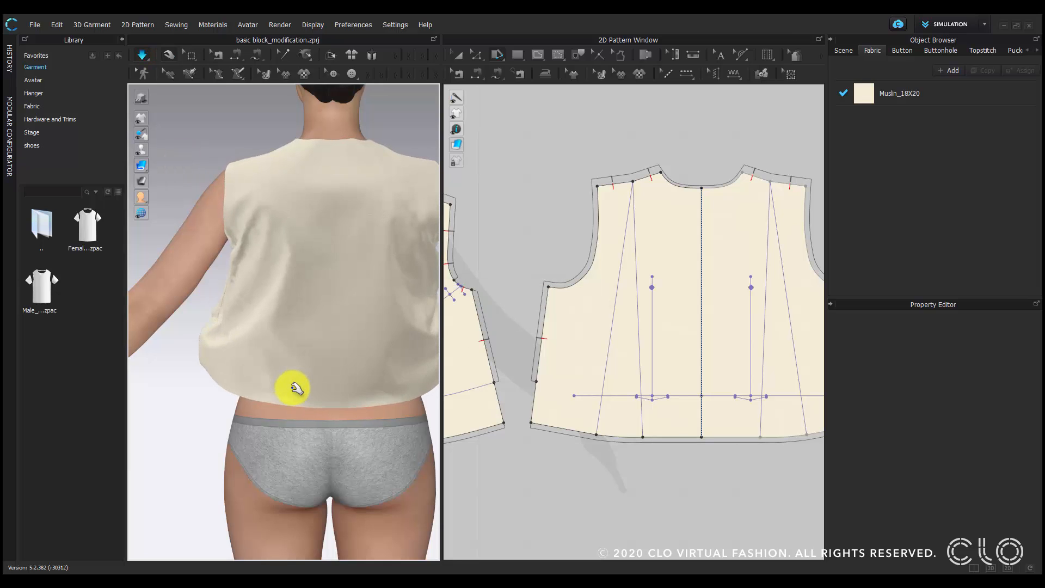
left_click(222, 373)
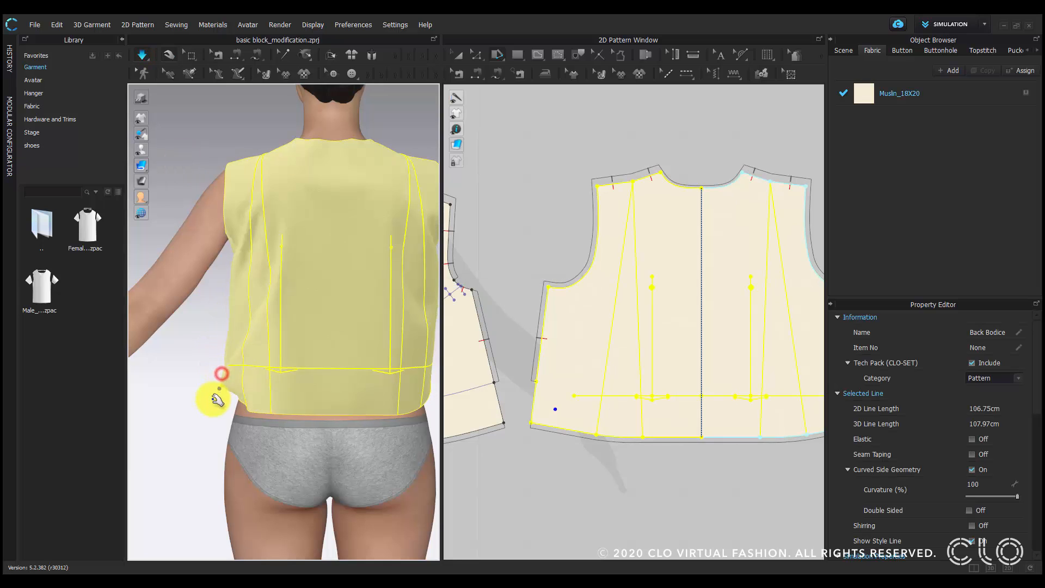
left_click(260, 411)
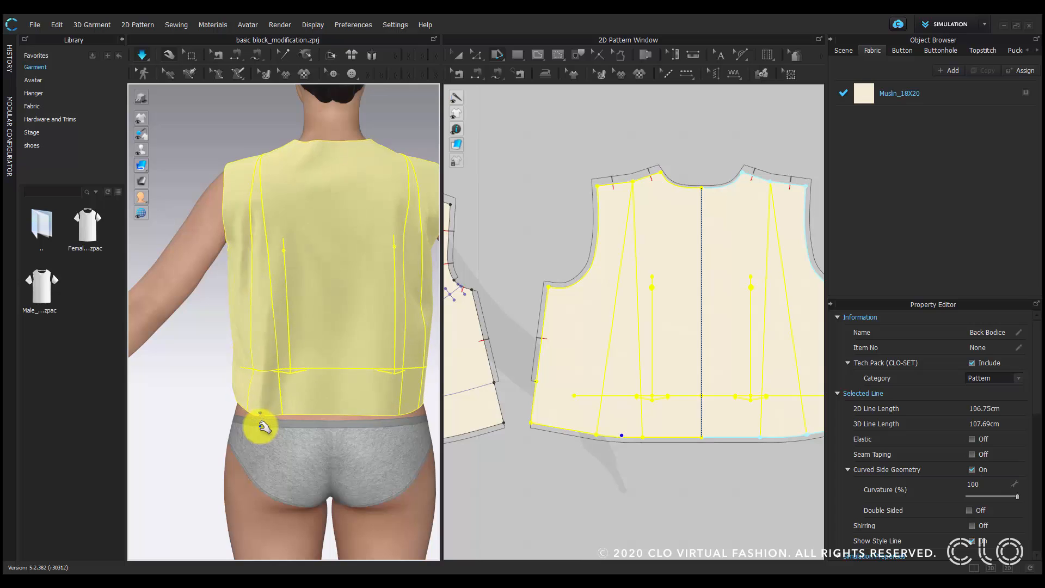
left_click(208, 425)
right_click_drag(398, 400, 315, 401)
left_click(316, 411)
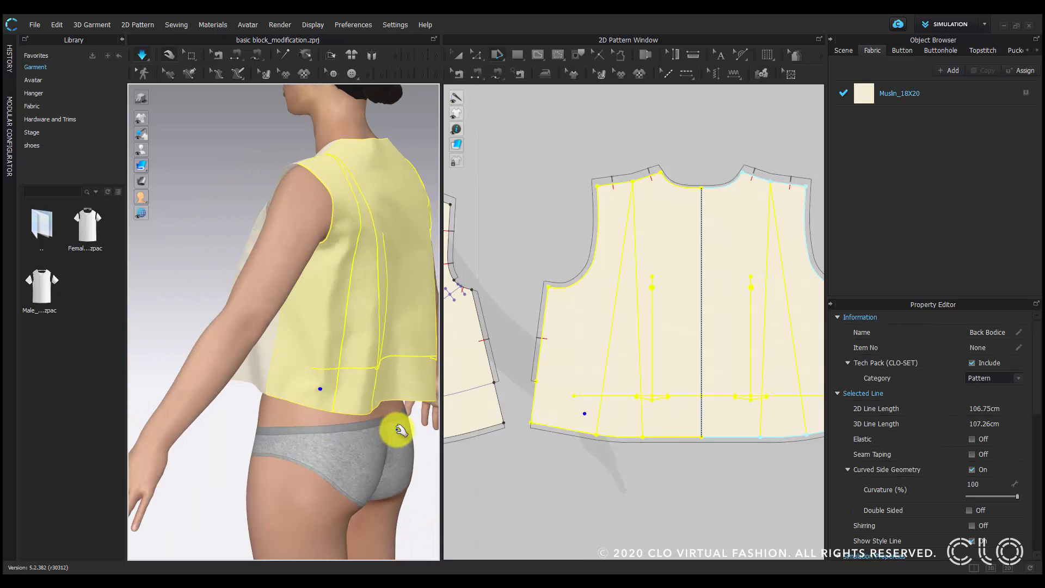
right_click_drag(401, 427, 357, 390)
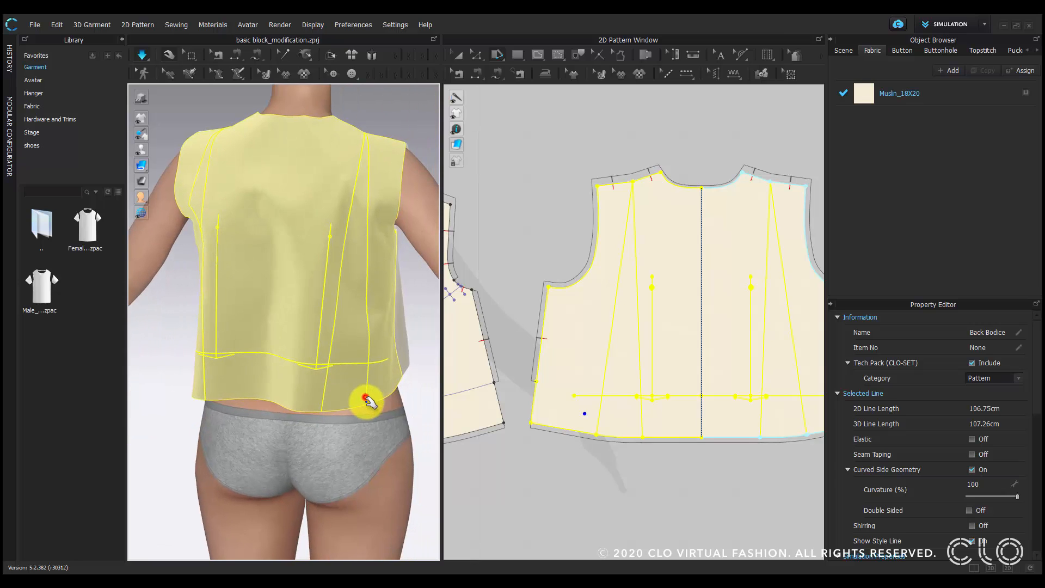
left_click_drag(366, 398, 370, 414)
left_click_drag(197, 191, 203, 198)
Pull the simulated garment into shape around its sides and at the front side panel's hem, and stop the simulation.
right_click_drag(210, 361, 295, 357)
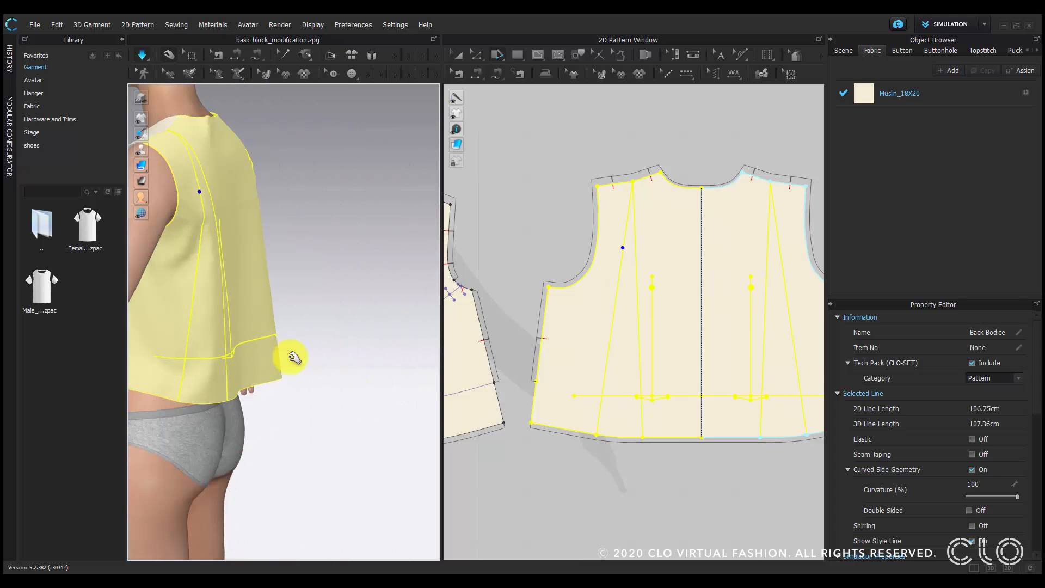
left_click(298, 421)
right_click_drag(297, 421, 161, 398)
right_click_drag(203, 321, 323, 301)
left_click_drag(322, 298, 373, 396)
left_click(373, 397)
right_click_drag(374, 396, 275, 362)
left_click(194, 359)
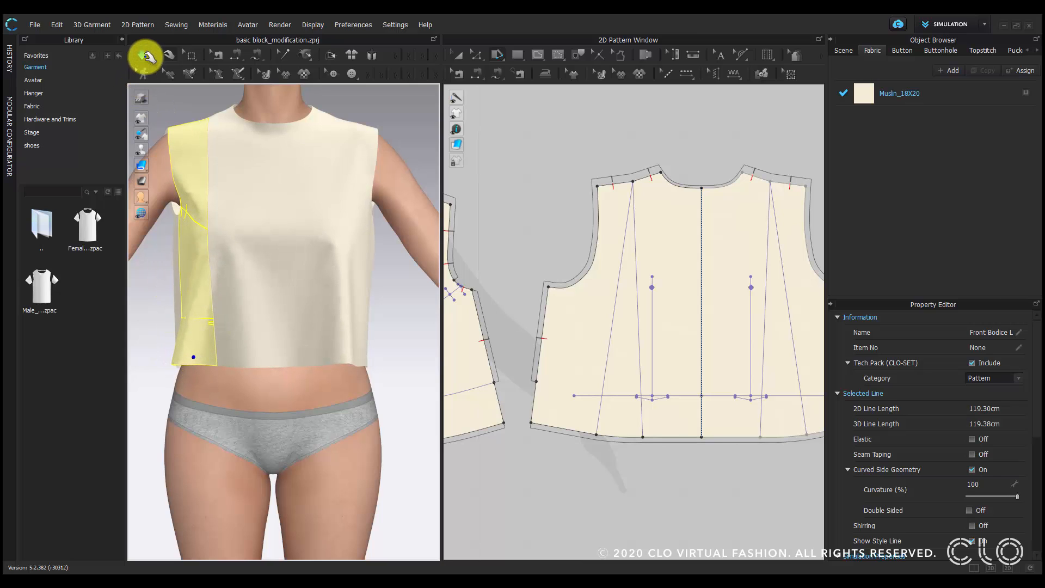
View the ruffled top in the reference picture public workshop poster_register.jpg and return to the CLO pattern.
scroll(538, 212, "down", 5)
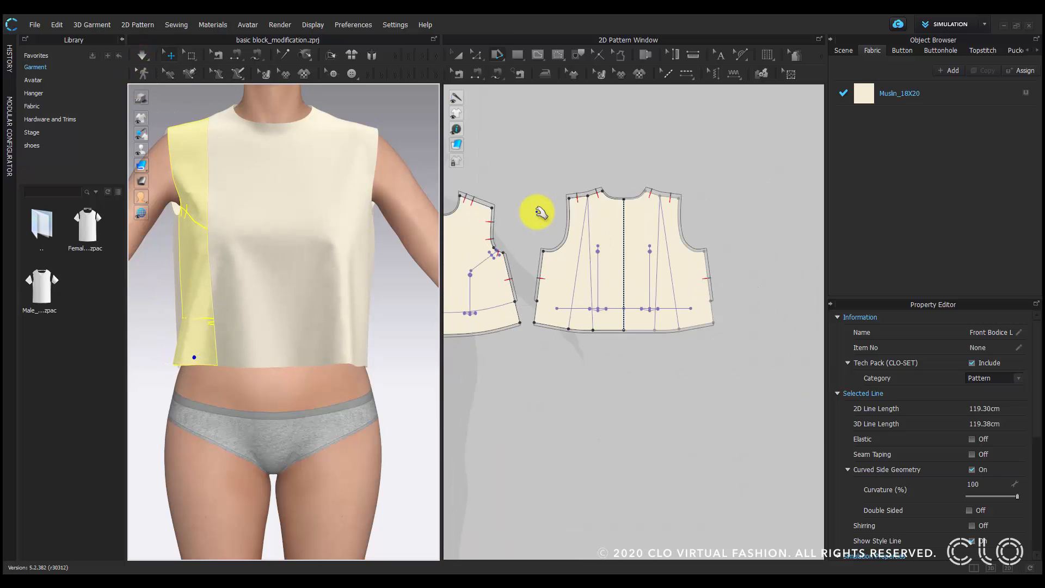
middle_click_drag(665, 243, 667, 248)
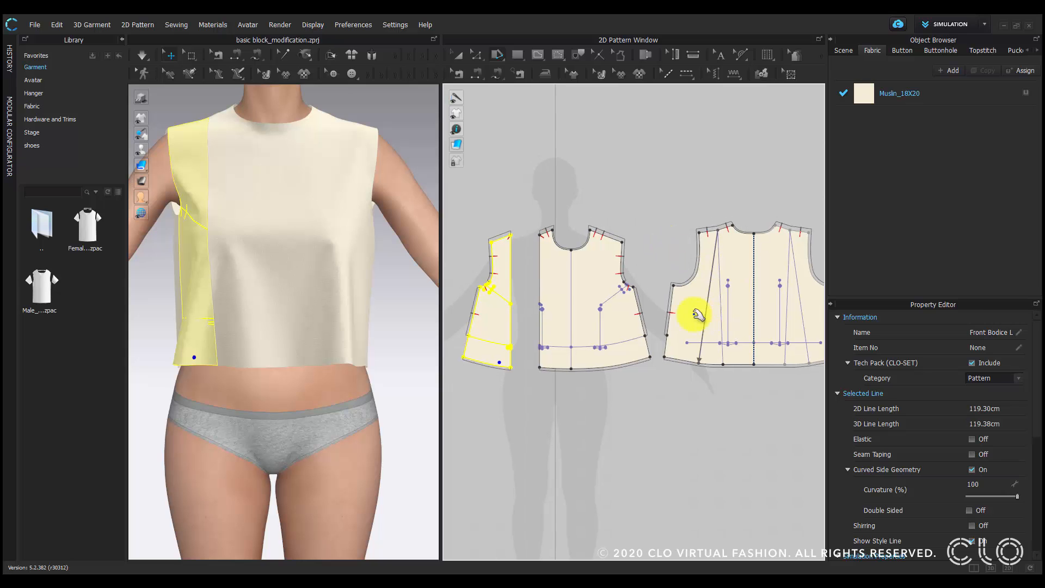
left_click(450, 574)
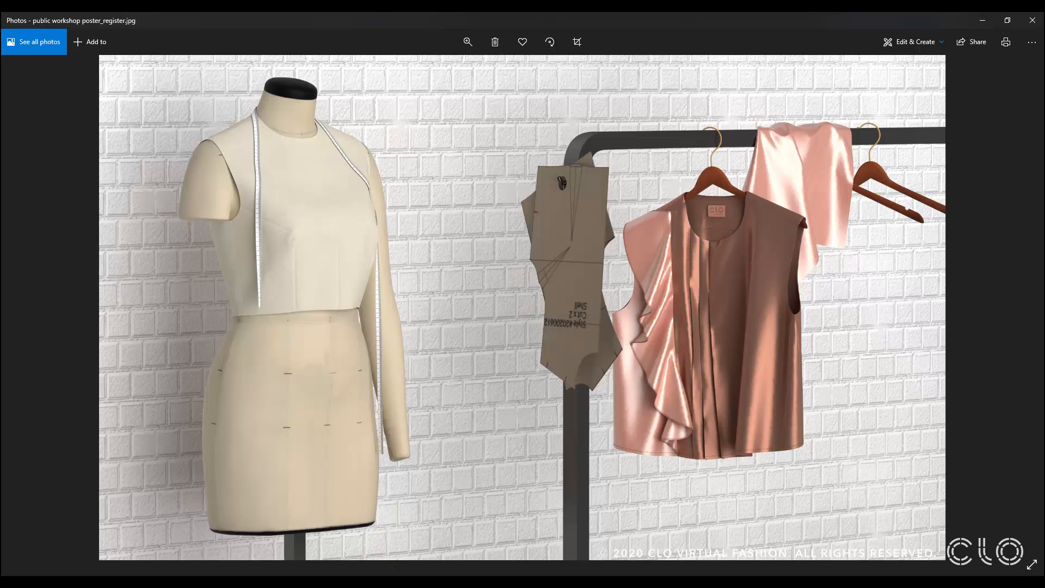
left_click(365, 574)
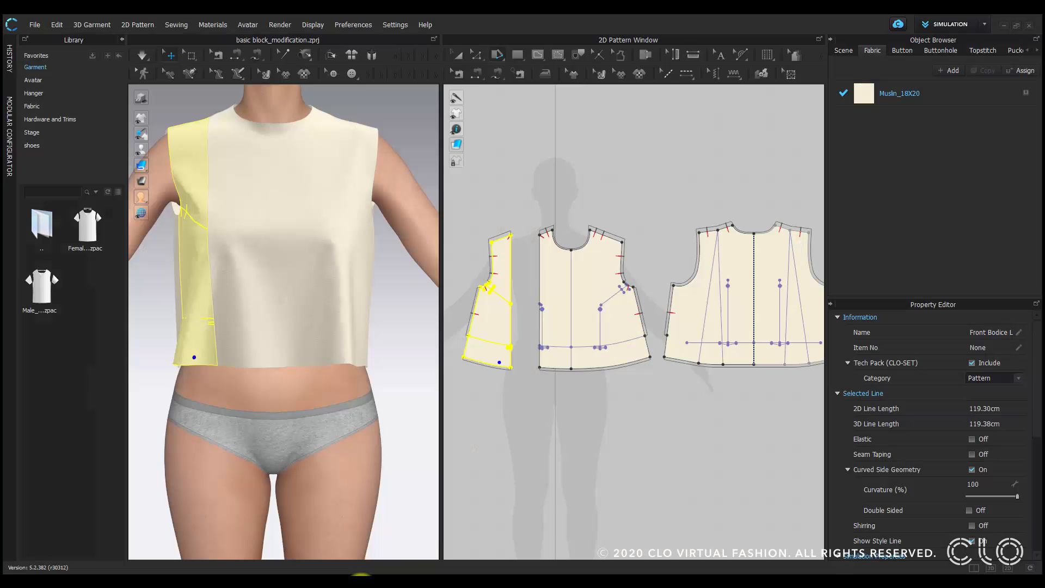
Check the length of the front side panel's straight cut edge with Edit Pattern.
left_click(518, 54)
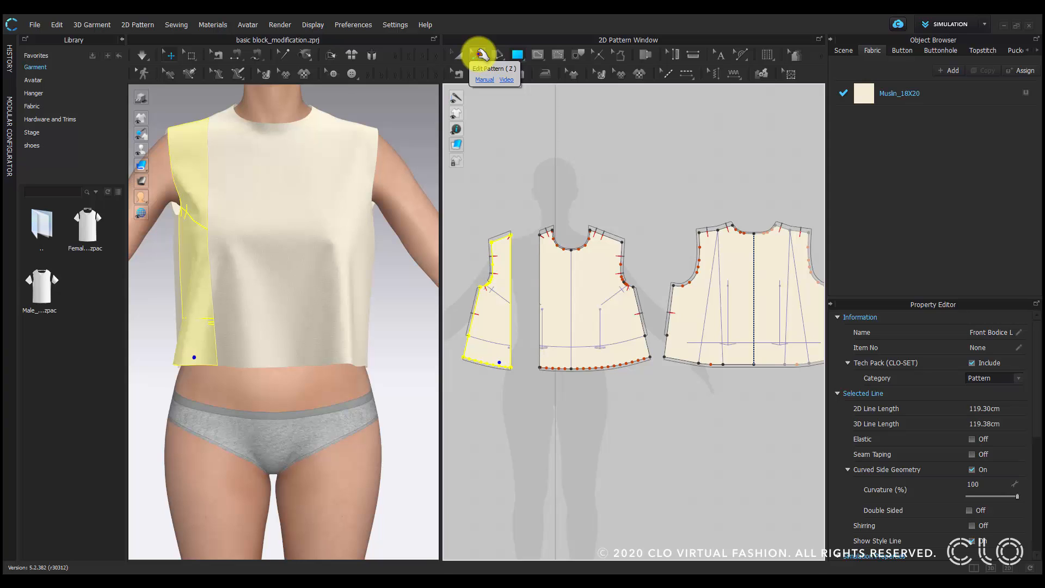
left_click_drag(482, 55, 556, 71)
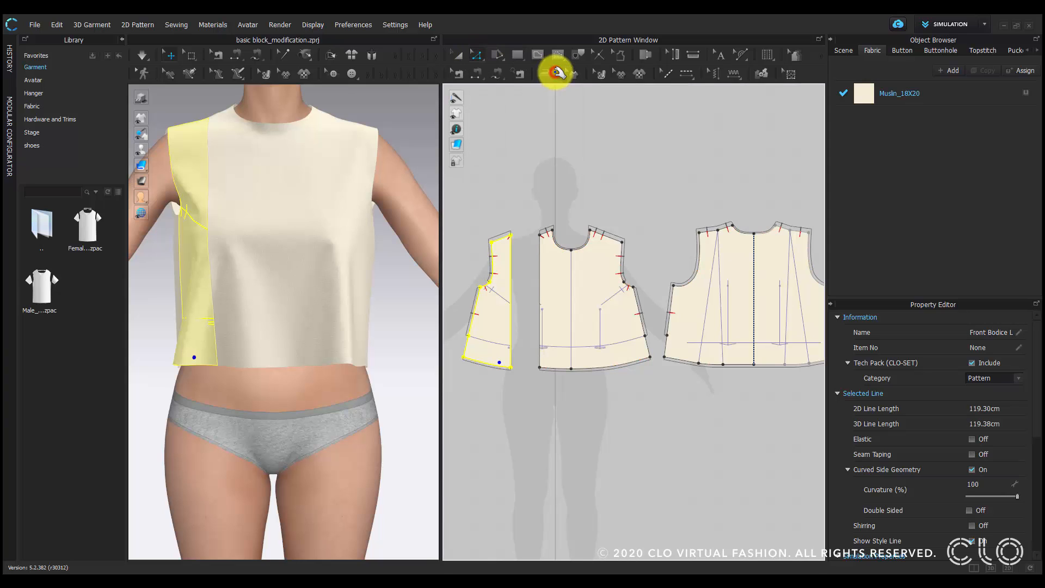
left_click(510, 257)
scroll(514, 293, "up", 6)
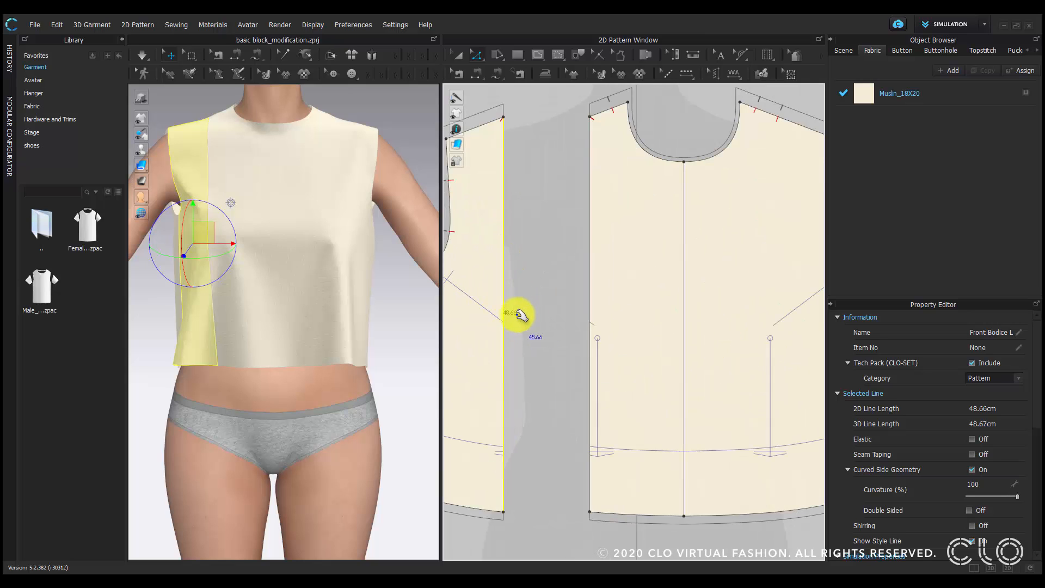
scroll(527, 303, "down", 5)
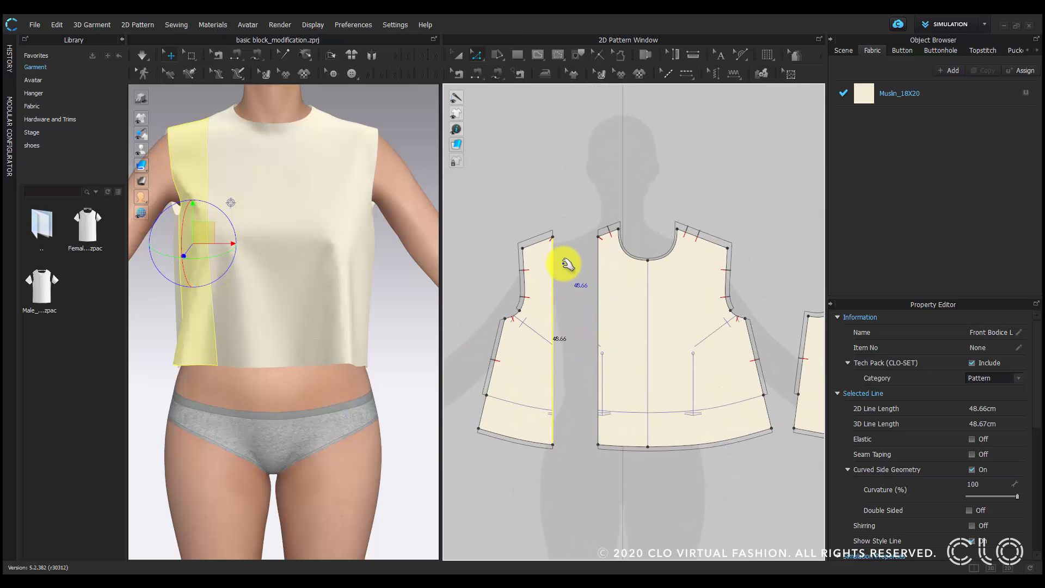
Create a rectangle pattern 10 cm wide and 48.66 cm high in the empty area above the front pieces.
left_click(519, 52)
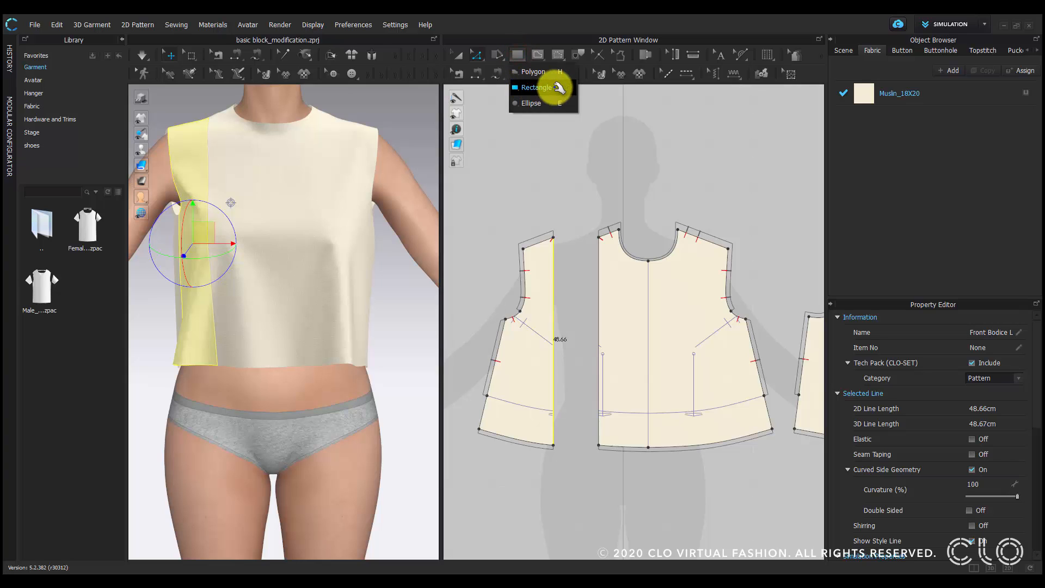
left_click(555, 87)
scroll(567, 116, "down", 3)
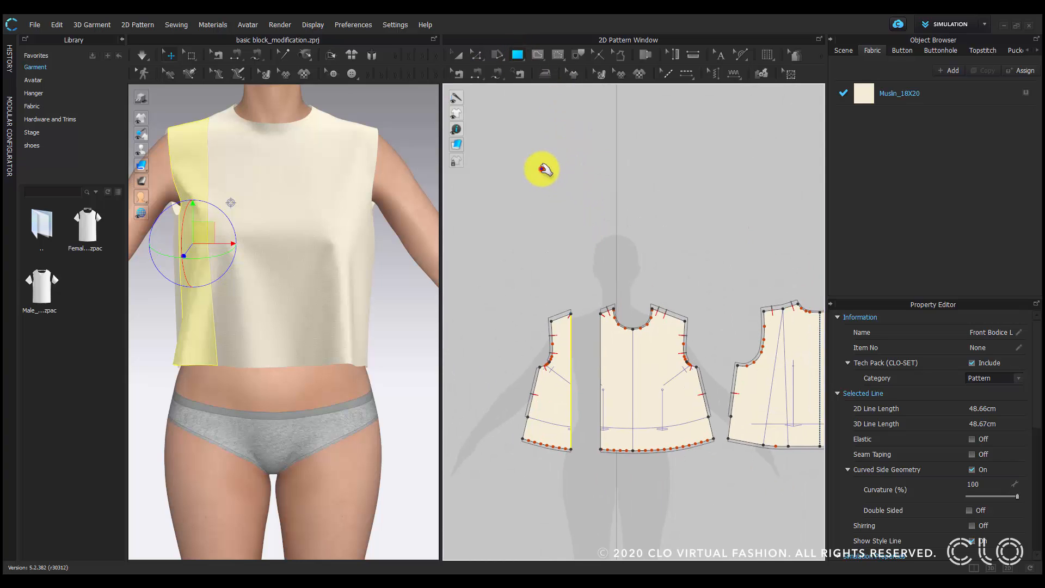
left_click(541, 169)
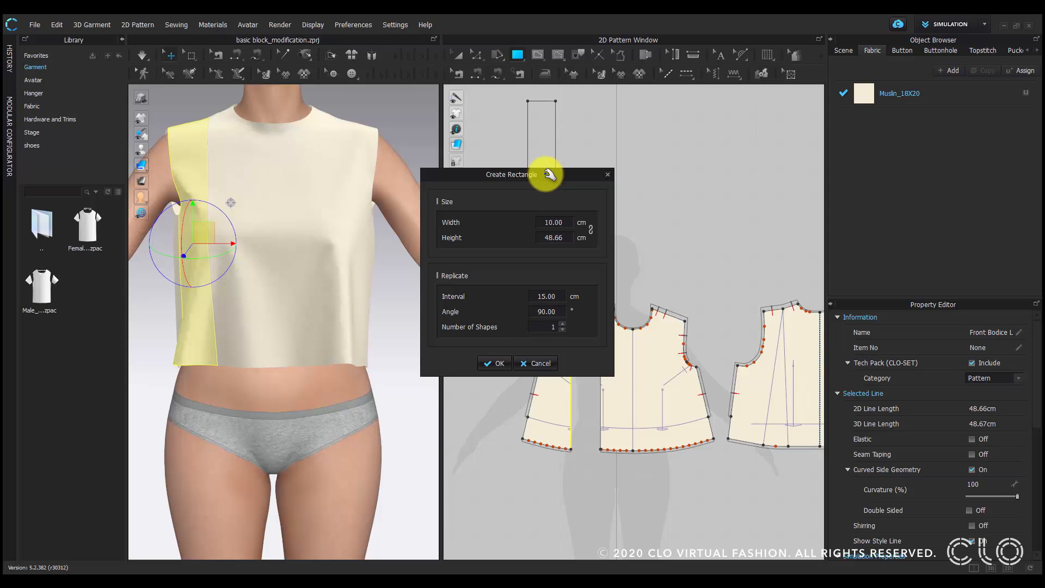
left_click_drag(550, 175, 403, 203)
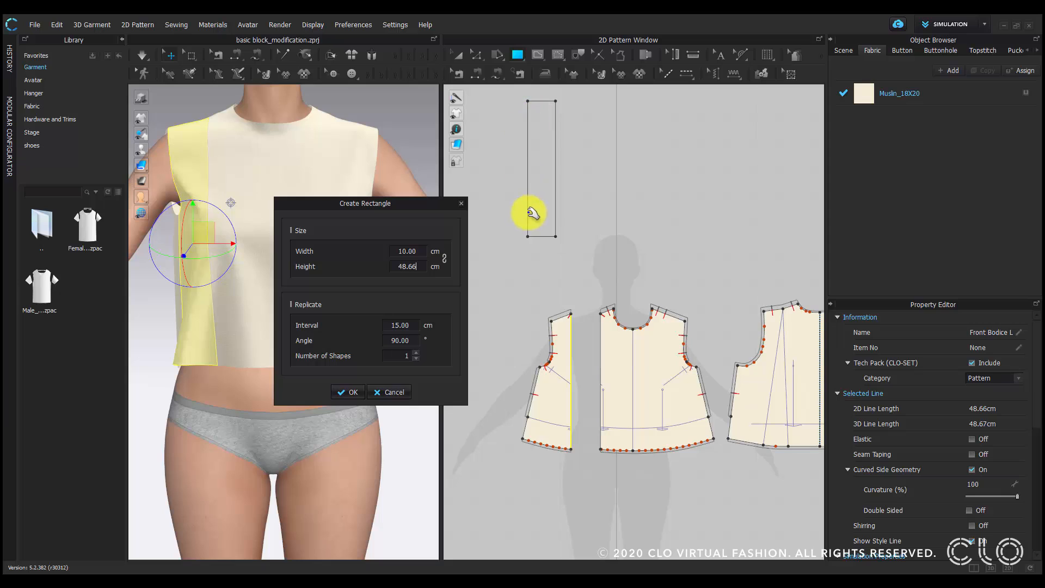
left_click(345, 392)
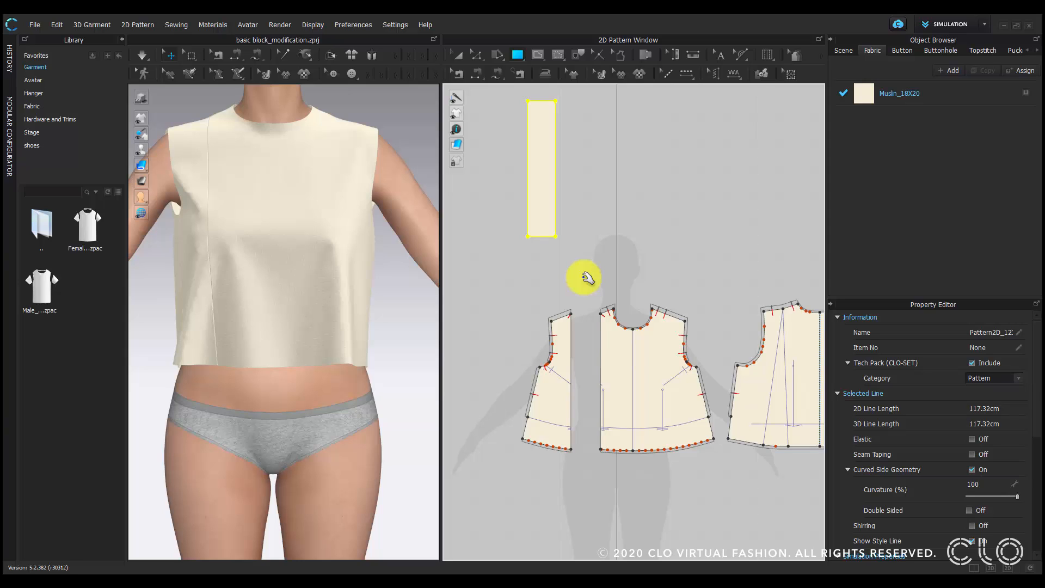
Move the rectangle above the front side panel, lining up its long edge with the panel's cut edge.
left_click(460, 54)
left_click_drag(542, 128, 557, 175)
scroll(559, 179, "up", 3)
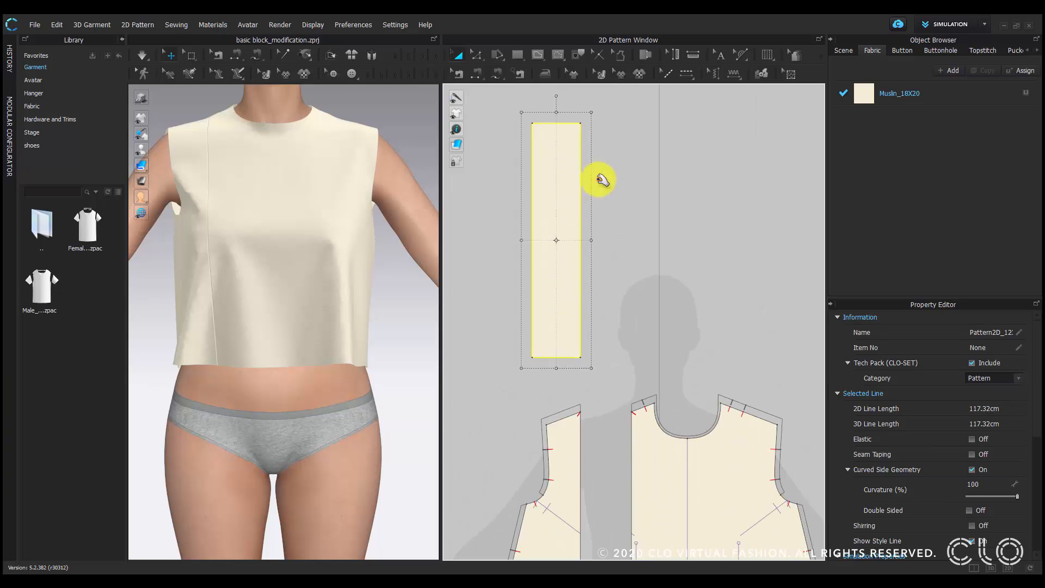
left_click(598, 180)
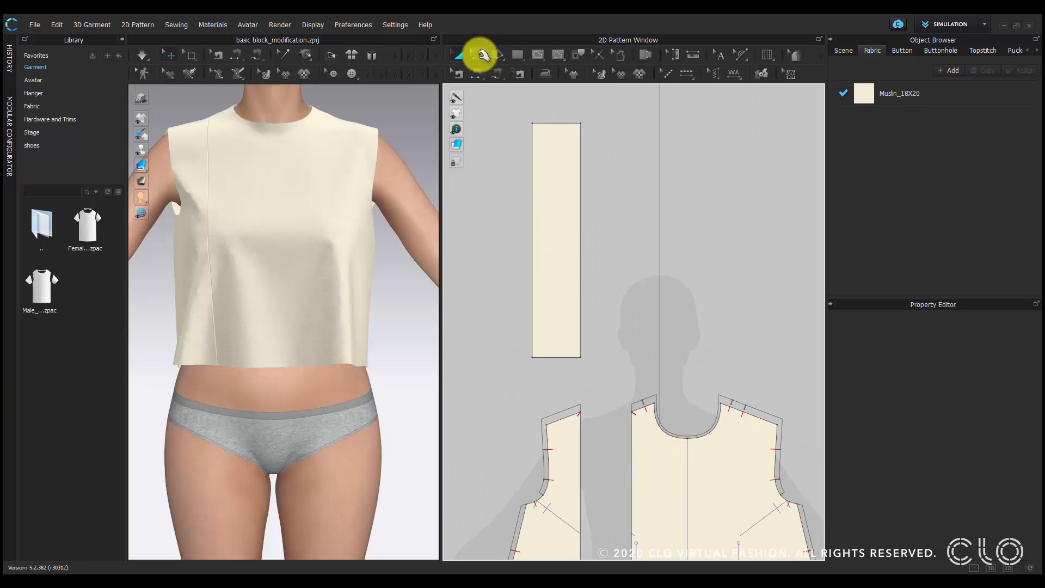
Split the rectangle's right long edge, the one aligned with the panel's cut edge, uniformly into 6 segments.
left_click(477, 54)
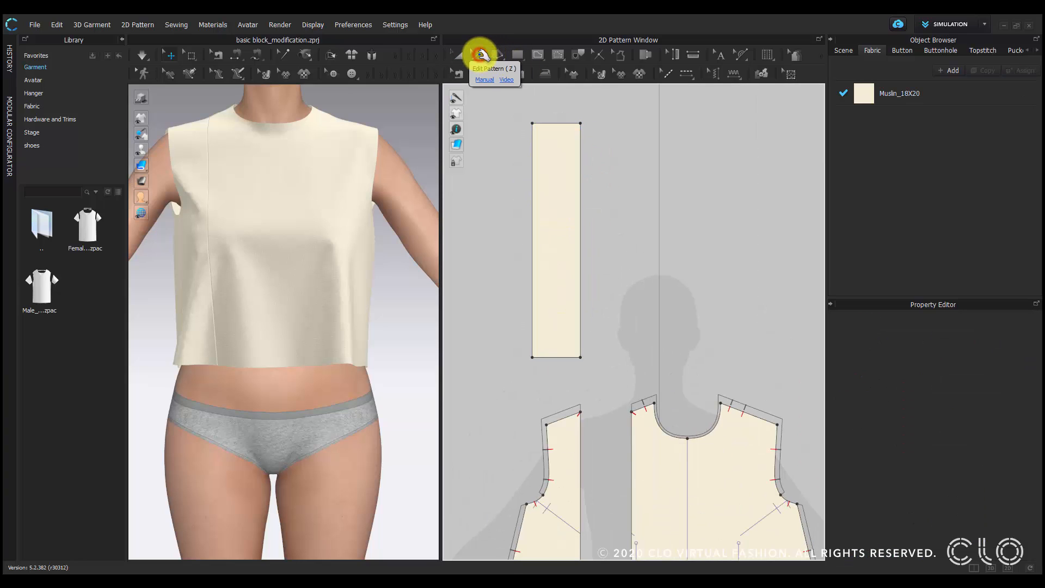
left_click(580, 150)
right_click(581, 150)
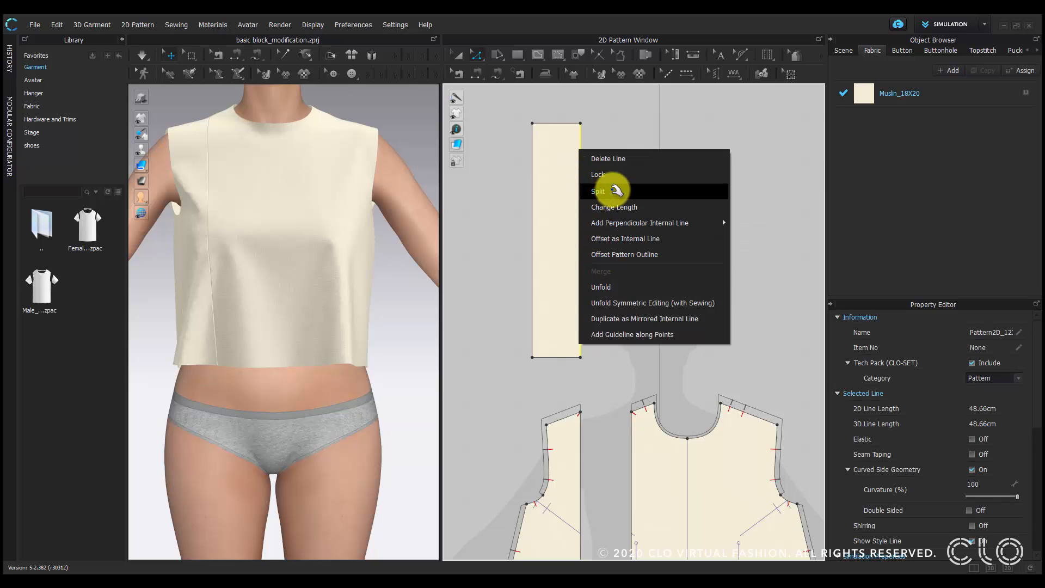
left_click(609, 190)
left_click_drag(564, 158, 448, 128)
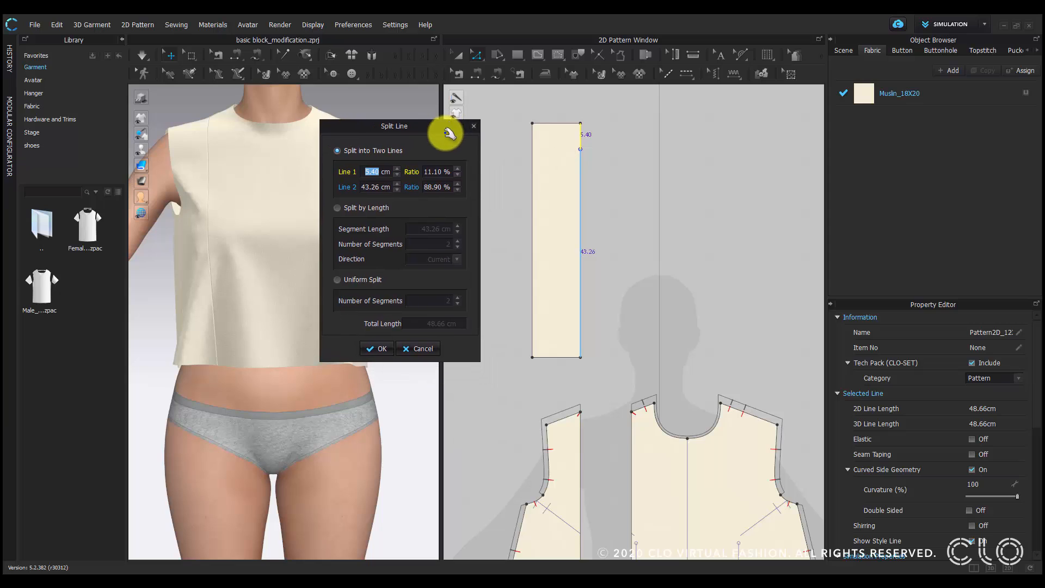
left_click(374, 278)
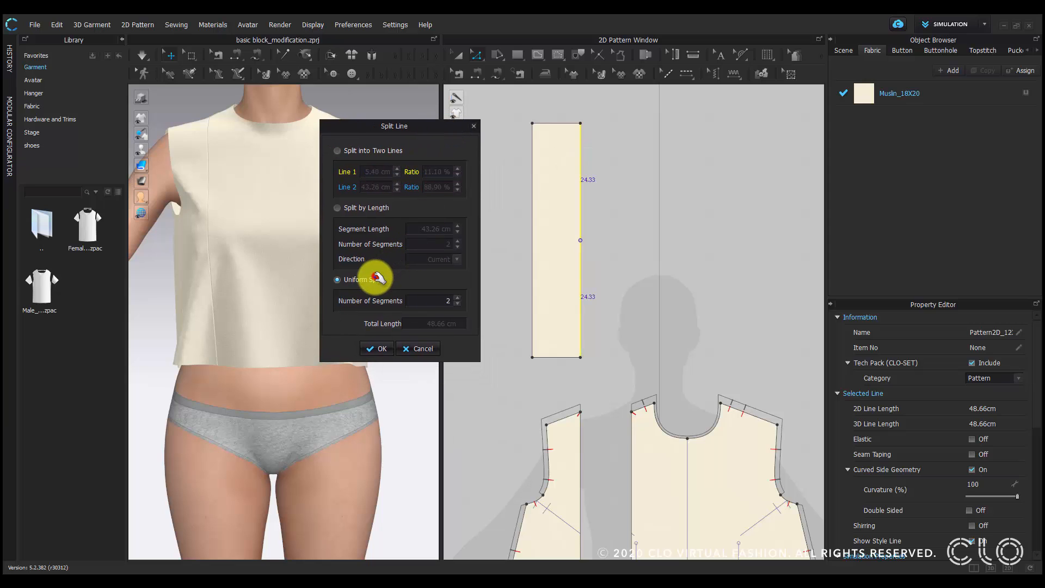
left_click(448, 299)
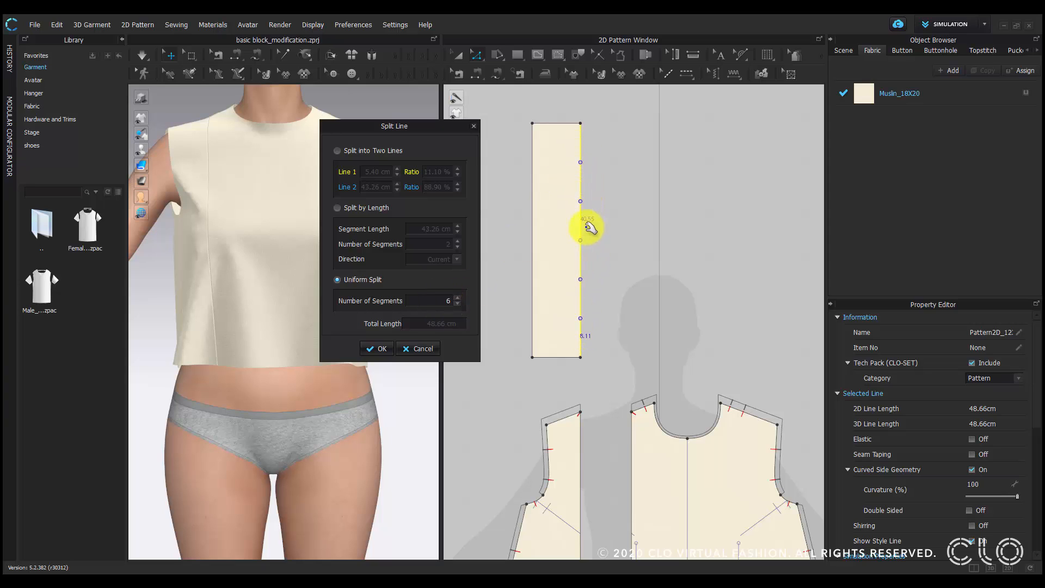
left_click(374, 348)
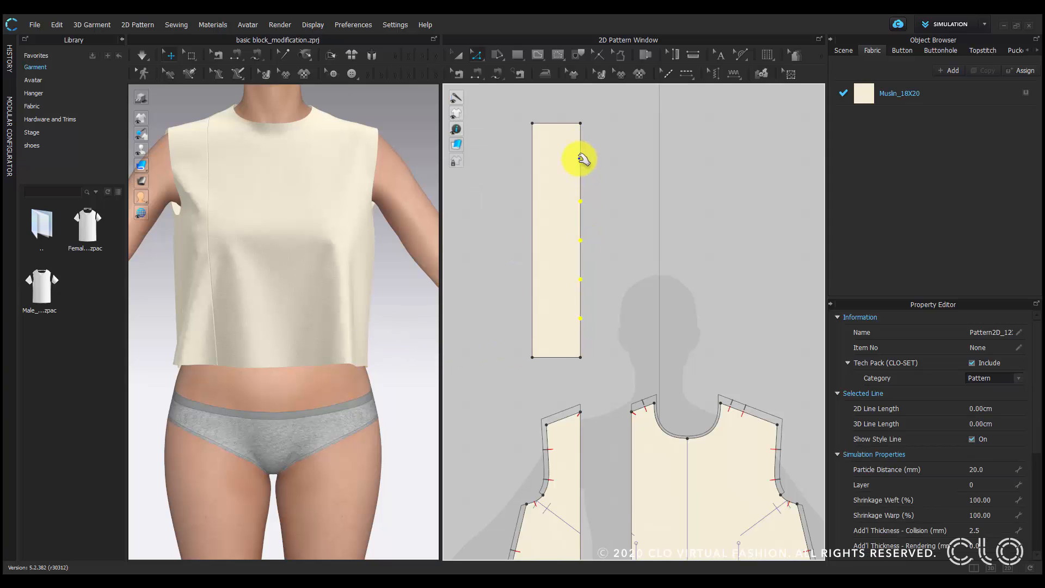
Split the rectangle's left long edge uniformly into 6 segments and deselect the new points.
left_click(532, 150)
right_click(532, 154)
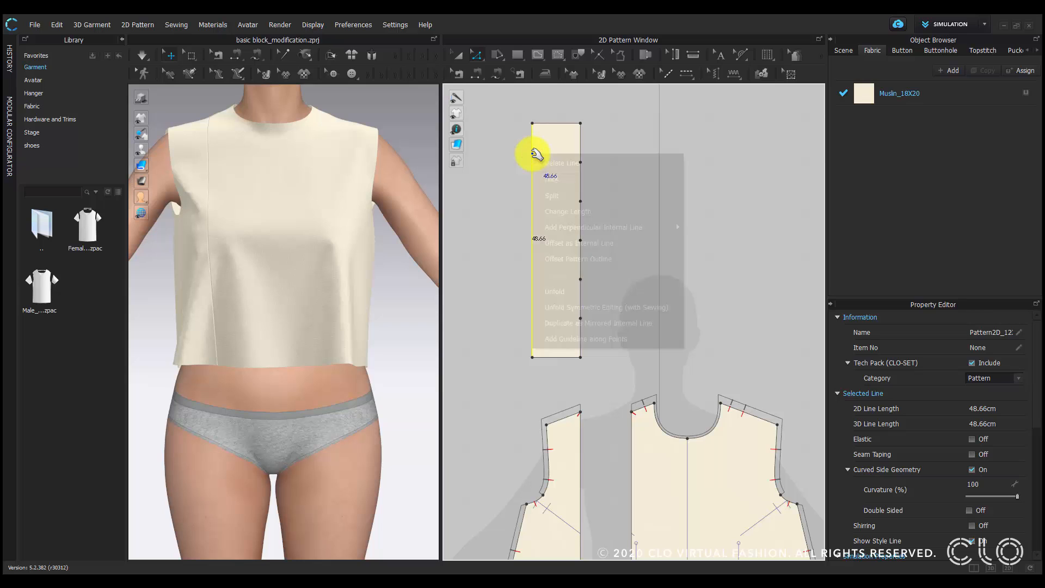
left_click(567, 196)
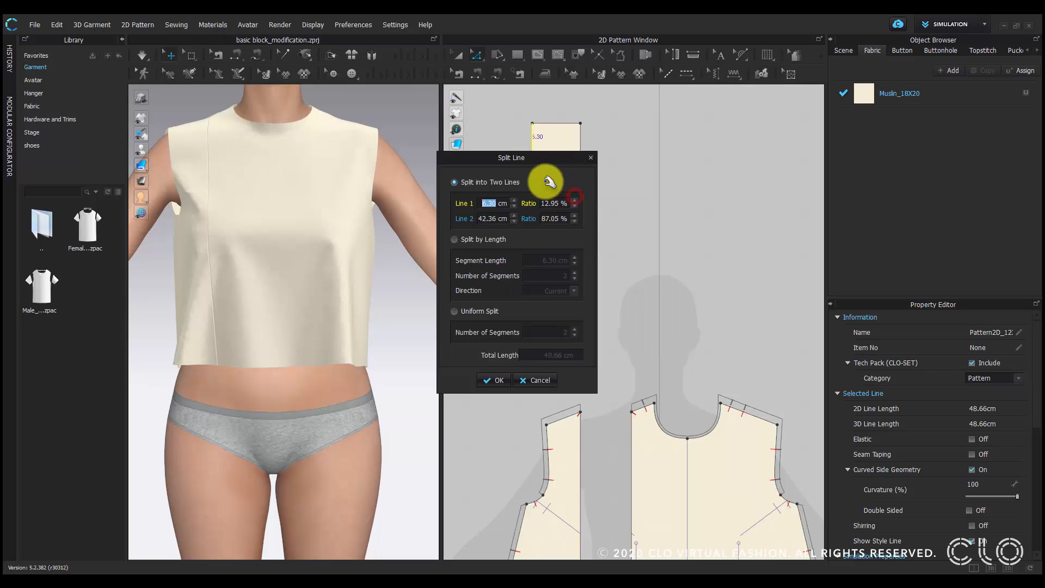
left_click_drag(550, 158, 431, 142)
left_click(371, 295)
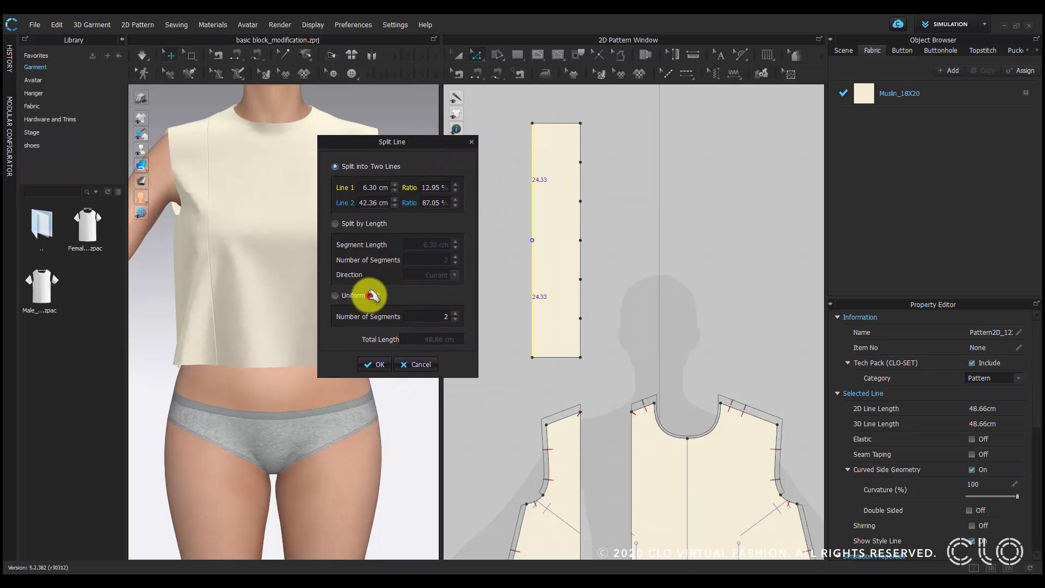
left_click(451, 317)
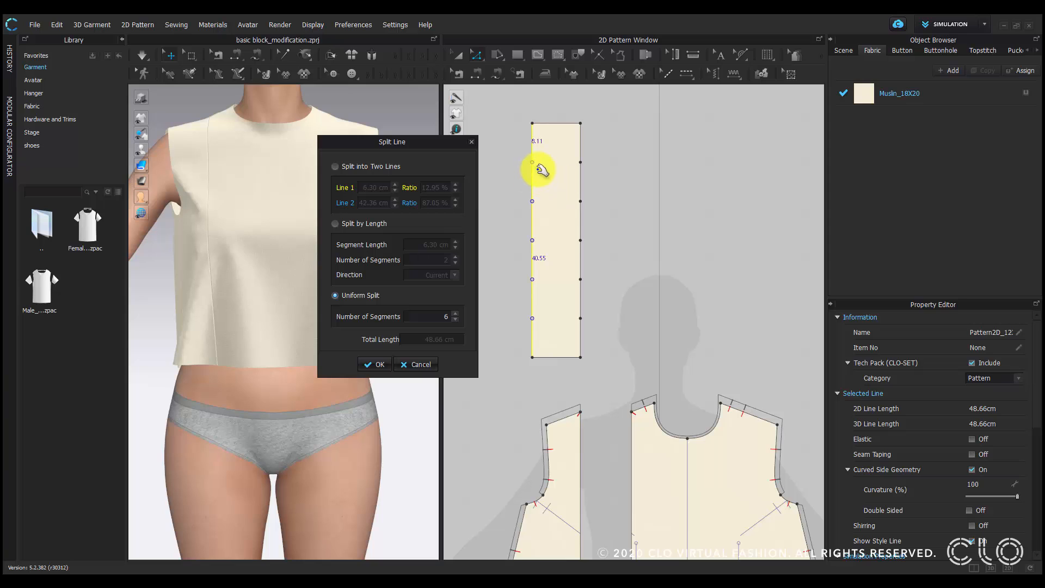
left_click(375, 364)
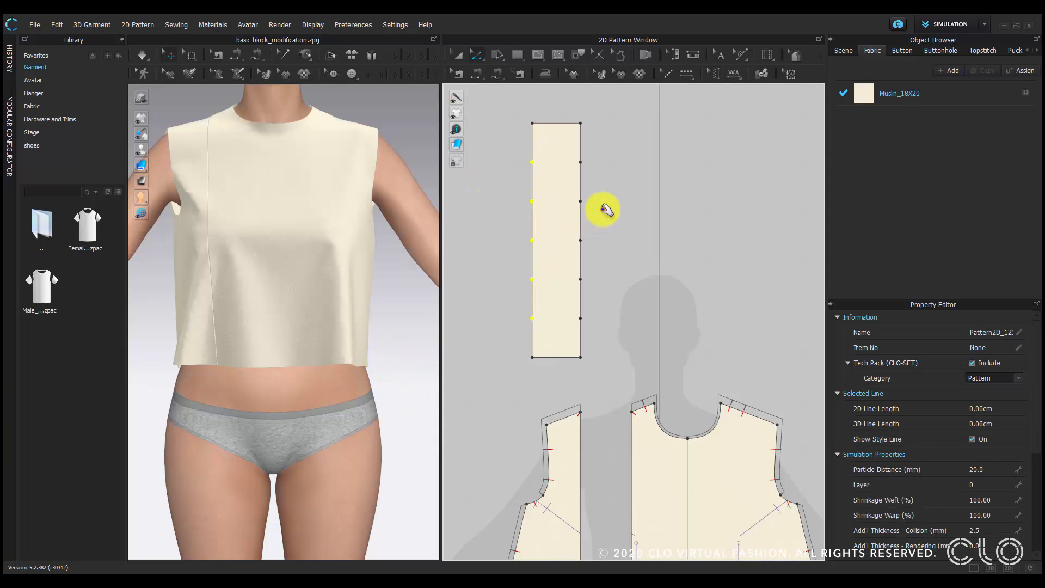
left_click(604, 210)
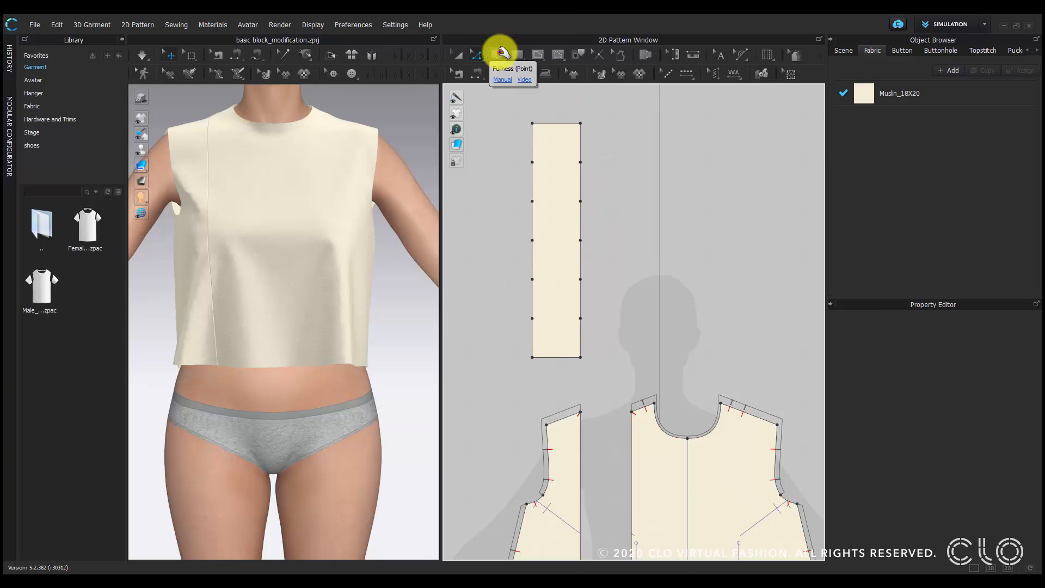
Start Fullness (Line) with the rectangle's top right segment as fullness line and top left segment as slash line, setting slash length 15 cm.
left_click(496, 53)
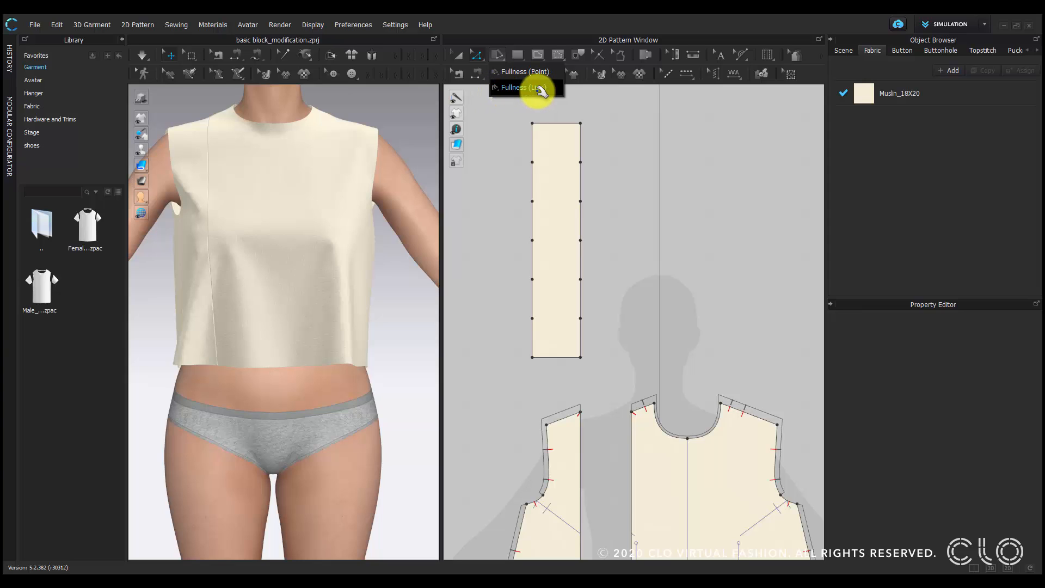
left_click(539, 88)
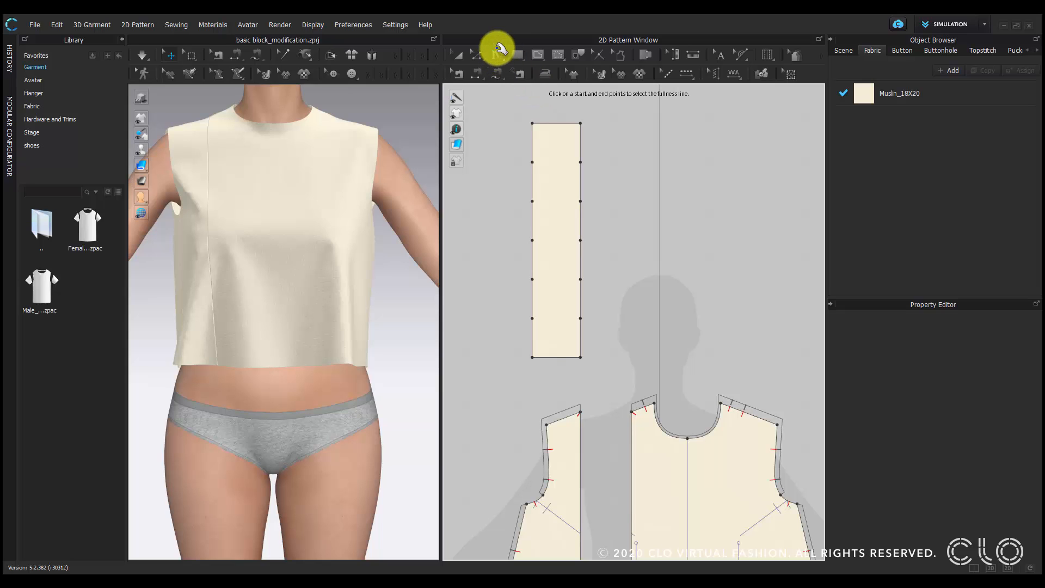
scroll(626, 158, "up", 2)
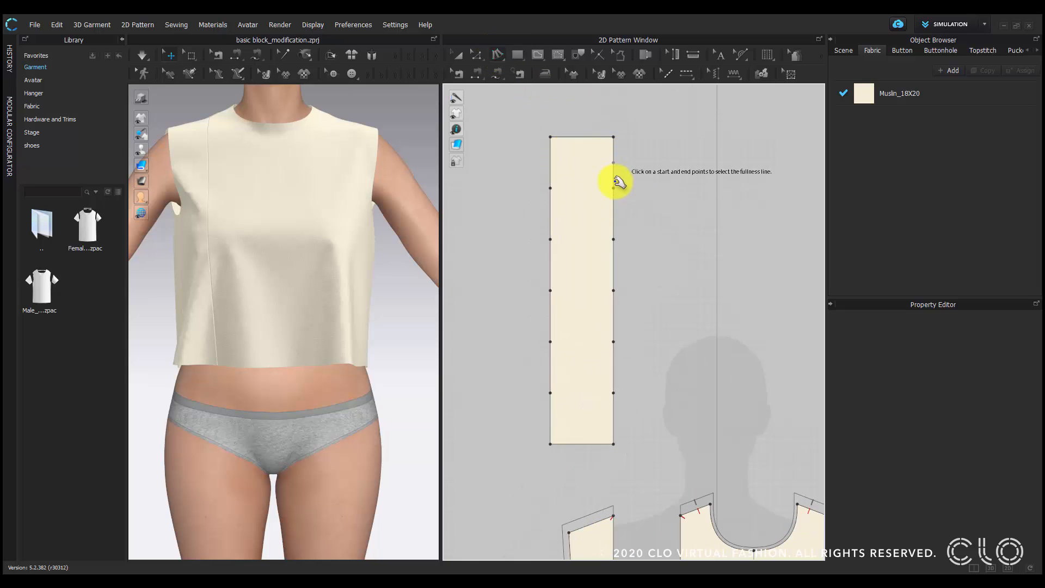
left_click(614, 136)
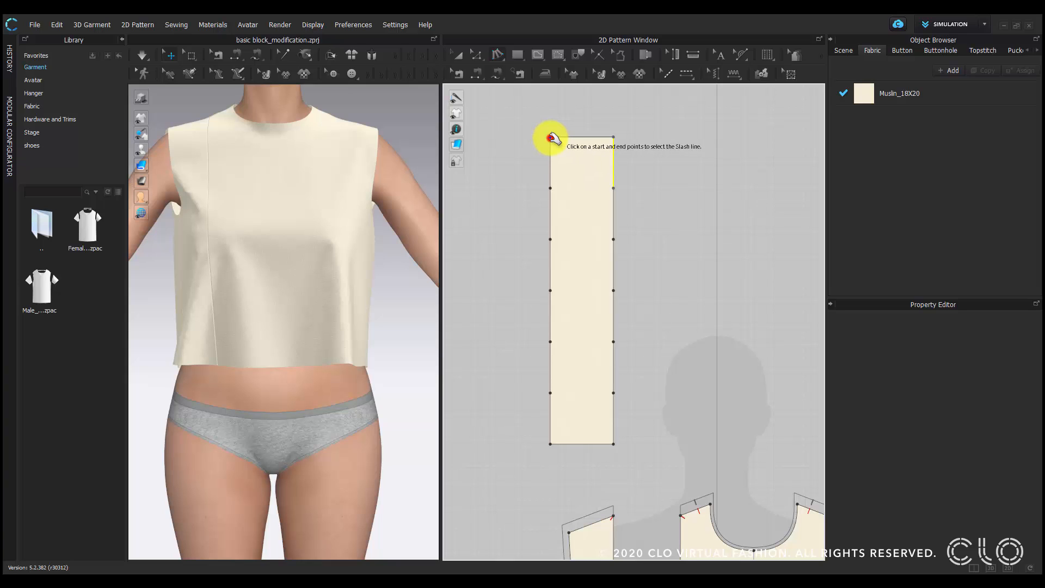
left_click(551, 137)
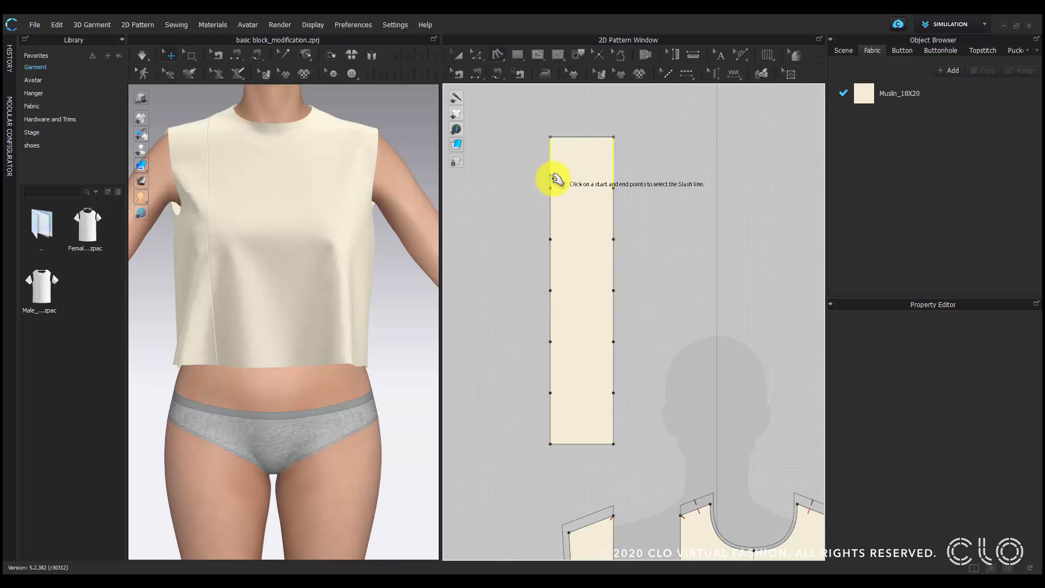
left_click(551, 184)
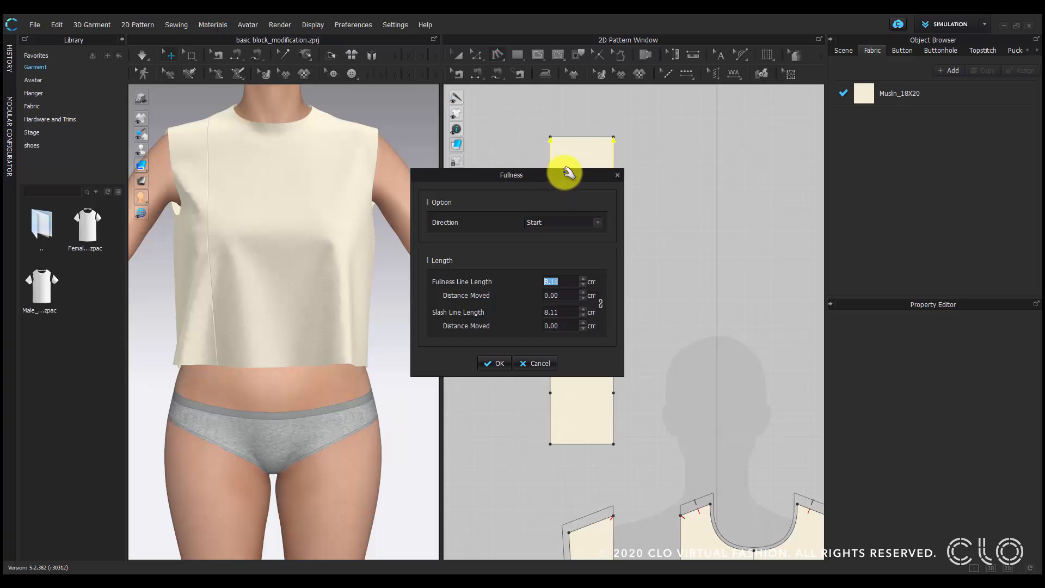
left_click_drag(566, 171, 447, 133)
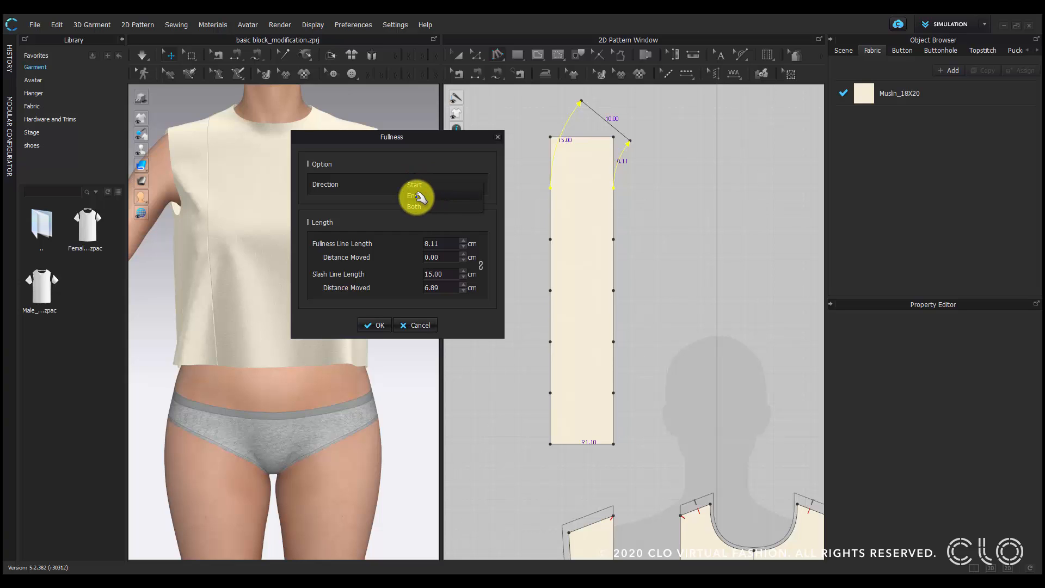
Compare the End and Both fullness directions in the preview and apply the fullness with direction End.
left_click(423, 197)
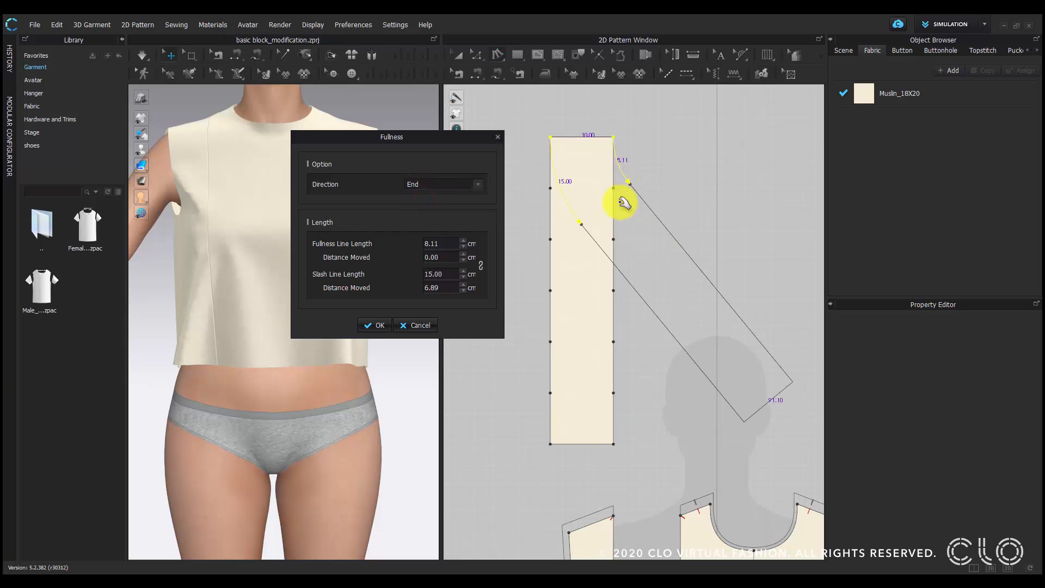
left_click(458, 185)
left_click(453, 196)
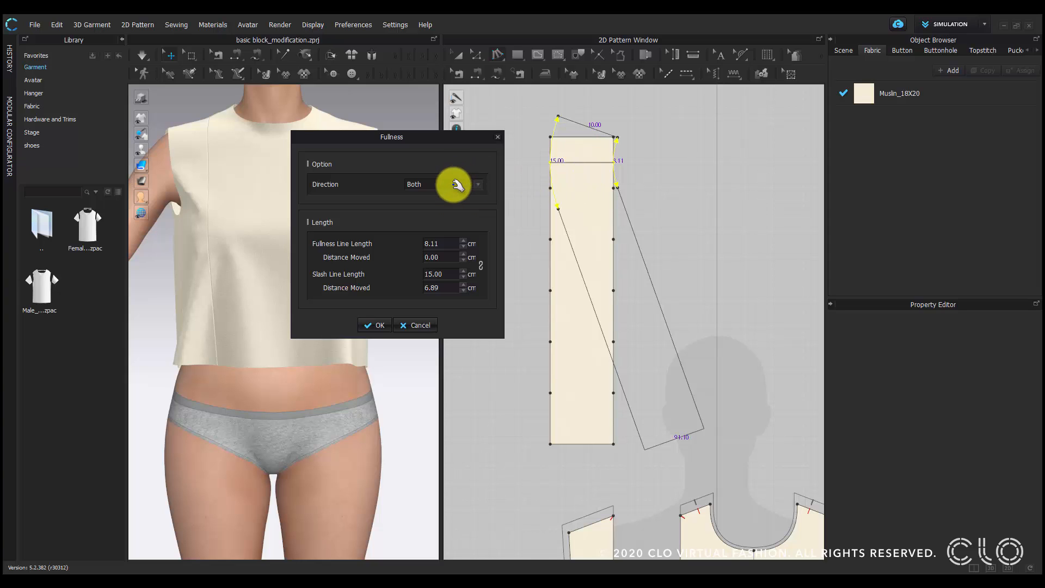
left_click(456, 185)
left_click(431, 173)
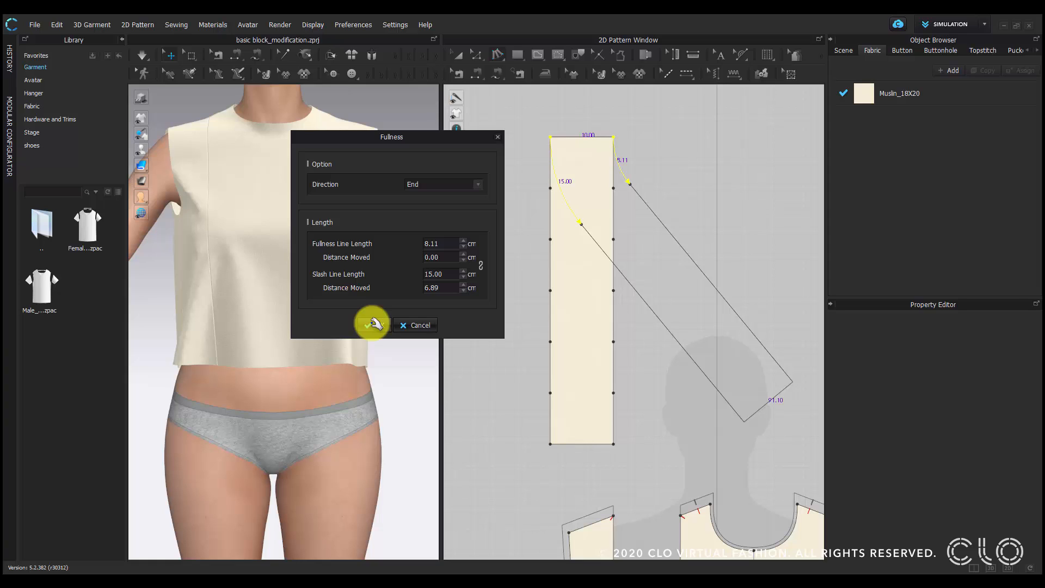
left_click(373, 325)
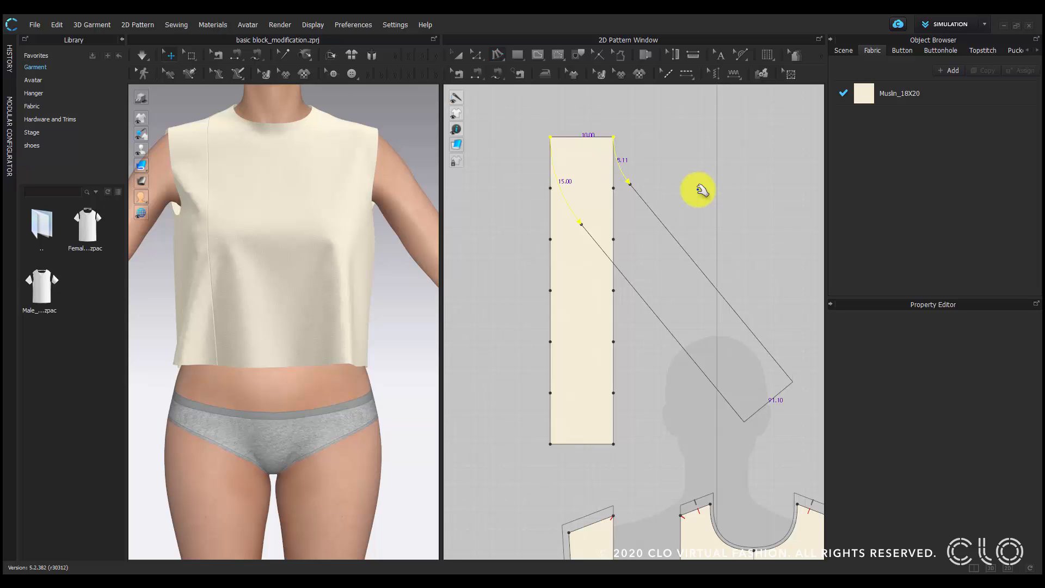
Add line fullness to the strip's second pair of segments with direction End and a slash line length of 15 cm.
scroll(694, 187, "down", 2)
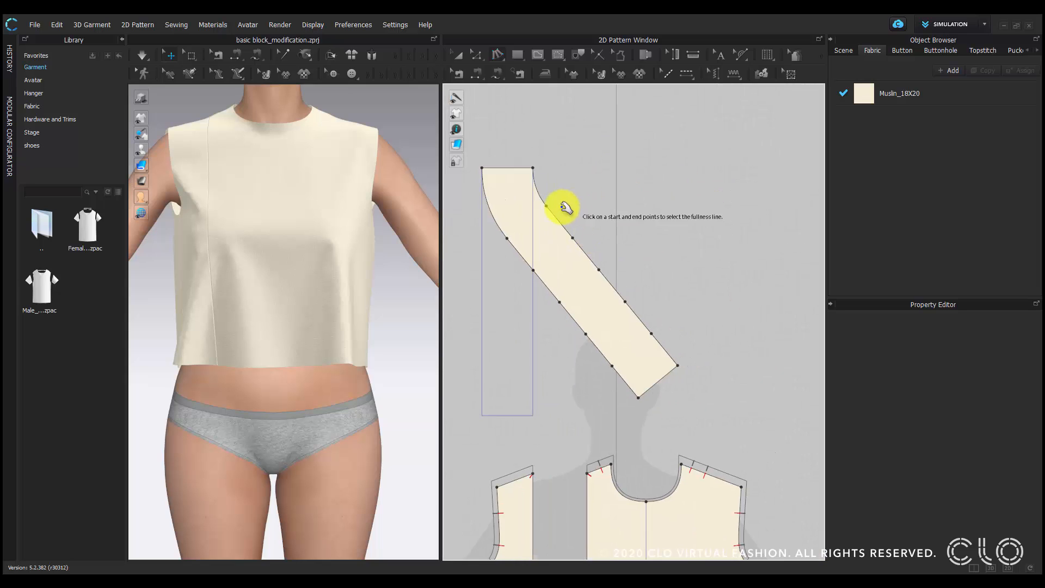
left_click(547, 204)
left_click(572, 237)
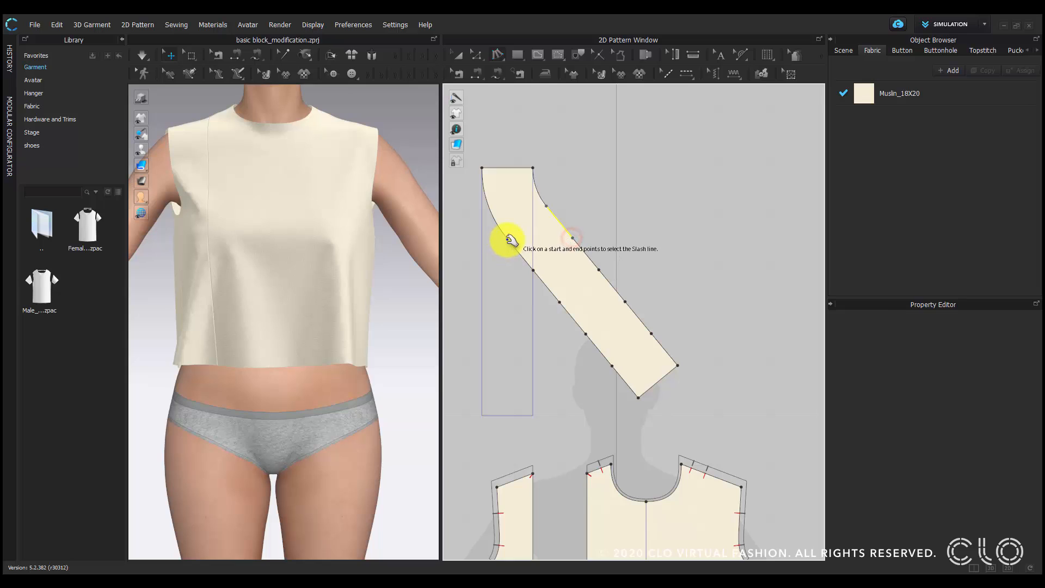
left_click(532, 271)
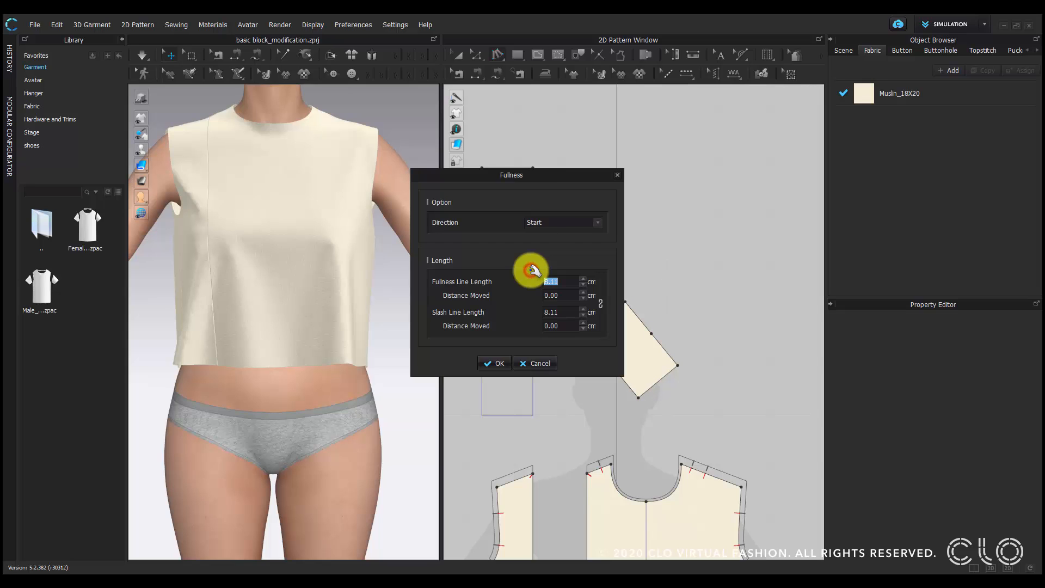
left_click_drag(543, 179, 390, 175)
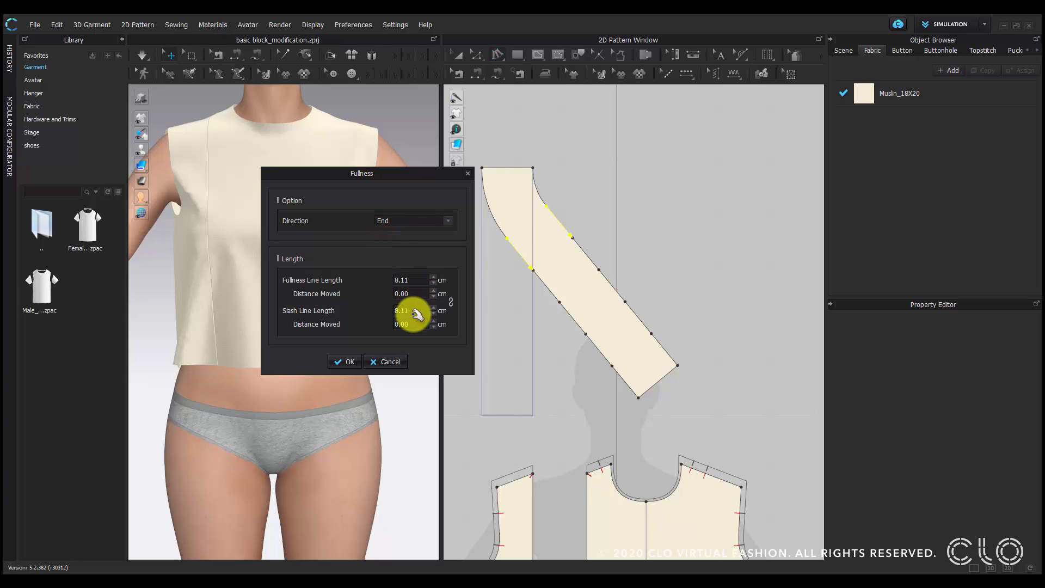
type("15")
key("Return")
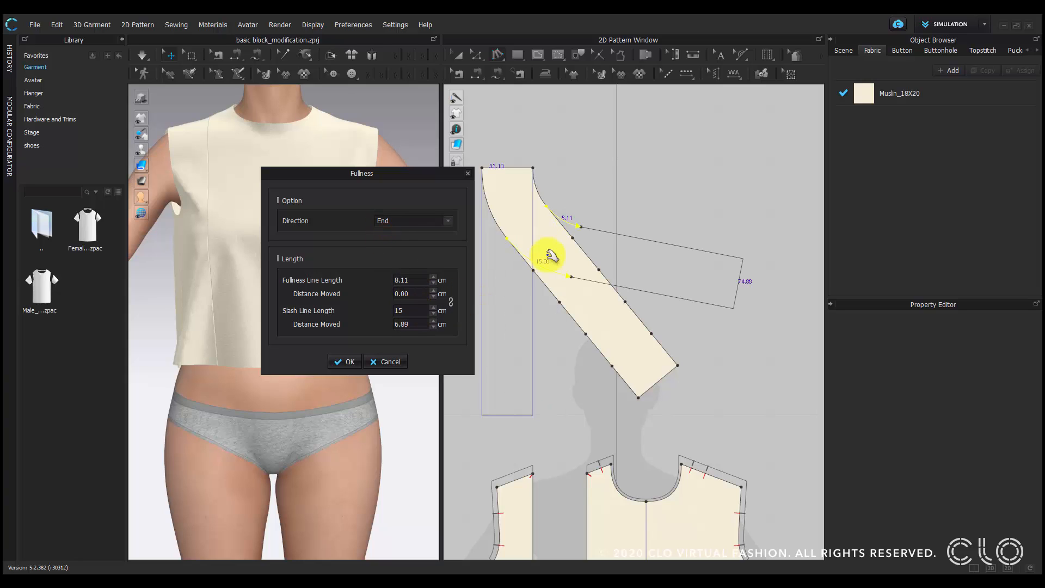
left_click(336, 362)
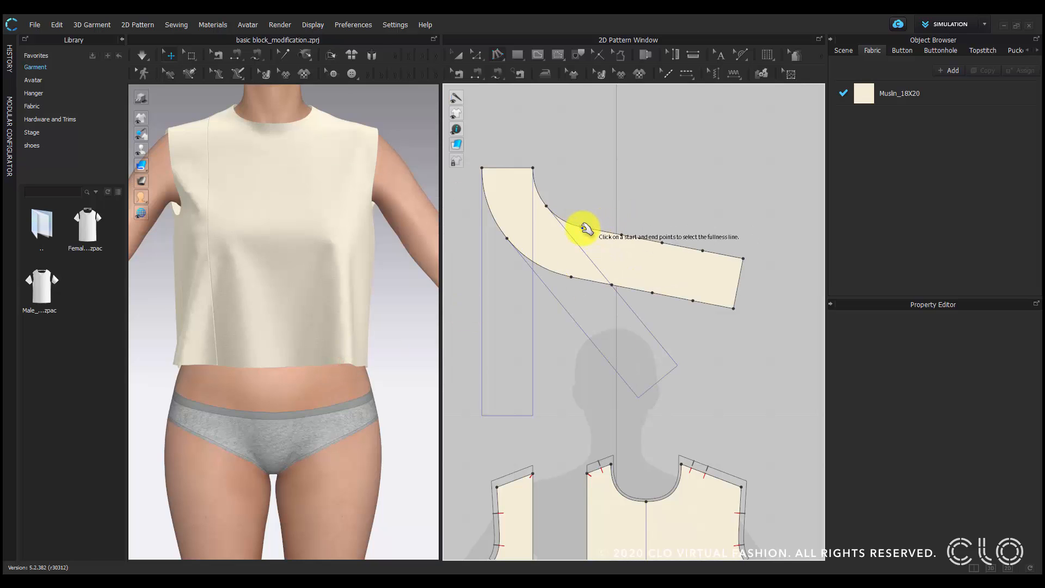
Add line fullness to the strip's third pair of segments with direction End and a slash line length of 15 cm.
left_click(581, 227)
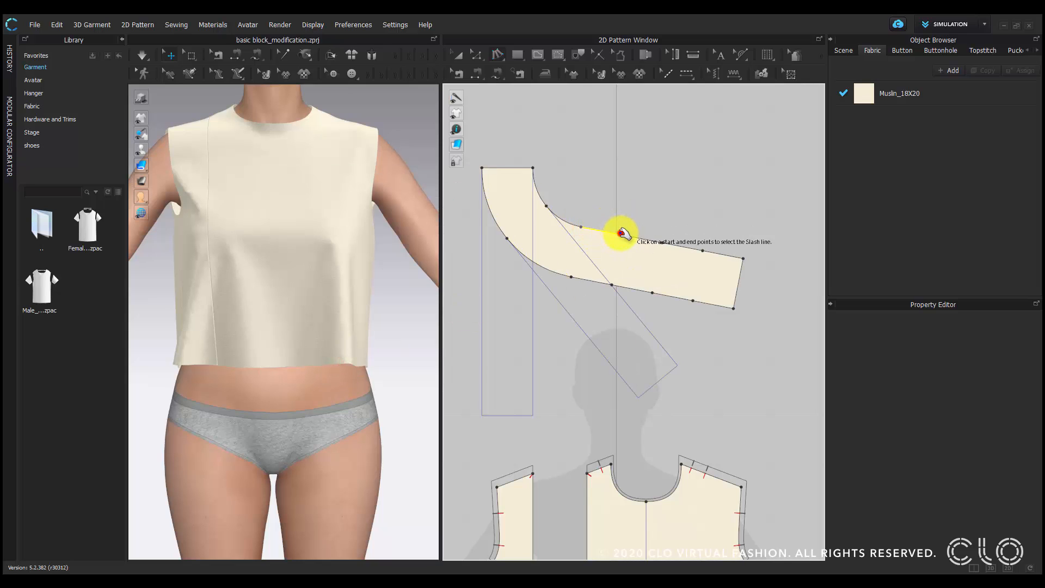
left_click(621, 235)
left_click(569, 276)
left_click(611, 282)
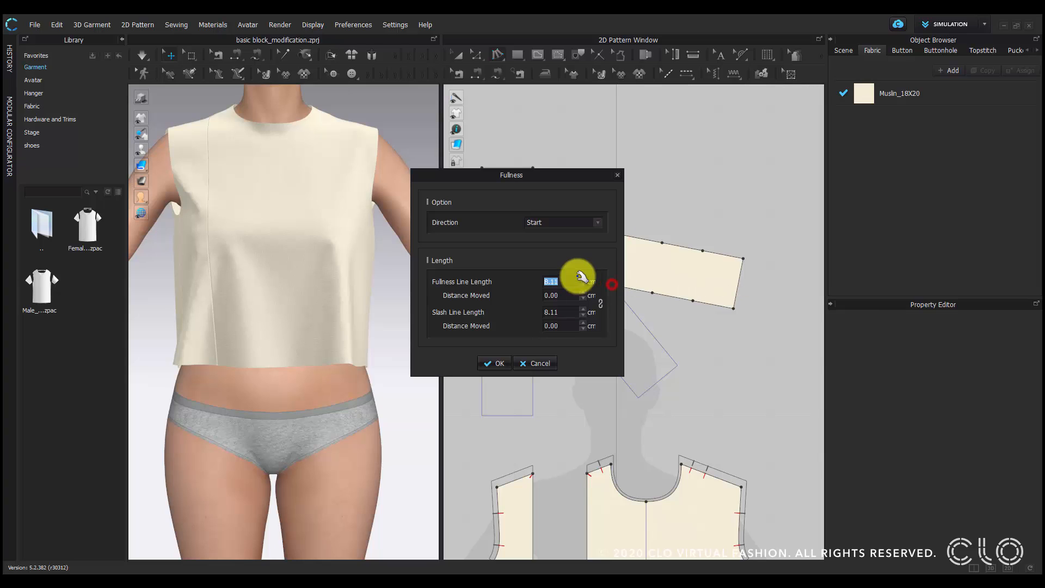
left_click(535, 220)
left_click(536, 233)
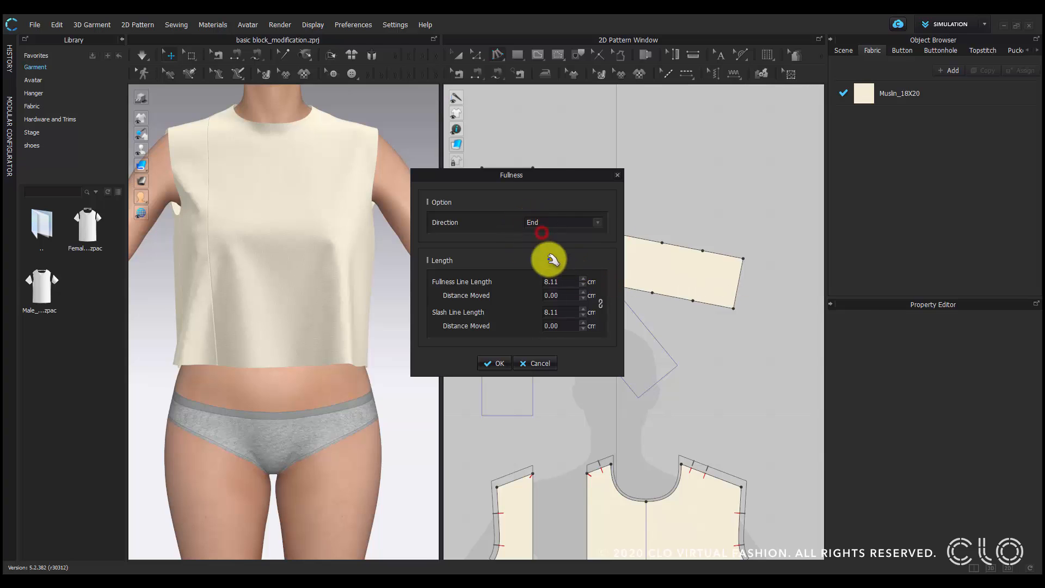
left_click(566, 309)
type("15")
left_click_drag(540, 173, 426, 156)
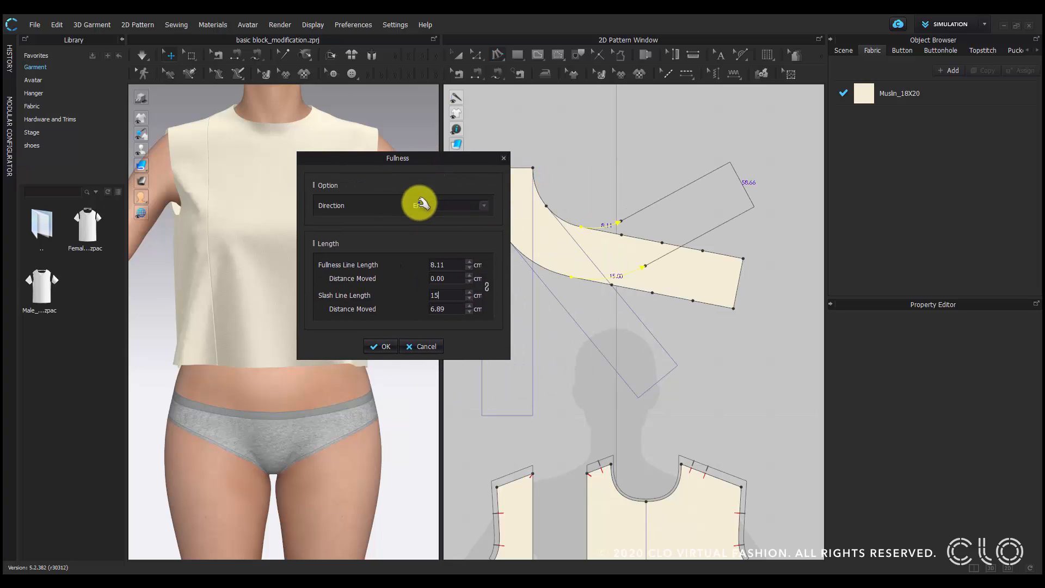
left_click(379, 347)
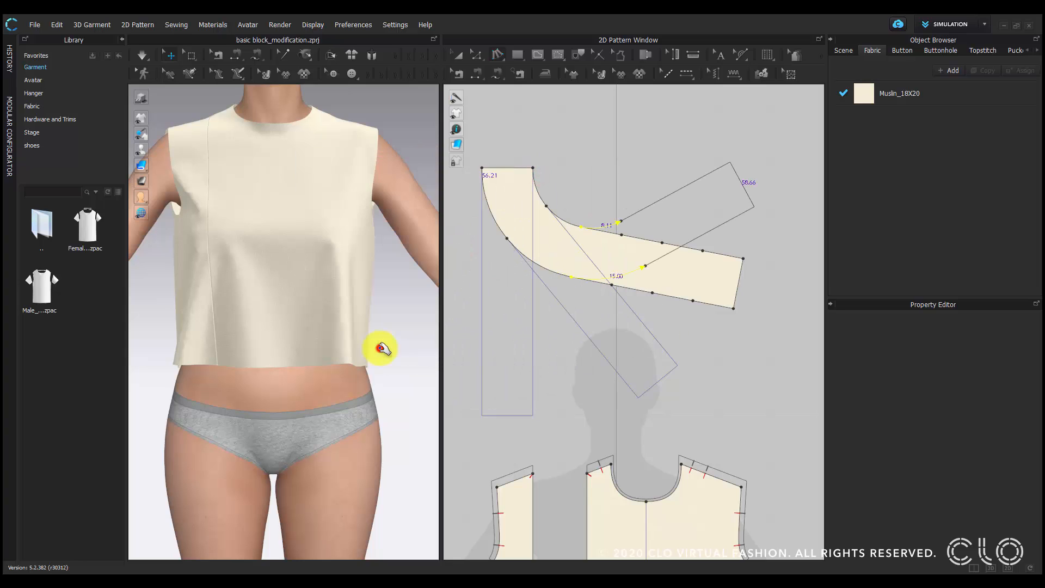
Add line fullness to the strip's fourth pair of segments with direction End and a slash line length of 15 cm.
left_click(625, 221)
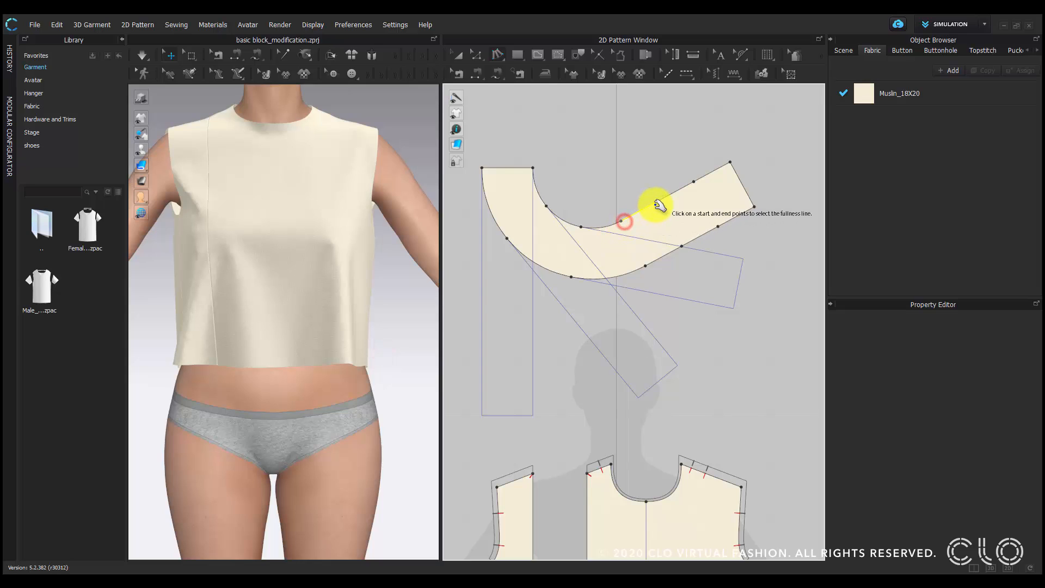
left_click(658, 202)
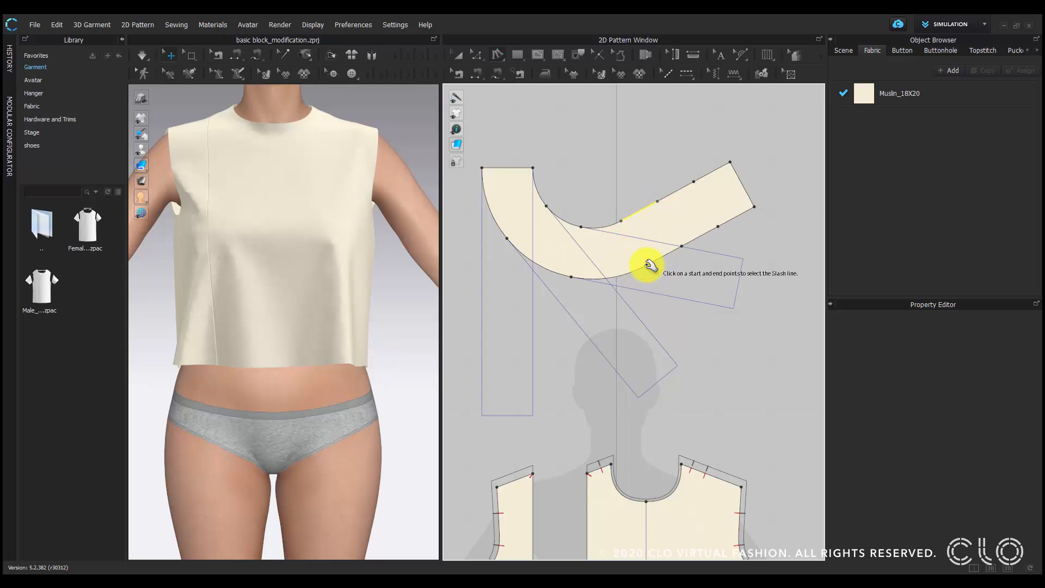
left_click(646, 265)
left_click(681, 246)
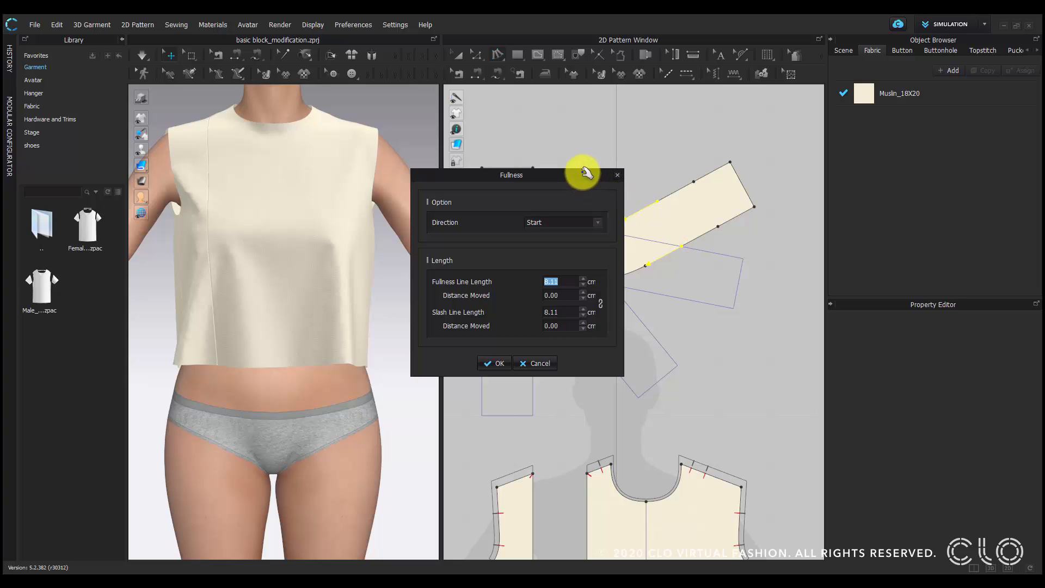
left_click_drag(581, 172, 449, 160)
left_click(436, 205)
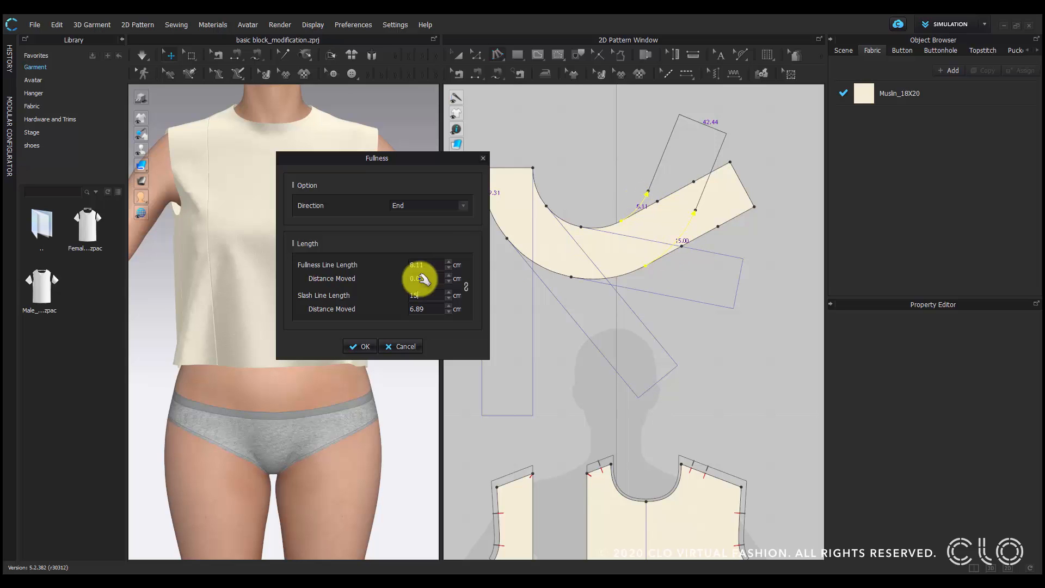
left_click(359, 345)
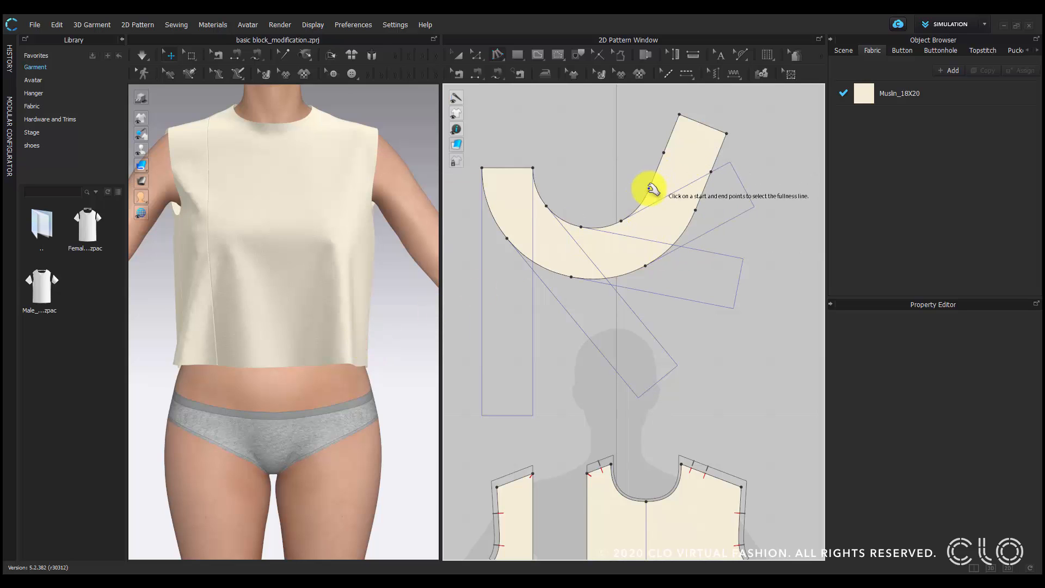
Add line fullness to the strip's fifth pair of segments with direction End and a slash line length of 15 cm.
left_click(647, 190)
left_click(664, 154)
left_click(696, 207)
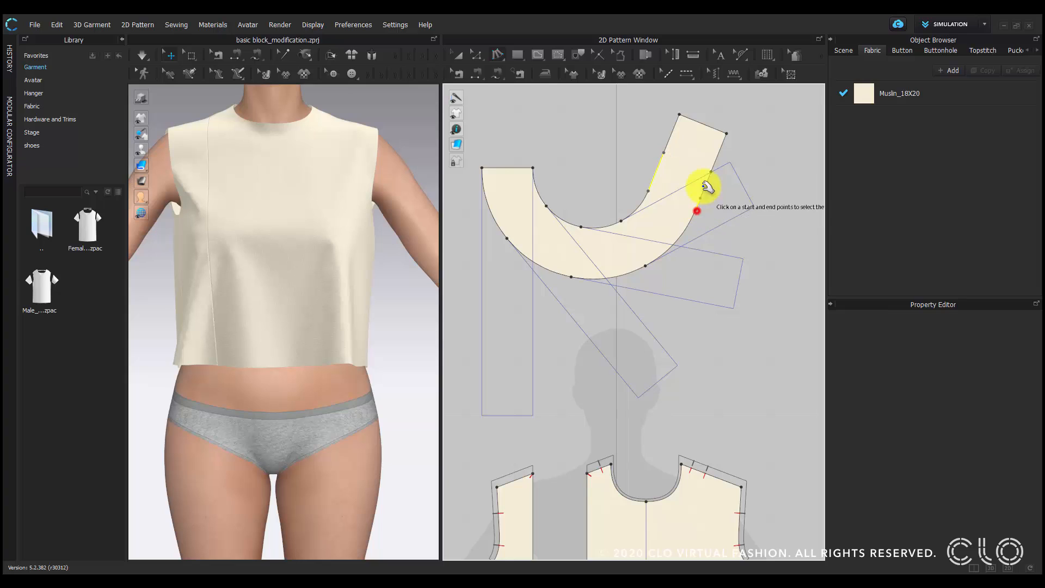
left_click(711, 172)
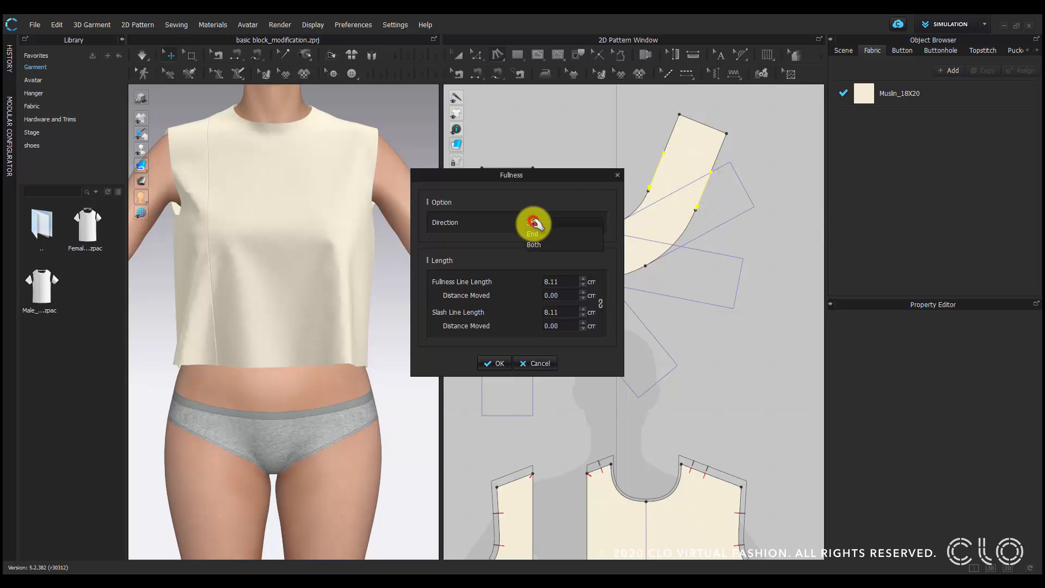
left_click(532, 234)
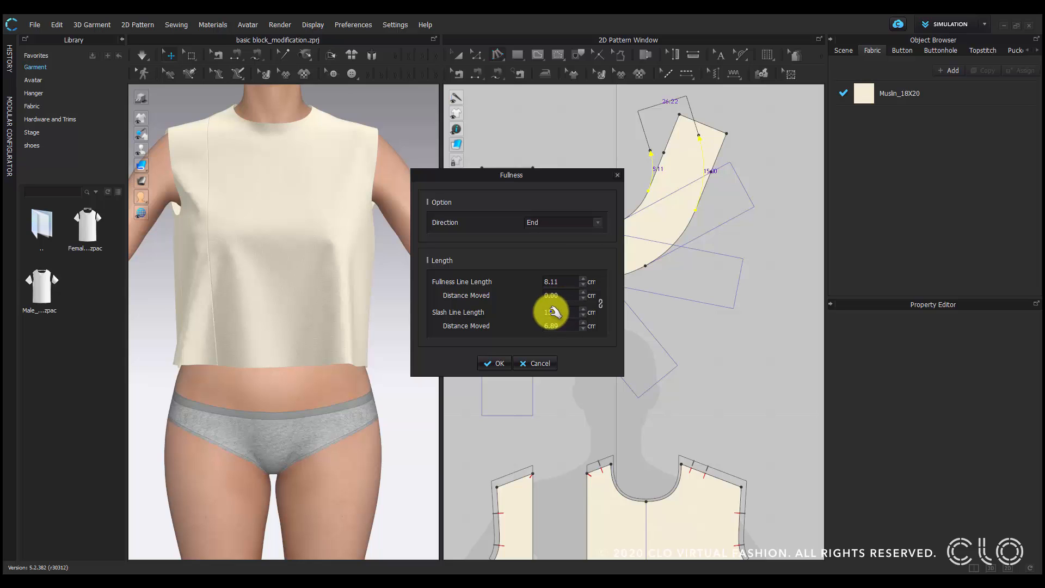
left_click(502, 362)
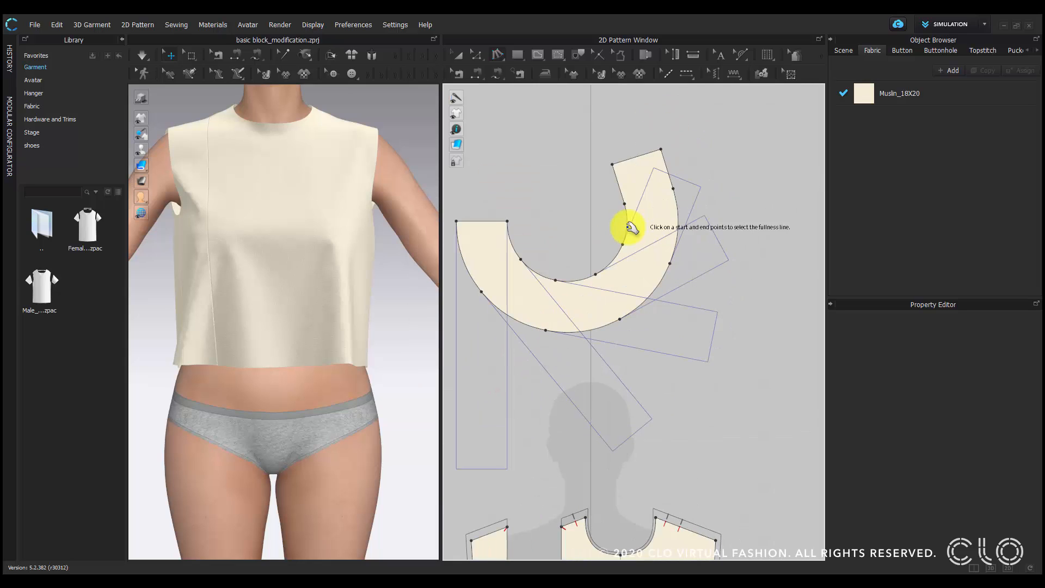
Add line fullness to the strip's last pair of segments with direction End and a slash line length of 15 cm.
left_click(606, 173)
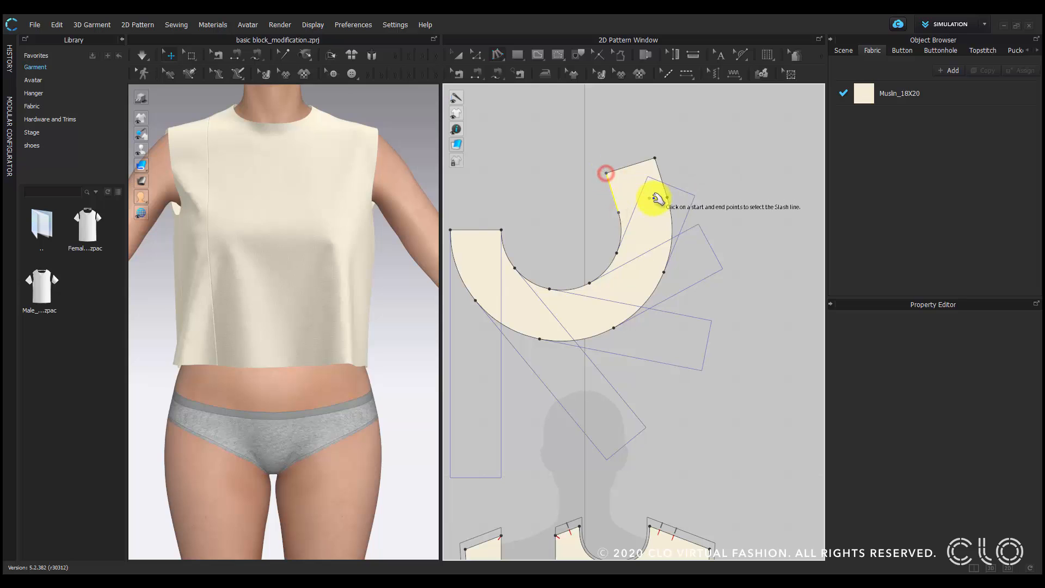
left_click(667, 196)
left_click(655, 159)
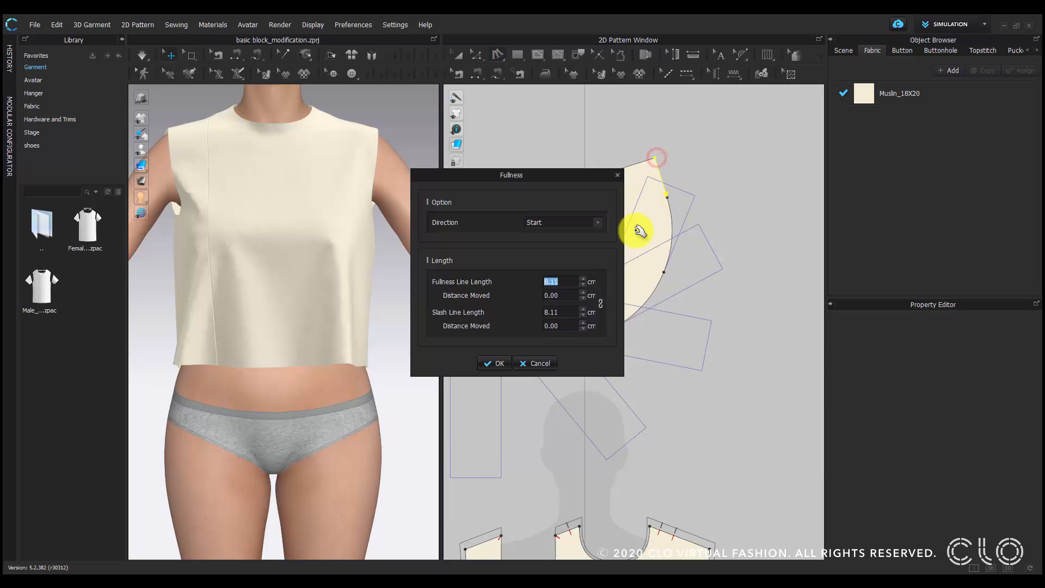
left_click_drag(534, 175, 399, 175)
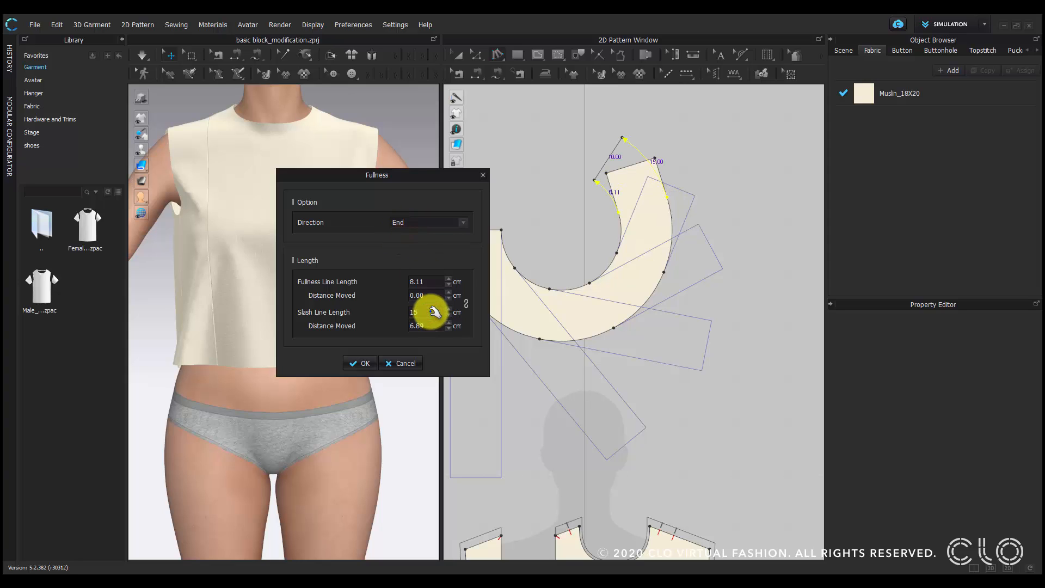
left_click(356, 360)
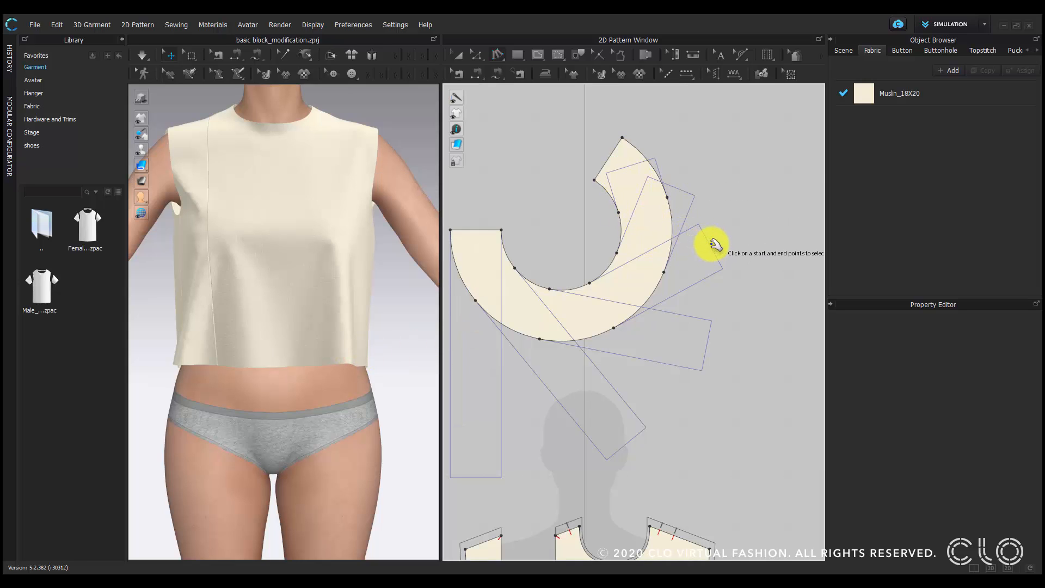
Free-sew the ruffle's whole inner curve to the narrow front panel's straight seam edge and set the sewing line type to Turned.
scroll(712, 245, "down", 5)
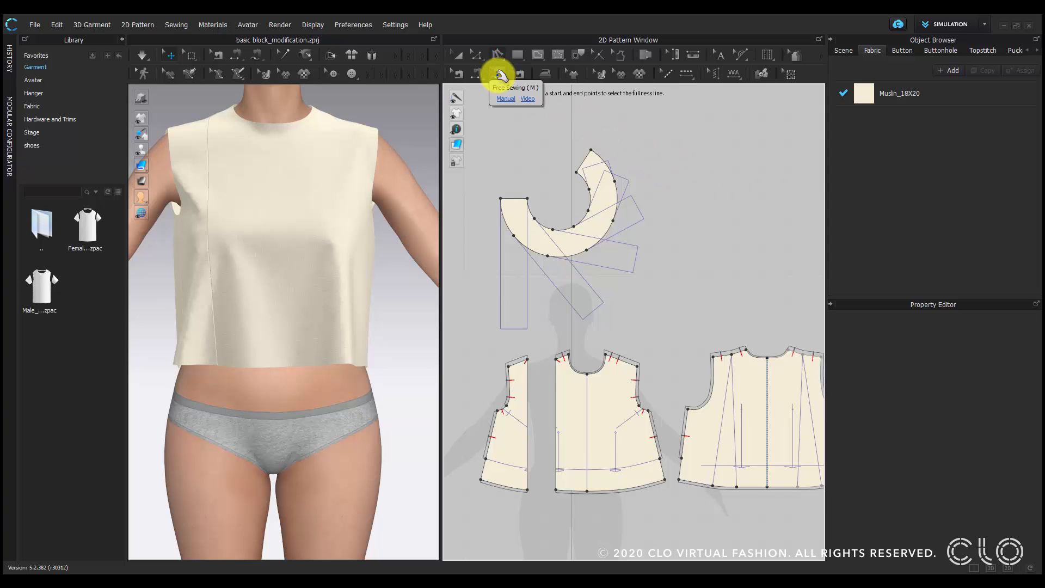
left_click(500, 75)
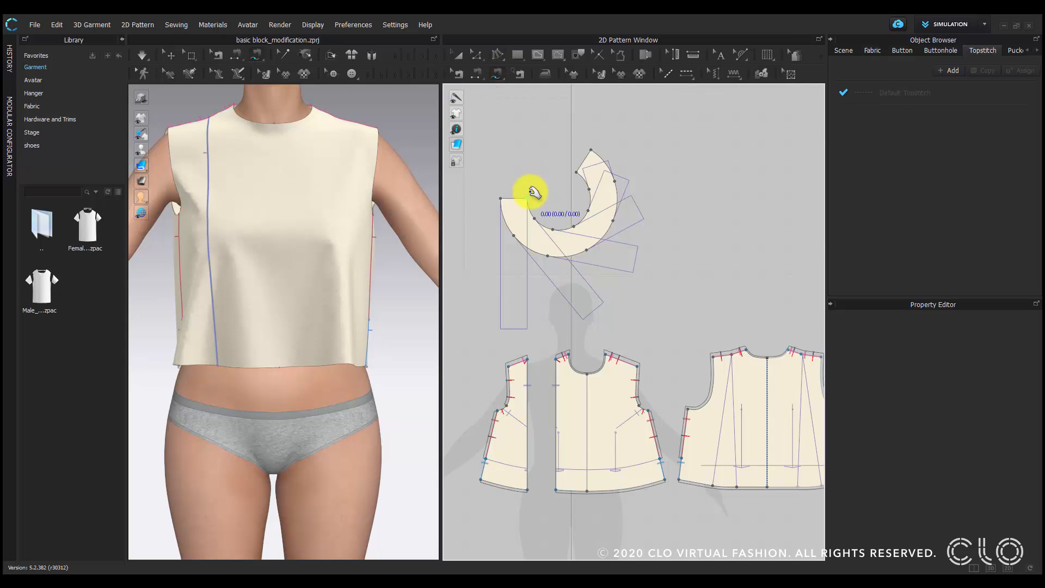
scroll(277, 151, "down", 5)
scroll(291, 167, "down", 3)
scroll(297, 255, "up", 2)
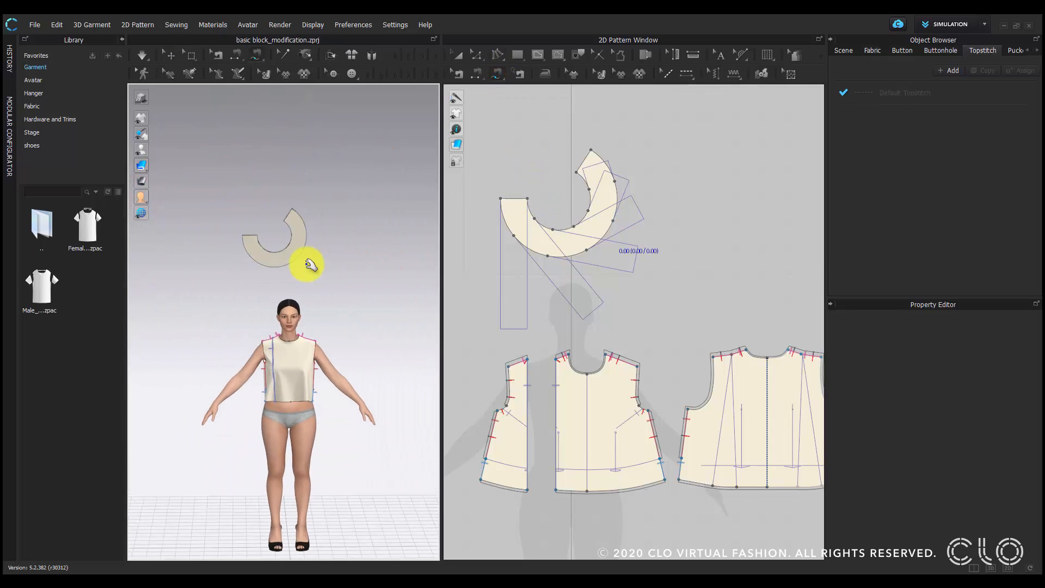
left_click(527, 199)
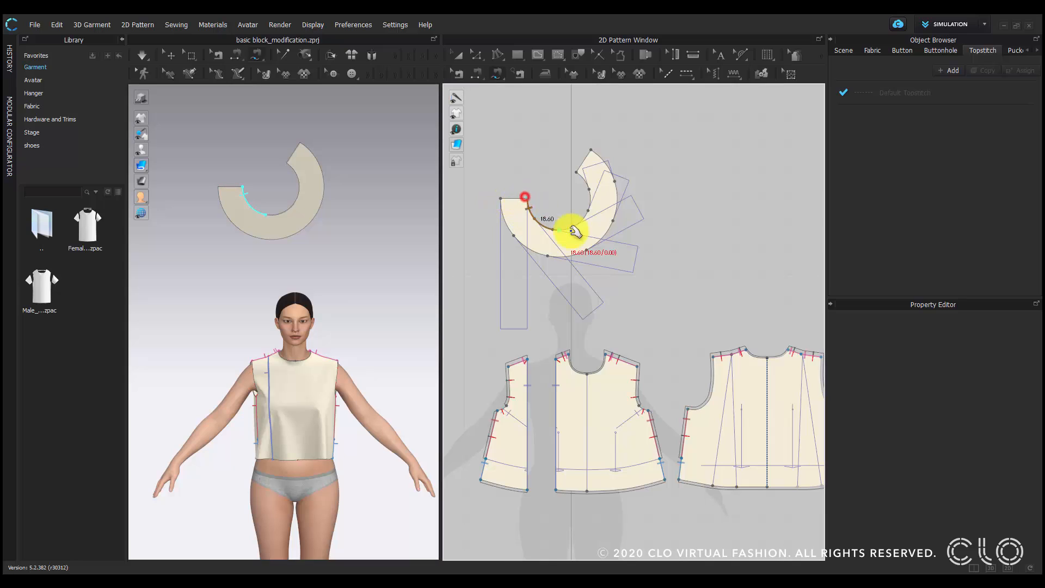
left_click(577, 172)
left_click(527, 359)
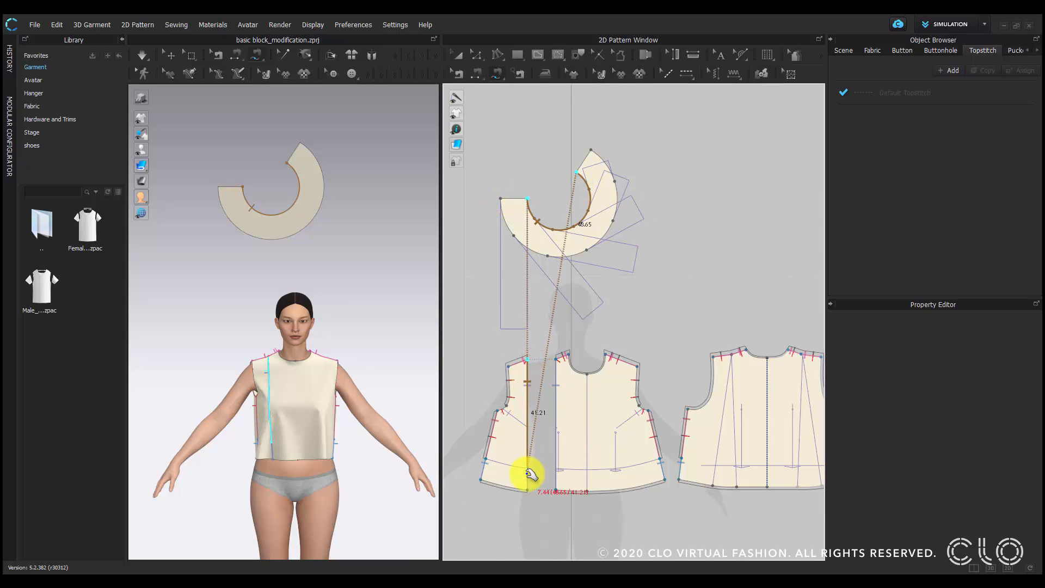
left_click(531, 488)
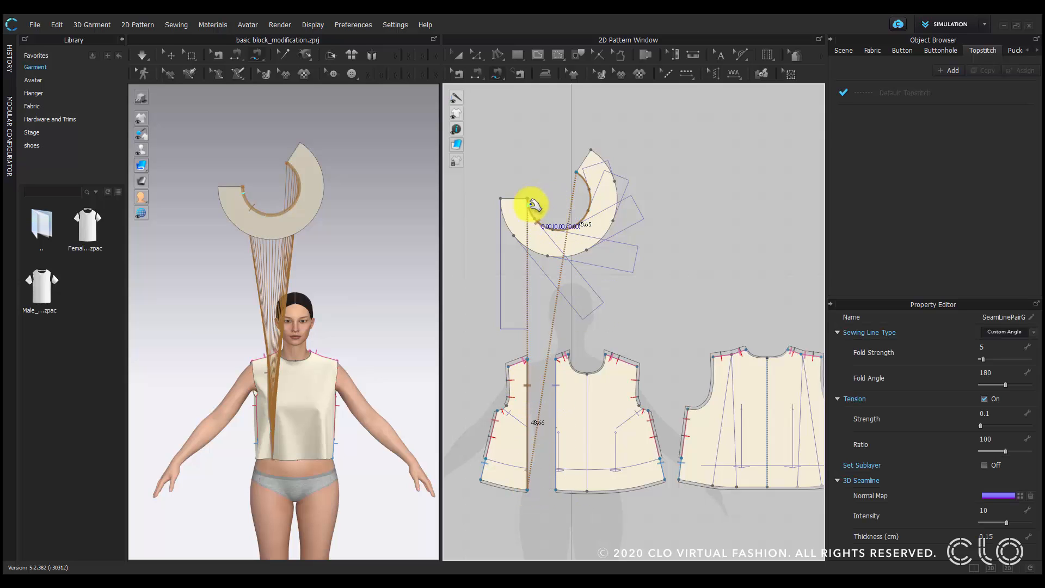
left_click(986, 331)
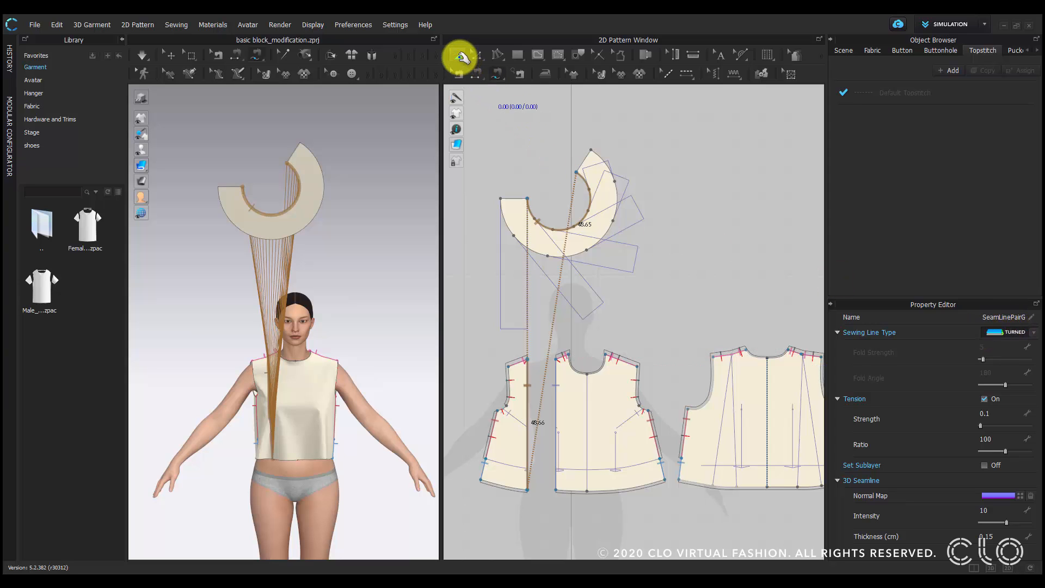
Place the curved ruffle pattern onto the garment in 3D with Superimpose (Over).
left_click(461, 56)
left_click(303, 220)
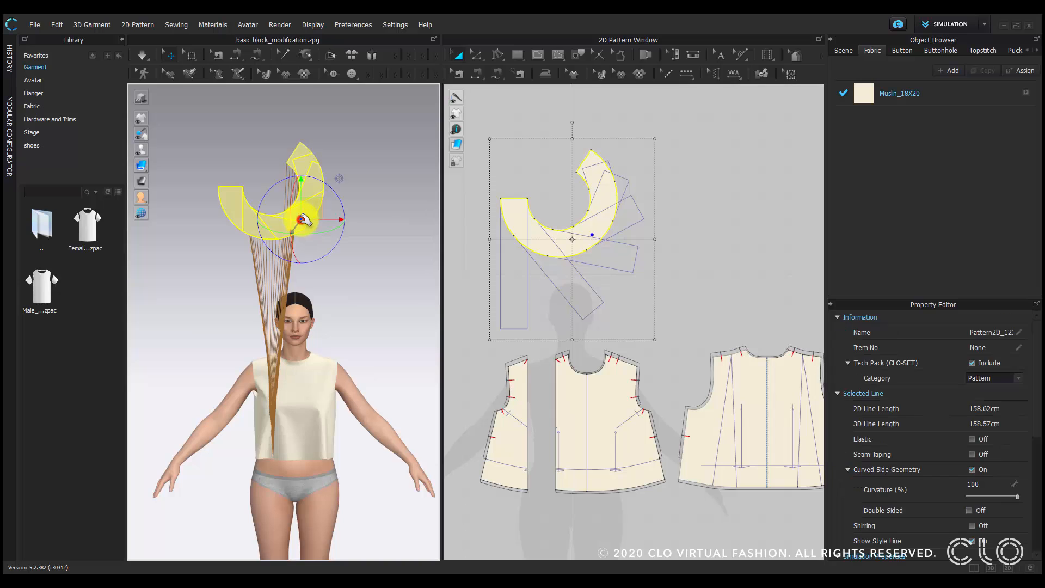
middle_click_drag(355, 230, 356, 207)
right_click(315, 187)
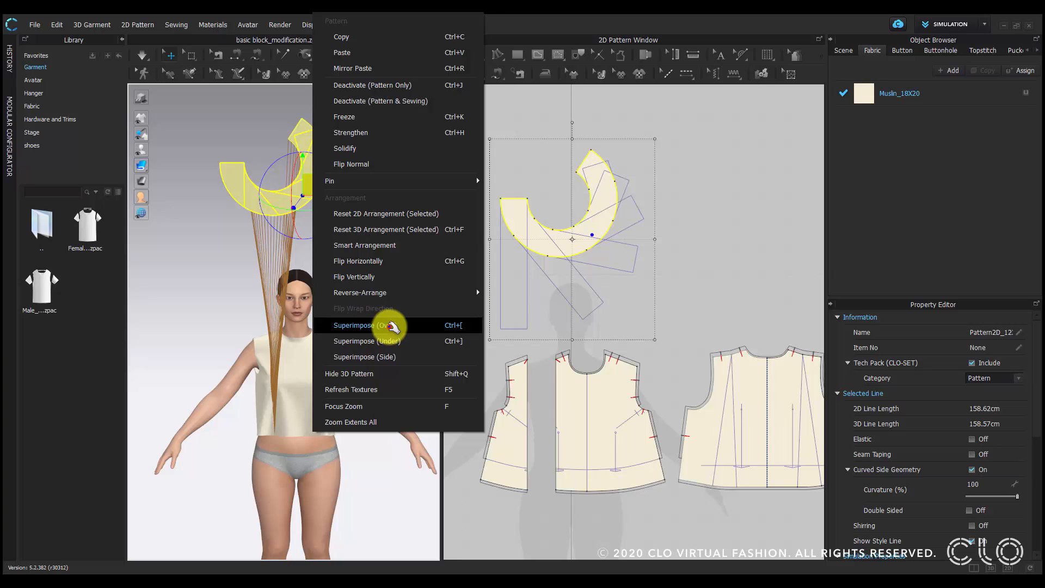
left_click(386, 326)
scroll(324, 427, "up", 4)
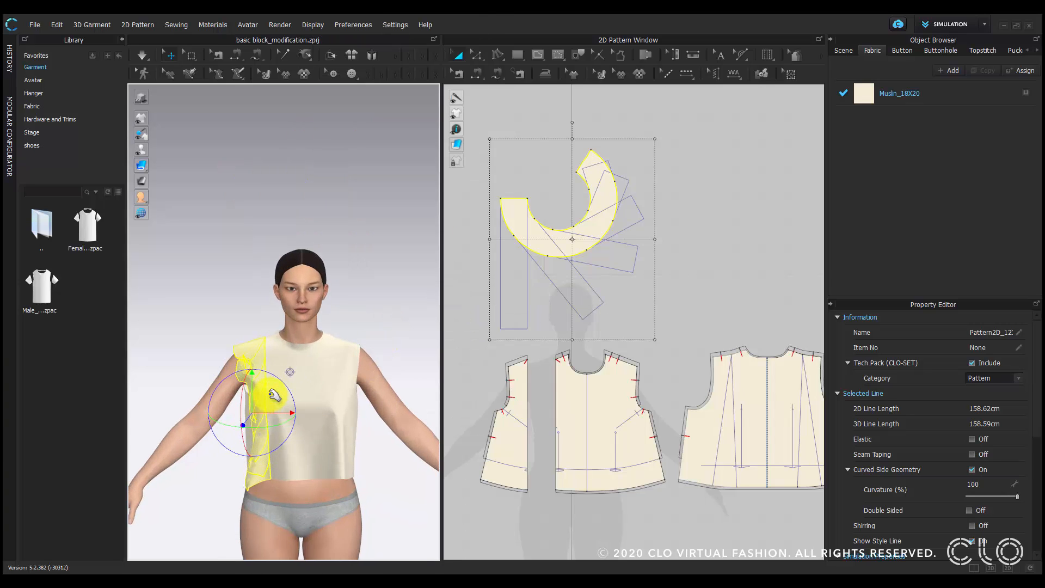
Simulate the garment to drape the ruffle along the front seam, pulling its upper part outward, and stop the simulation.
left_click(144, 53)
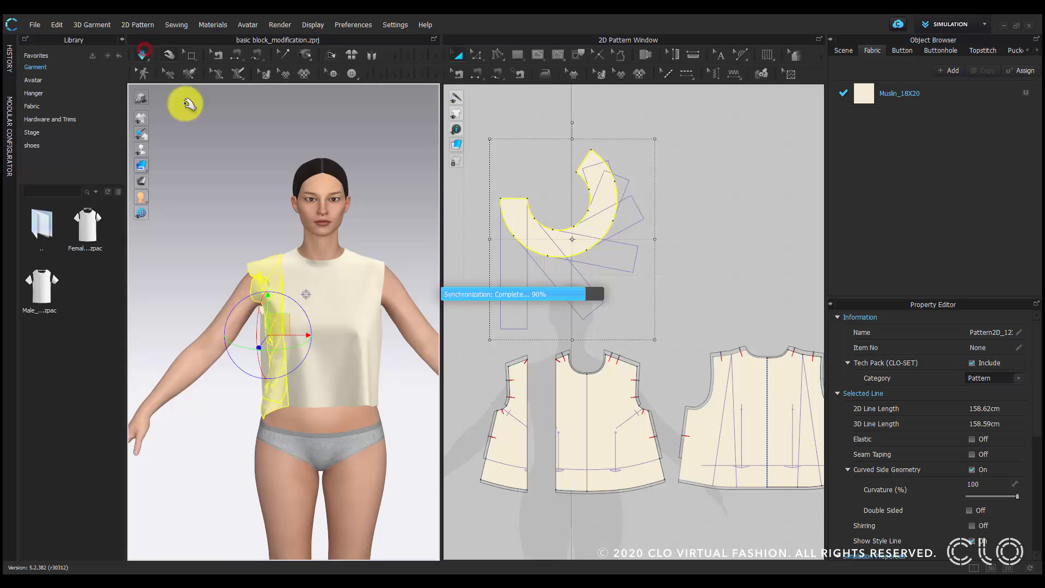
scroll(309, 267, "up", 3)
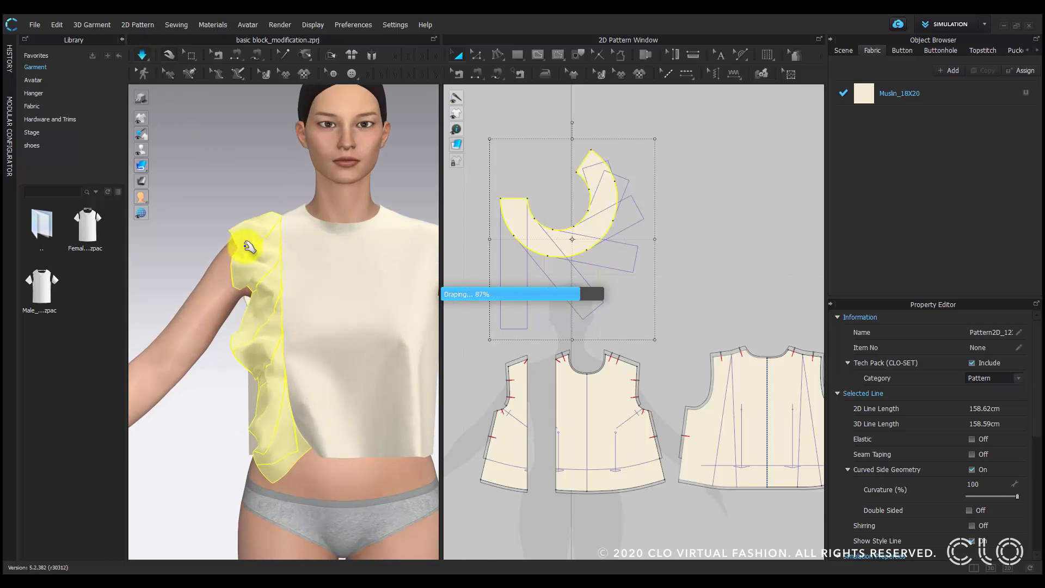
left_click_drag(245, 246, 232, 229)
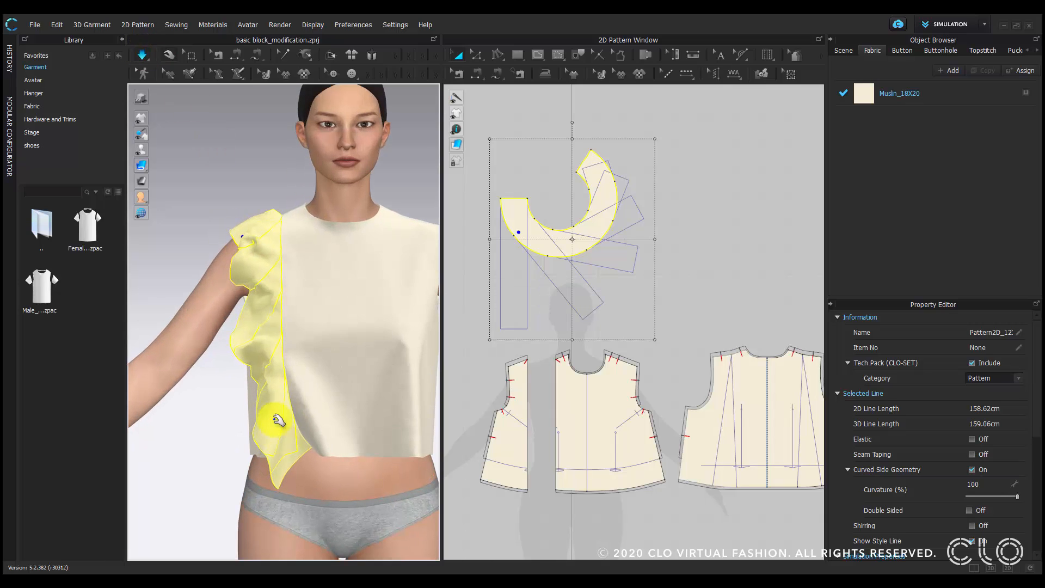
left_click(141, 53)
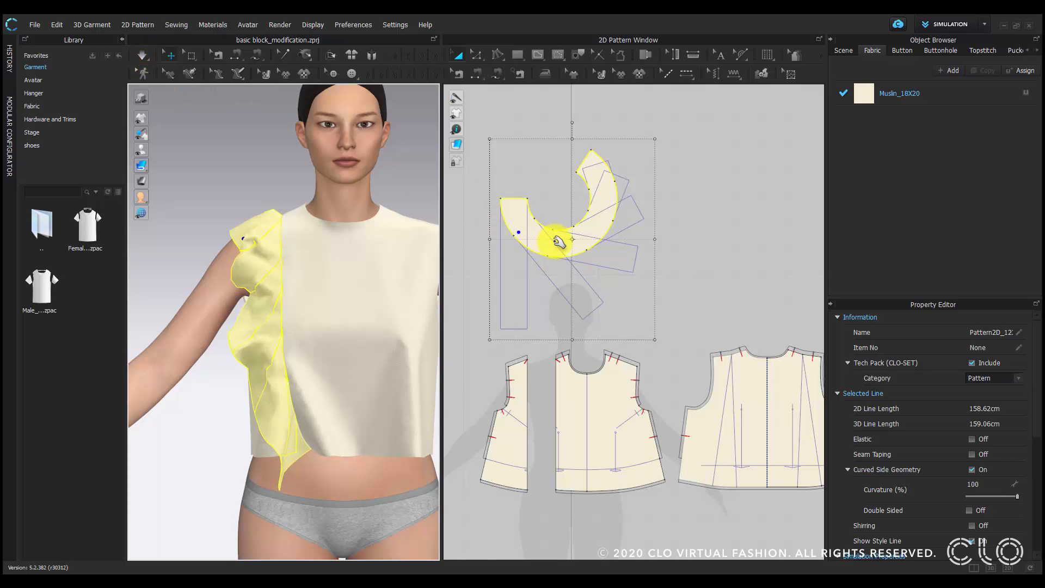
Set the ruffle's particle distance to 10 mm and simulate again, pulling its folds outward to arrange them.
scroll(947, 501, "down", 4)
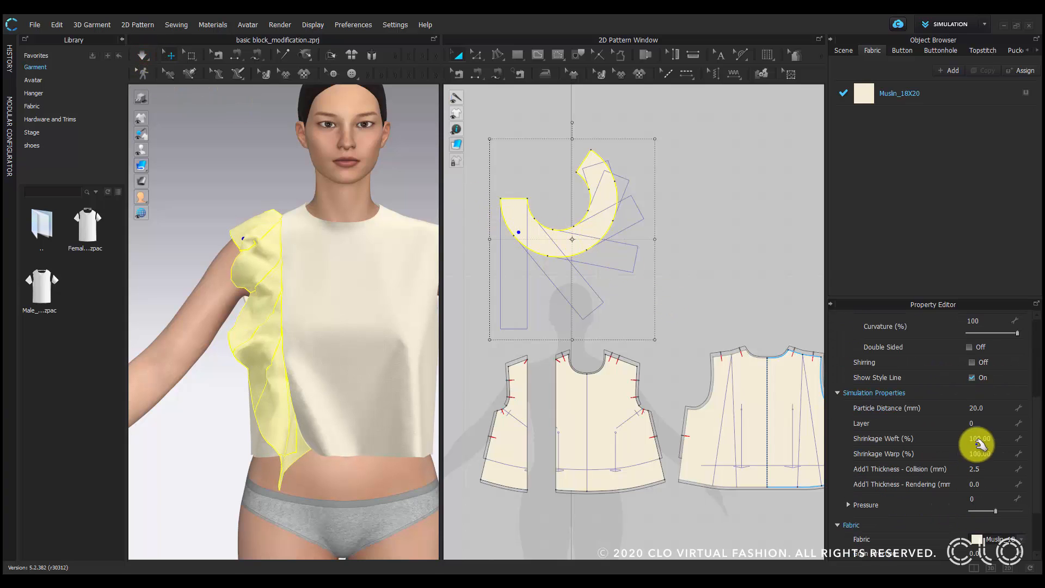
left_click(986, 408)
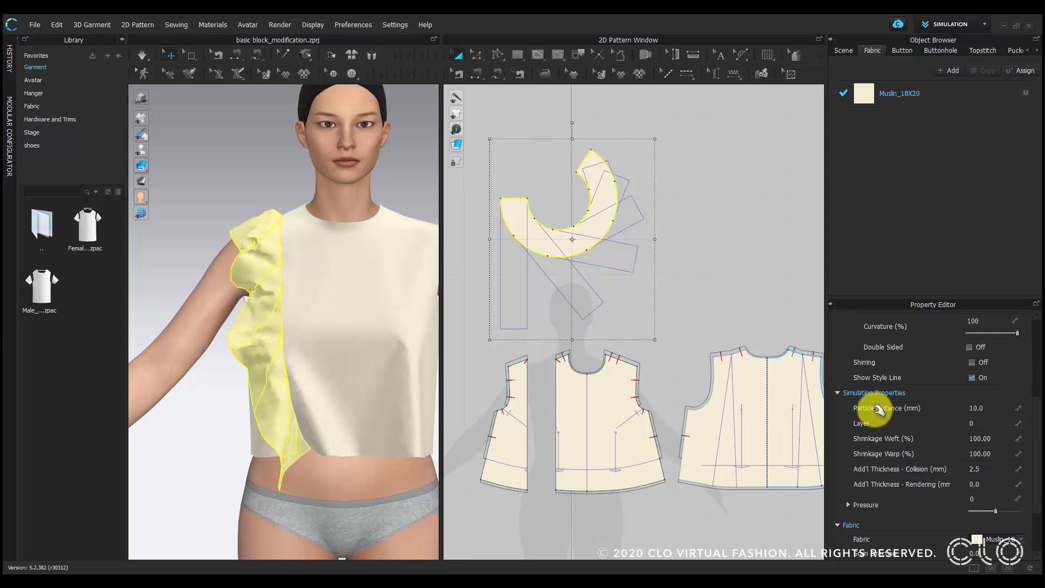
left_click(142, 55)
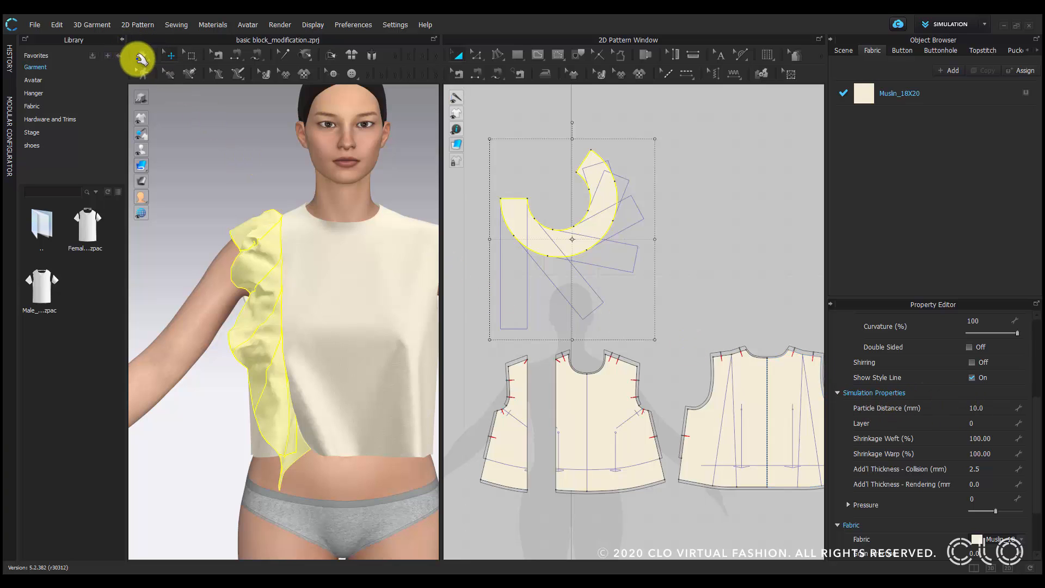
scroll(242, 267, "up", 3)
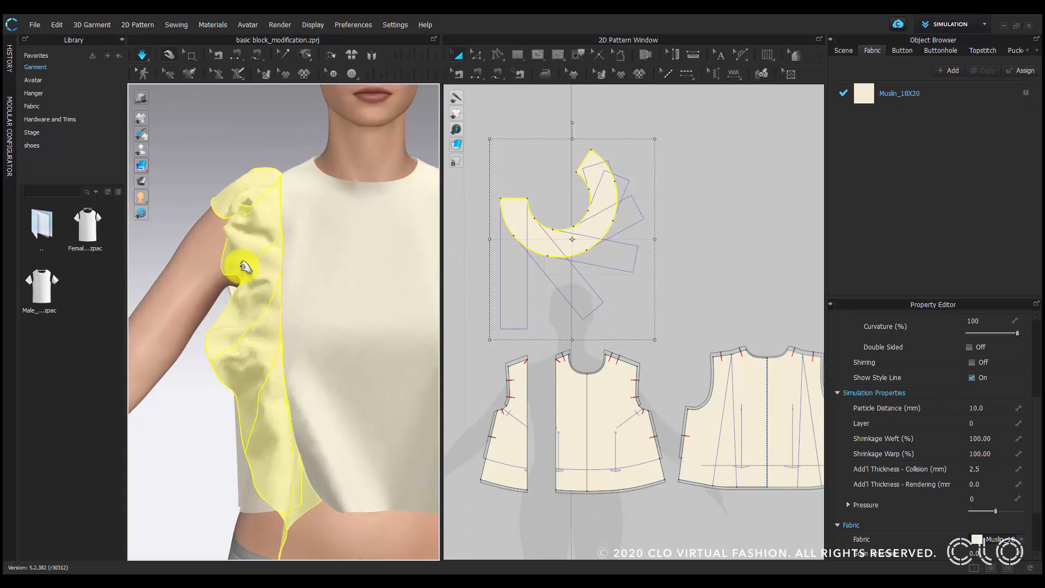
mouse_move(225, 197)
left_mouse_down()
mouse_move(196, 185)
mouse_move(221, 224)
mouse_move(194, 253)
left_mouse_up()
mouse_move(230, 336)
left_mouse_down()
mouse_move(214, 373)
mouse_move(277, 516)
mouse_move(246, 512)
mouse_move(268, 508)
mouse_move(250, 483)
mouse_move(271, 486)
mouse_move(234, 368)
left_mouse_up()
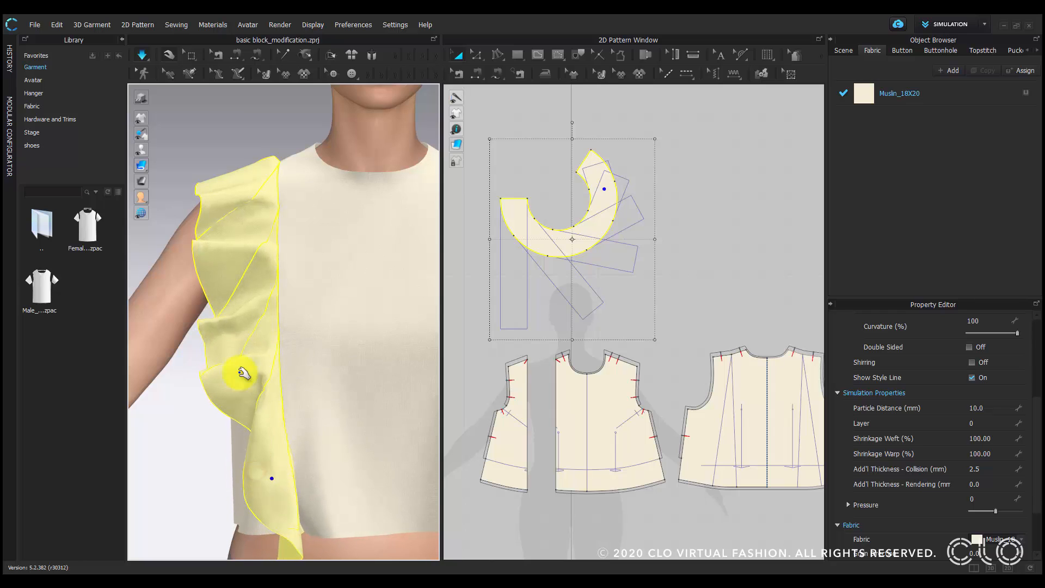
left_click(142, 55)
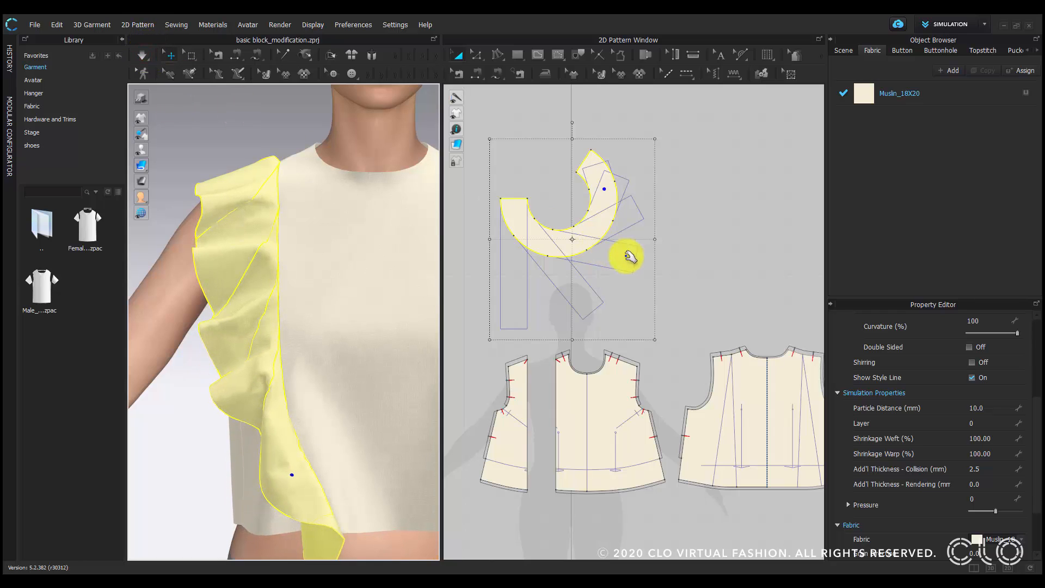
Refine the ruffle's particle distance to 5 mm.
double_click(991, 407)
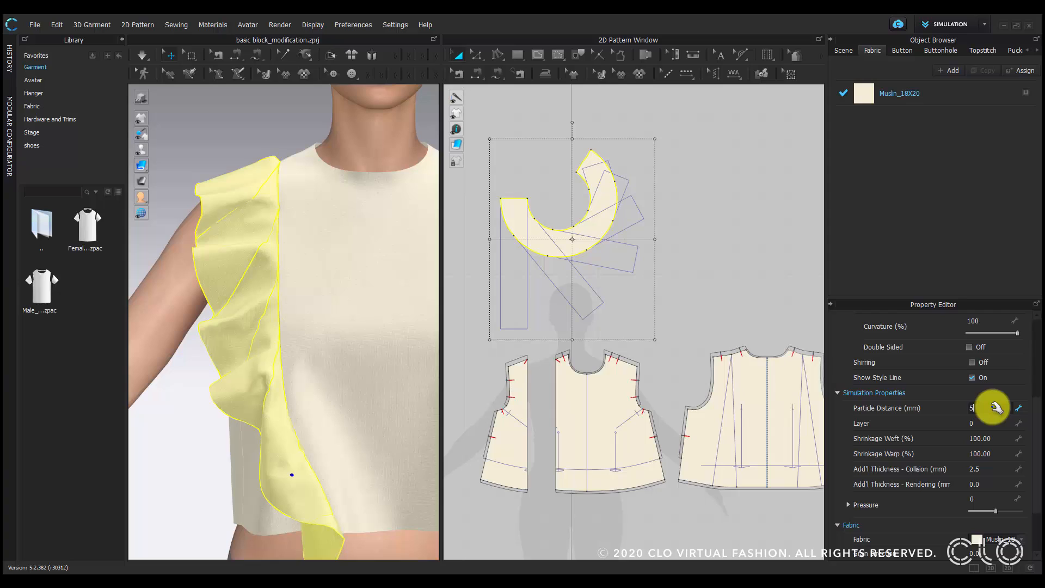
type("5")
key("Return")
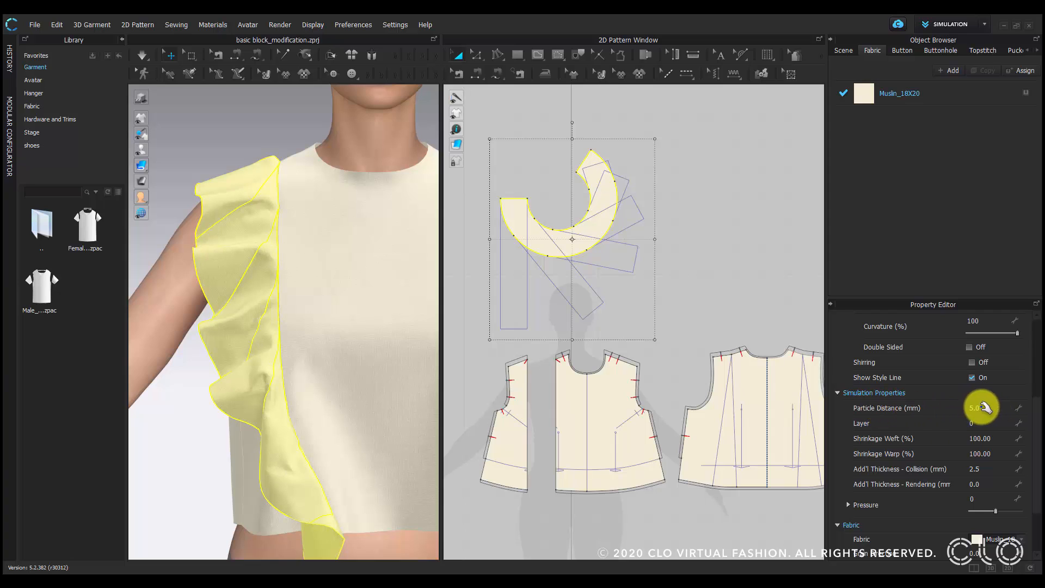
Simulate the garment again, pull the ruffle's lower end into shape near the hem, then stop the simulation and clear the selection.
left_click(142, 55)
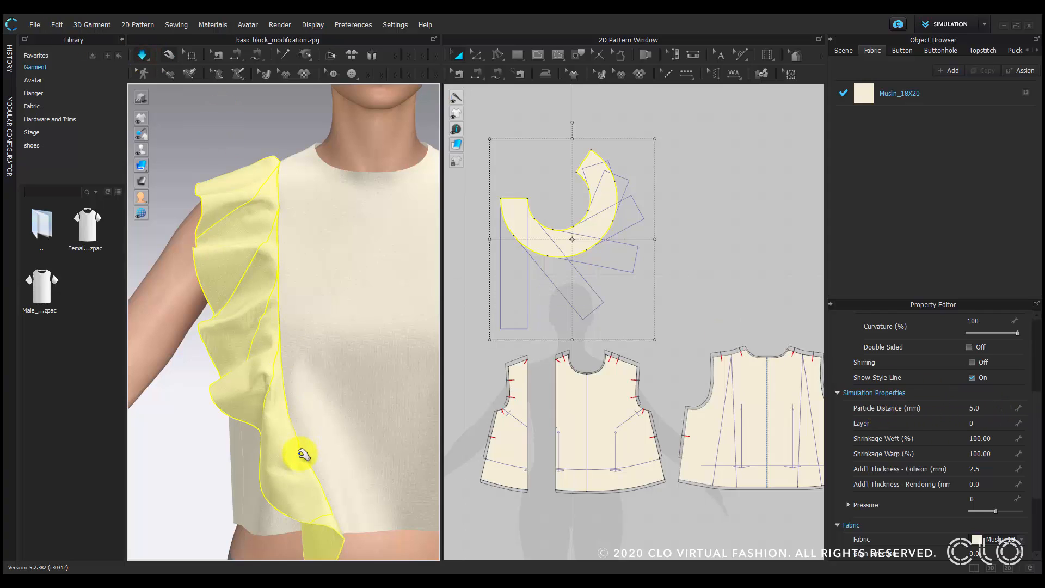
mouse_move(281, 472)
left_mouse_down()
mouse_move(273, 469)
mouse_move(292, 497)
mouse_move(280, 479)
left_mouse_up()
scroll(280, 479, "down", 5)
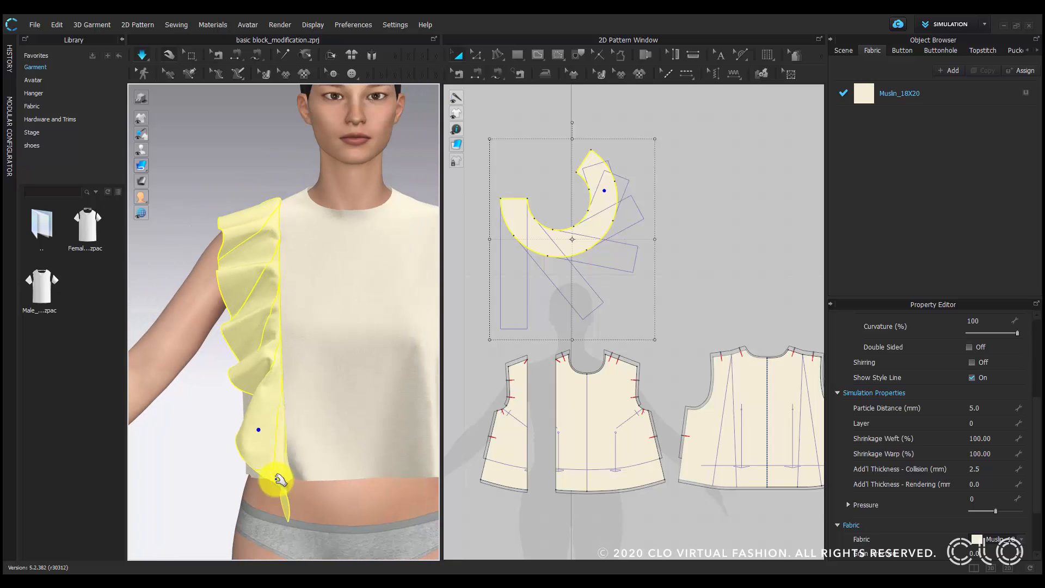
middle_click_drag(280, 419, 298, 405)
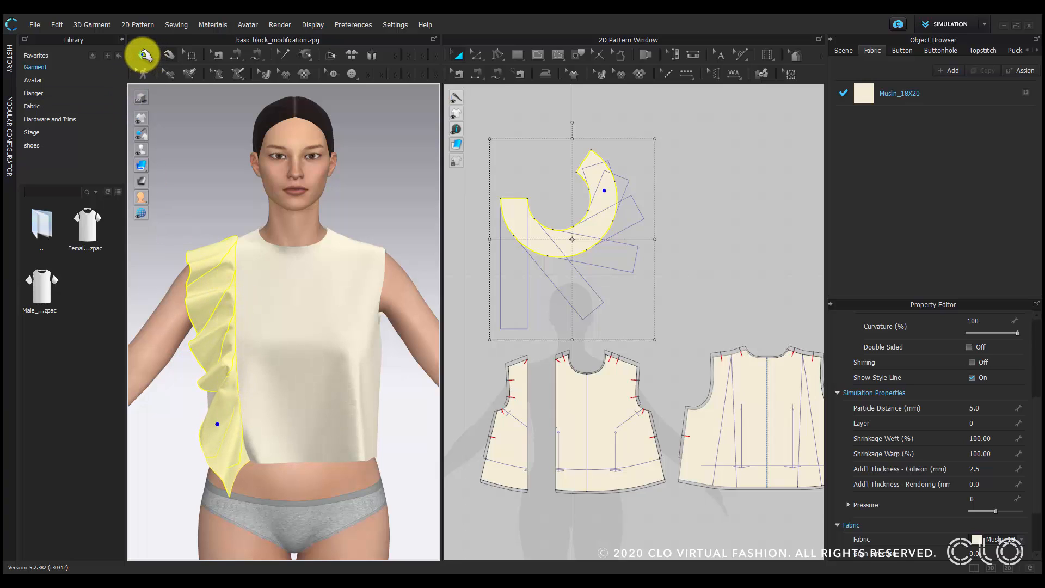
left_click(144, 55)
left_click(352, 197)
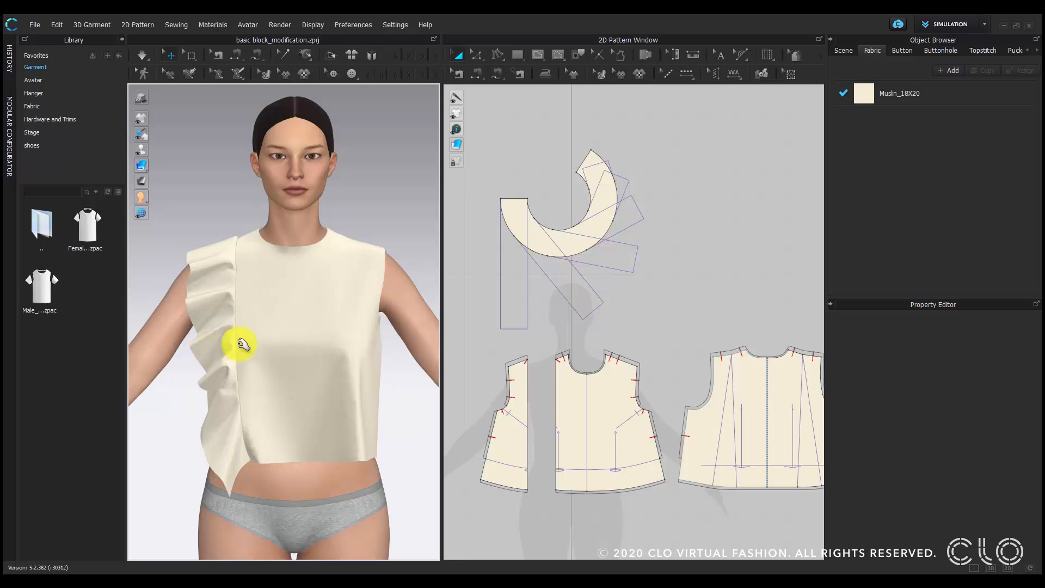
Examine the front pleats of the ruffled blouse in the reference image in Photos, then return to CLO.
left_click(588, 413)
scroll(599, 375, "up", 3)
scroll(588, 341, "up", 2)
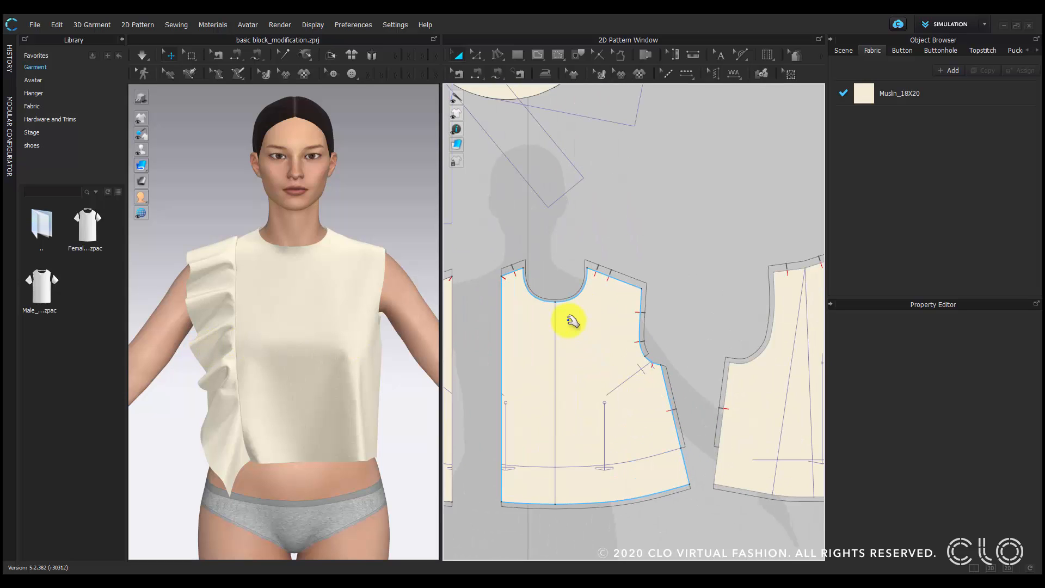
left_click(468, 544)
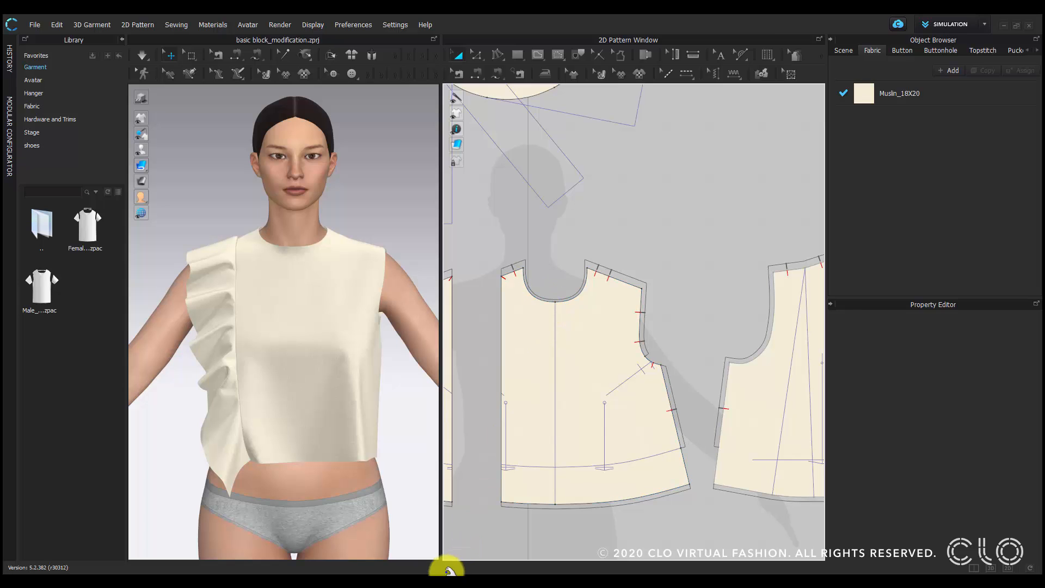
left_click(442, 584)
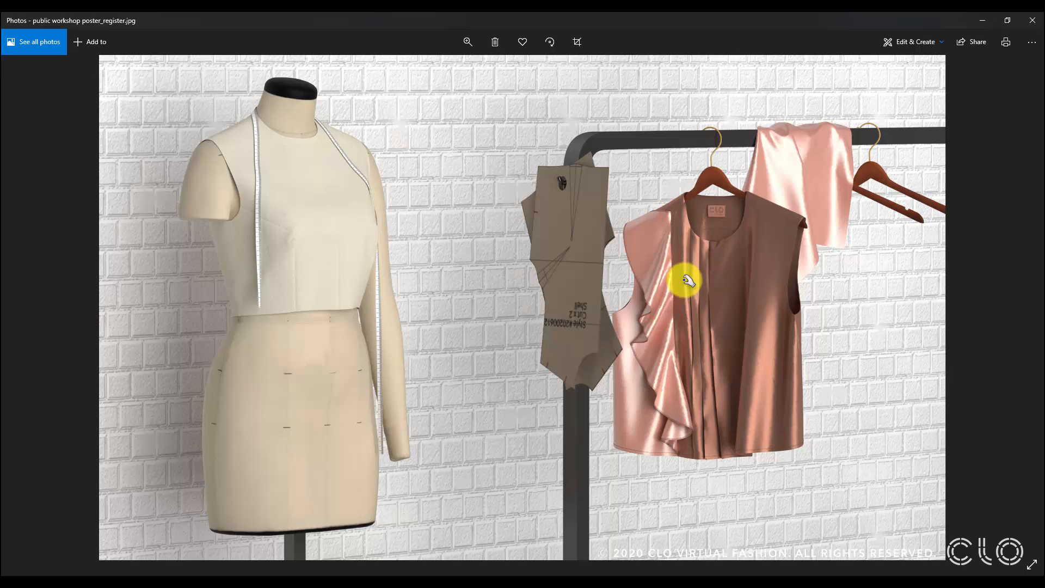
left_click(363, 581)
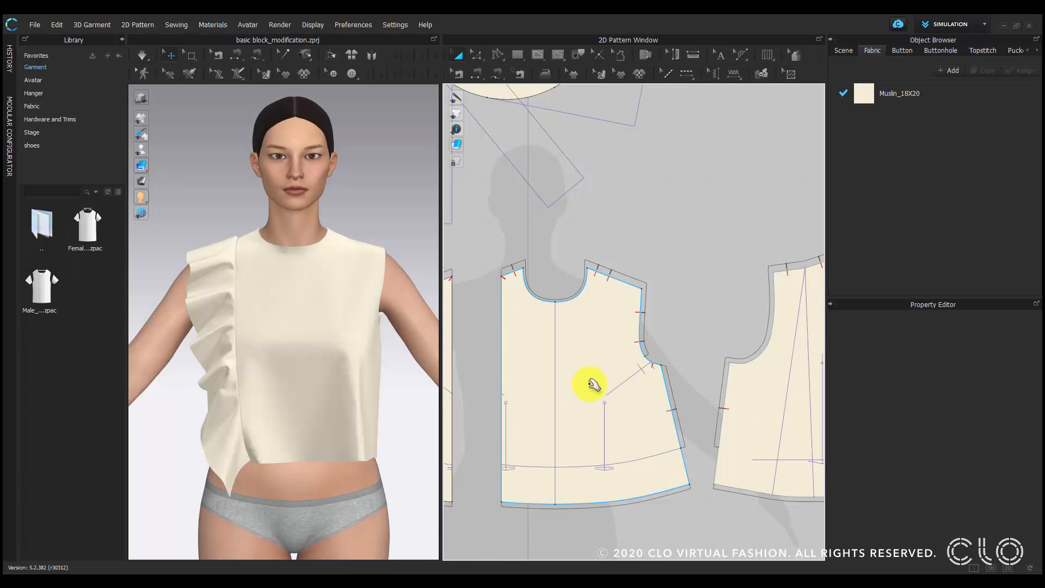
Convert the center-front points on the front panel's neckline and hem to curve points.
right_click_drag(594, 385, 635, 303)
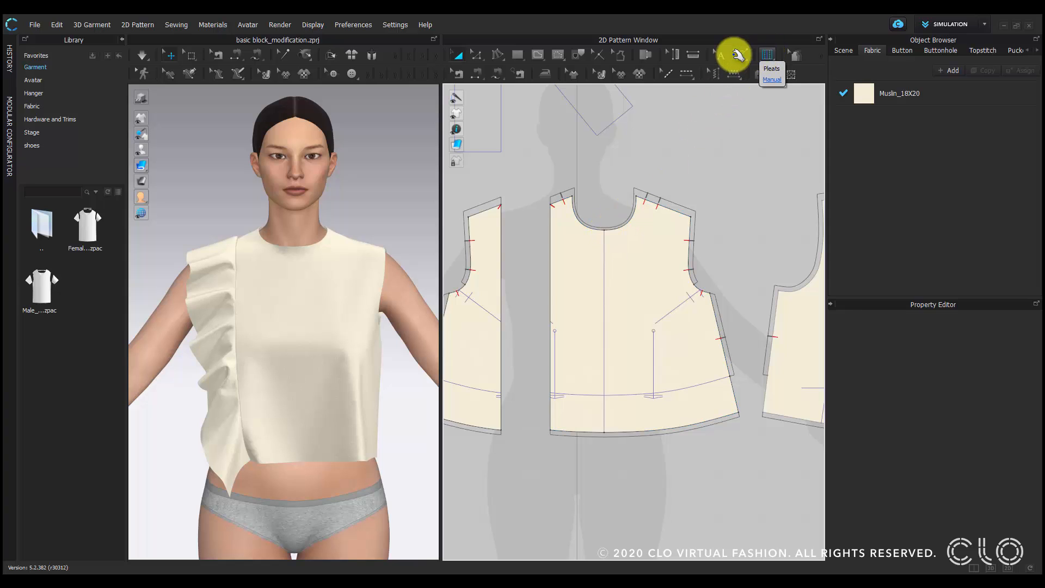
left_click(477, 55)
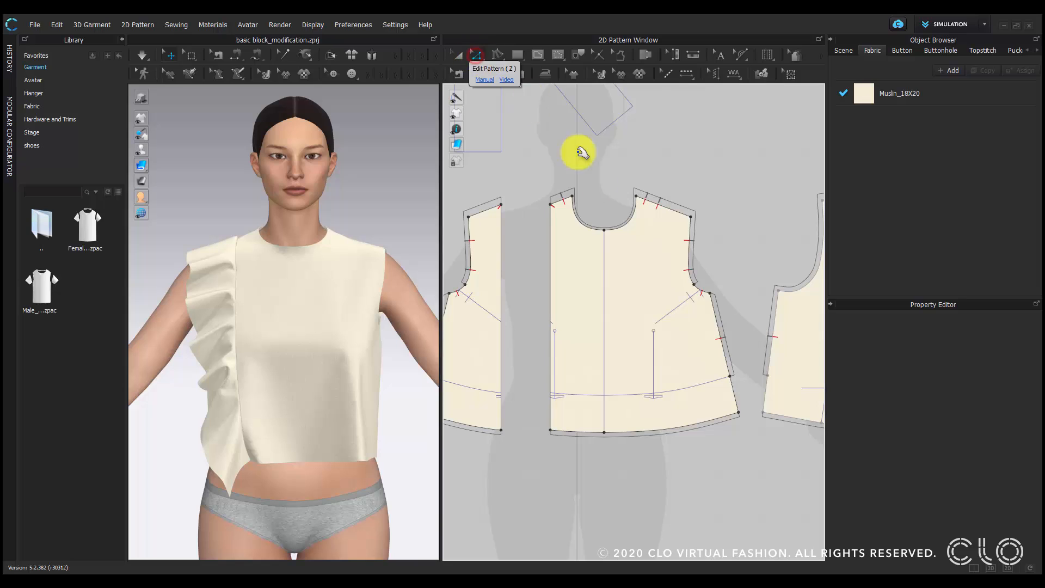
left_click(605, 231)
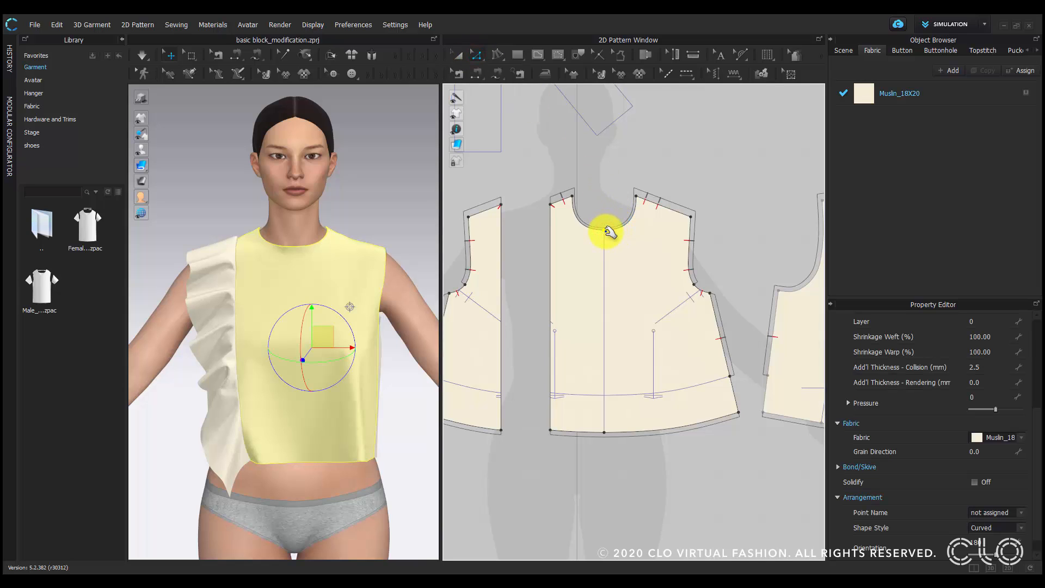
right_click(605, 230)
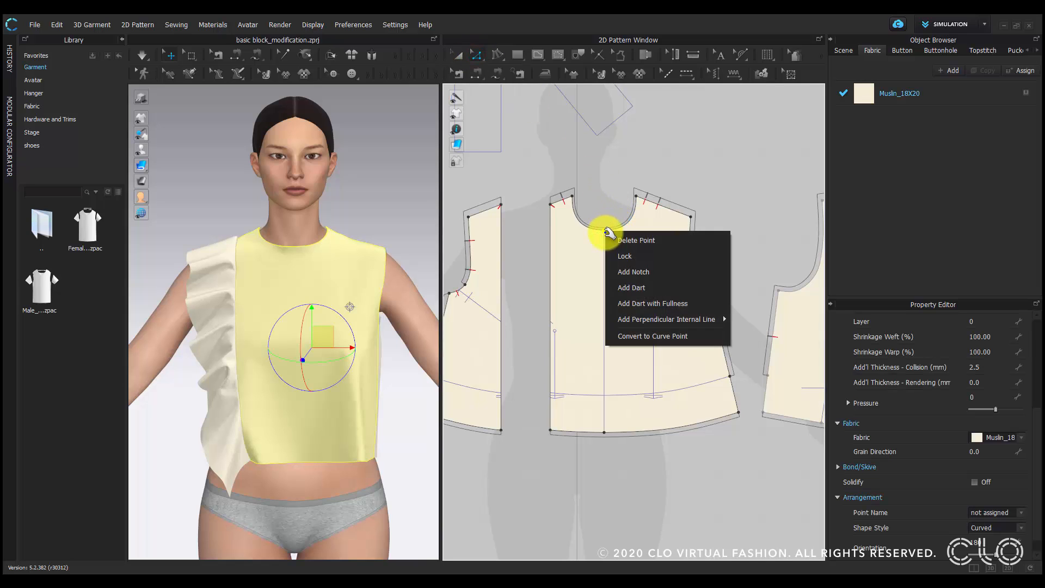
left_click(648, 336)
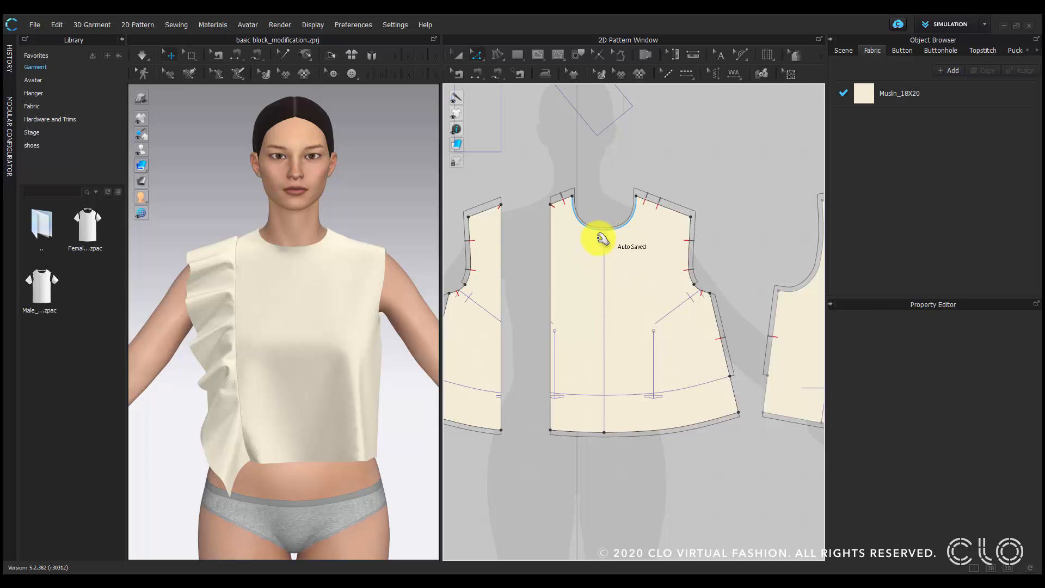
right_click(604, 433)
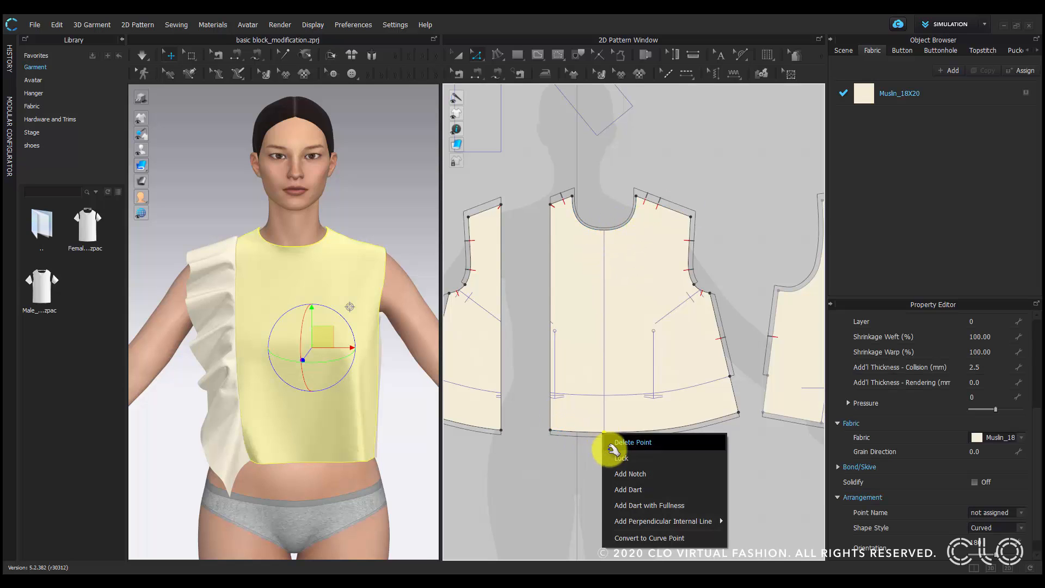
left_click(657, 539)
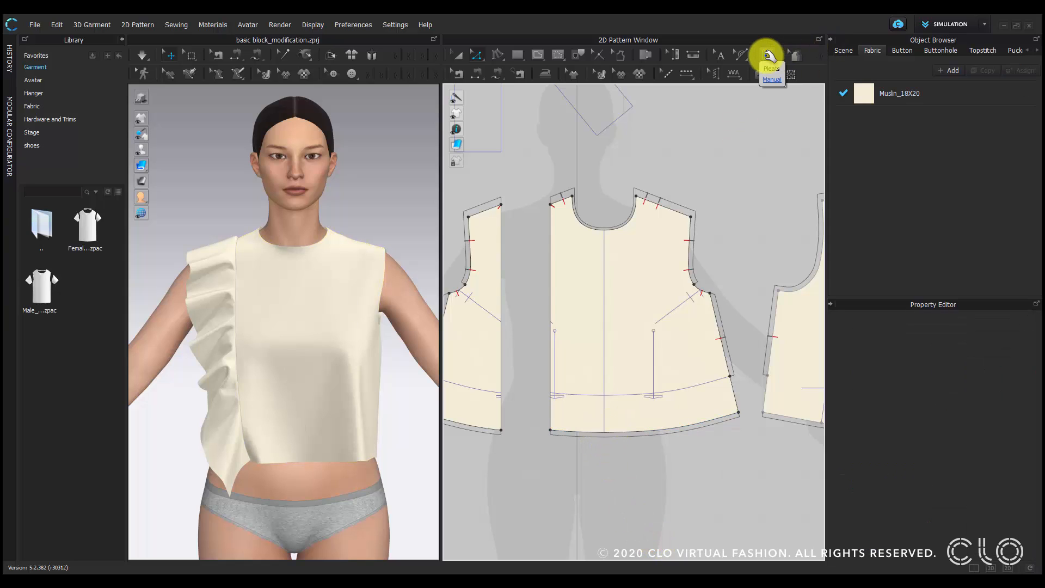
Start the Pleats tool and draw a vertical pleat line from neckline to hem beside center front, opening toward the ruffle seam side.
left_click(768, 55)
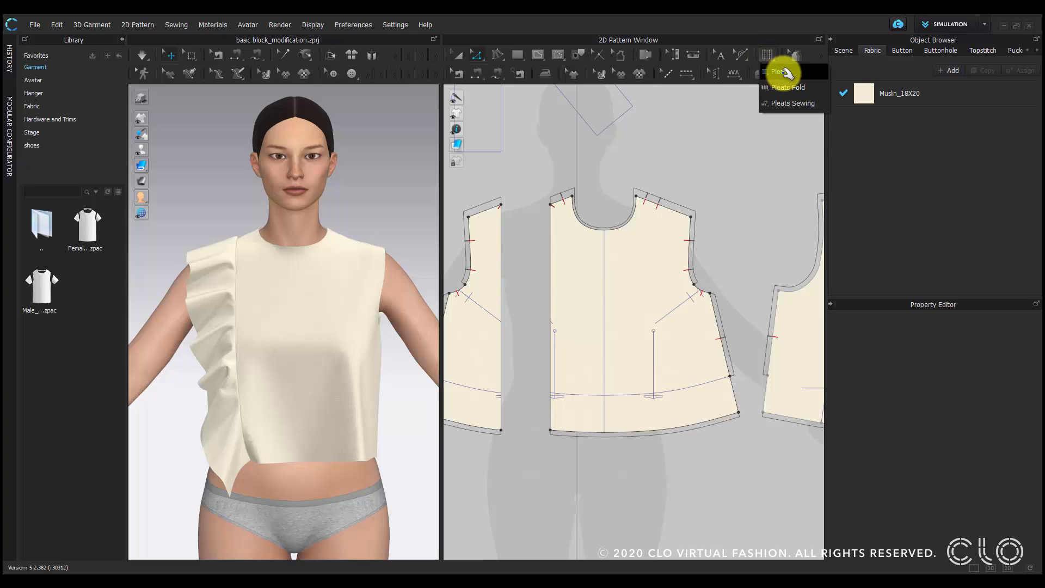
left_click(784, 72)
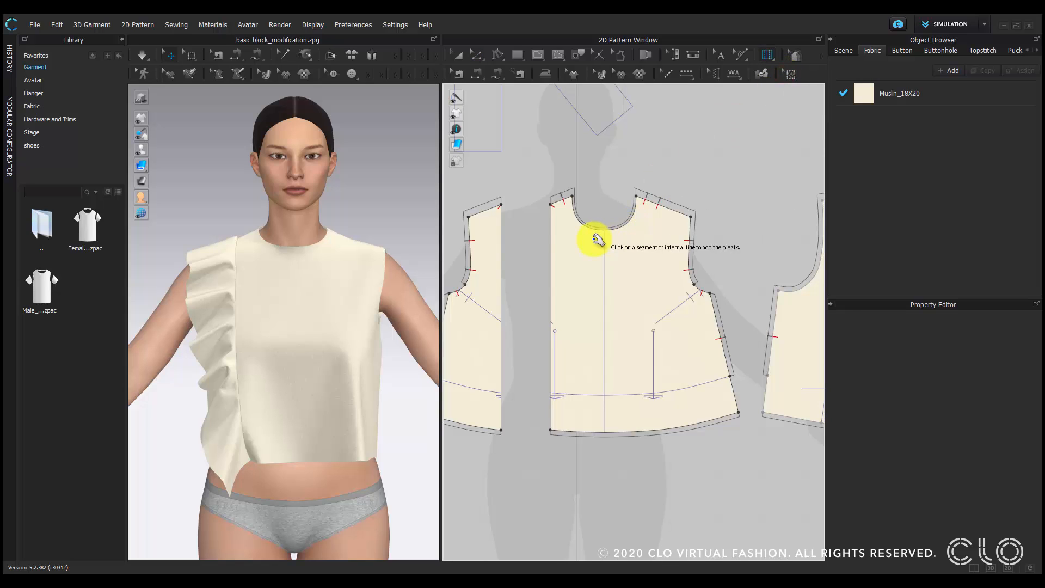
scroll(597, 234, "up", 2)
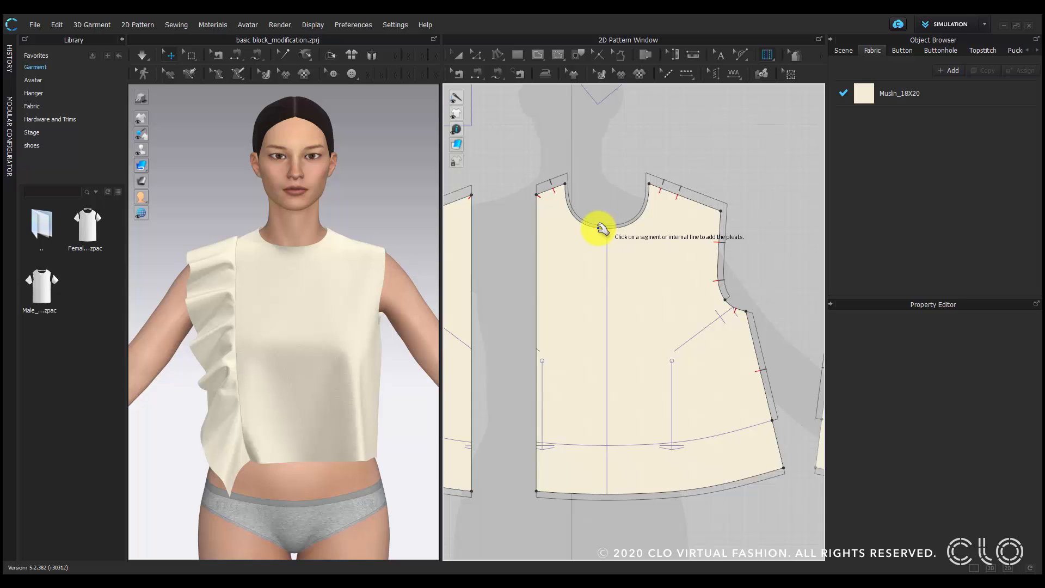
left_click(598, 228)
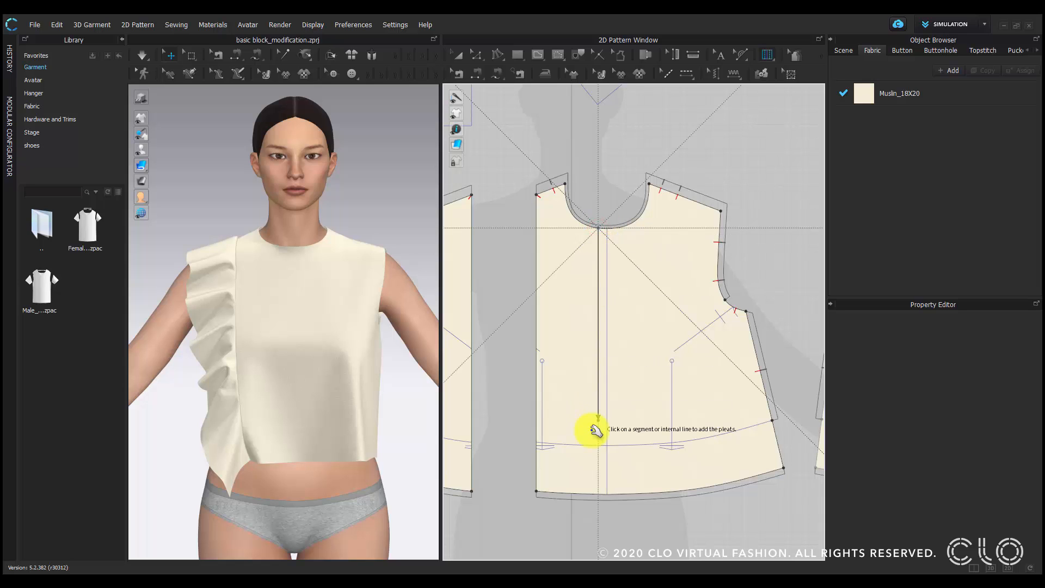
left_click(601, 492)
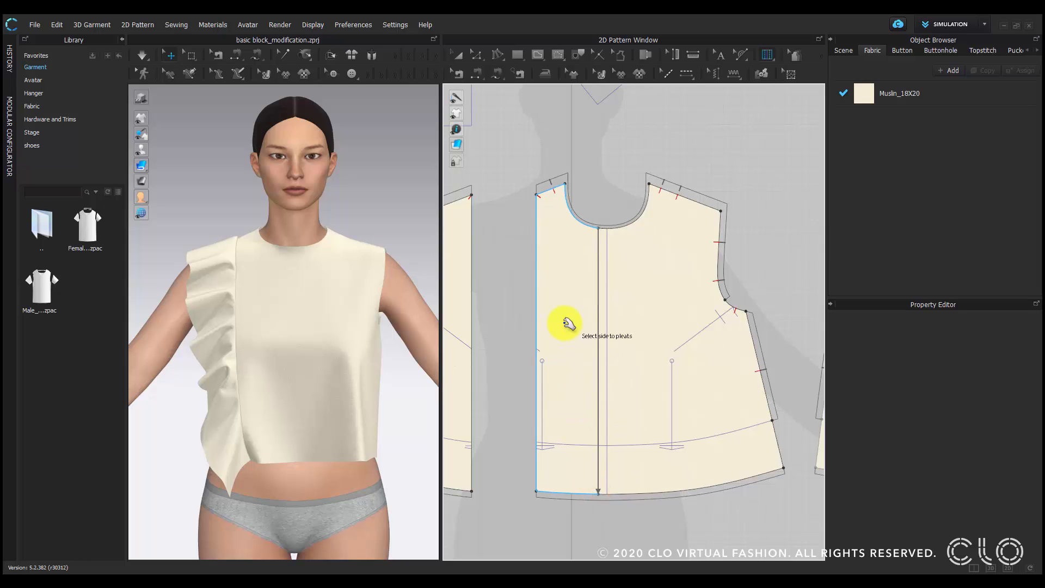
left_click(569, 278)
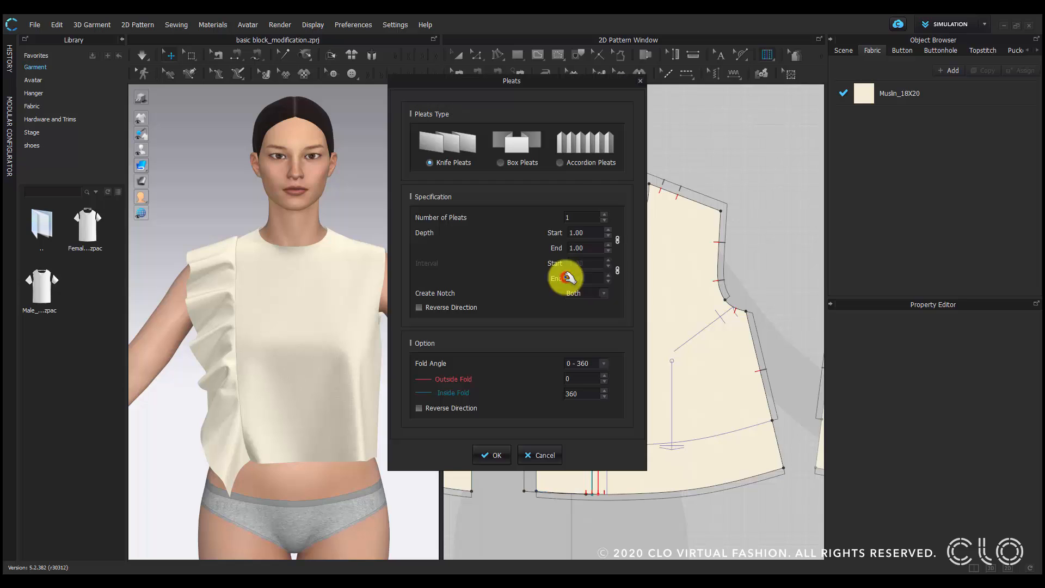
Preview the box and accordion pleat types on the front panel and switch back to knife pleats.
left_click_drag(575, 77, 416, 105)
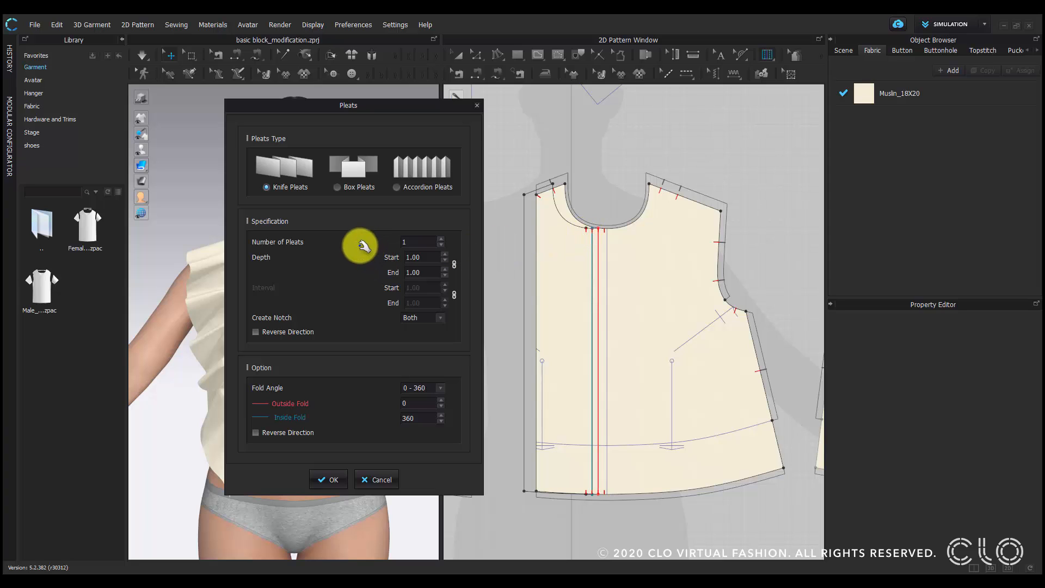
left_click(340, 187)
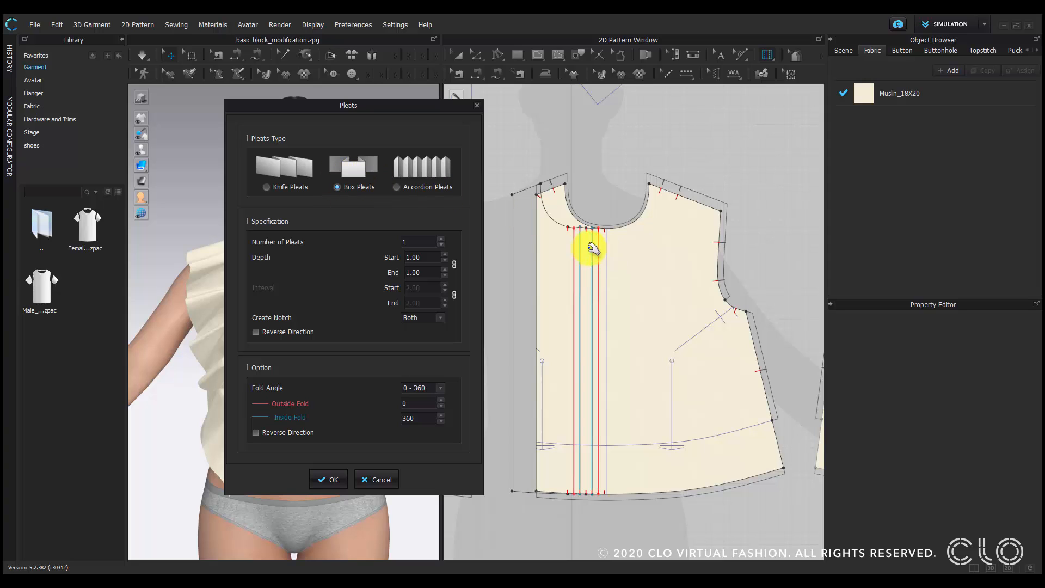
left_click(430, 186)
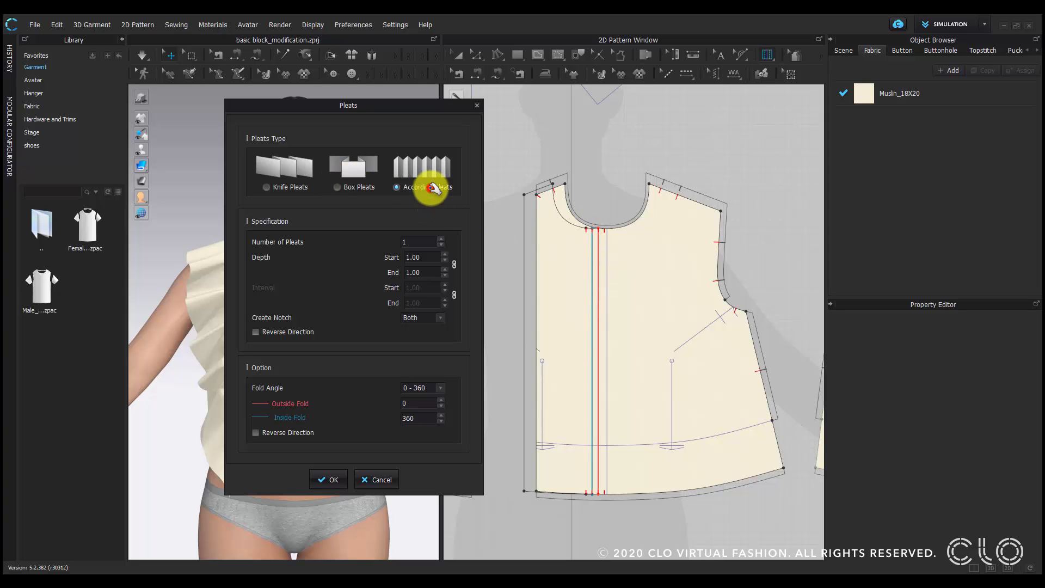
left_click(278, 186)
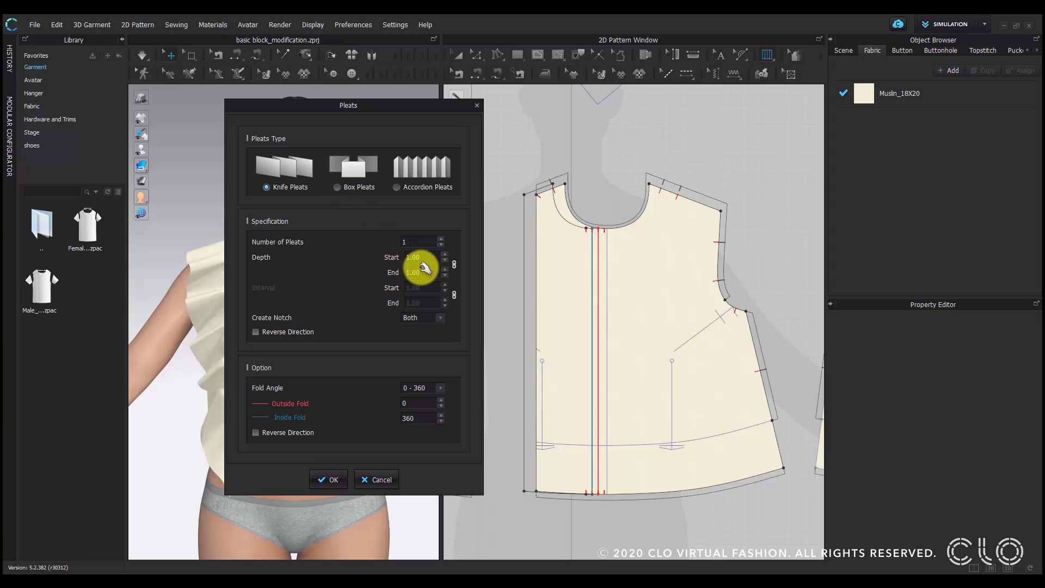
Try linked pleat depths of 2, 3 and 6 on the knife pleat and settle on 2.
type("2")
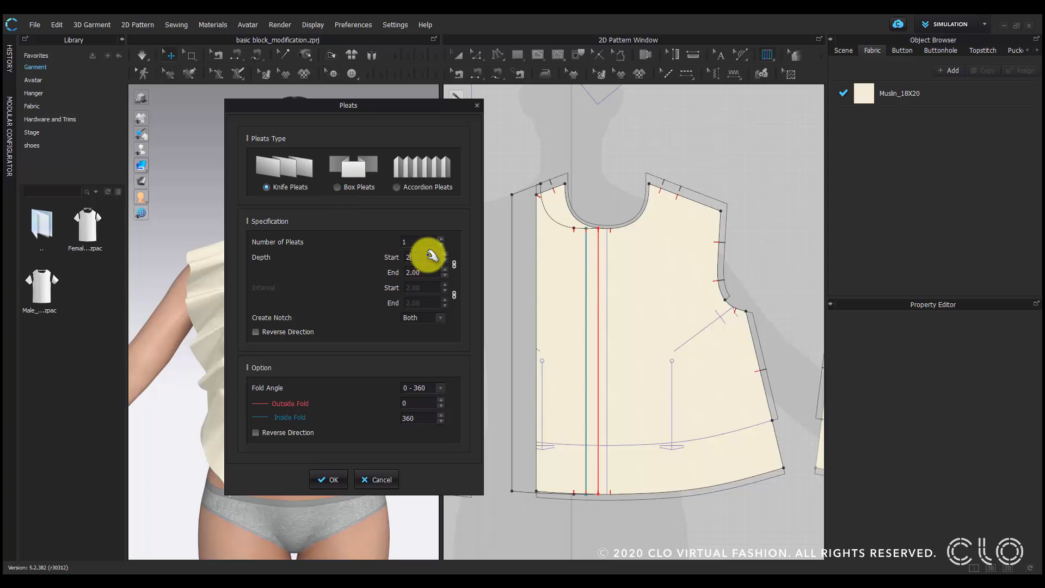
type("3")
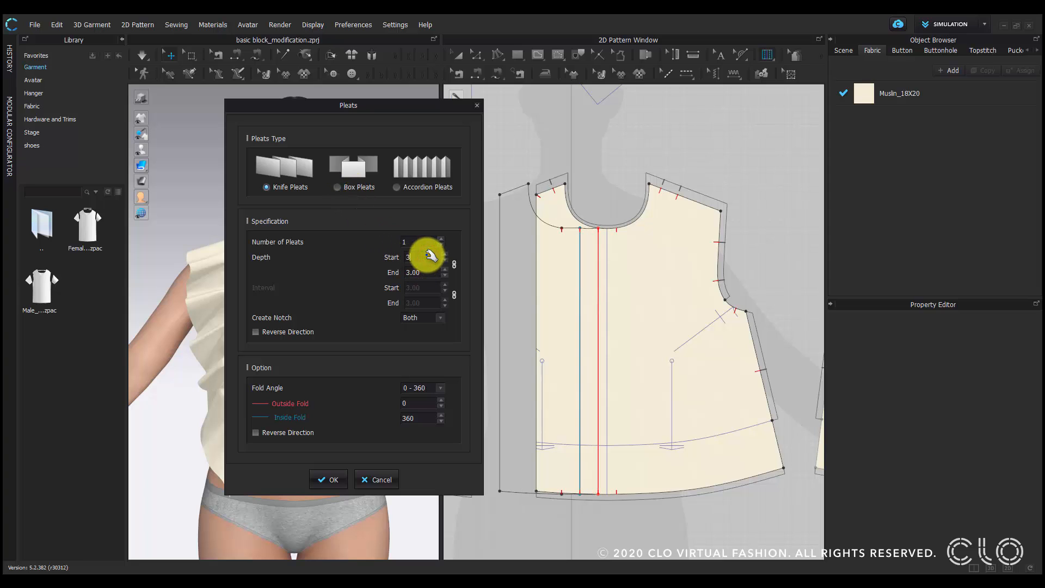
type("6")
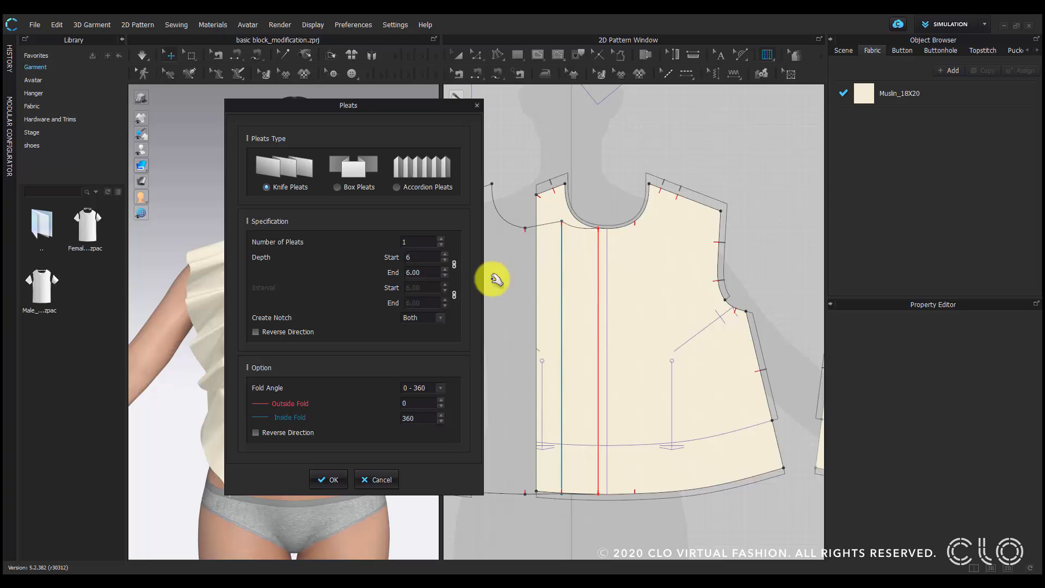
double_click(424, 255)
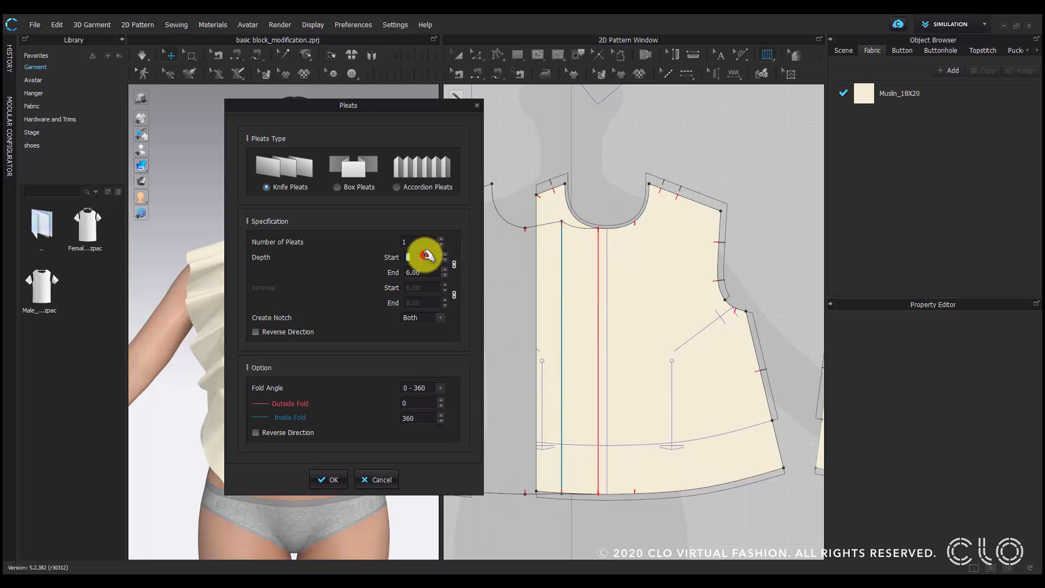
type("2")
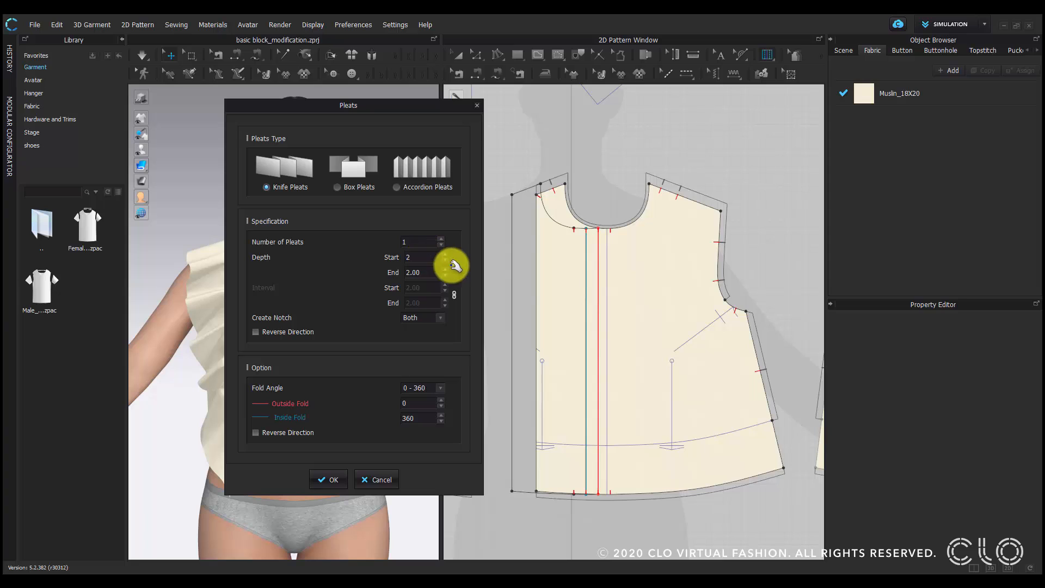
Try an independent end depth of 5 for the pleat, restore it to 2 and relink the start and end depths.
double_click(423, 271)
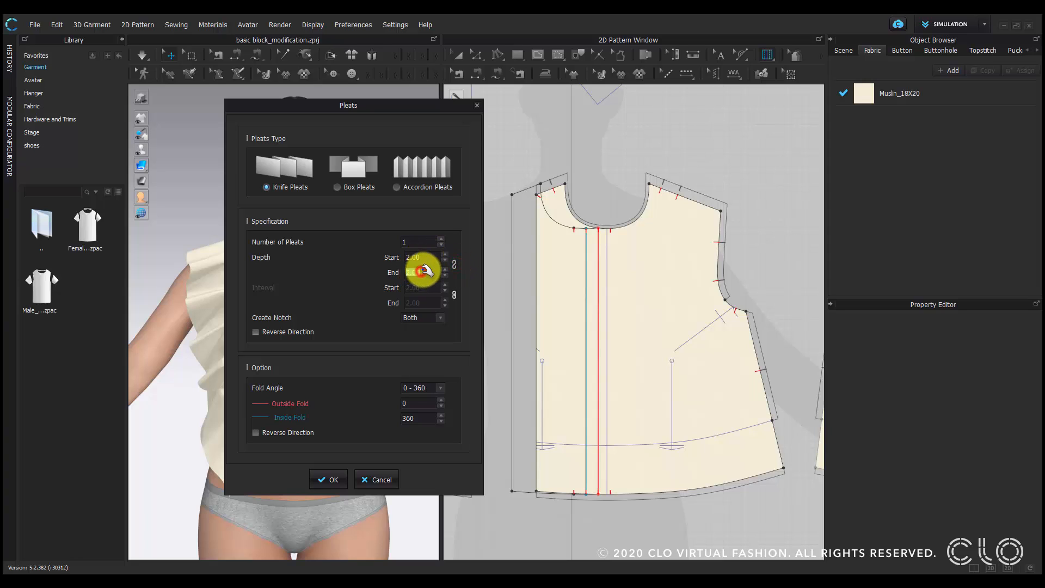
type("5")
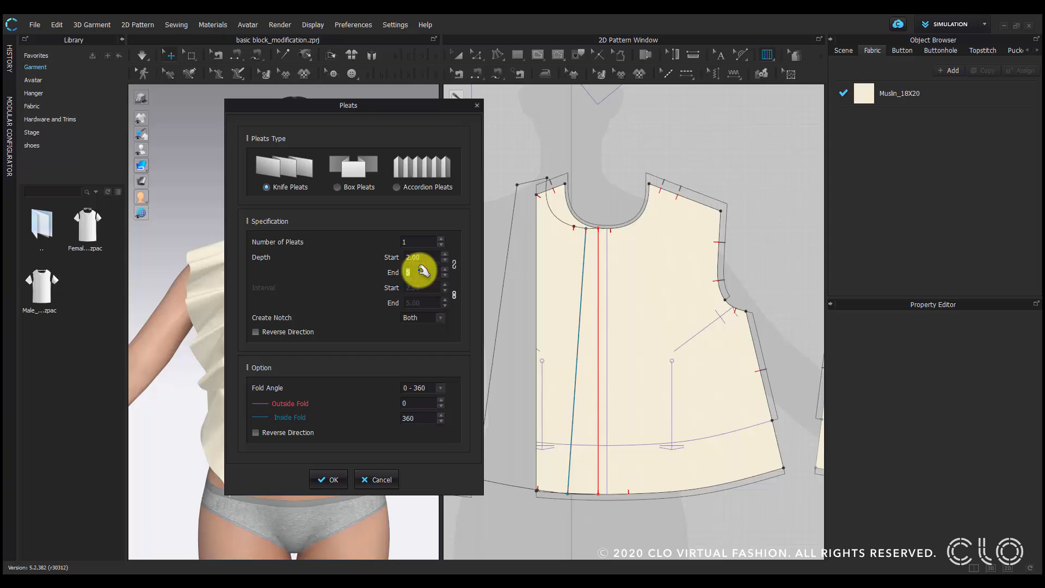
type("2")
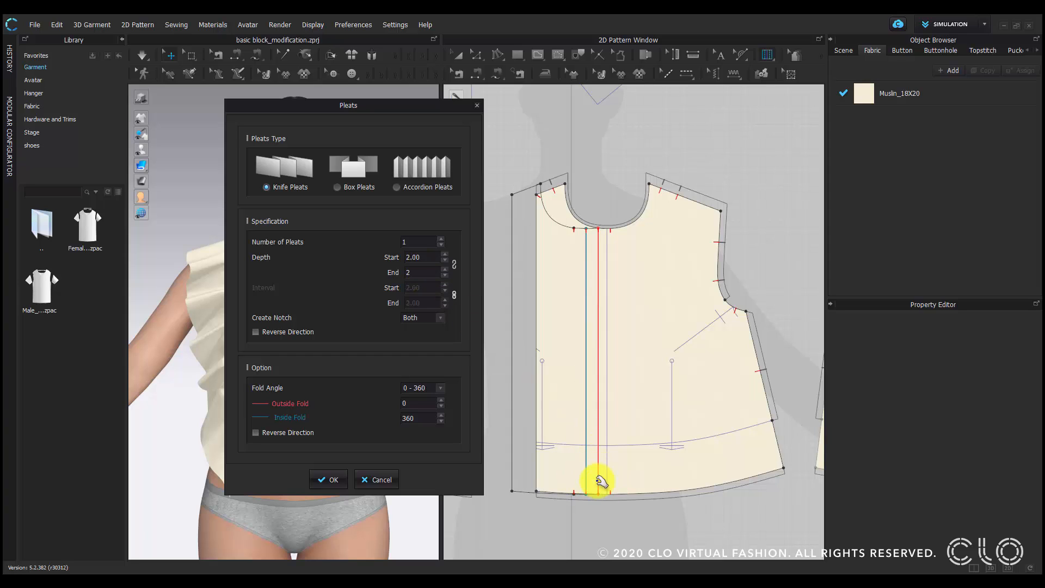
left_click(451, 265)
left_click(456, 265)
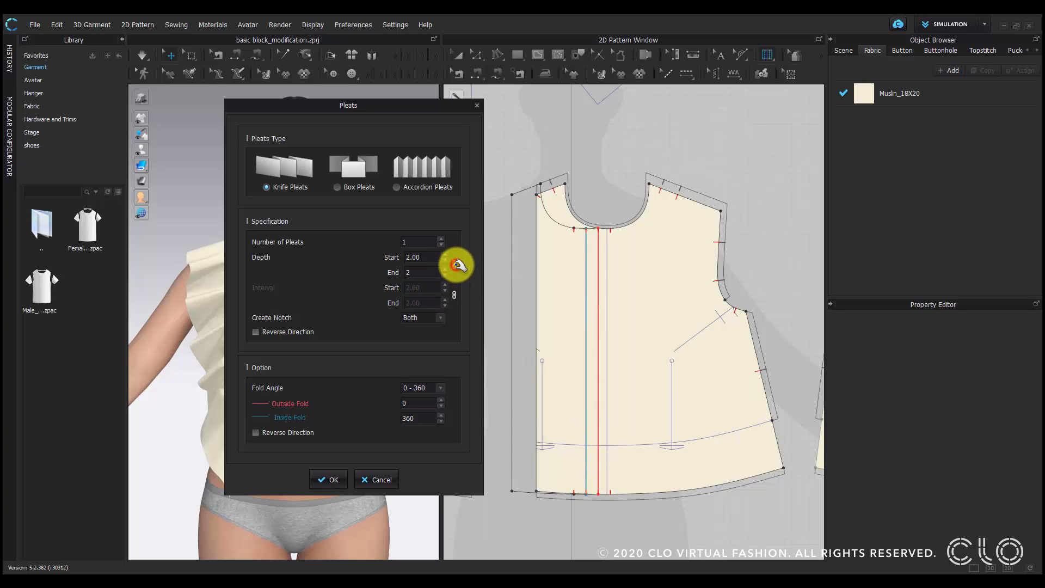
Set the number of knife pleats to 3.
left_click(423, 243)
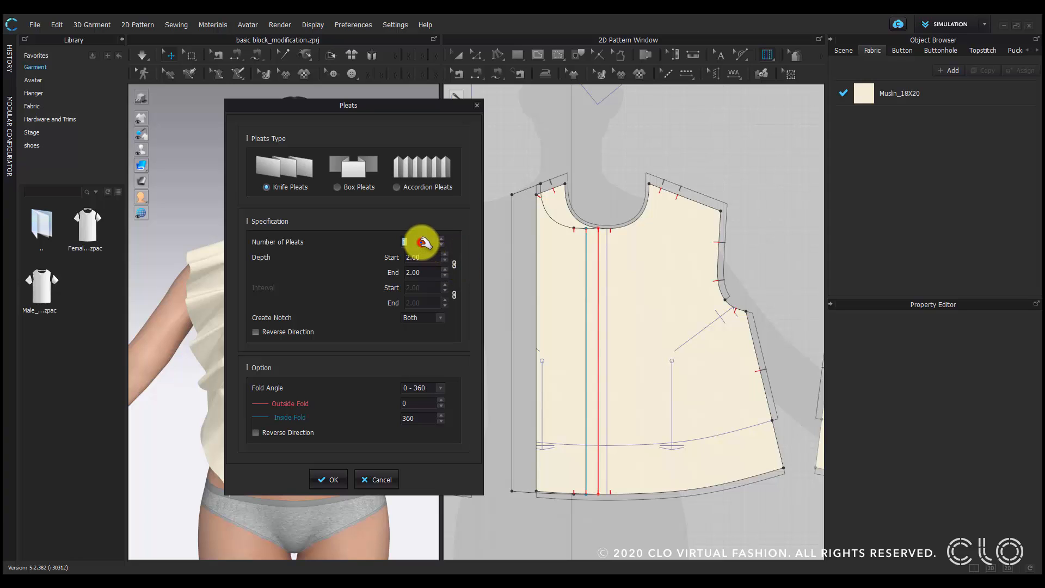
type("3")
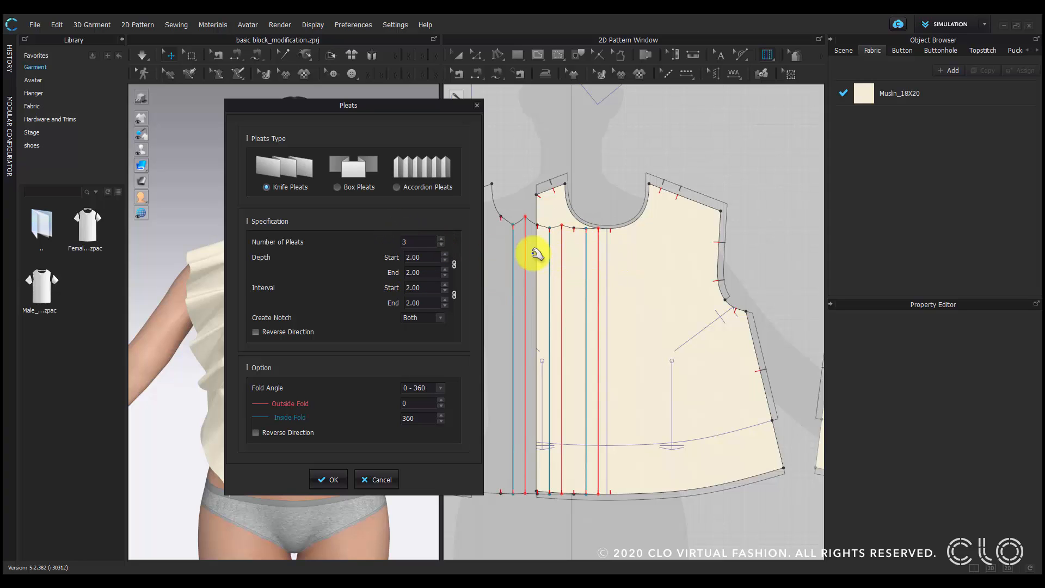
Preview the reversed pleat direction and the reversed fold angles on the three pleats, restoring the original orientation each time.
left_click(271, 331)
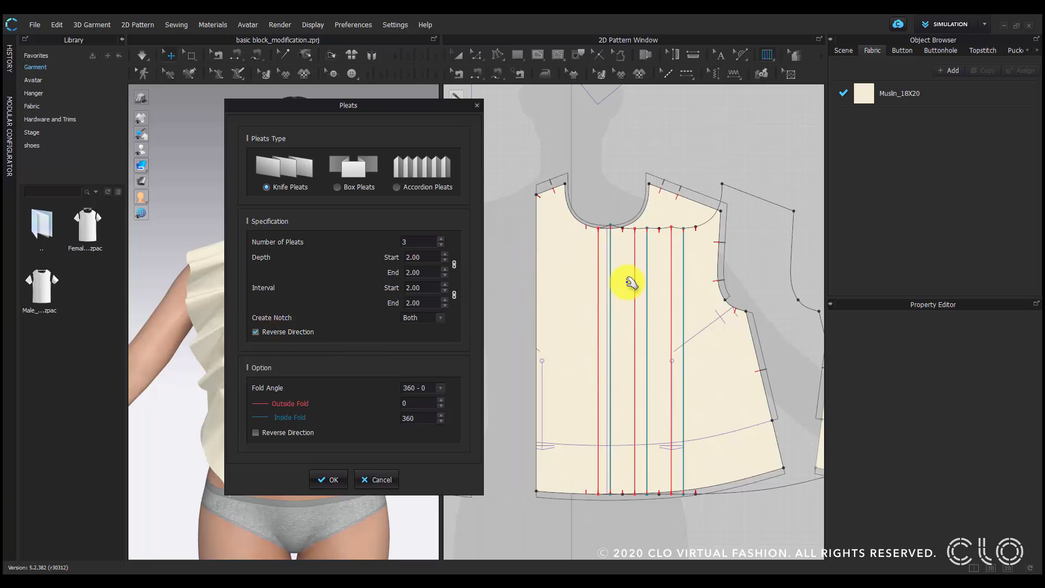
left_click(267, 332)
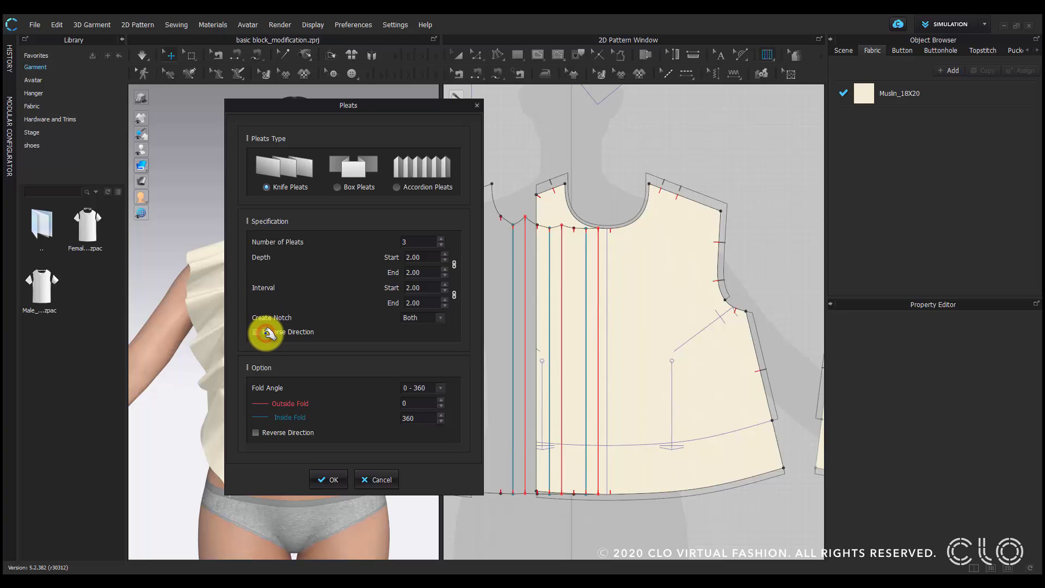
left_click(256, 432)
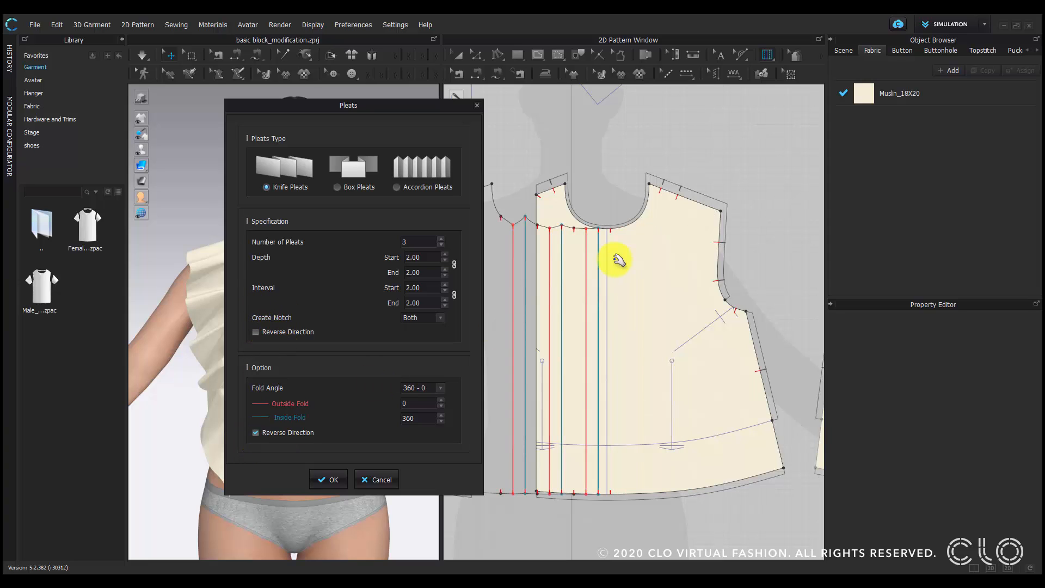
left_click(256, 432)
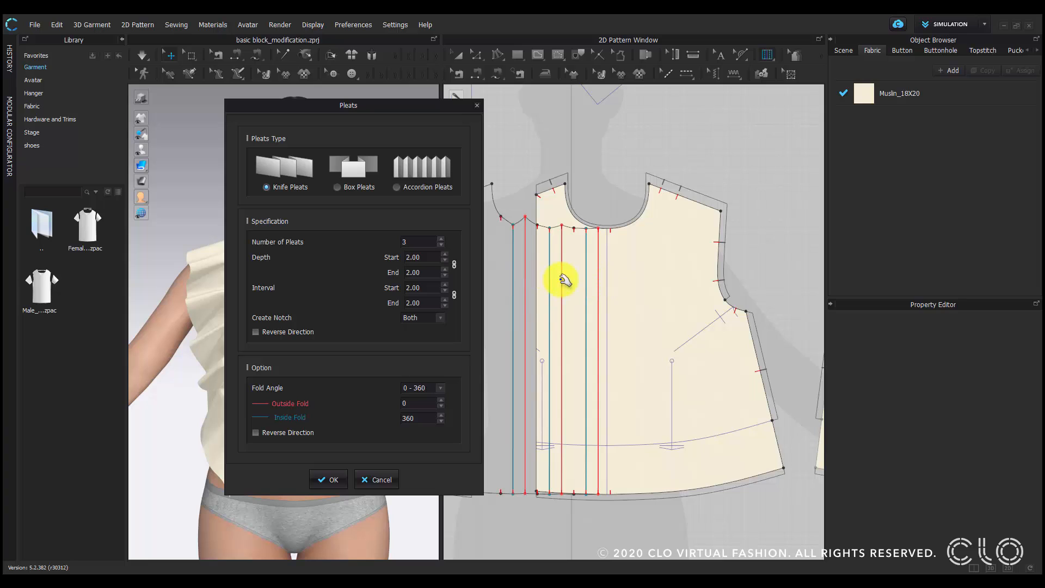
left_click(256, 432)
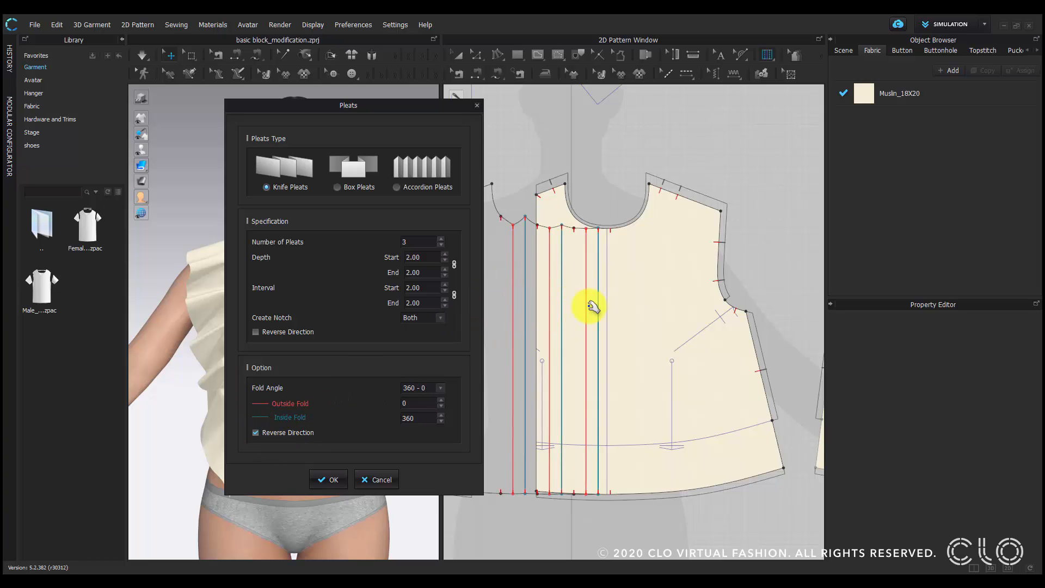
left_click(269, 428)
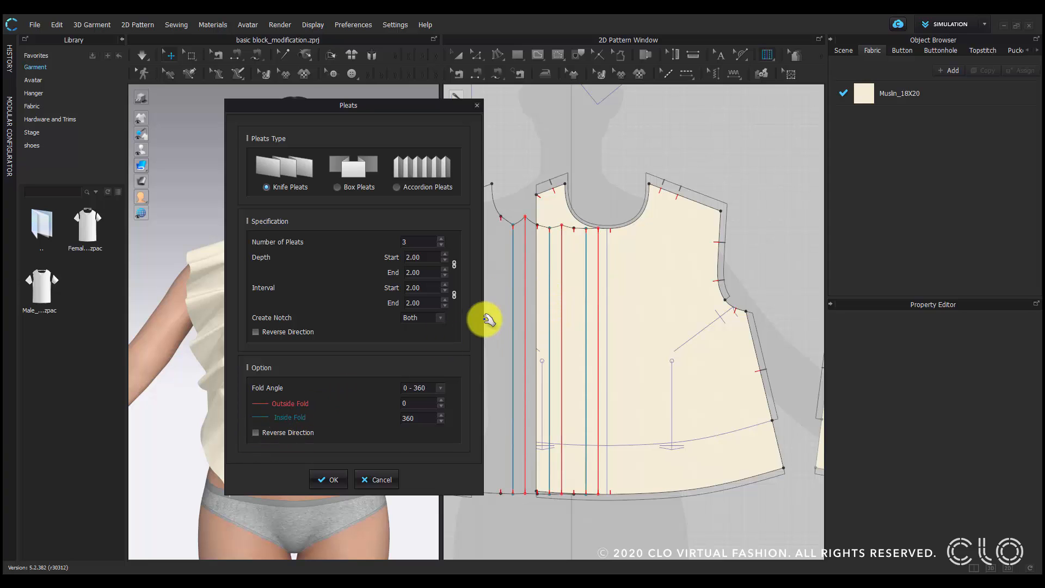
Create the three knife pleats and move the overlapping side front piece clear of the pleated front panel with Transform Pattern.
left_click(332, 479)
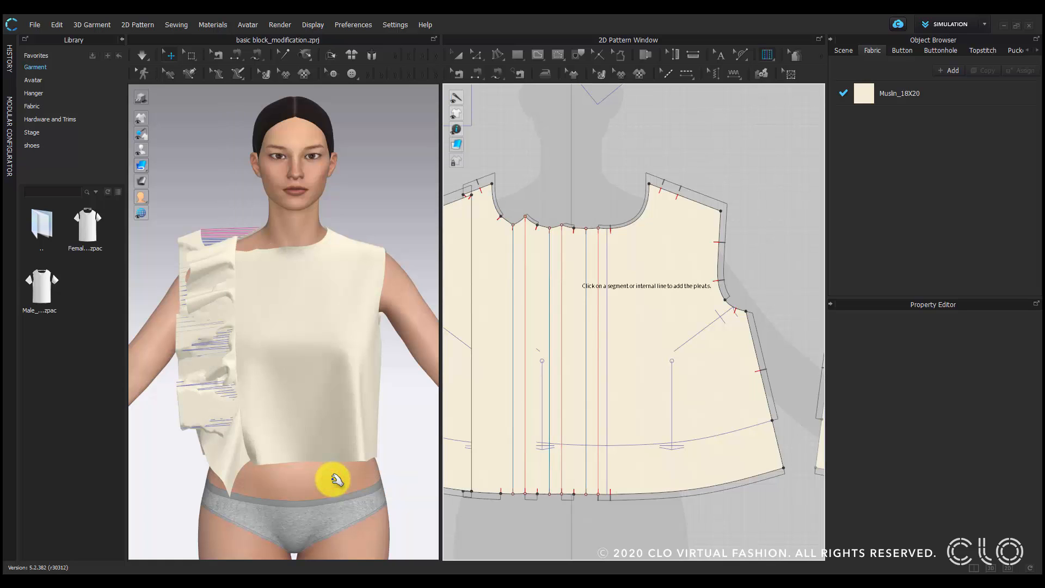
scroll(658, 300, "down", 3)
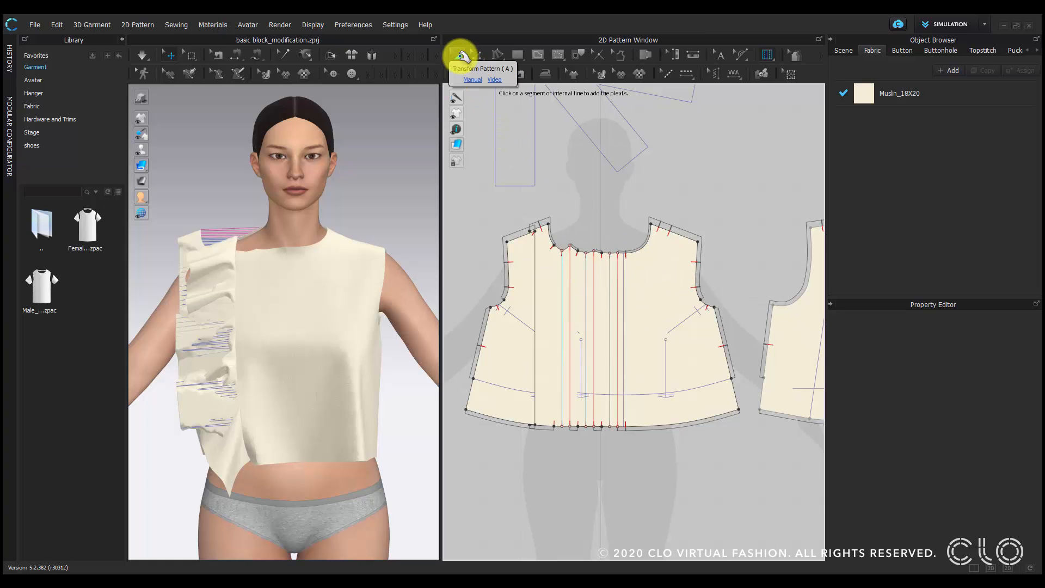
left_click(460, 57)
left_click_drag(492, 387, 433, 379)
scroll(626, 327, "down", 1)
Reset the 3D arrangement of the pleated front panel and strengthen it.
left_click(677, 326)
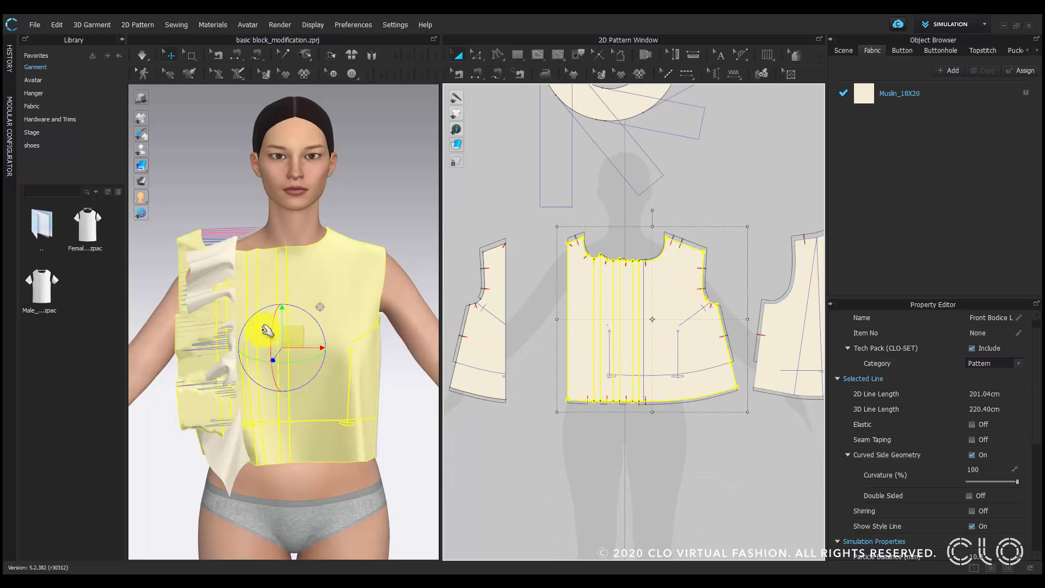
right_click(287, 334)
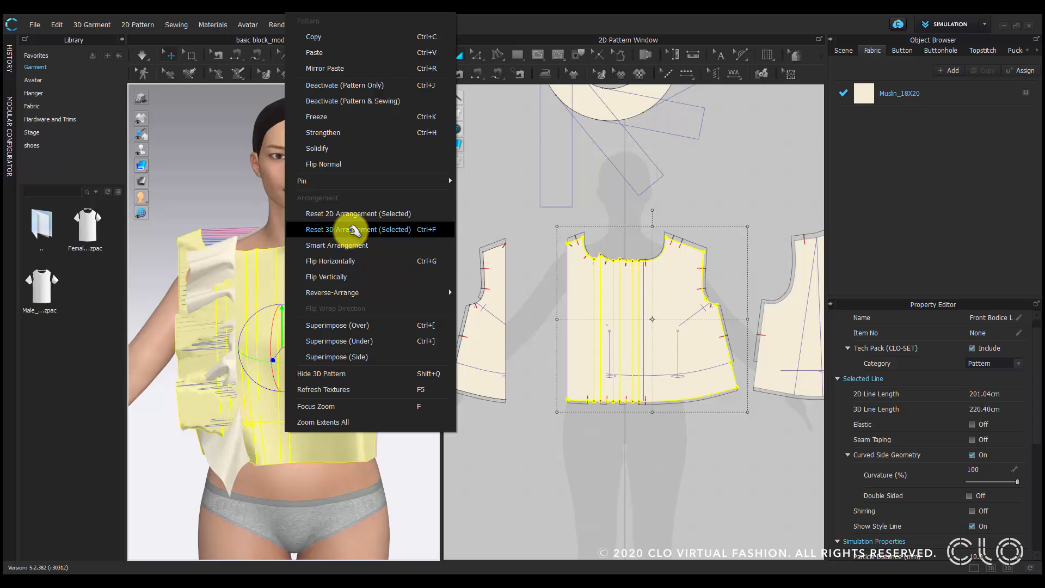
left_click(351, 230)
scroll(299, 361, "down", 2)
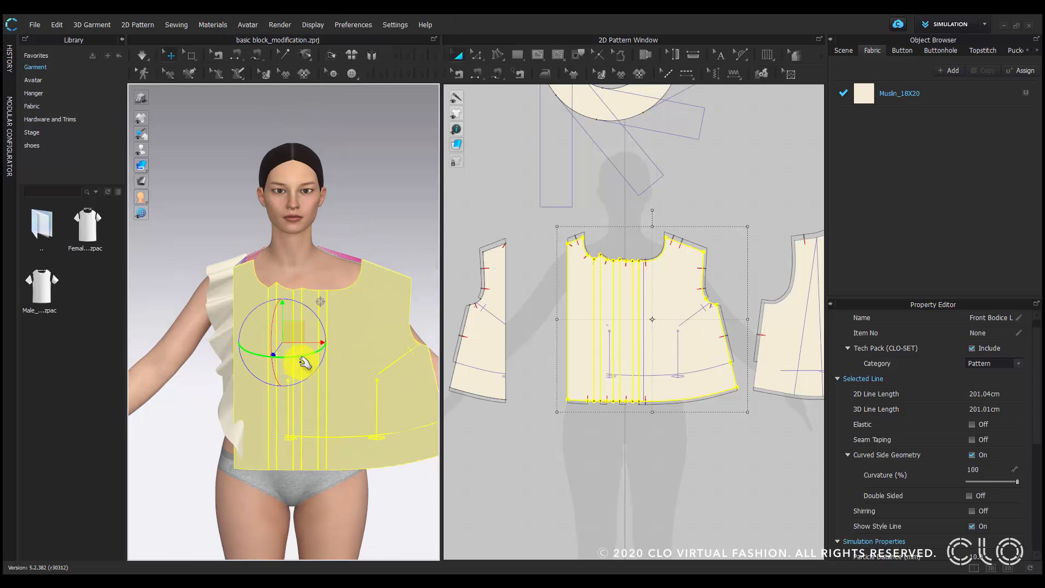
right_click(300, 338)
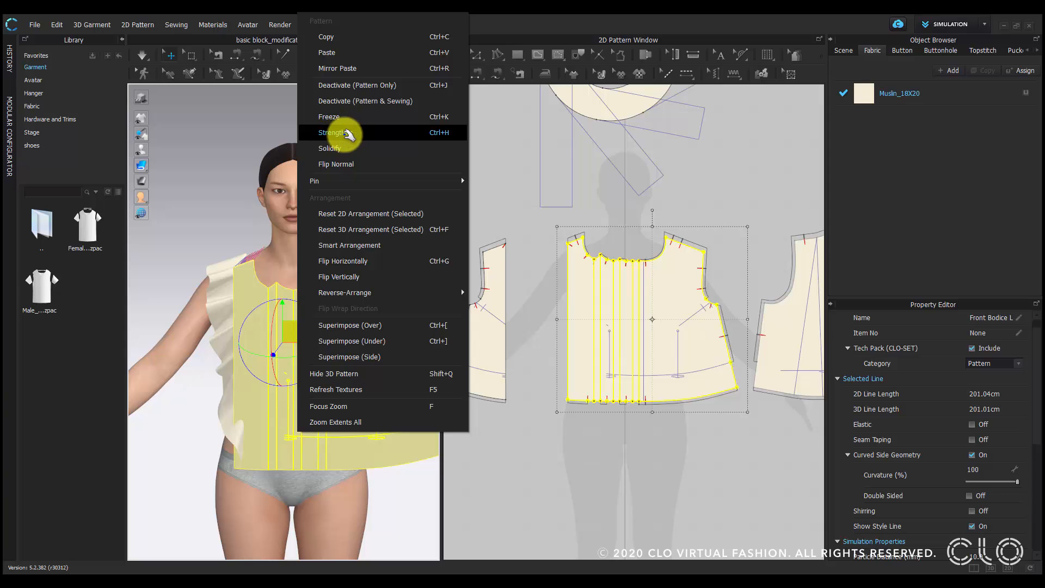
left_click(347, 134)
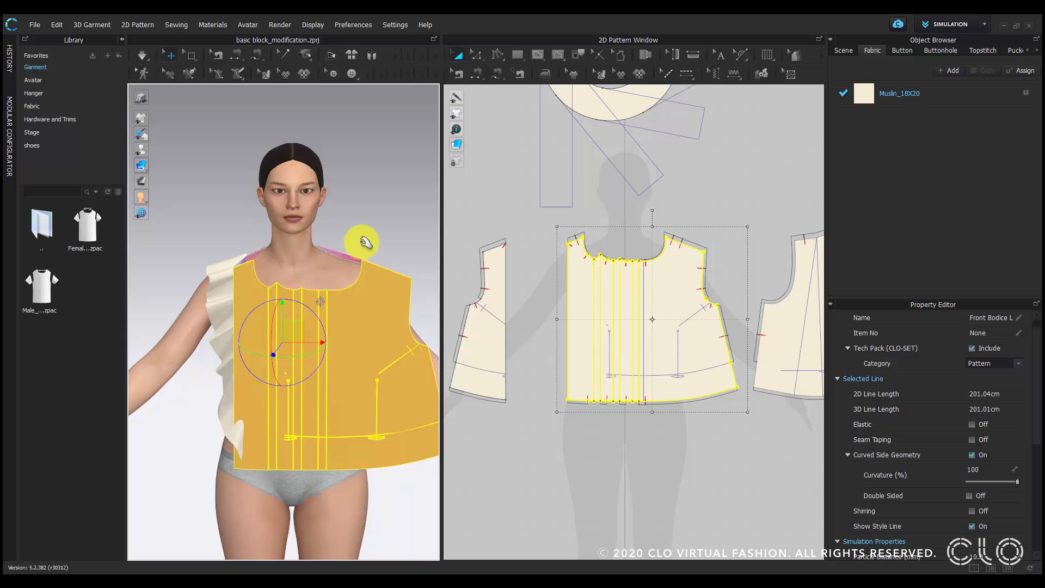
Shift the strengthened front panel toward the avatar's left in 3D and simulate the garment until the pleats fold over.
right_click_drag(365, 242, 349, 227)
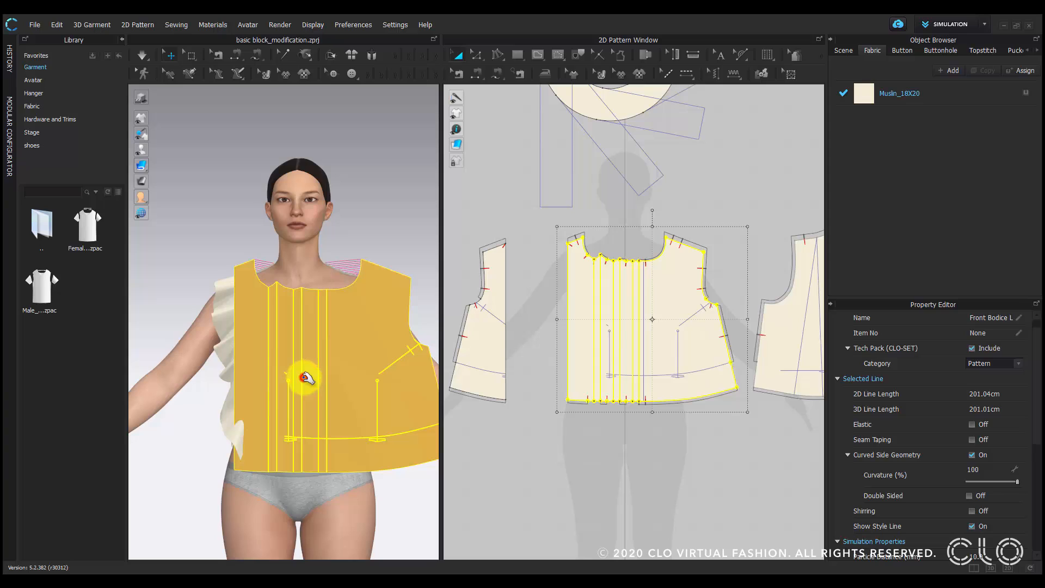
left_click(305, 377)
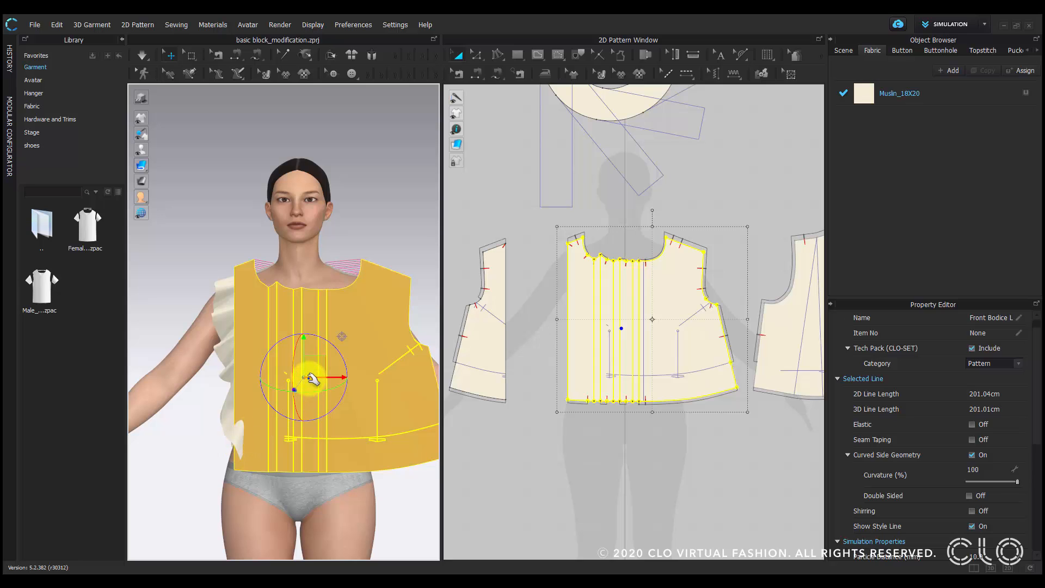
left_click_drag(319, 377, 361, 377)
left_click(143, 56)
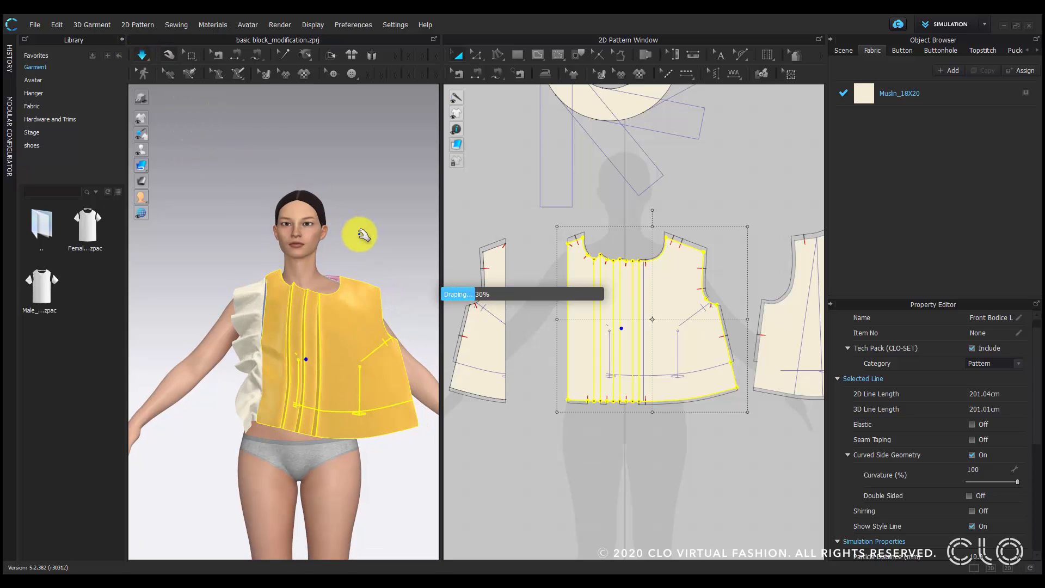
scroll(362, 329, "up", 2)
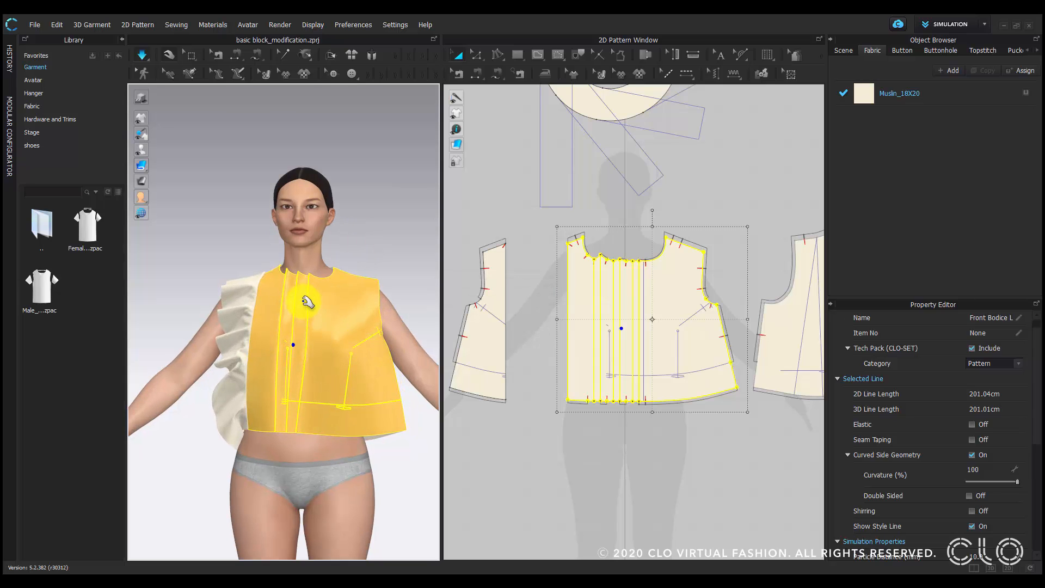
scroll(304, 288, "up", 2)
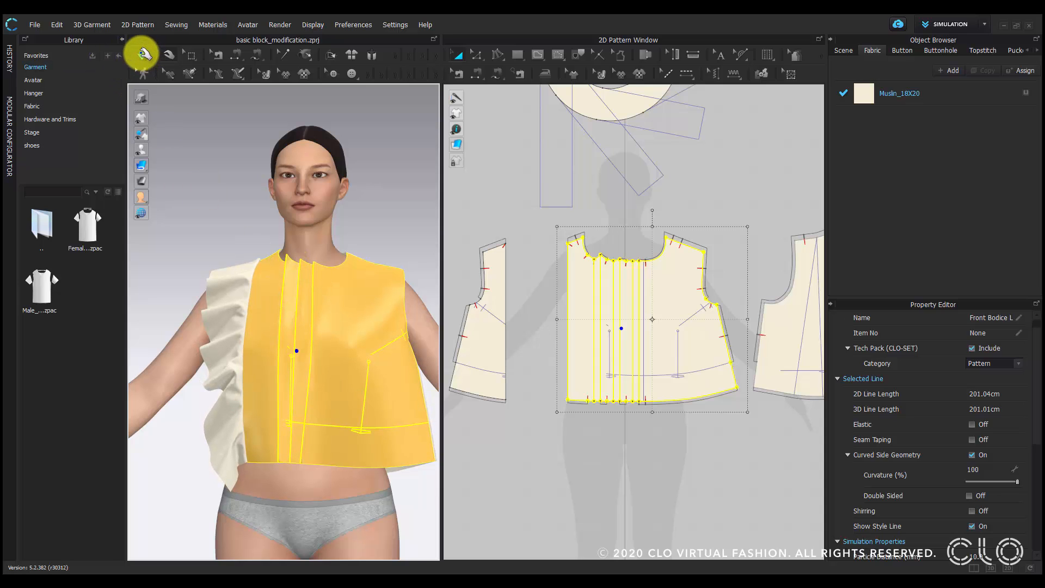
left_click(144, 54)
right_click_drag(338, 303, 296, 228)
Free-sew the neckline edges on both sides of the inside fold nearest the ruffle seam and set the sewing line type to Turned.
left_click(611, 240)
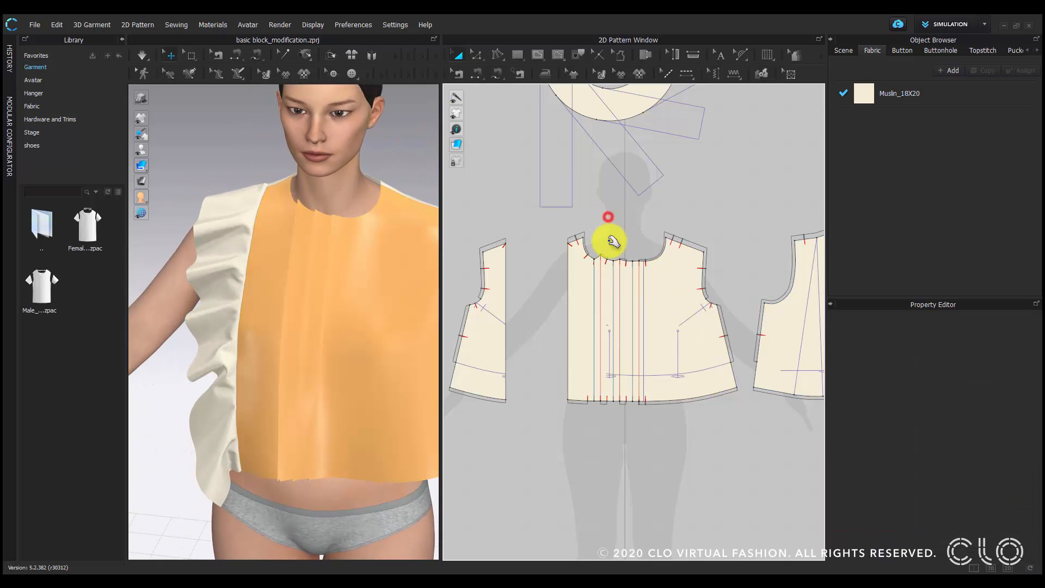
scroll(610, 240, "up", 2)
scroll(608, 242, "up", 3)
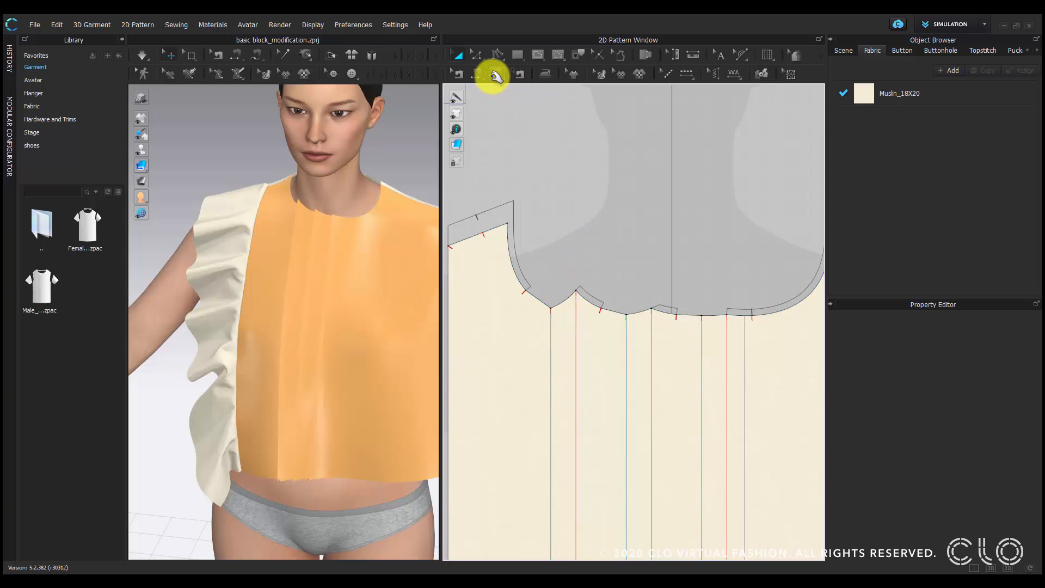
left_click(497, 75)
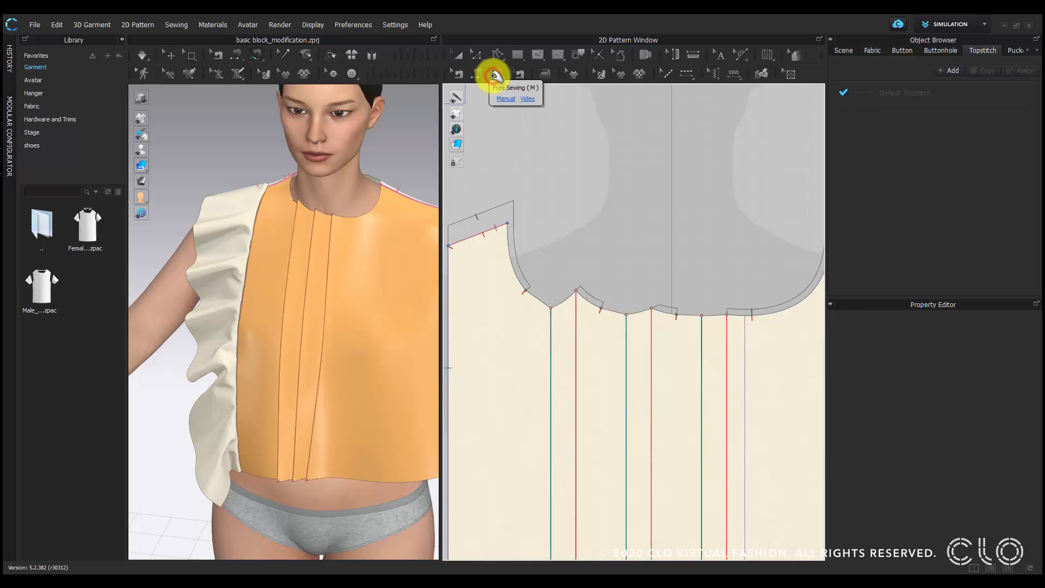
scroll(549, 271, "up", 2)
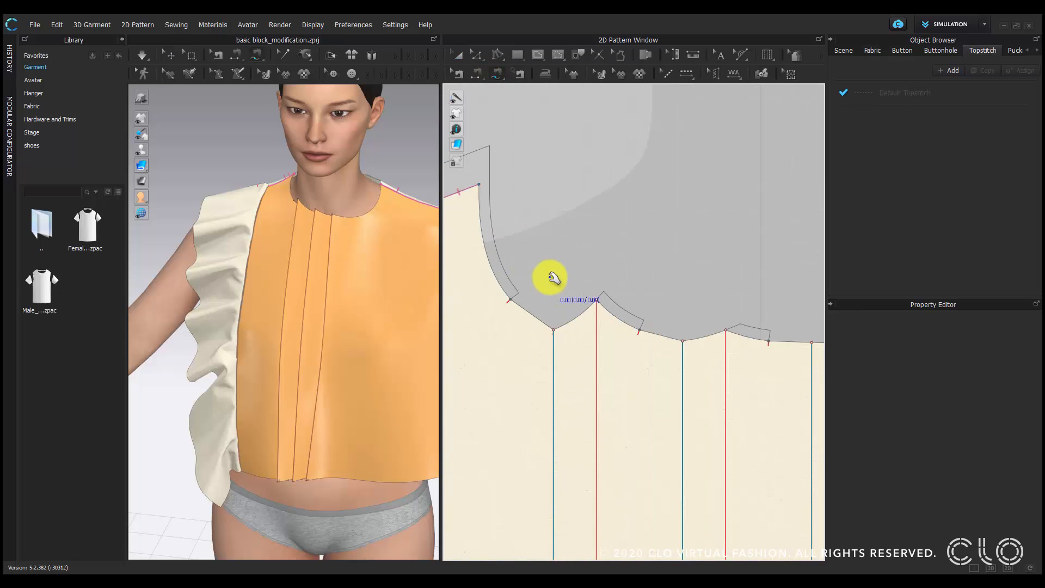
left_click(555, 330)
left_click(597, 300)
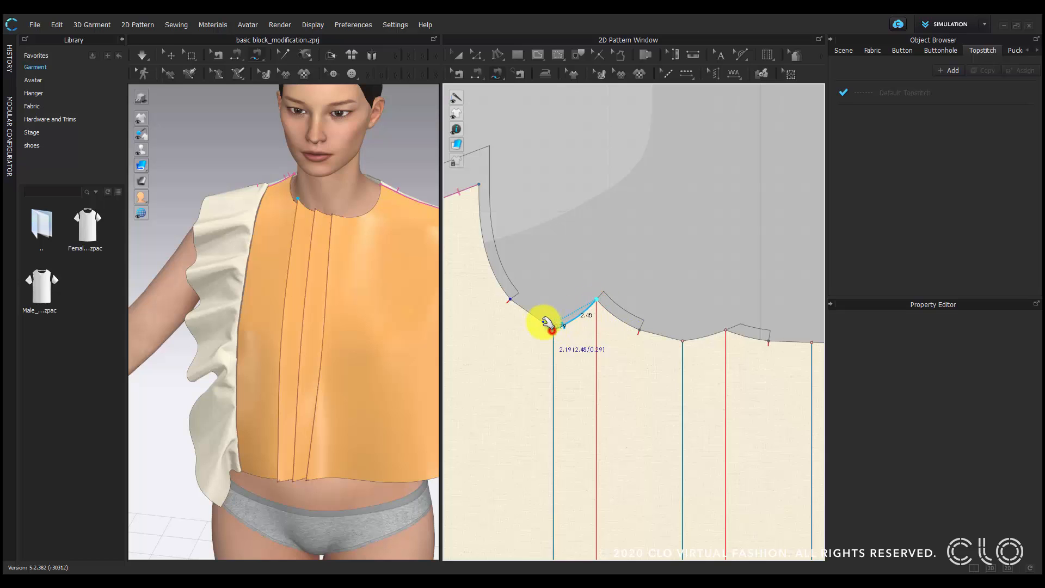
left_click(552, 329)
left_click(514, 300)
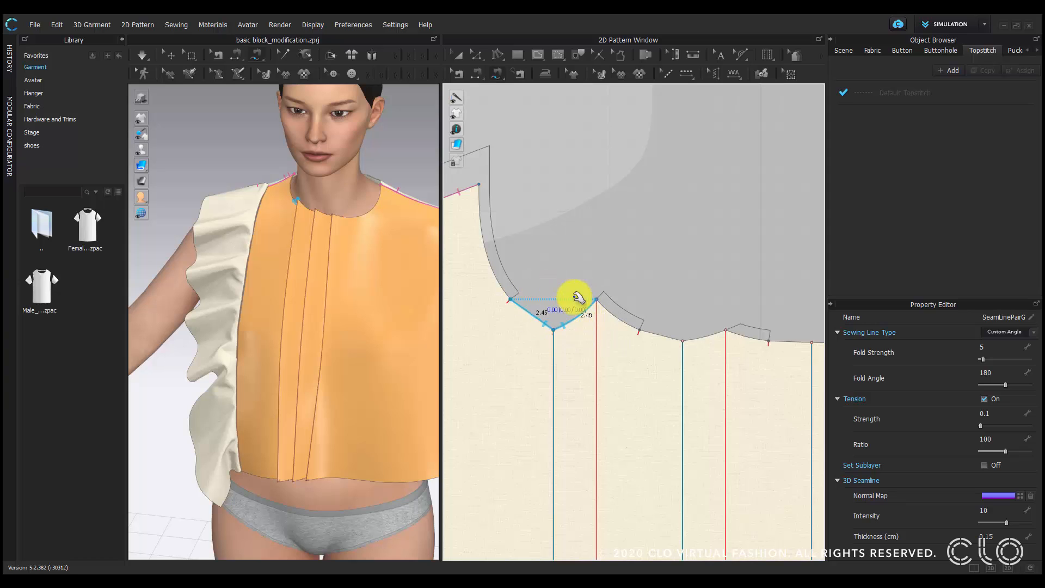
left_click(1007, 331)
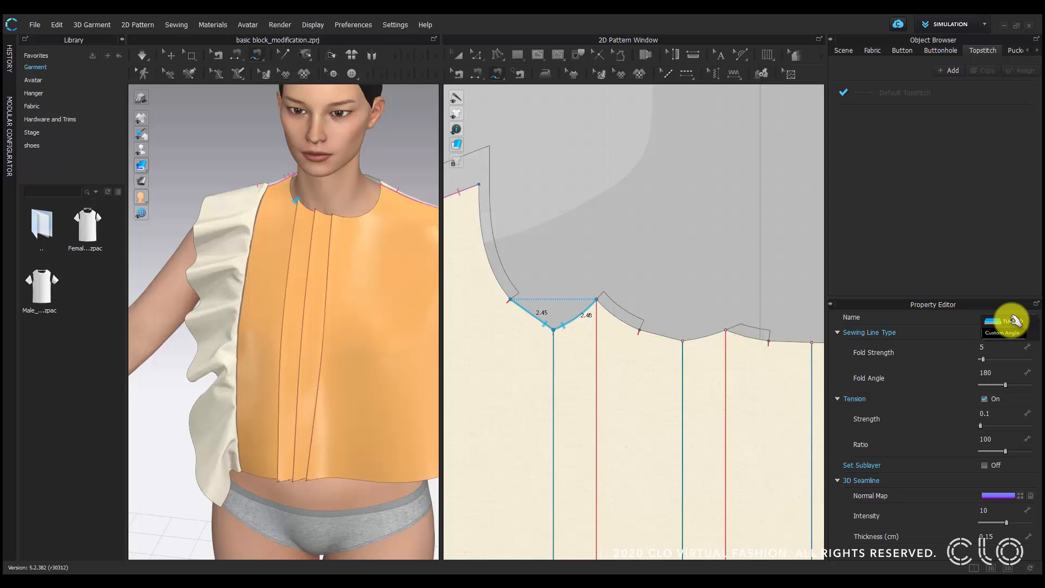
left_click(1011, 321)
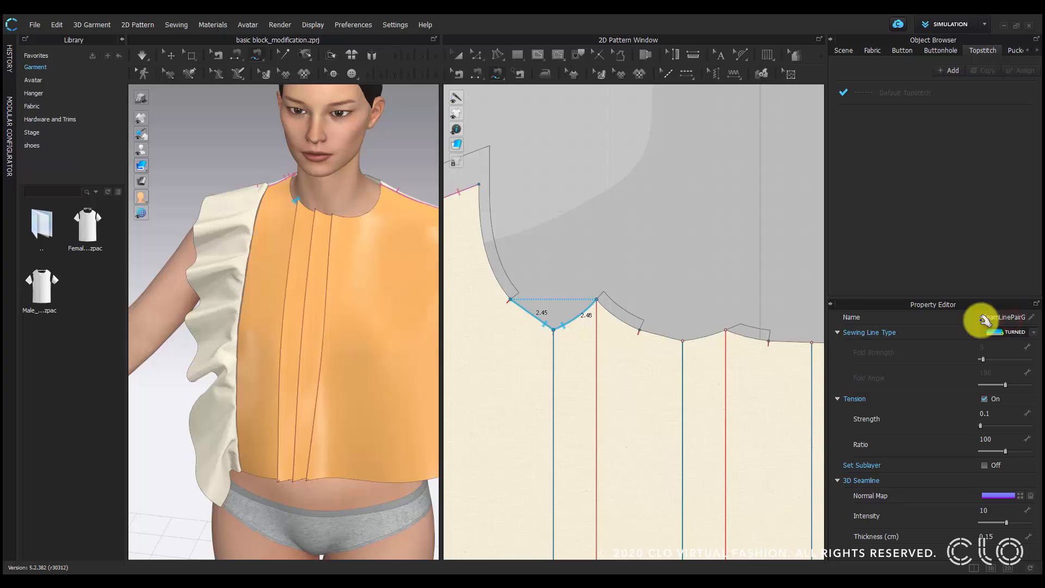
Free-sew the neckline edges on both sides of the adjacent outside fold and set that seam's line type to Turned.
left_click(597, 299)
left_click(556, 329)
left_click(596, 298)
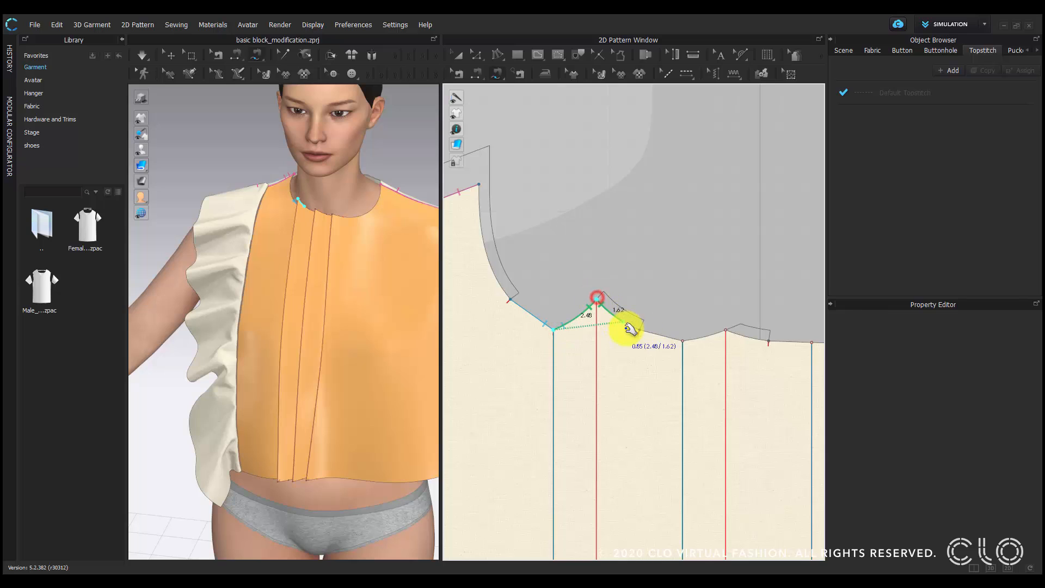
left_click(639, 332)
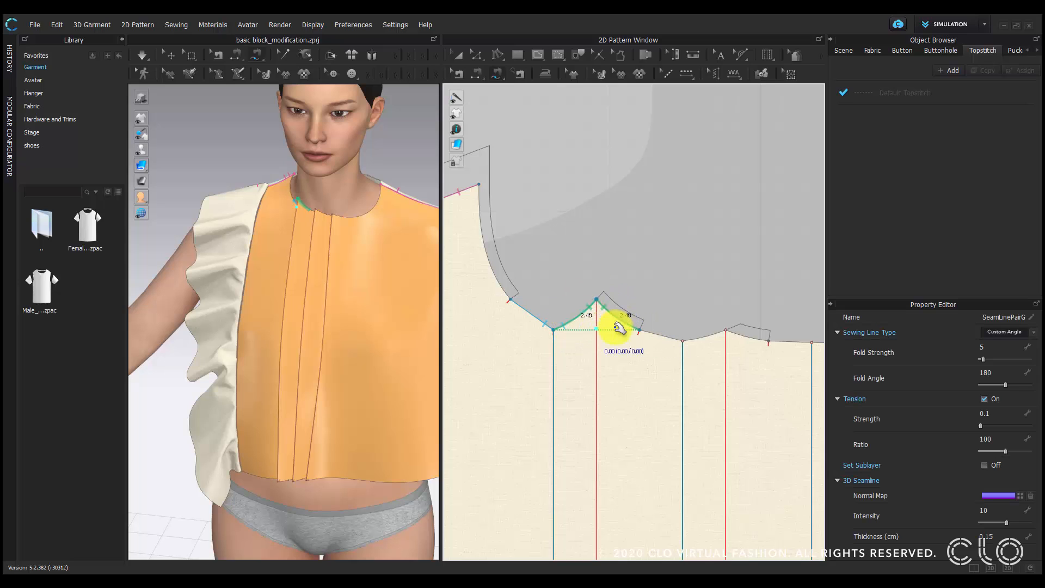
left_click(996, 331)
left_click(989, 337)
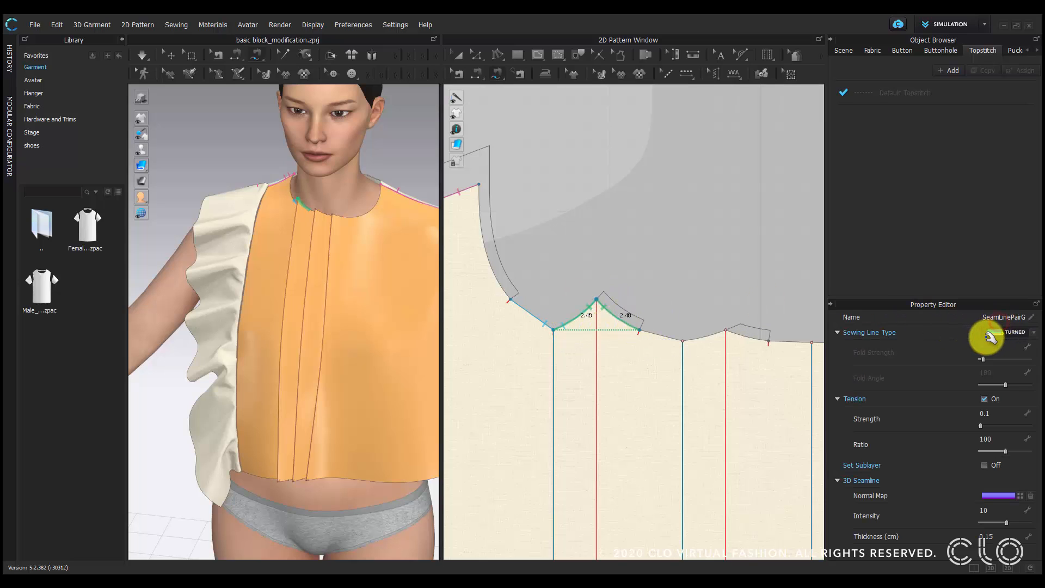
Free-sew the neckline edges around the middle pleat's inside fold and set the sewing line type to Turned.
middle_click_drag(735, 306, 660, 284)
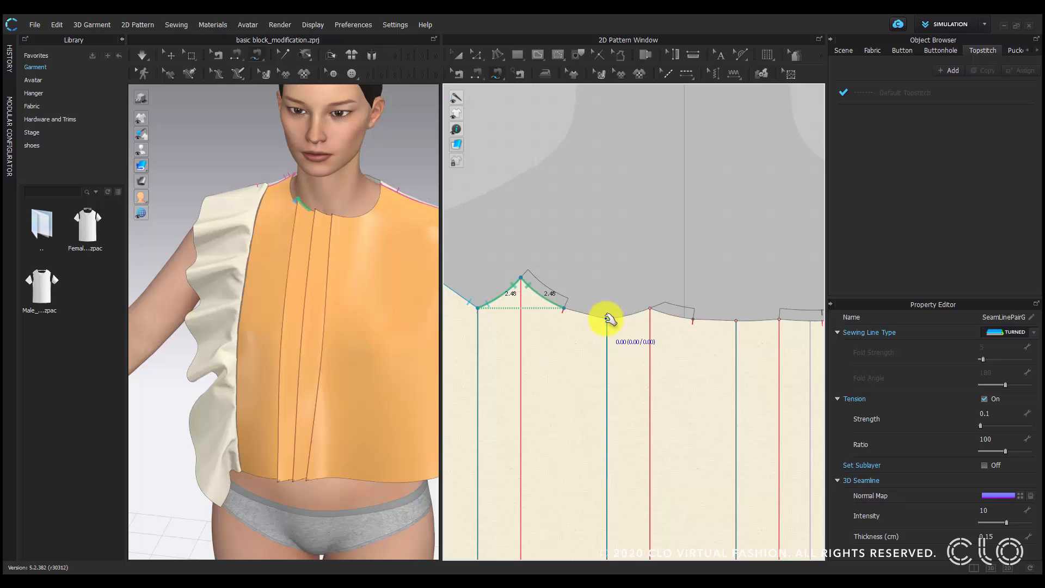
left_click(608, 317)
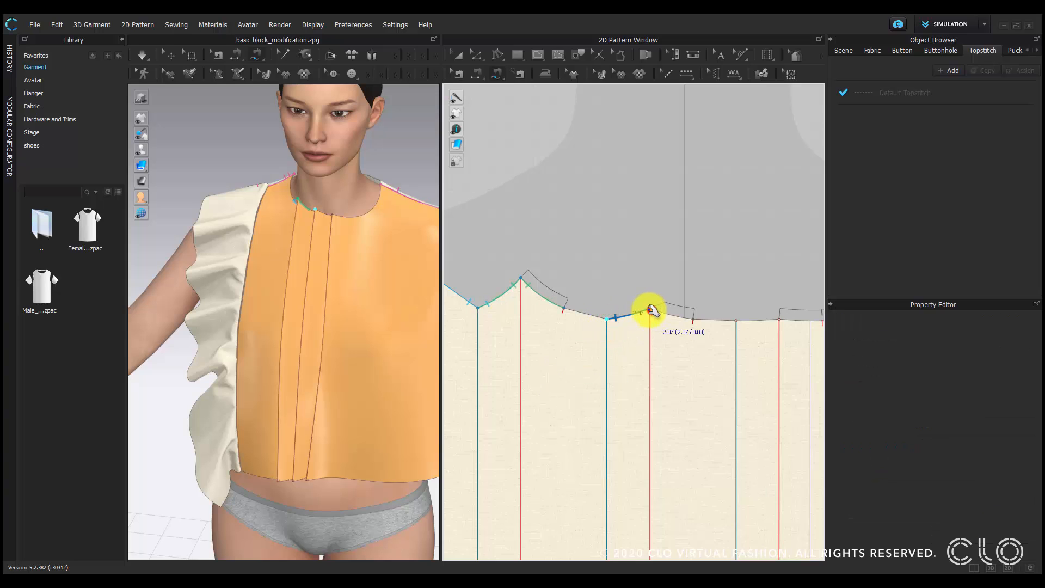
left_click(563, 309)
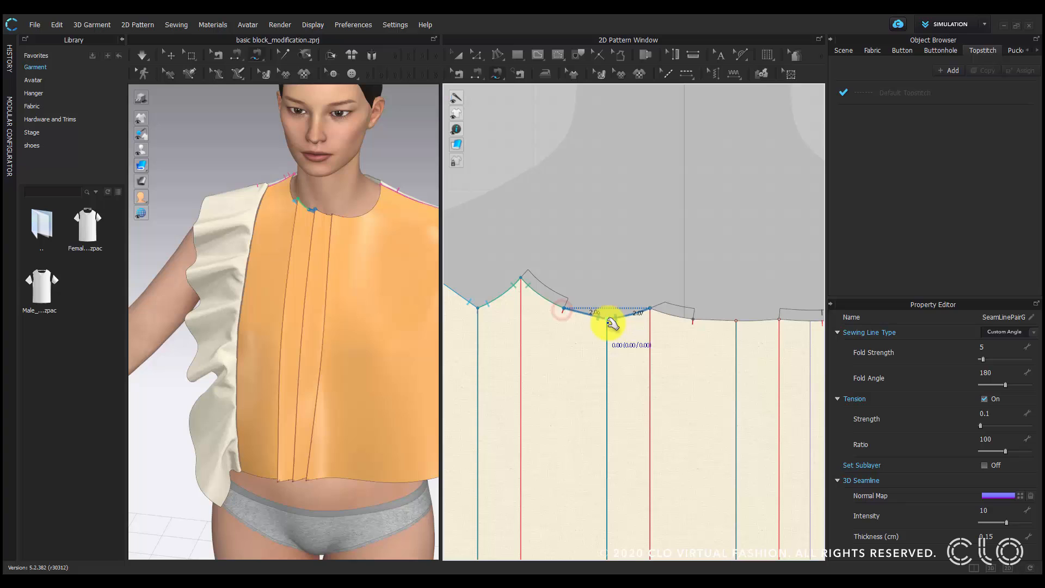
left_click(1005, 331)
left_click(1002, 321)
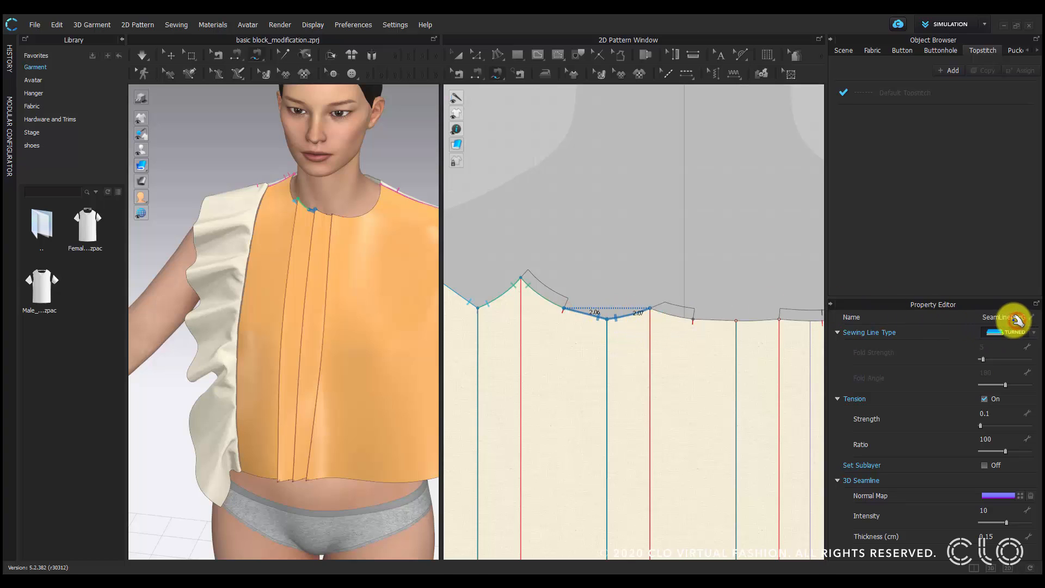
Free-sew the neckline edges on both sides of the middle pleat's outside fold and set the sewing line type to Turned.
left_click(650, 308)
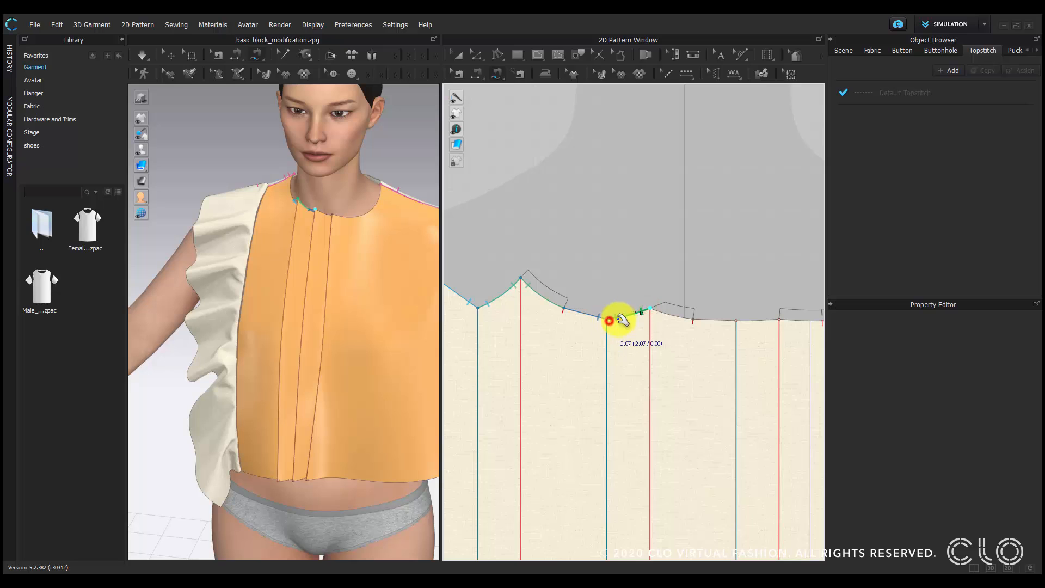
left_click(608, 320)
left_click(649, 308)
left_click(693, 319)
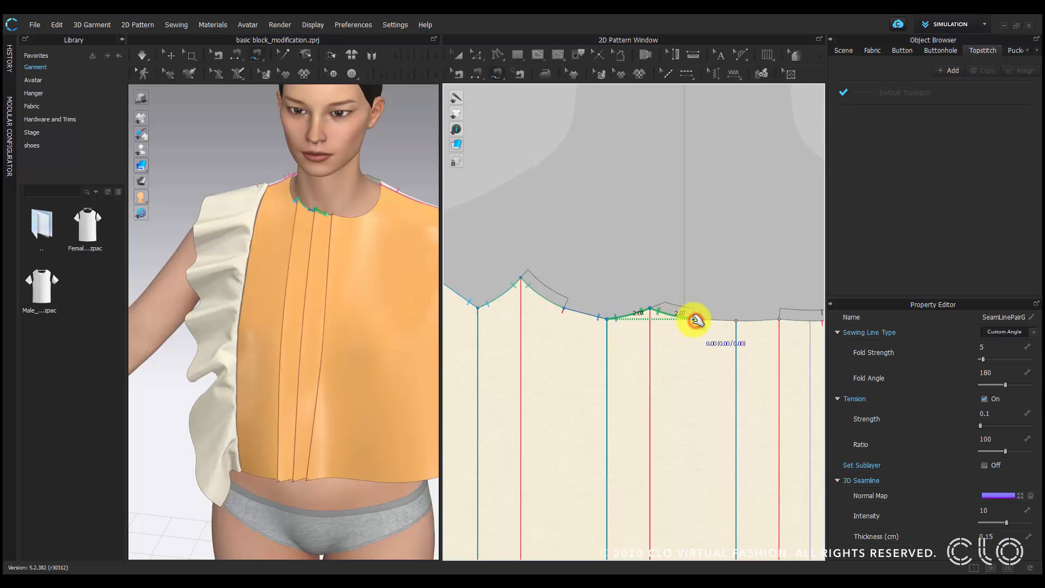
left_click(993, 331)
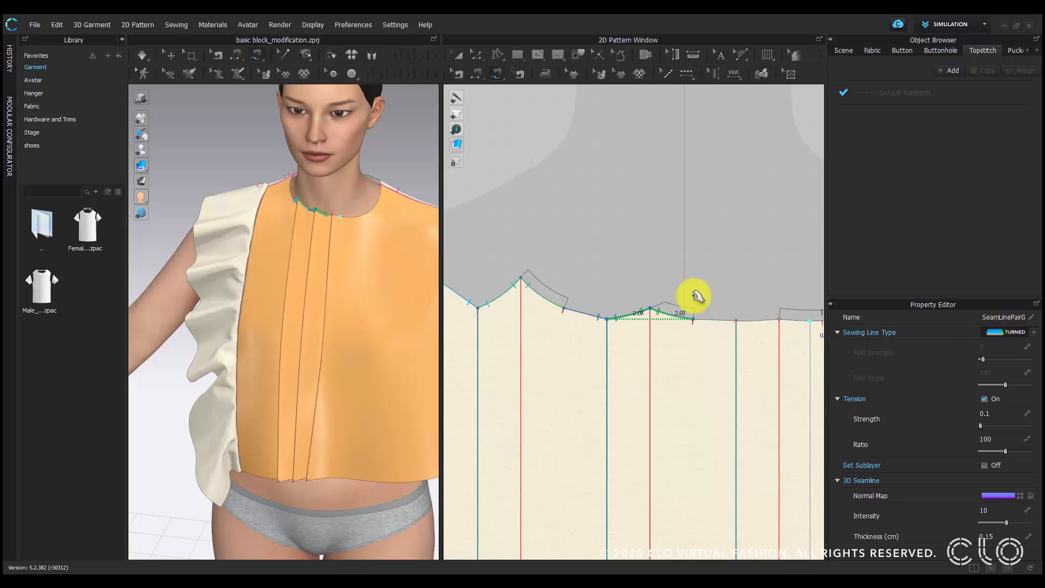
Free-sew the neckline edges around the third pleat's inside fold and set that seam's line type to Turned.
right_click_drag(693, 296, 607, 317)
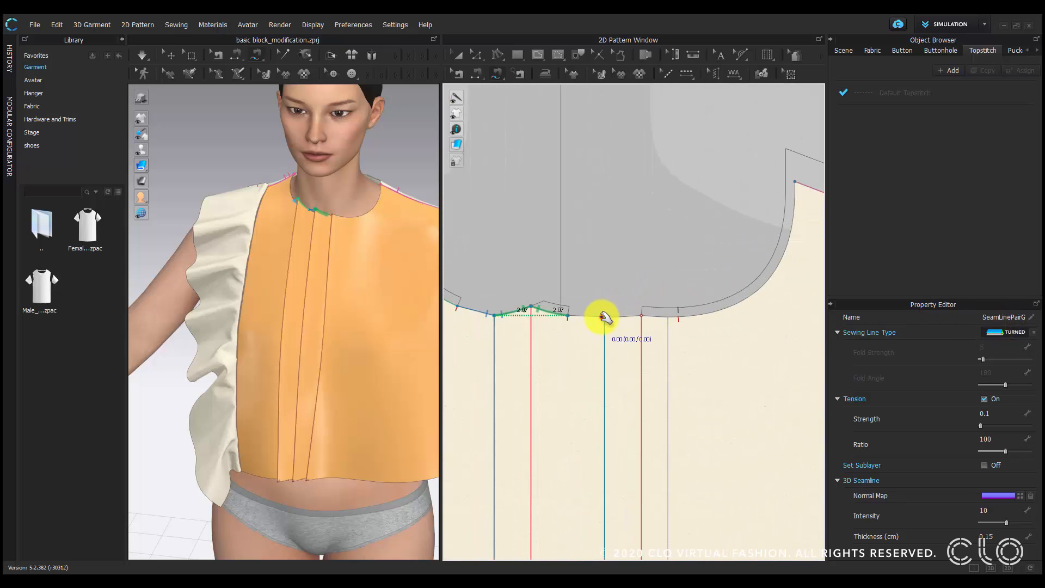
mouse_move(604, 317)
left_mouse_down()
mouse_move(571, 311)
mouse_move(600, 315)
left_mouse_up()
left_click(603, 317)
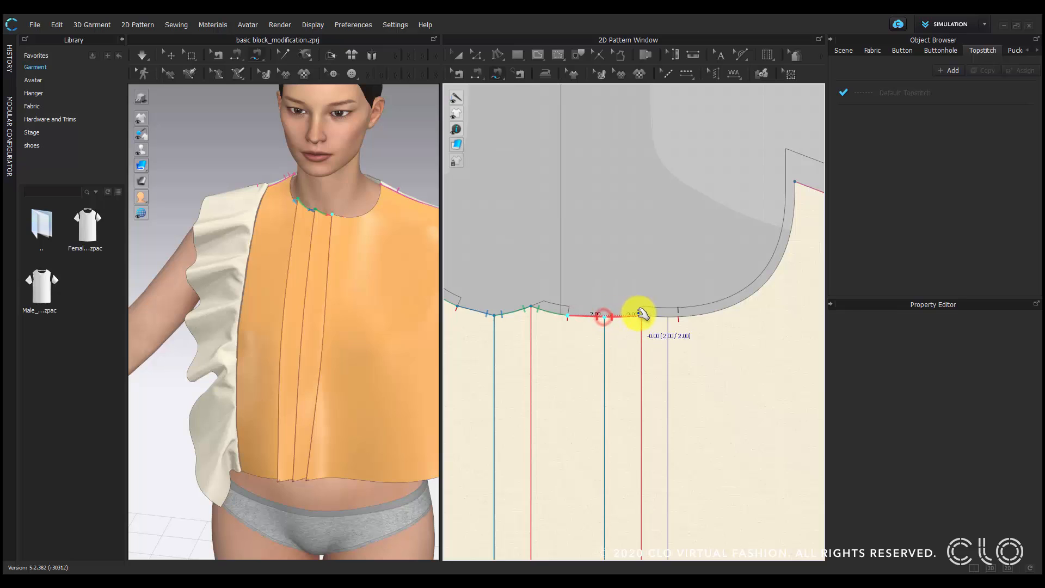
left_click(641, 314)
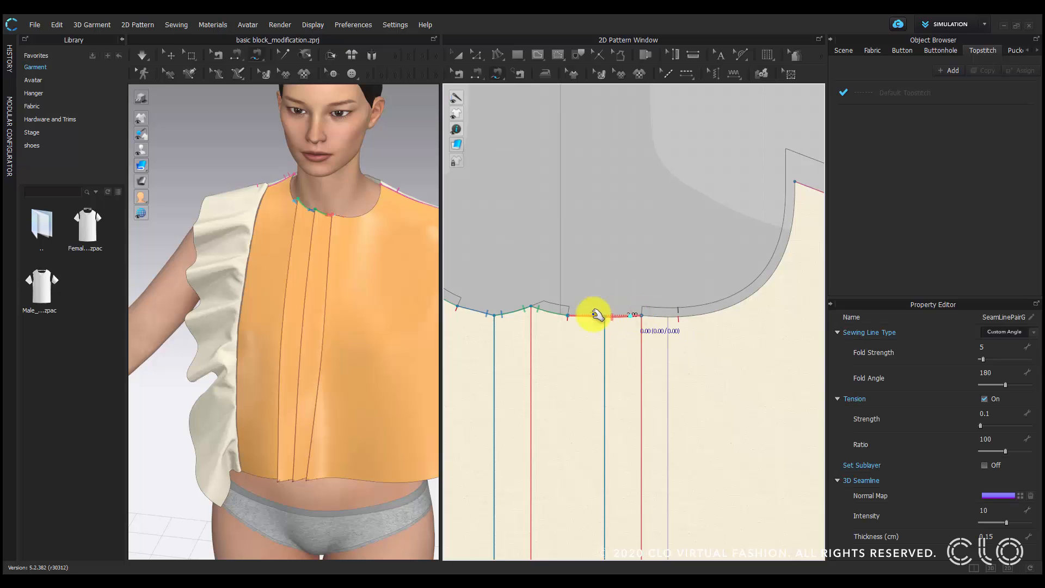
left_click(1003, 321)
left_click(1002, 321)
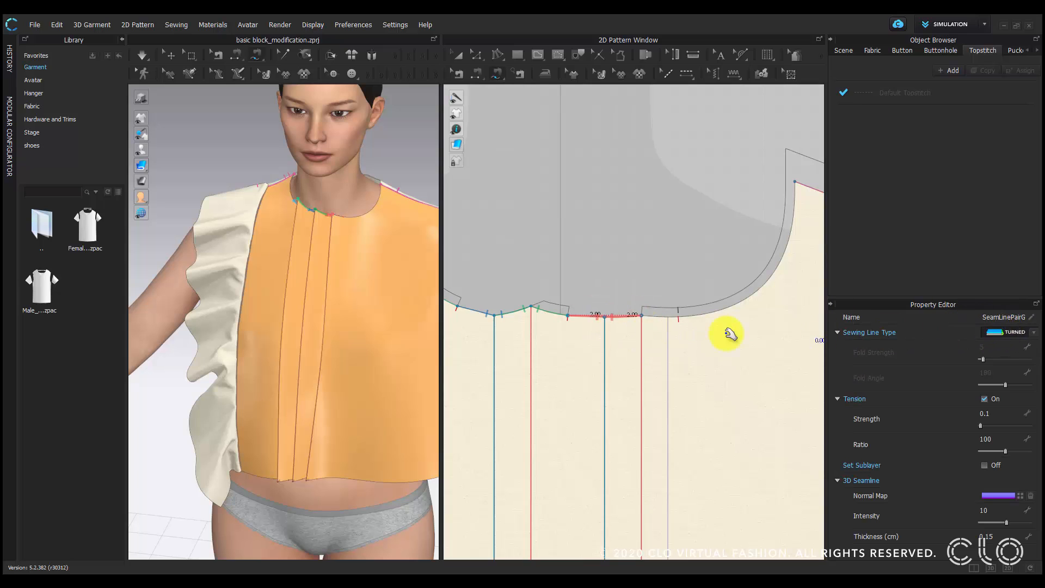
Free-sew the neckline edges around the third pleat's outside fold beside center front and set the sewing line type to Turned.
left_click_drag(646, 316, 610, 320)
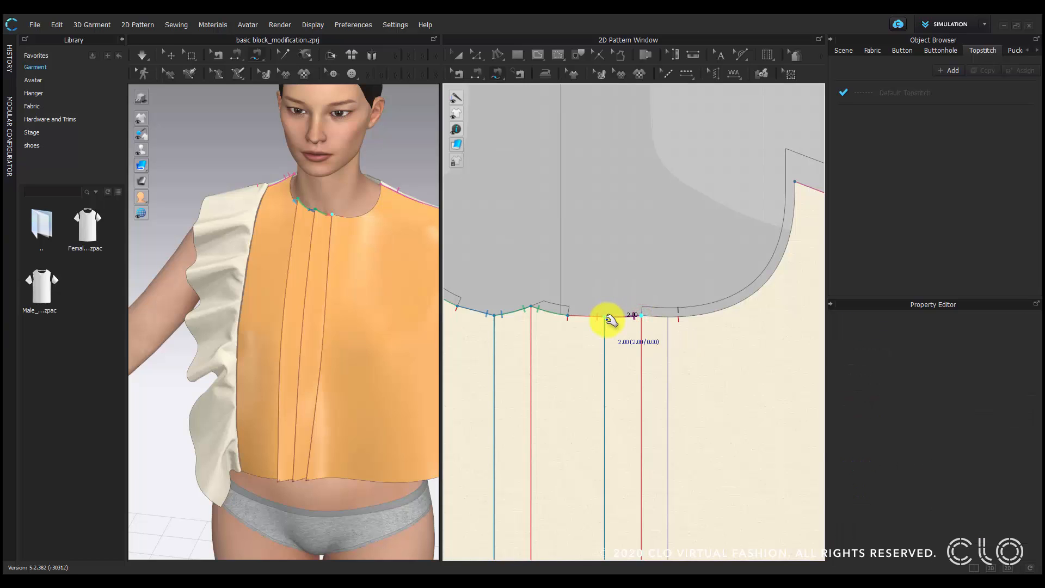
left_click(610, 320)
left_click(677, 316)
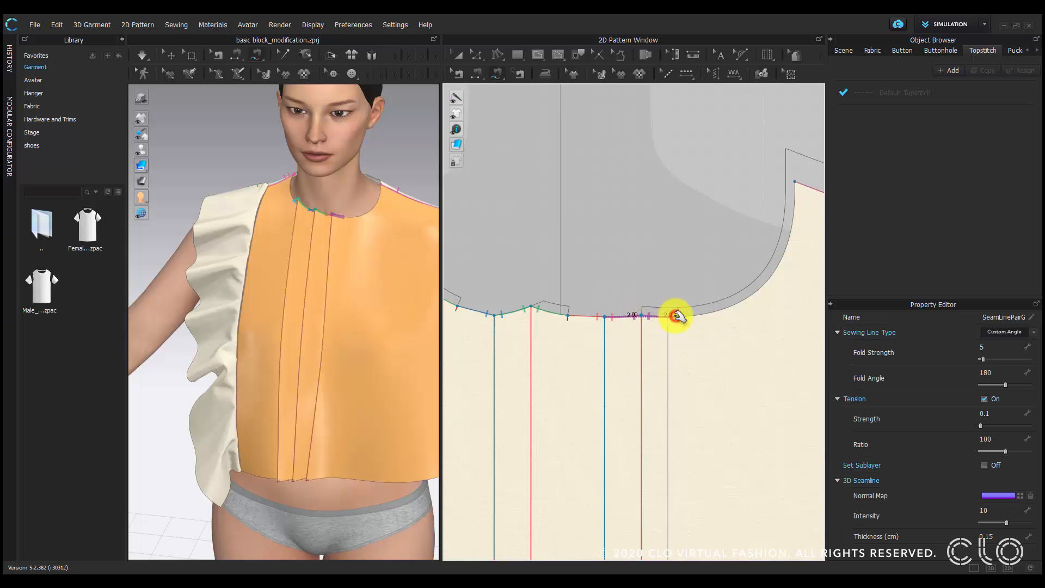
left_click(996, 321)
left_click(1016, 322)
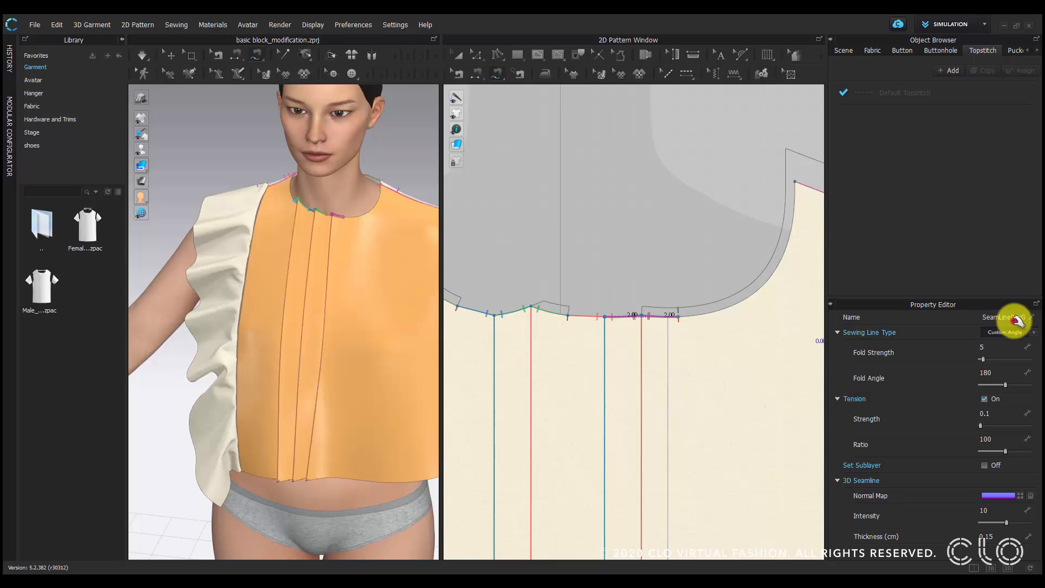
Simulate the garment to close the neckline pleat seams, check the pleats from the side and stop the simulation.
left_click(141, 56)
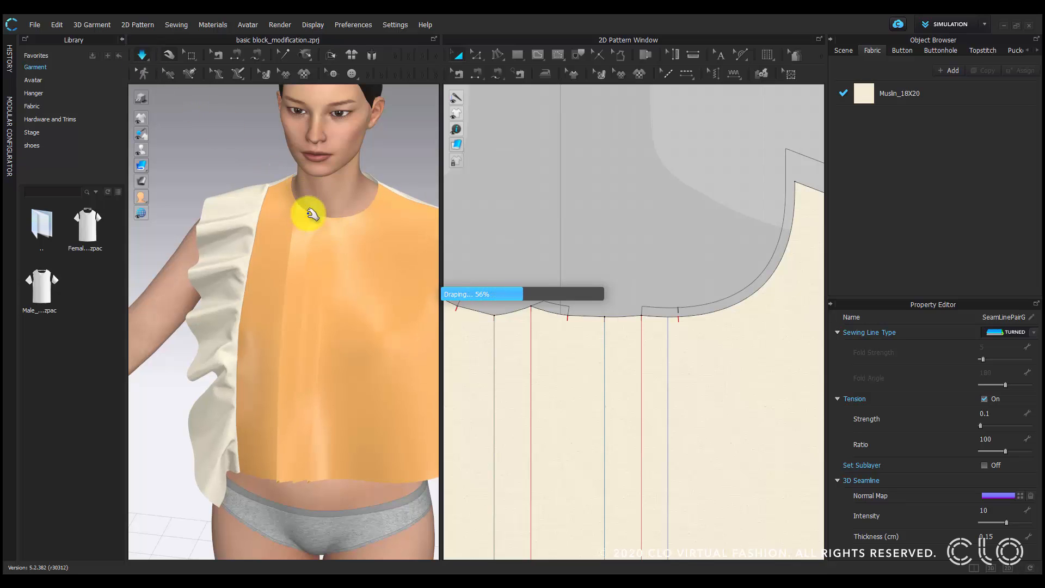
right_click_drag(336, 215, 196, 233)
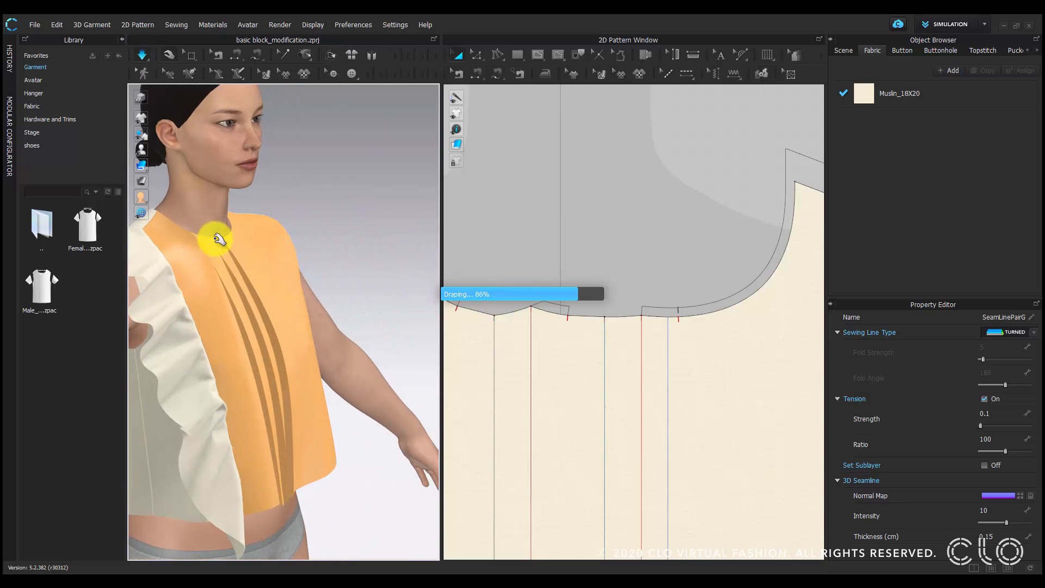
scroll(263, 242, "up", 4)
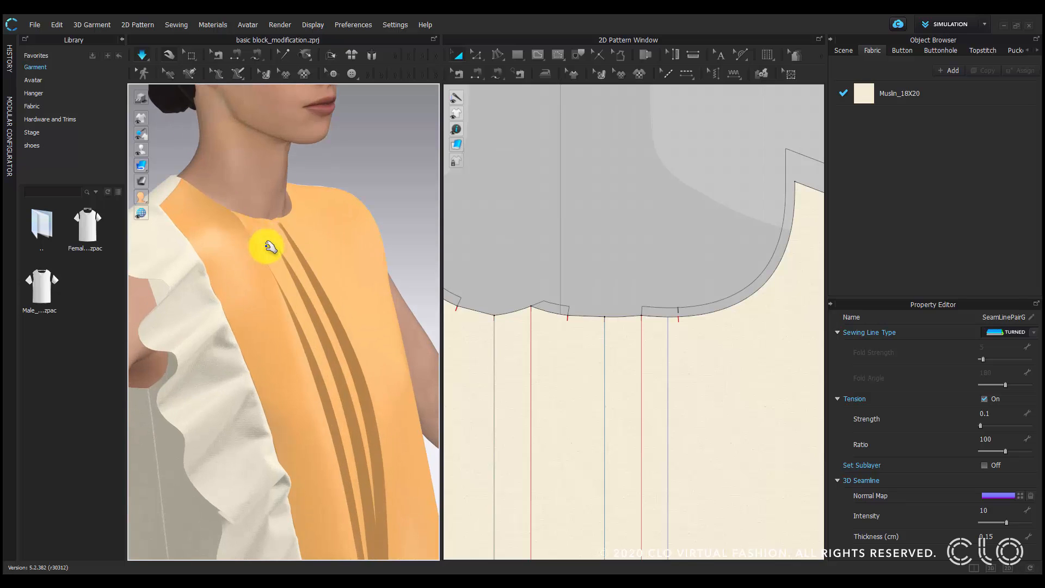
left_click(141, 54)
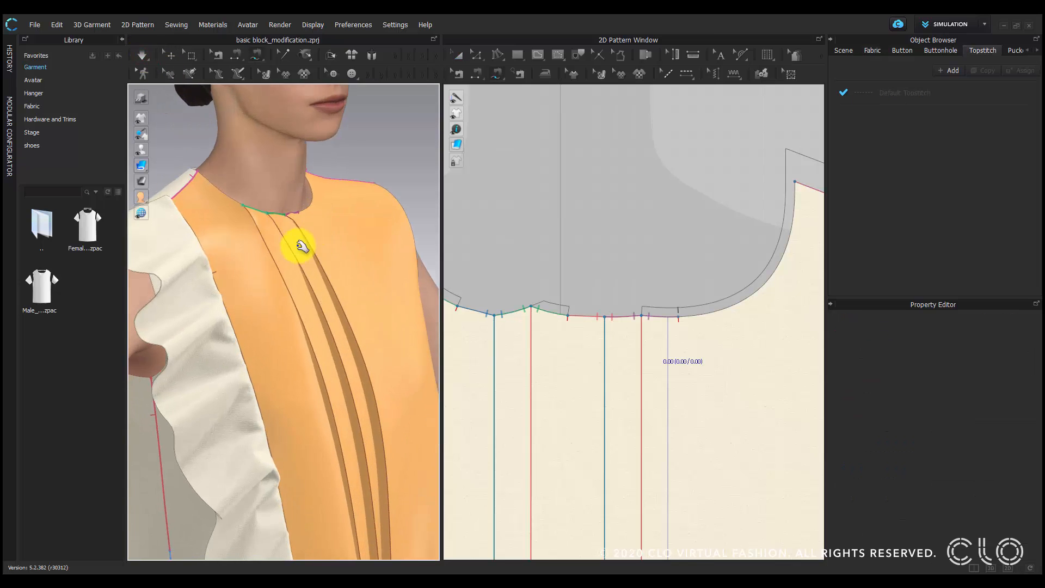
right_click_drag(298, 246, 279, 249)
Unstrengthen the pleated front bodice panel.
scroll(658, 339, "down", 8)
middle_click_drag(695, 359, 690, 299)
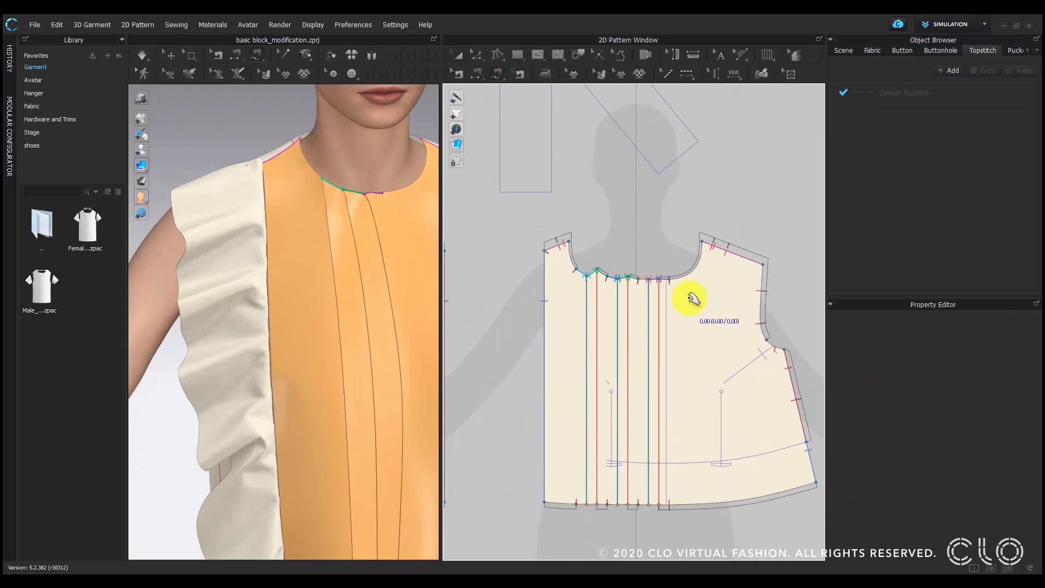
left_click(457, 54)
left_click(746, 376)
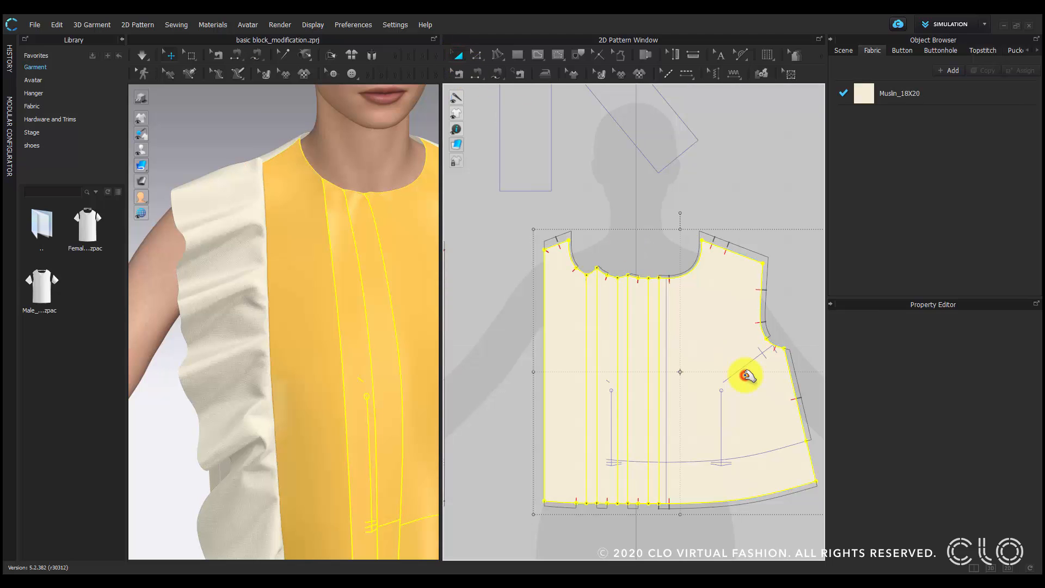
right_click(715, 340)
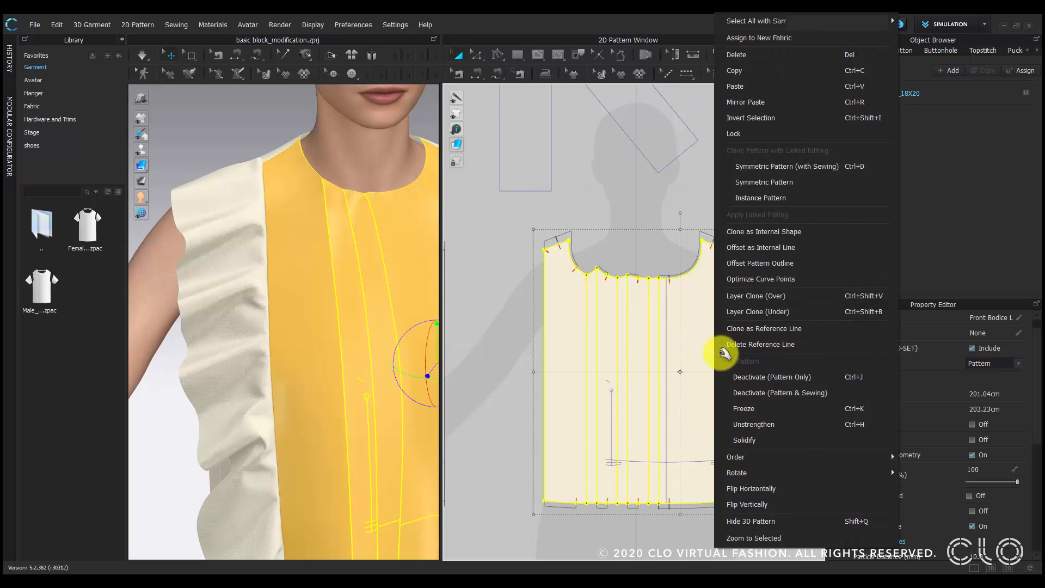
left_click(750, 425)
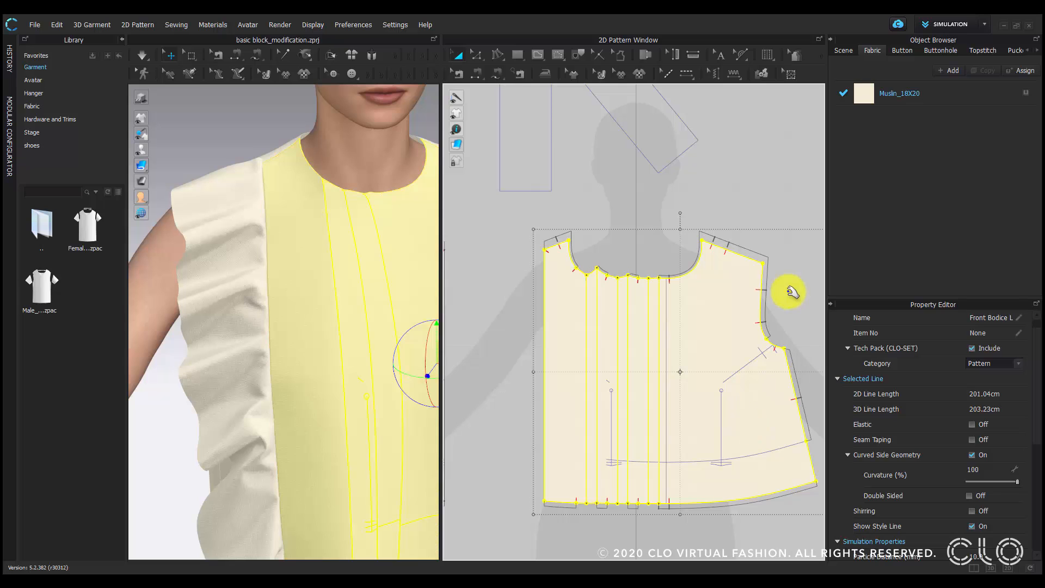
left_click(794, 273)
Simulate the garment, pull the front panel around the pleats in 3D to settle the folds, and stop the simulation.
left_click(143, 55)
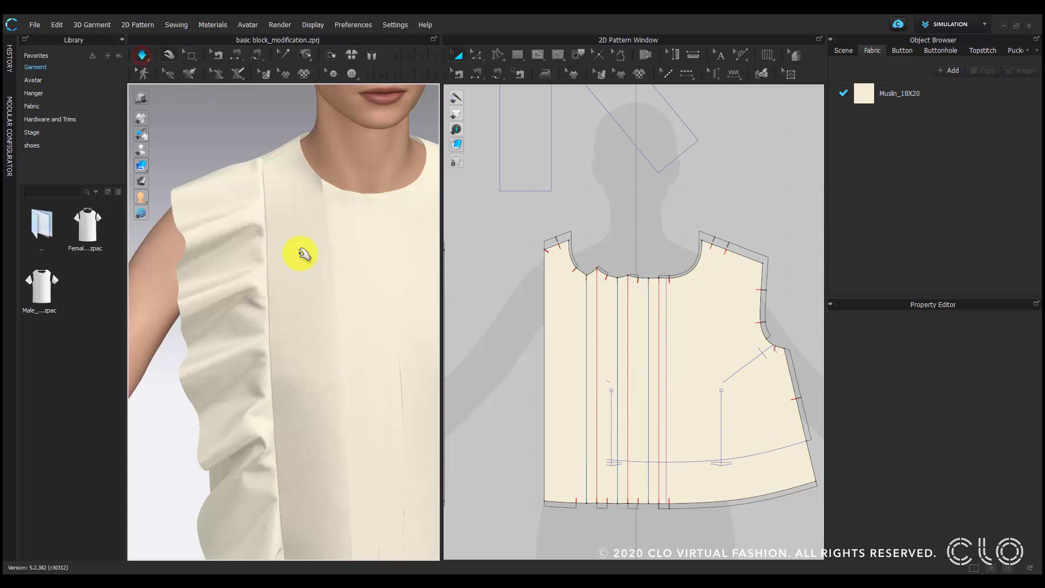
right_click_drag(381, 282, 321, 292)
scroll(349, 282, "down", 3)
scroll(327, 294, "up", 5)
left_click(332, 303)
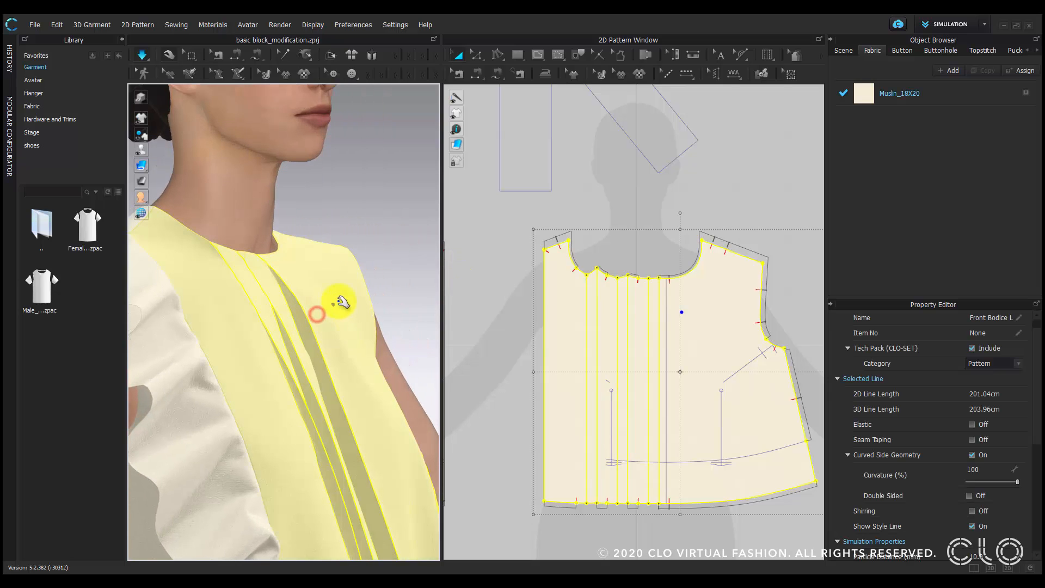
mouse_move(290, 306)
left_mouse_down()
mouse_move(279, 308)
mouse_move(300, 295)
mouse_move(271, 305)
mouse_move(291, 292)
left_mouse_up()
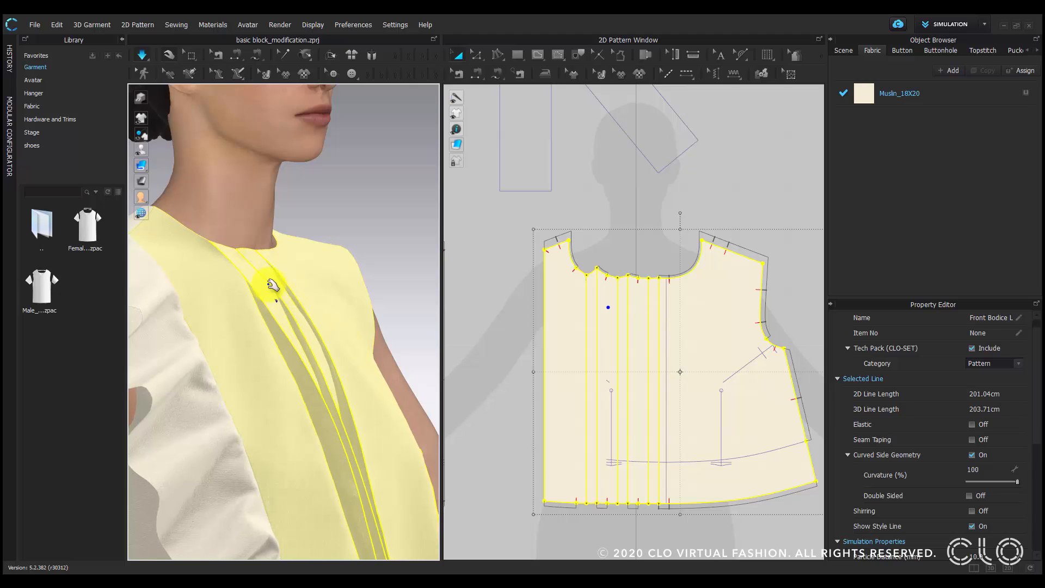
left_click(343, 206)
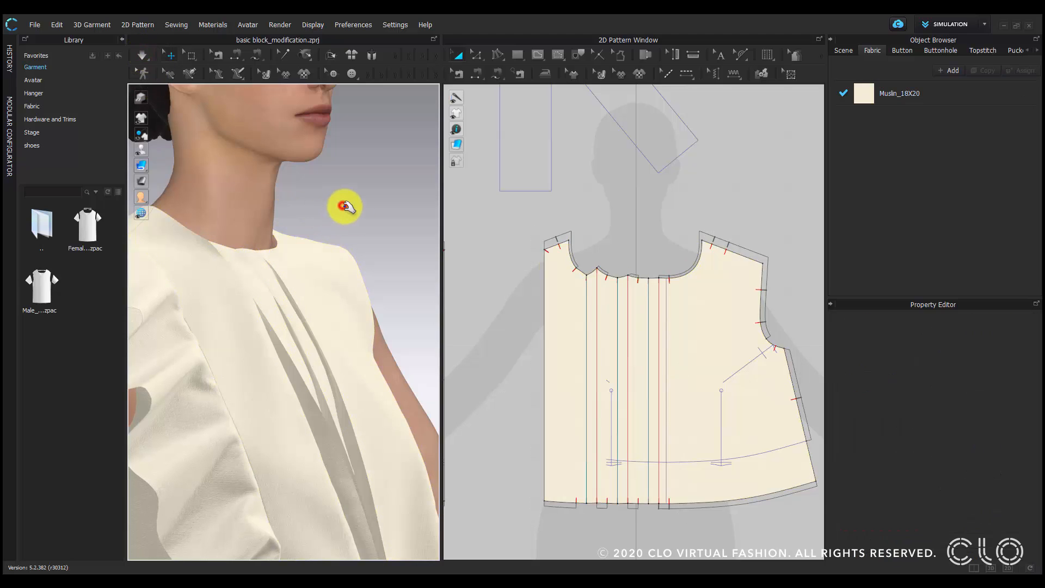
Examine how the pleats fall just below the neckline in 3D and locate the matching areas on the front pattern.
scroll(616, 295, "up", 3)
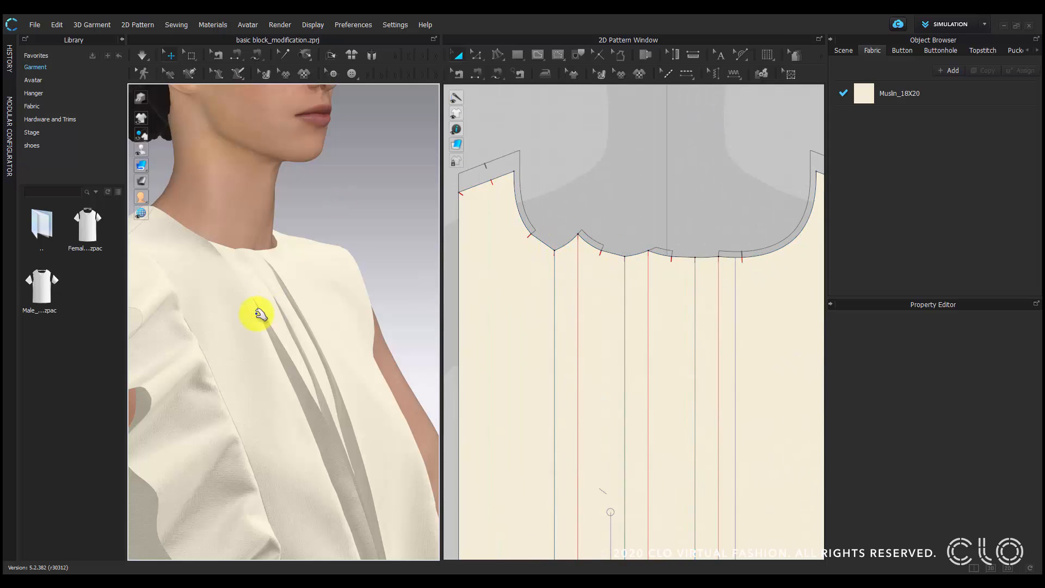
left_click(235, 268)
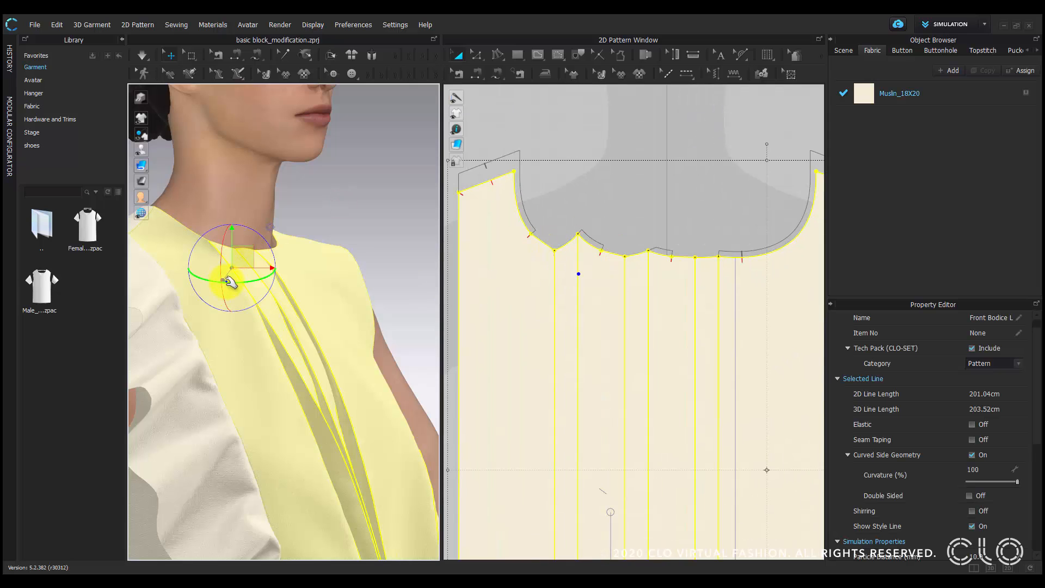
scroll(571, 291, "up", 2)
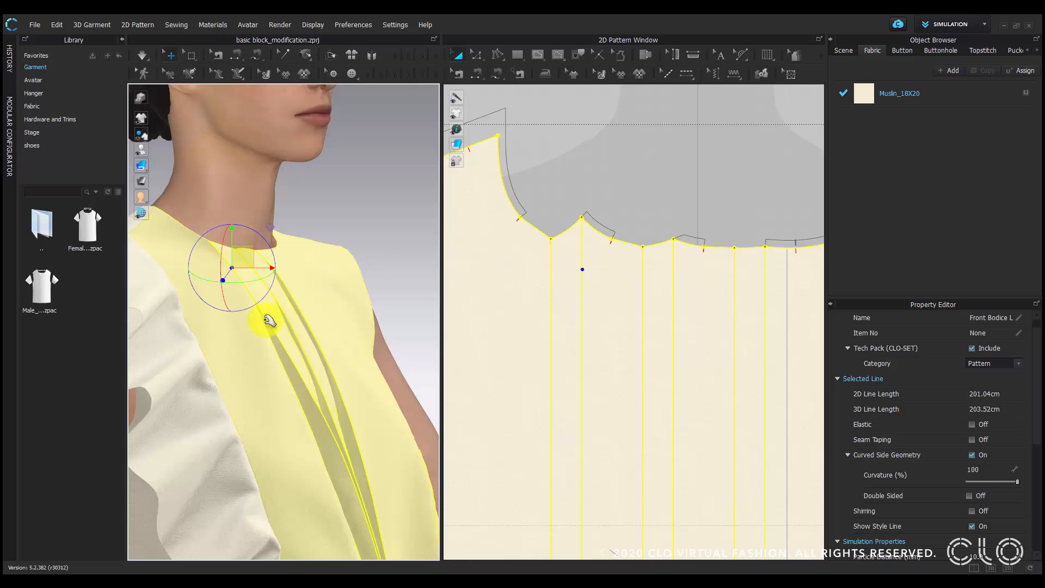
scroll(244, 297, "up", 2)
middle_click_drag(232, 268, 272, 297)
scroll(253, 300, "up", 1)
left_click(239, 297)
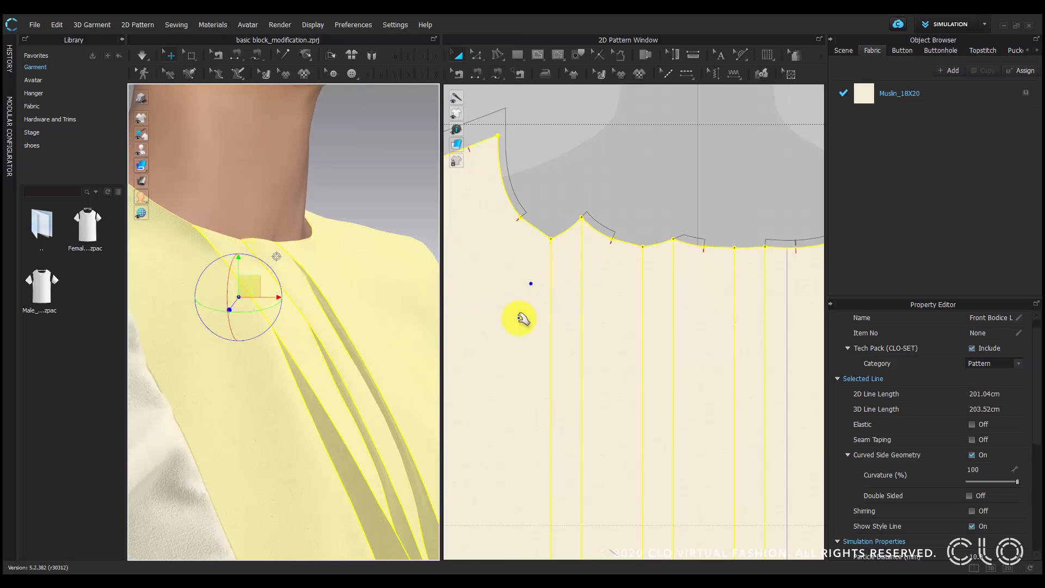
Draw a 10 cm vertical internal line down from the neckline notch nearest the ruffle seam on the front panel.
scroll(531, 315, "down", 2)
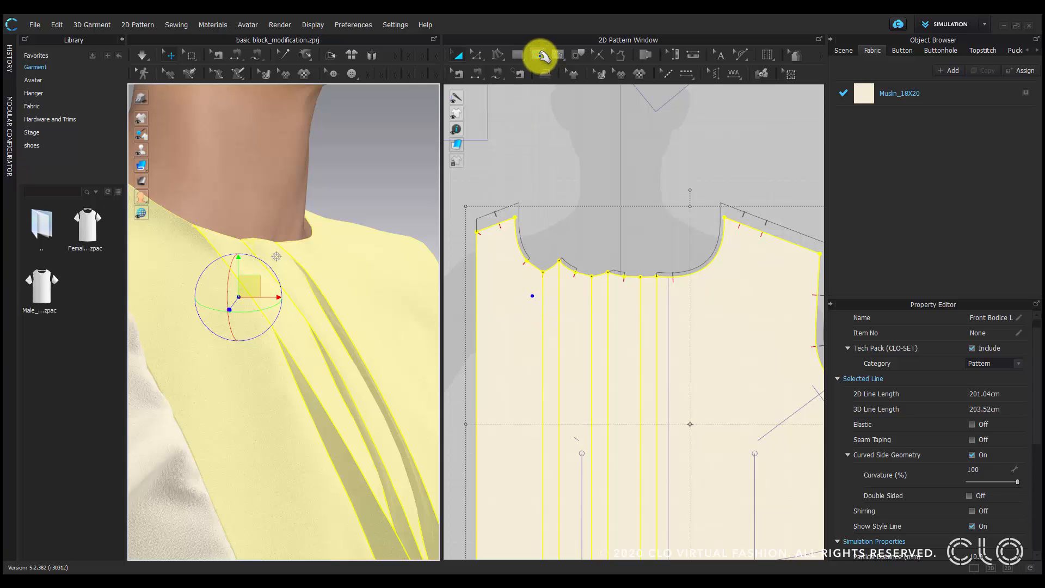
left_click(541, 56)
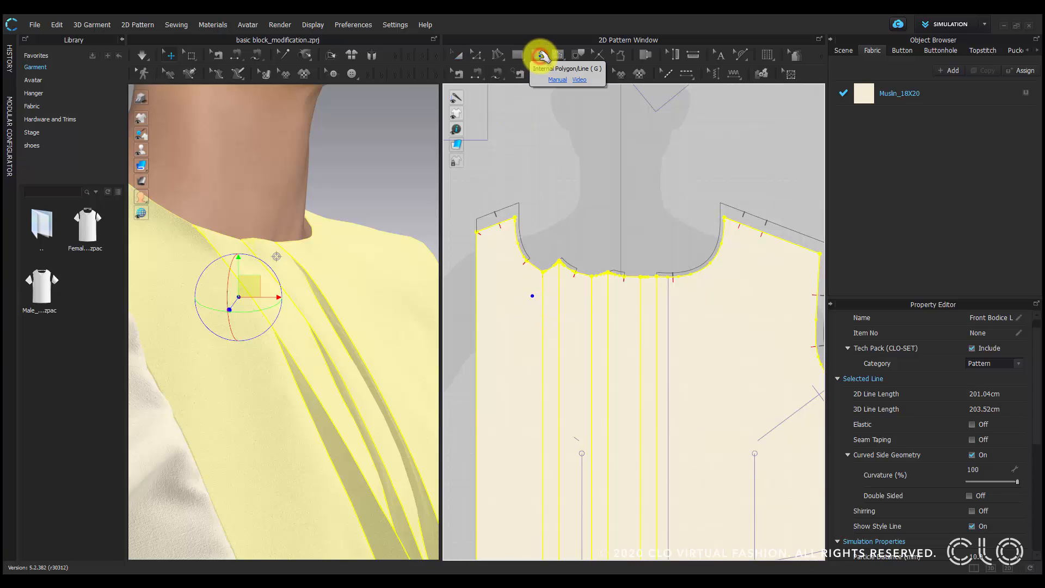
scroll(551, 253, "down", 2)
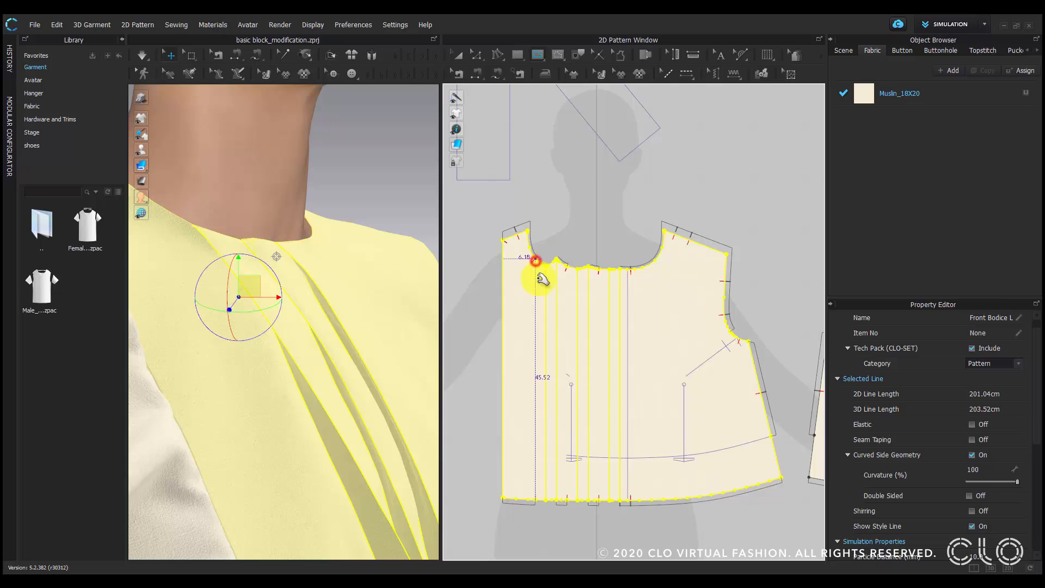
left_click(536, 261)
scroll(543, 279, "up", 3)
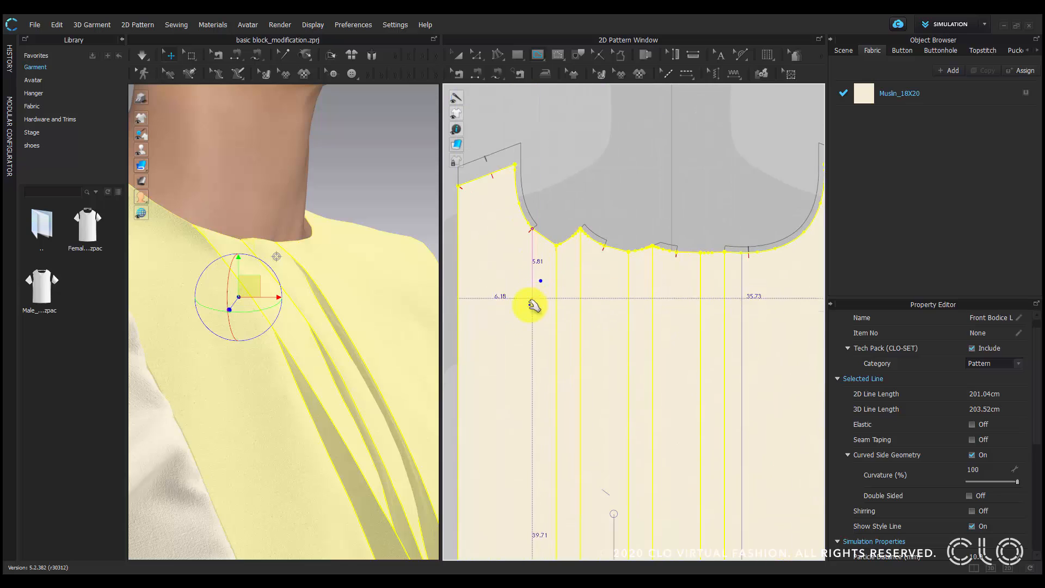
right_click(537, 361)
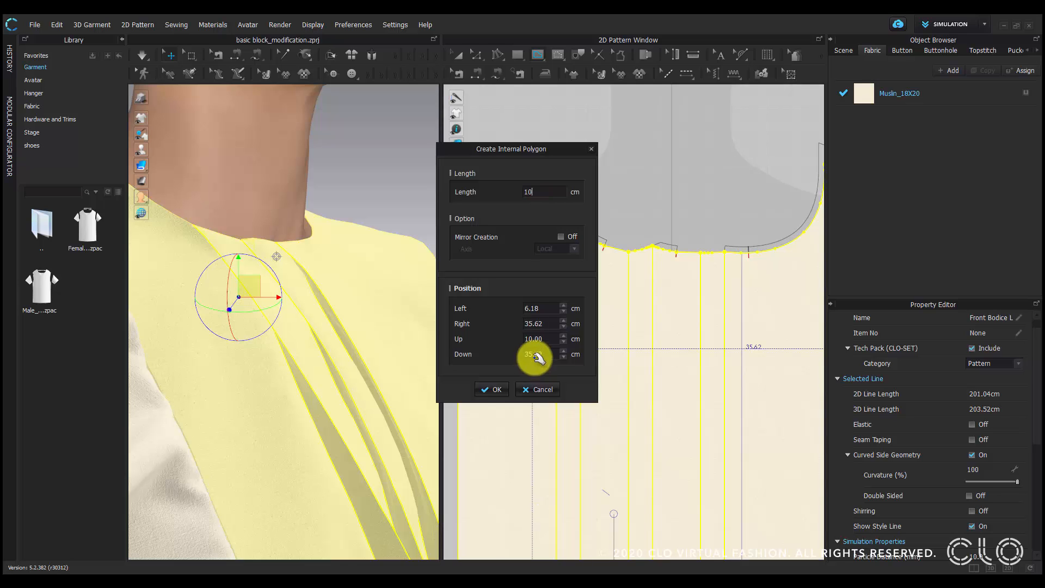
left_click_drag(523, 149, 466, 150)
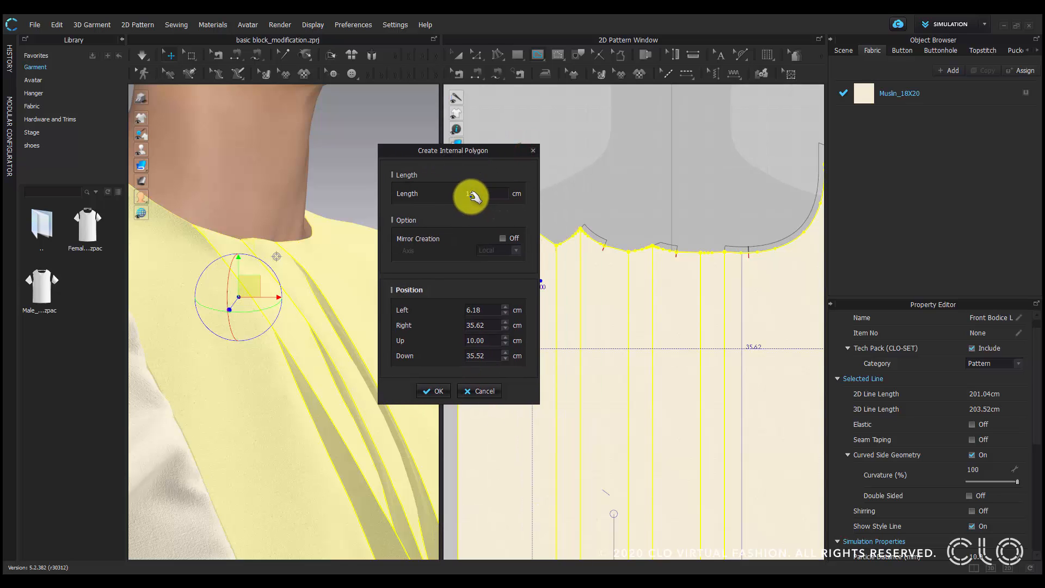
left_click(428, 389)
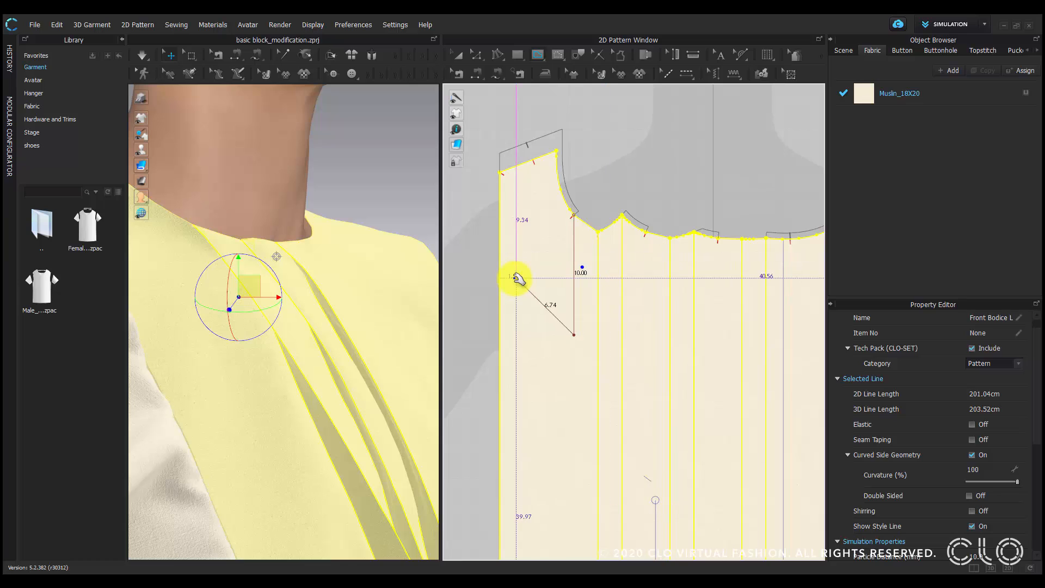
key("Return")
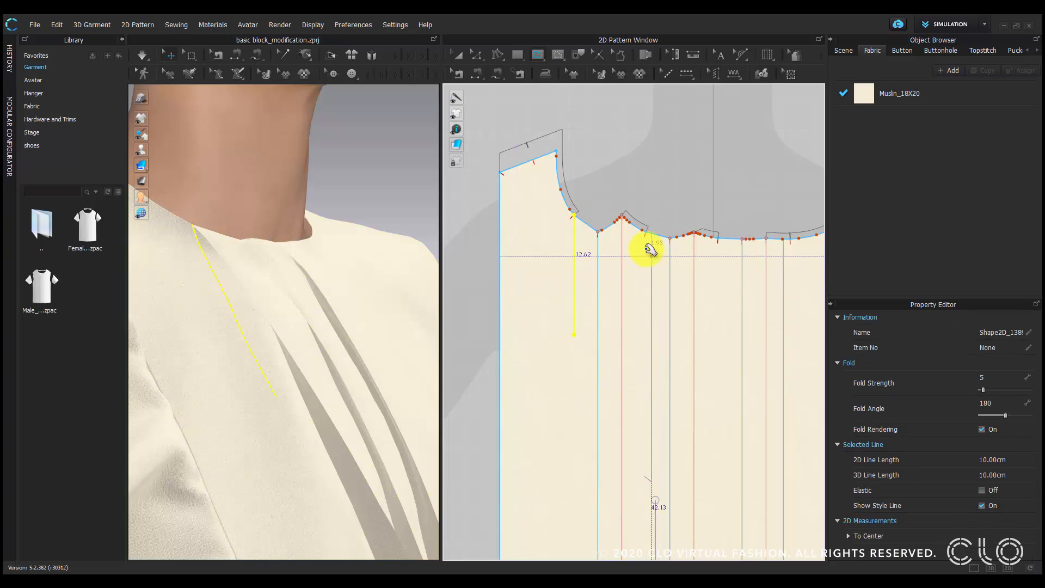
Draw a 10 cm vertical internal line down from the second neckline notch from the ruffle seam on the front panel.
left_click(645, 258)
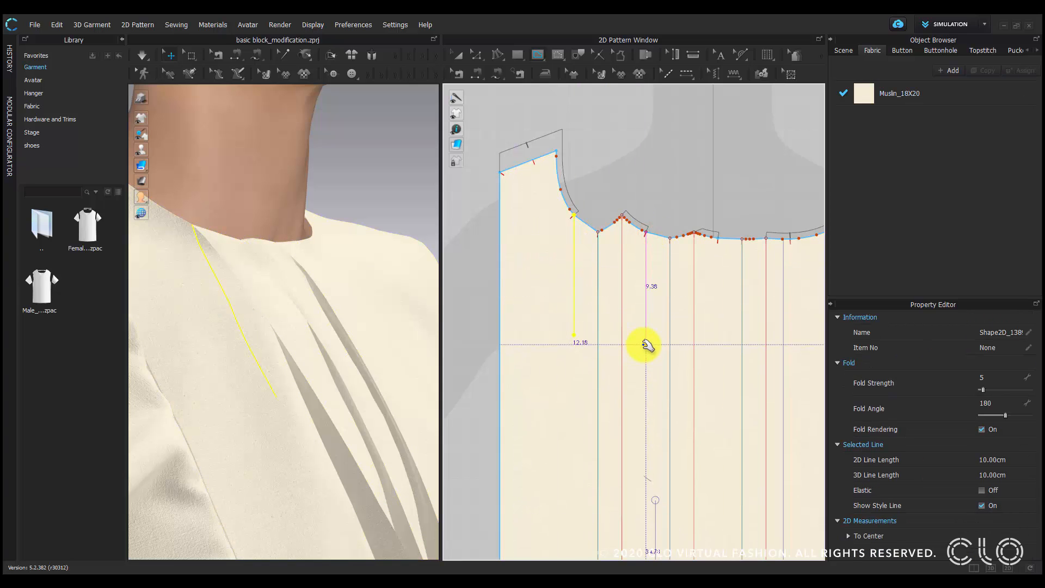
right_click(646, 345)
type("10")
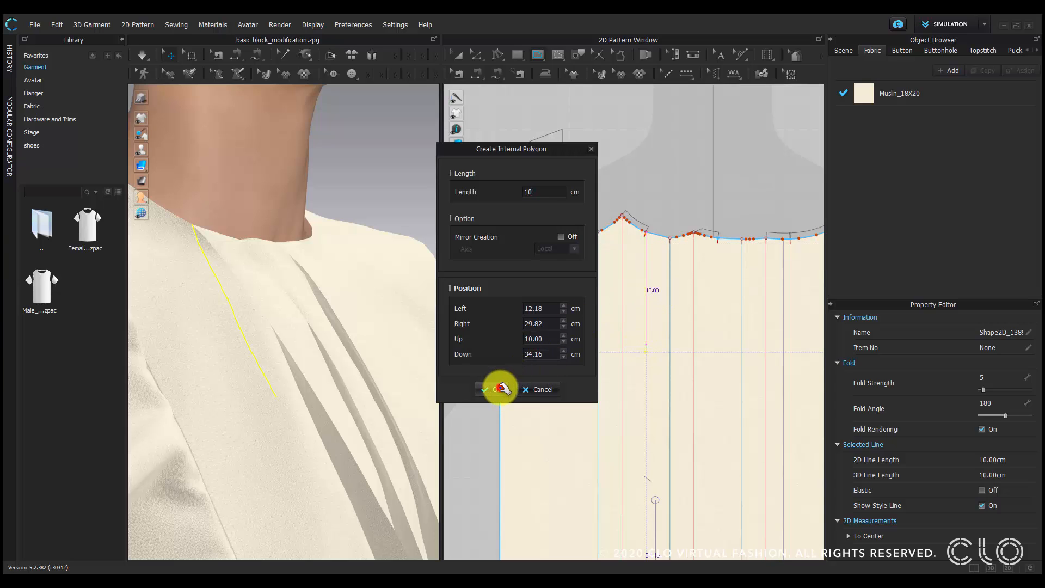
left_click(497, 389)
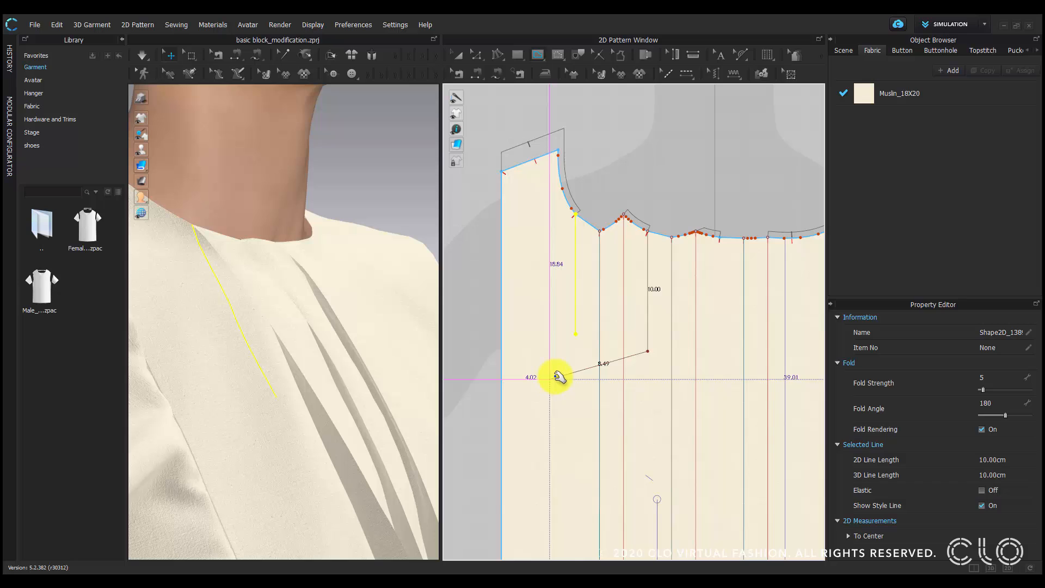
key("Return")
Draw a 10 cm vertical internal line down from the third neckline notch from the ruffle seam on the front panel.
middle_click_drag(749, 351, 651, 350)
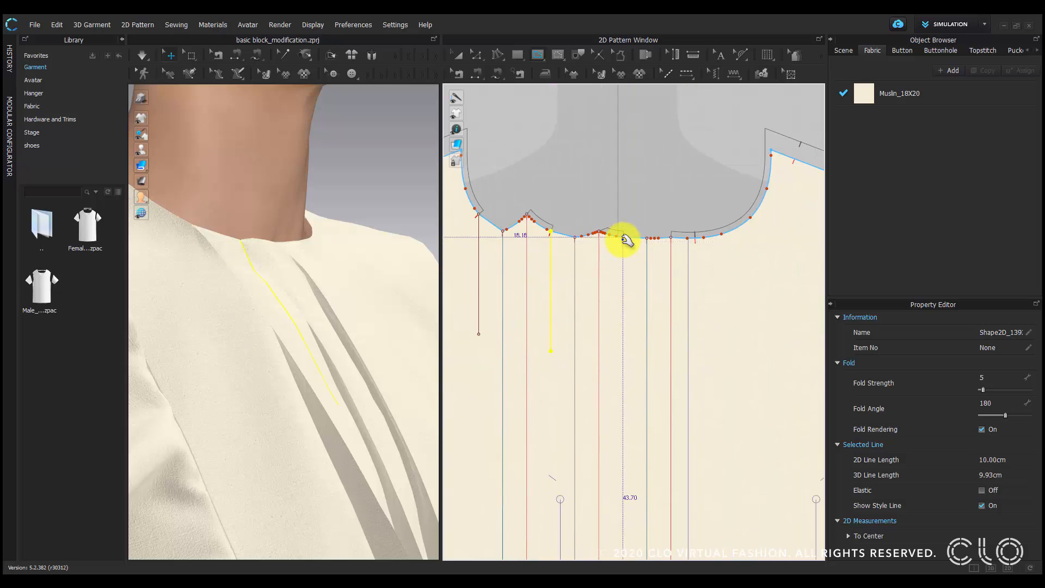
left_click(623, 238)
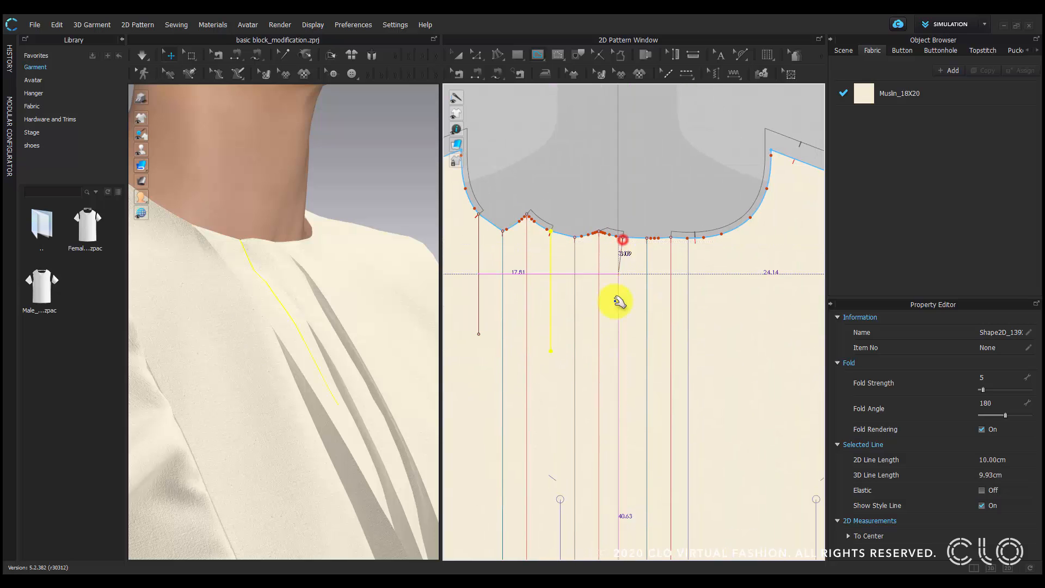
right_click(623, 365)
type("10")
left_click_drag(531, 146, 465, 156)
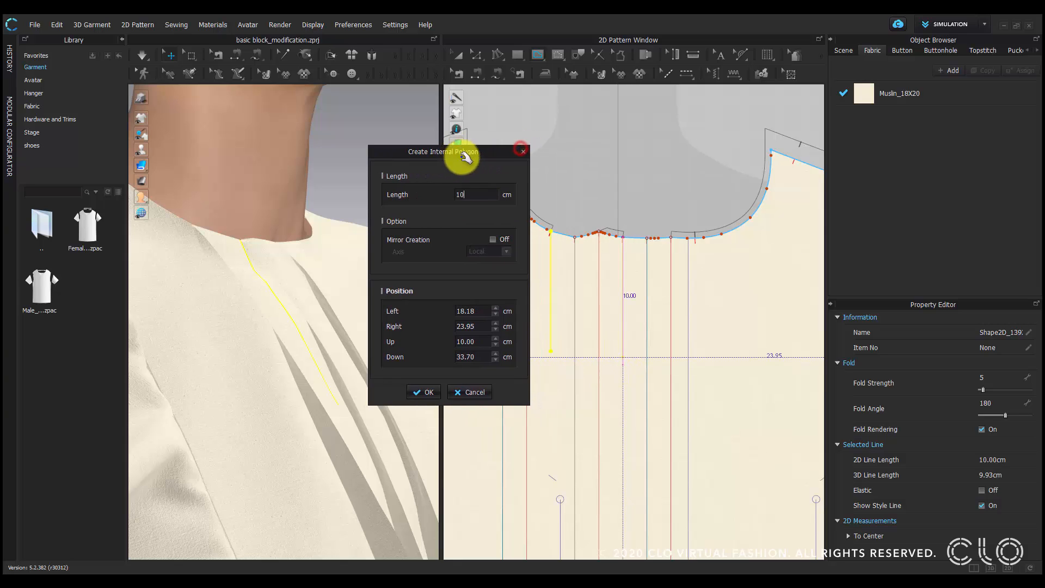
left_click(429, 390)
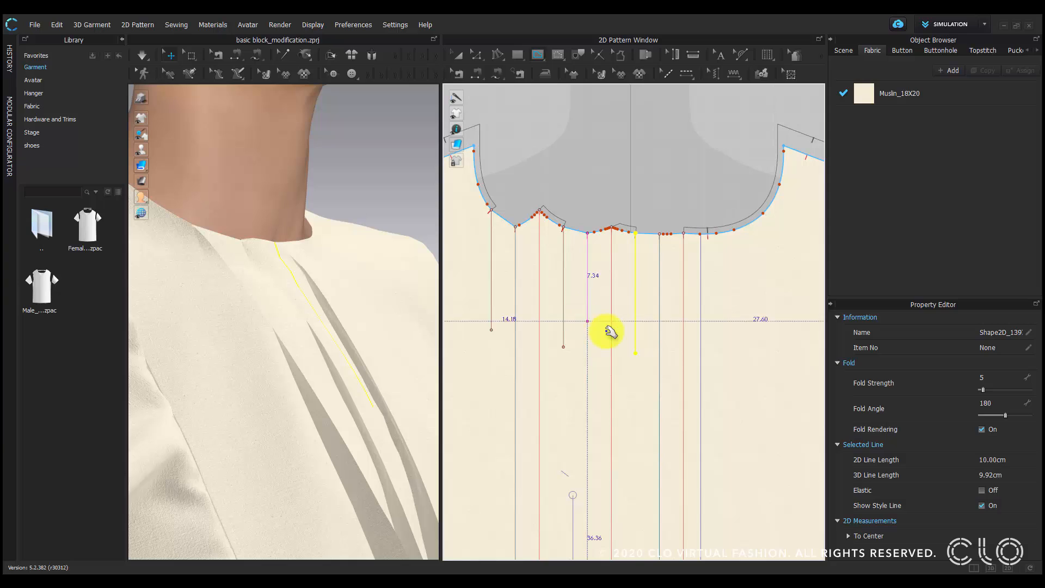
Free-sew the 10 cm line nearest the ruffle seam to the top 10 cm of the first pleat's matching line.
left_click(499, 73)
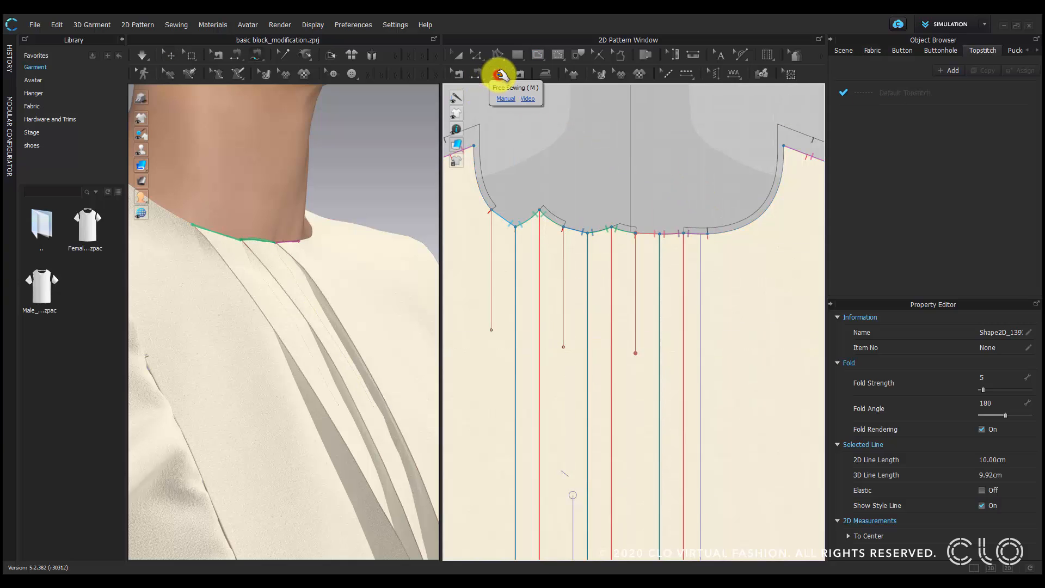
left_click(489, 208)
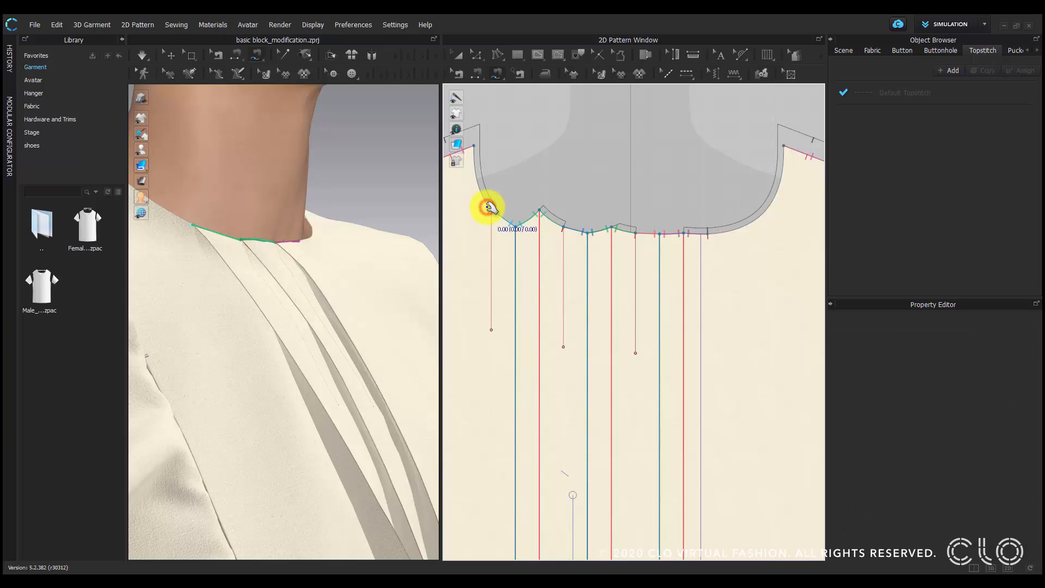
left_click(492, 328)
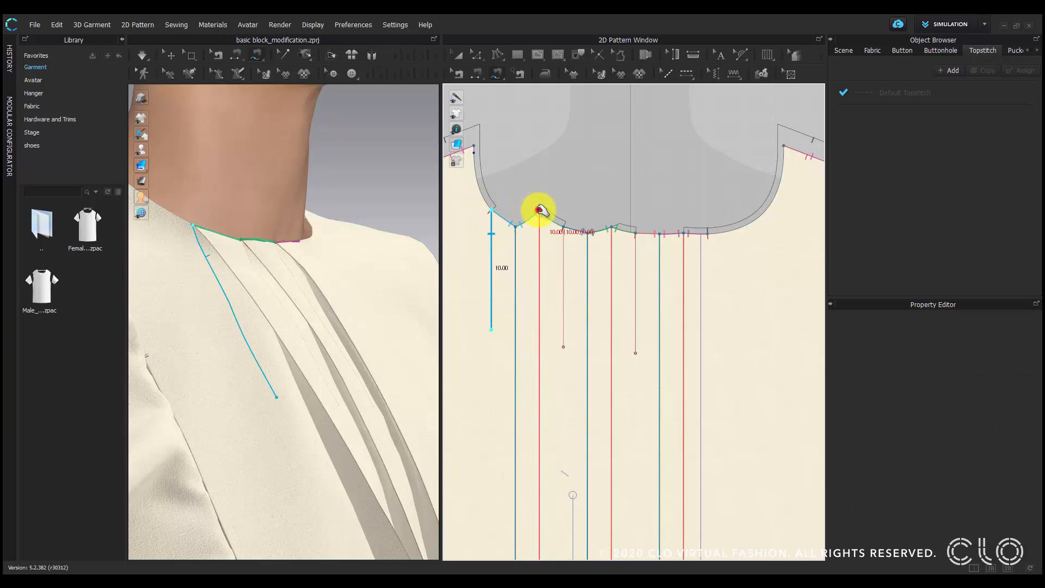
left_click(538, 210)
left_click(540, 327)
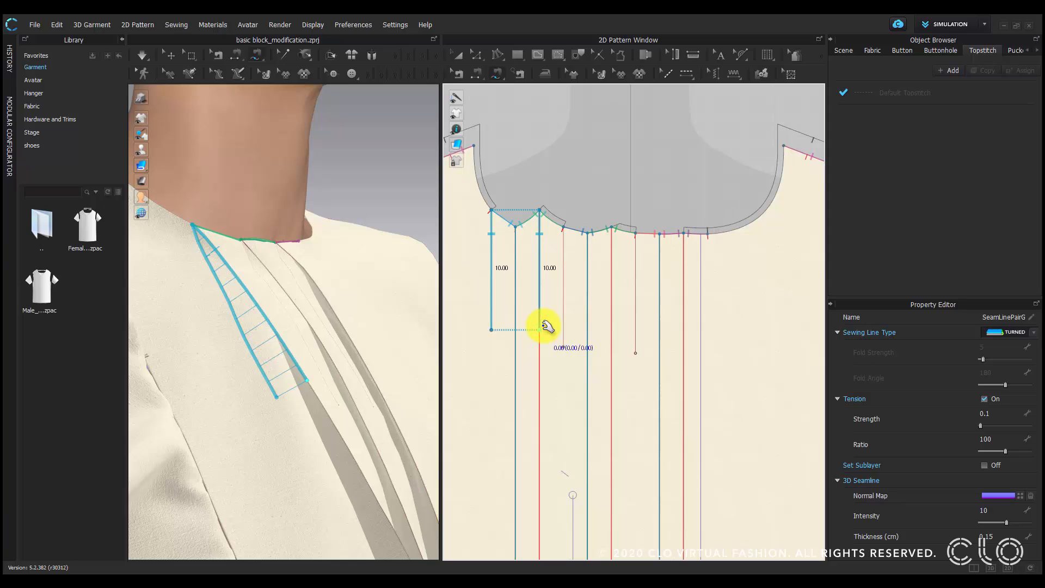
Free-sew the middle 10 cm line to the top 10 cm of the second pleat's matching line.
left_click(564, 227)
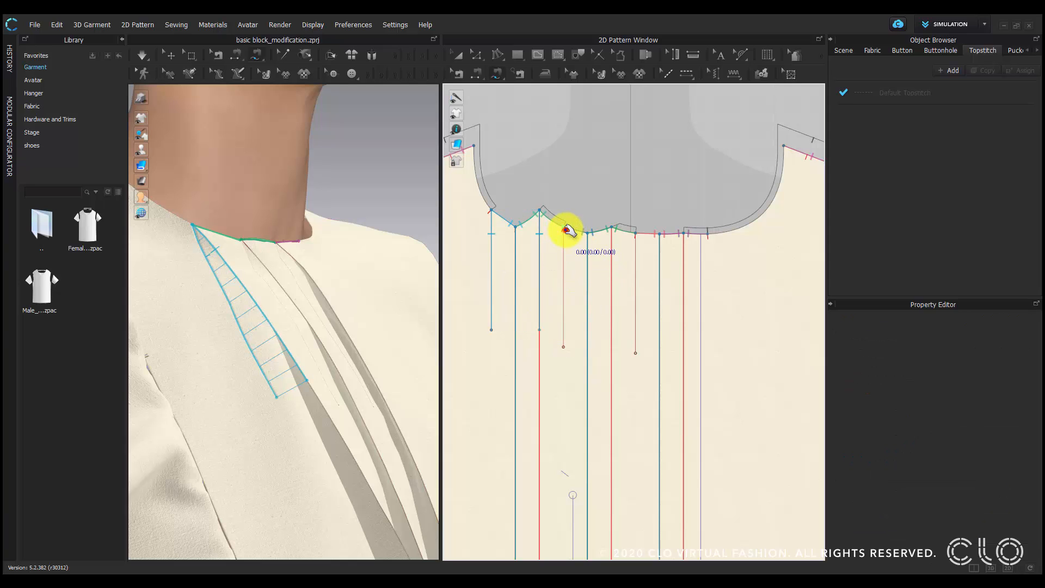
left_click(567, 346)
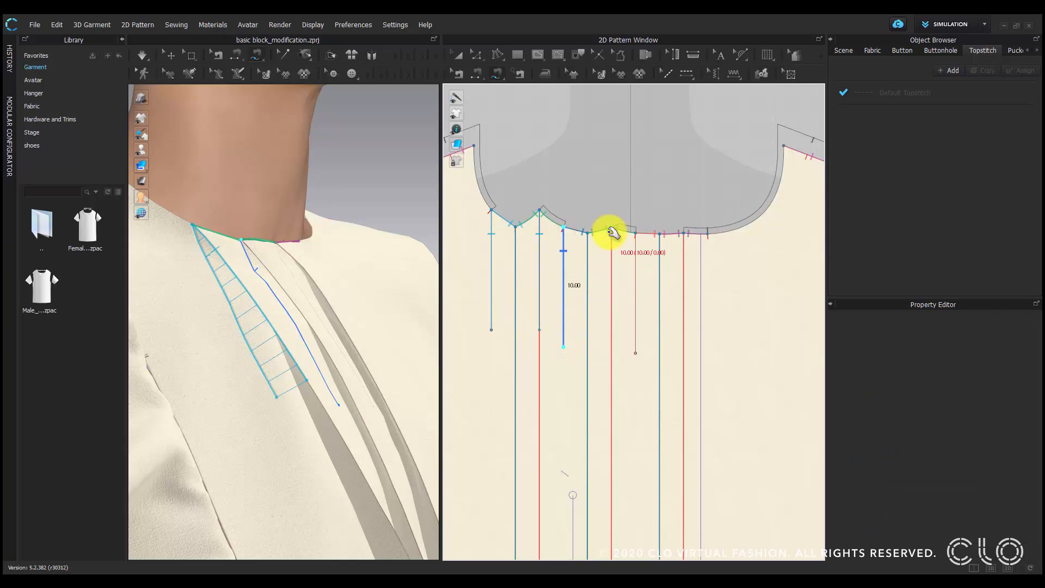
left_click(612, 227)
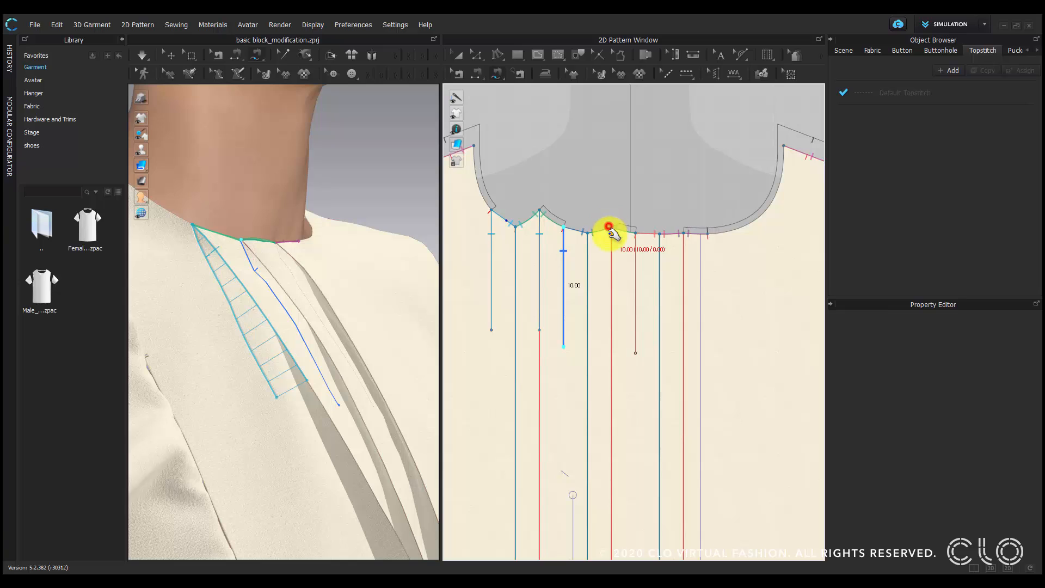
left_click(612, 344)
Free-sew the 10 cm line farthest from the ruffle seam to the top 10 cm of the third pleat's matching line.
left_click(635, 233)
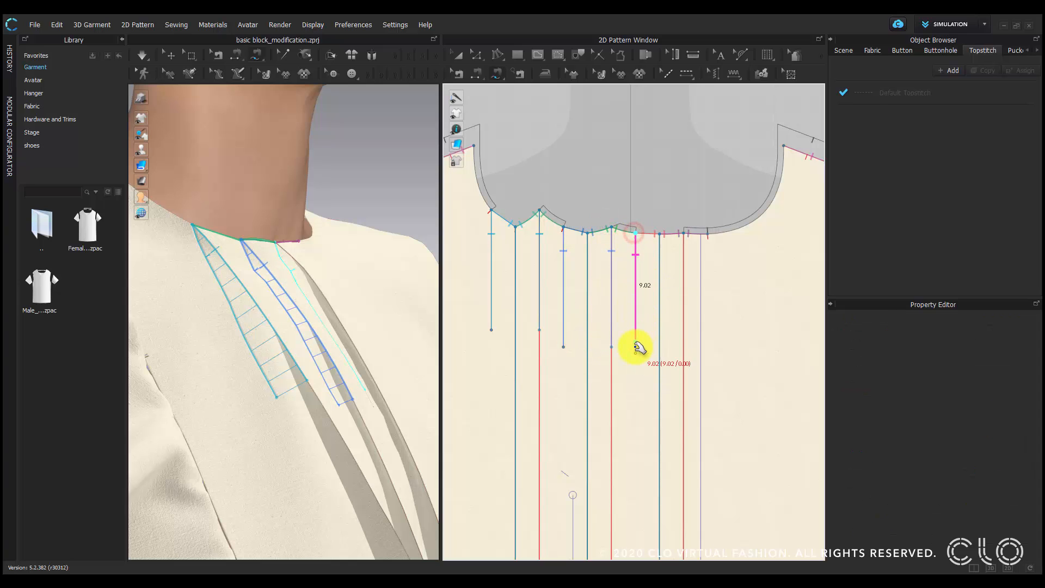
left_click(635, 348)
left_click(684, 233)
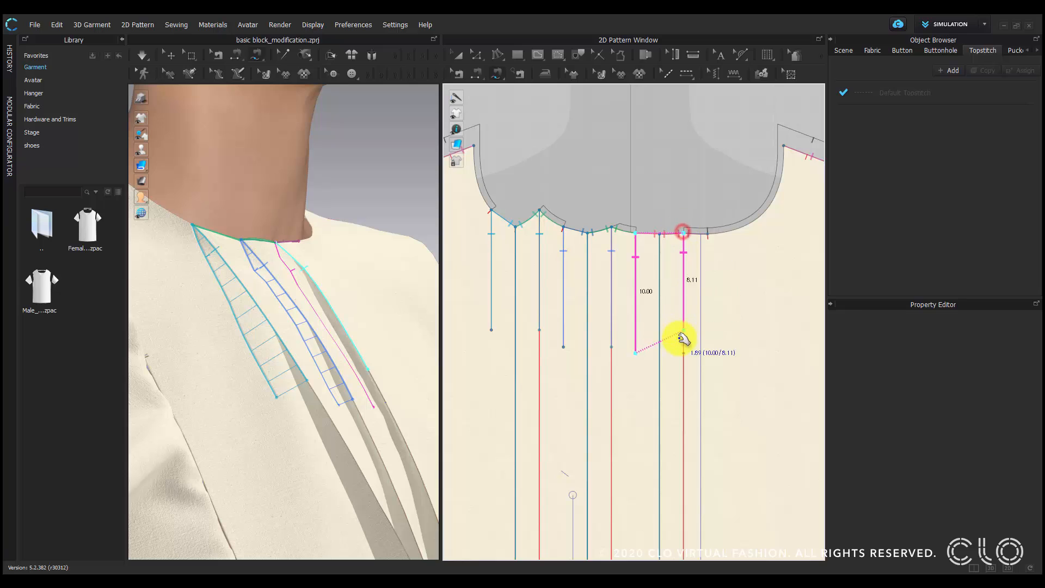
left_click(683, 349)
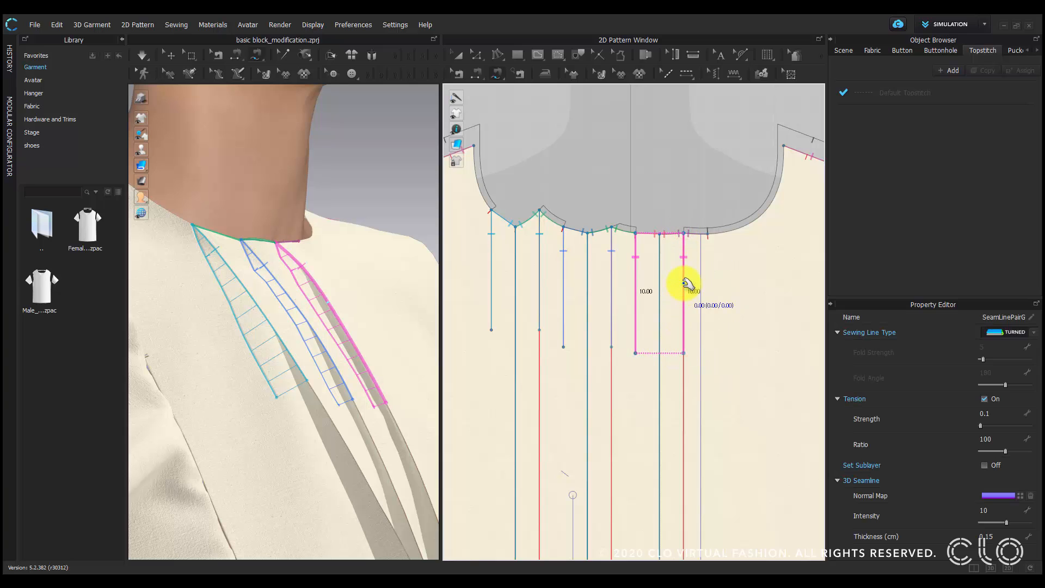
Simulate the garment and pull the front panel around the newly sewn pleats in 3D to settle the fabric.
left_click(144, 55)
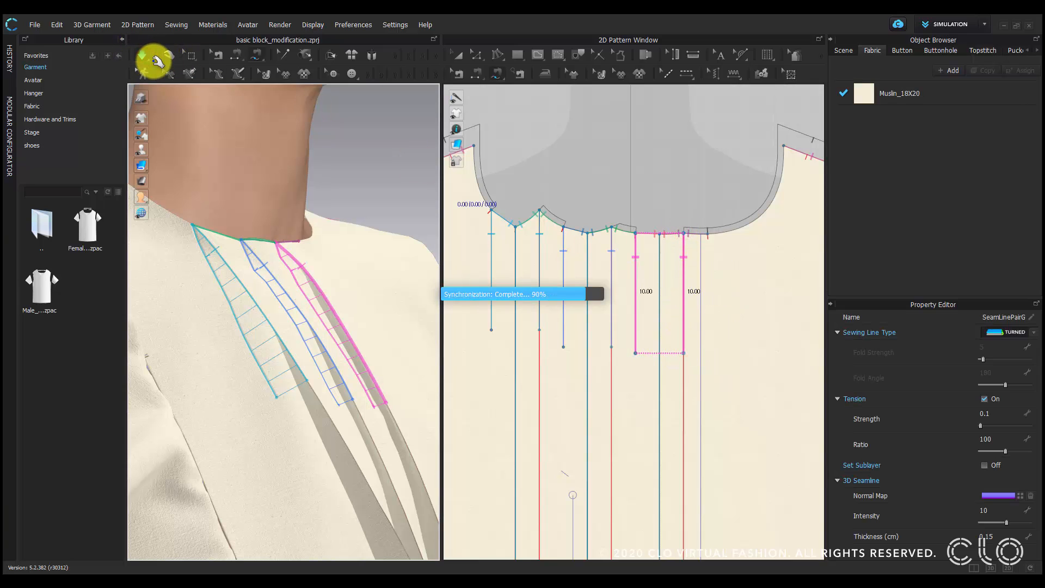
left_click(380, 419)
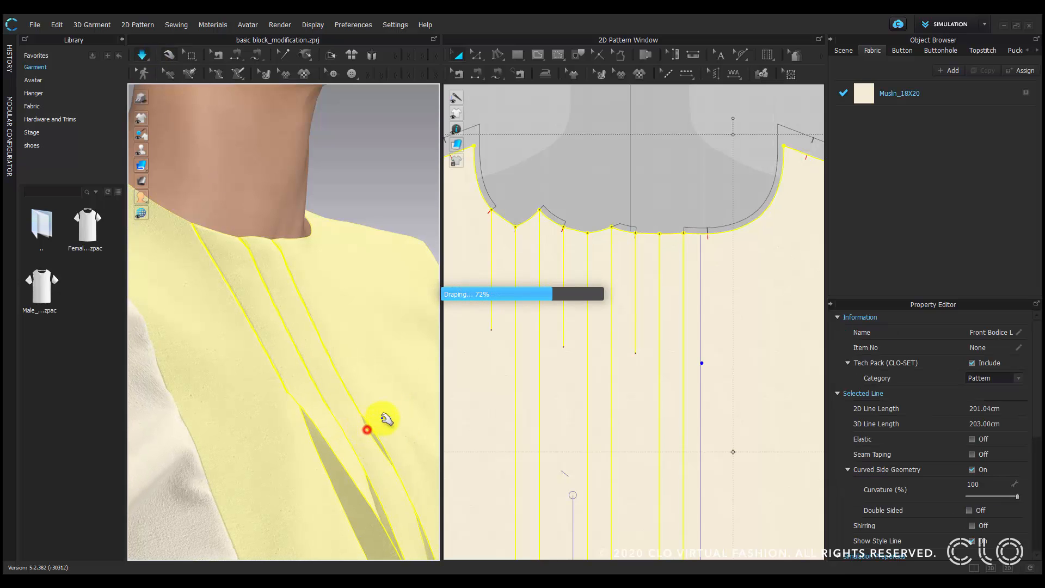
right_click_drag(366, 416, 310, 430)
mouse_move(391, 401)
left_mouse_down()
mouse_move(289, 397)
mouse_move(303, 385)
left_mouse_up()
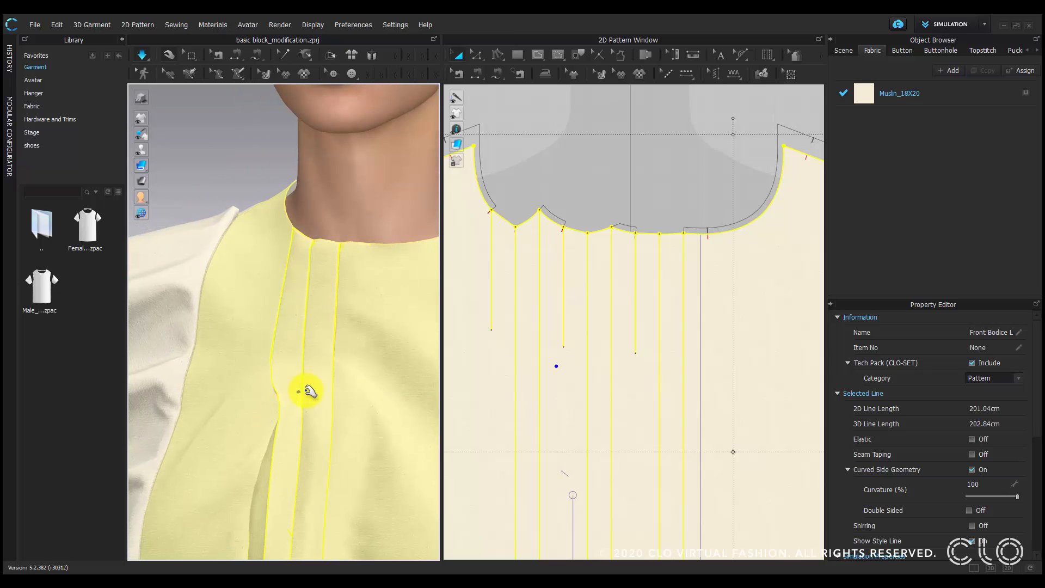
Pull the front panel at the hem near the pleats to open out the lower folds, and stop the simulation.
scroll(311, 394, "down", 2)
scroll(325, 422, "down", 3)
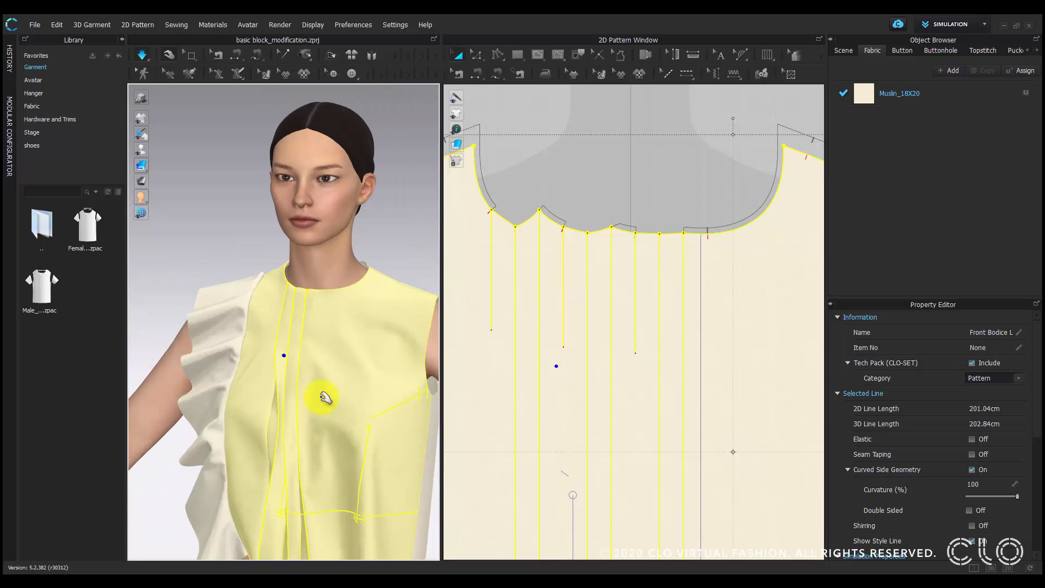
middle_click_drag(326, 396, 291, 378)
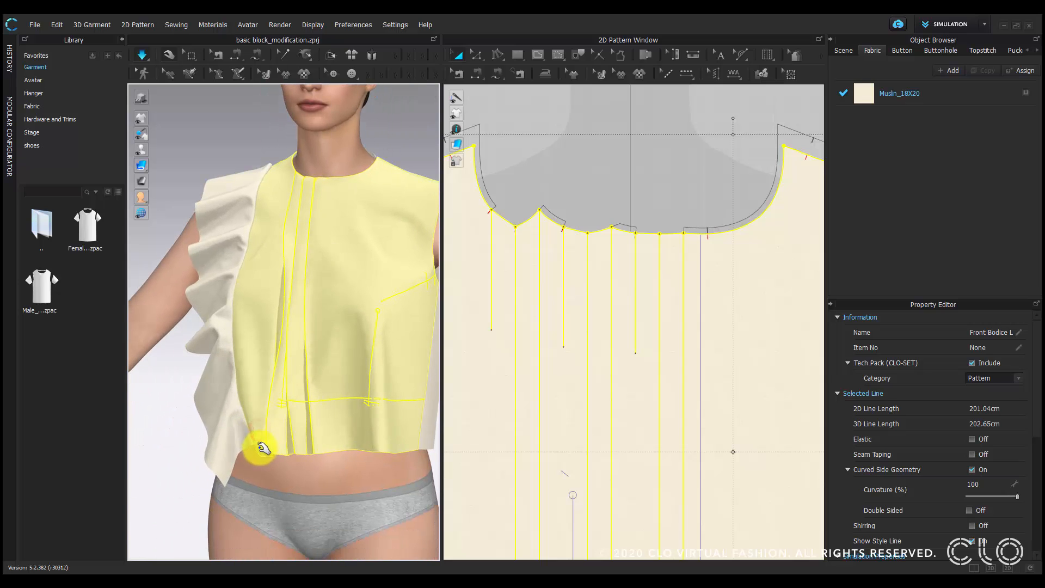
left_click_drag(275, 447, 281, 438)
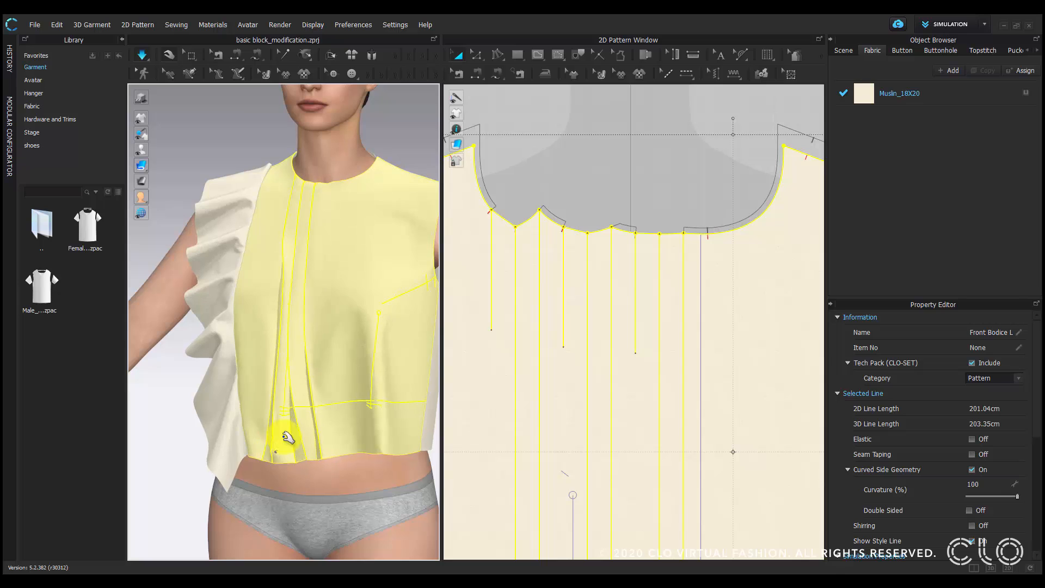
scroll(303, 322, "down", 2)
left_click(376, 185)
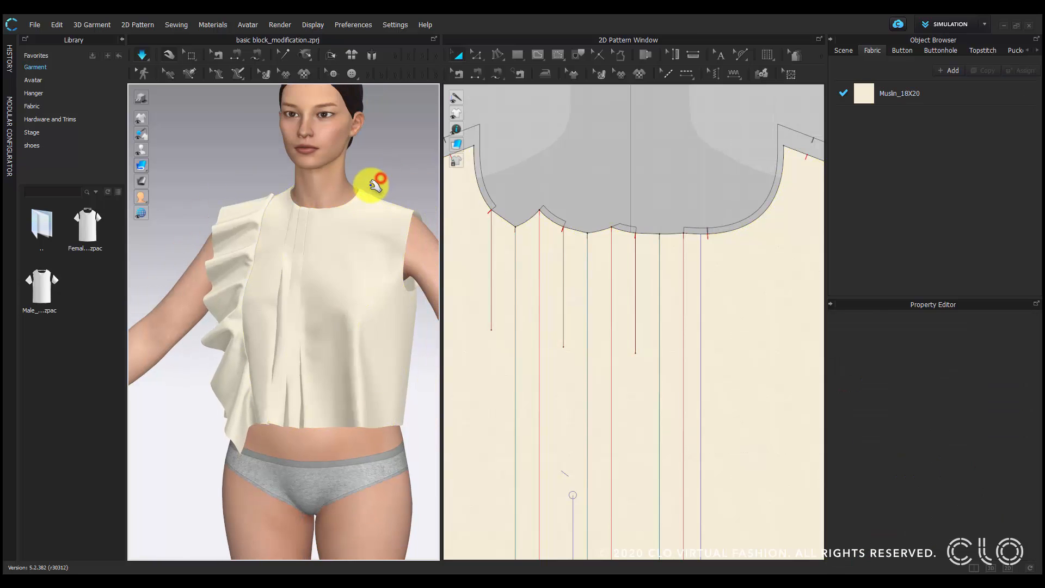
right_click_drag(376, 185, 399, 186)
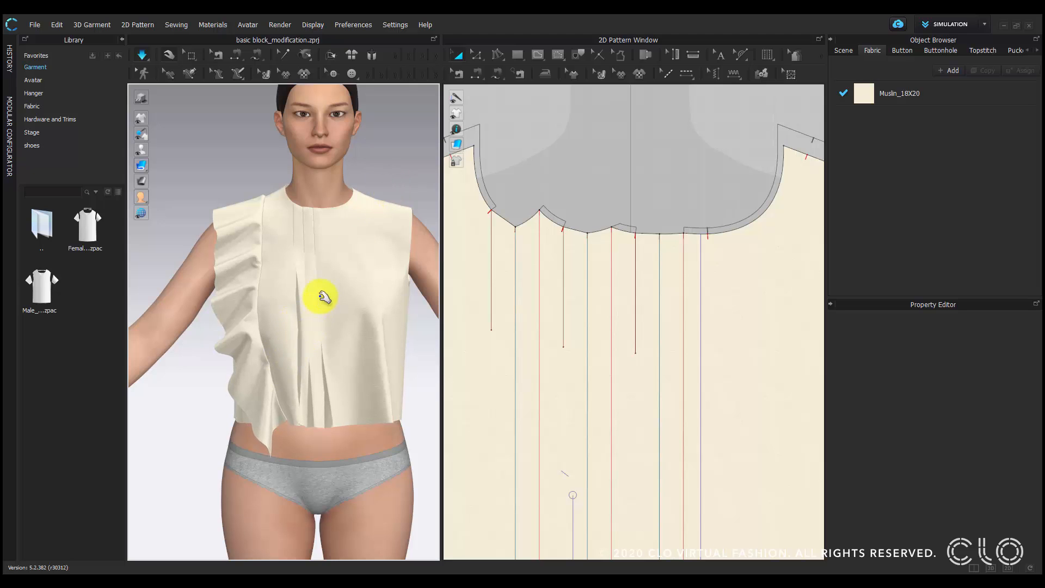
left_click(141, 55)
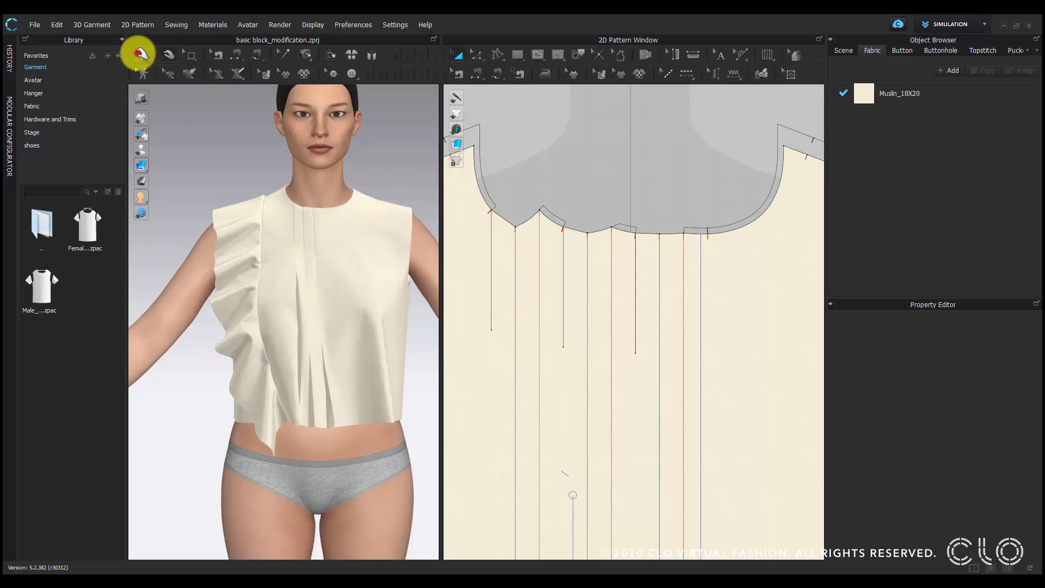
Examine the pleat sewing, the whole garment from the front in 3D, and the complete 2D pattern layout.
key("m")
scroll(294, 239, "down", 1)
left_click(457, 57)
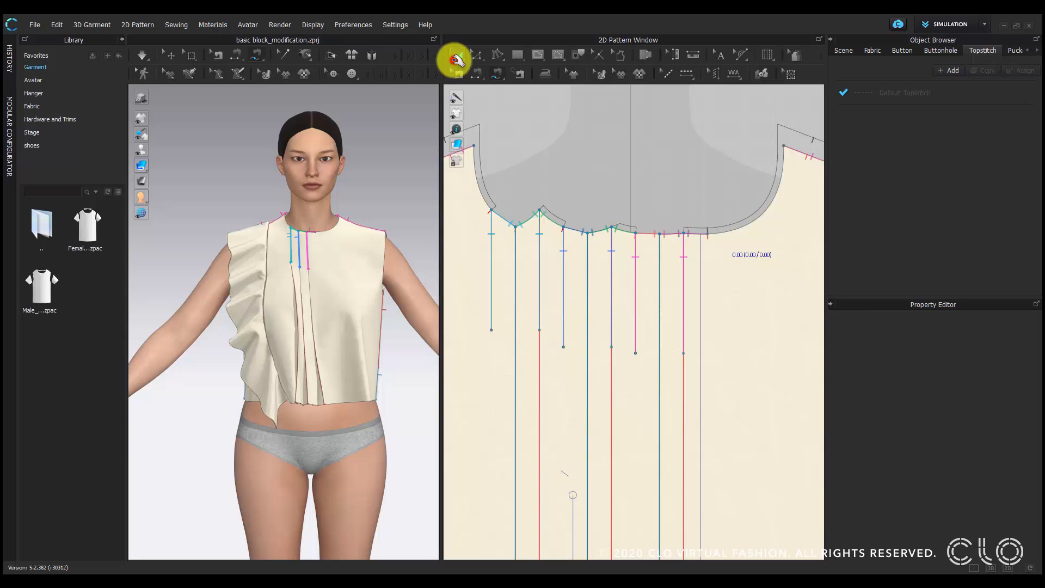
mouse_move(384, 198)
right_mouse_down()
mouse_move(334, 210)
mouse_move(150, 207)
mouse_move(587, 217)
mouse_move(550, 234)
mouse_move(408, 240)
mouse_move(366, 203)
mouse_move(378, 203)
right_mouse_up()
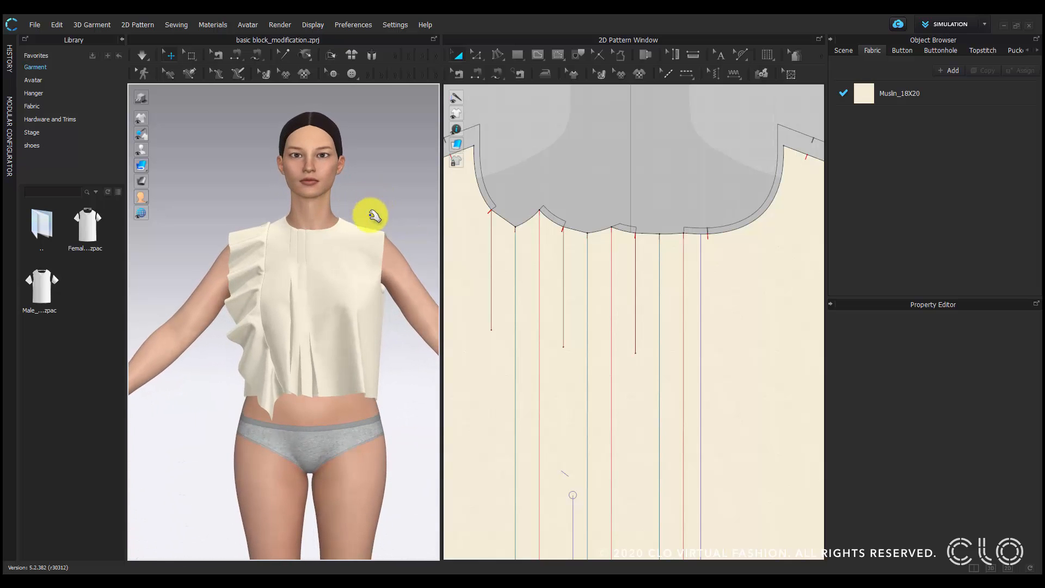
scroll(357, 226, "down", 1)
middle_click_drag(347, 221, 324, 243)
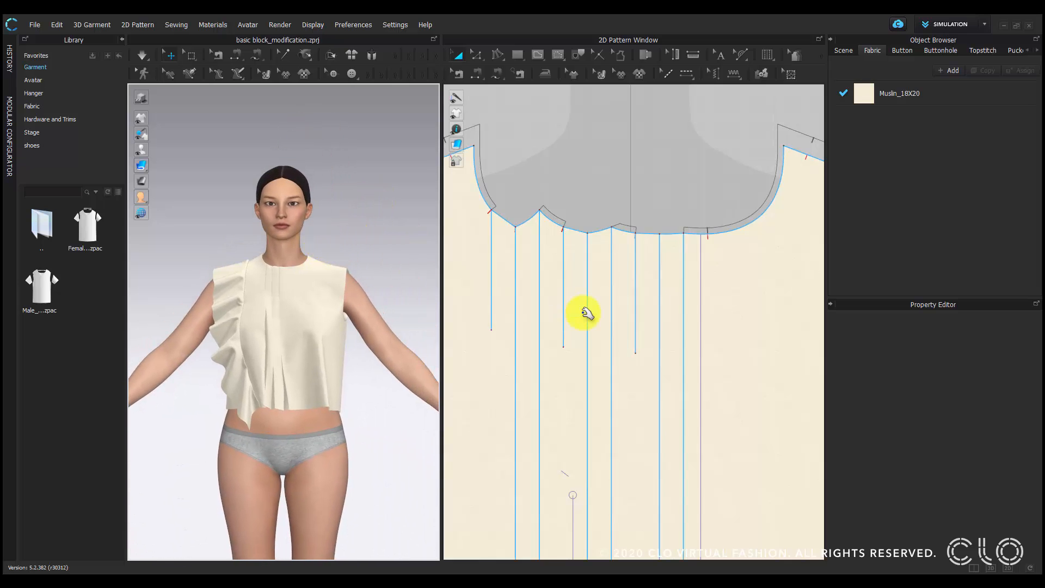
scroll(578, 321, "down", 5)
middle_click_drag(644, 327, 642, 304)
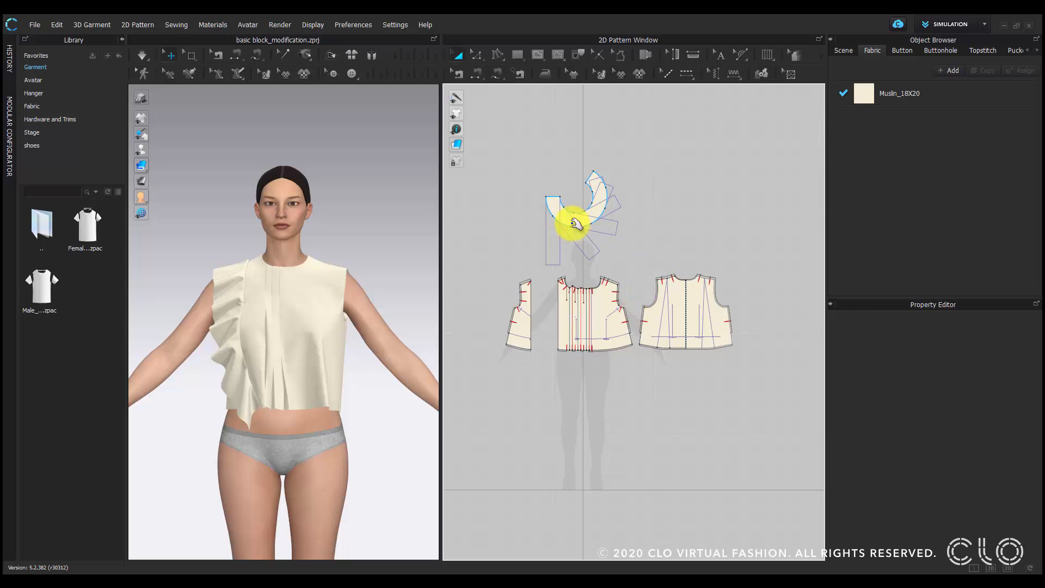
left_click(594, 318)
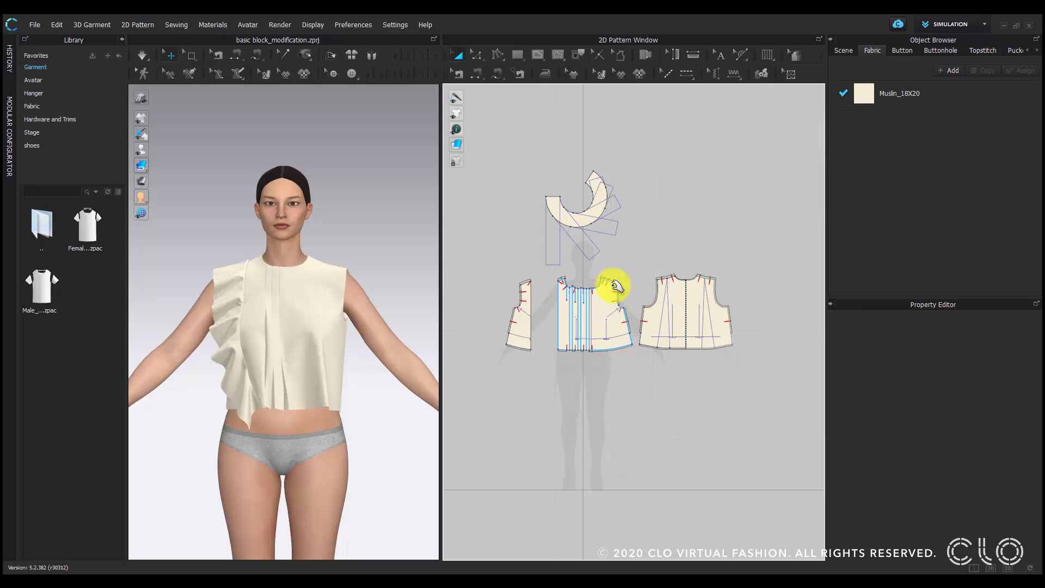
scroll(615, 284, "up", 2)
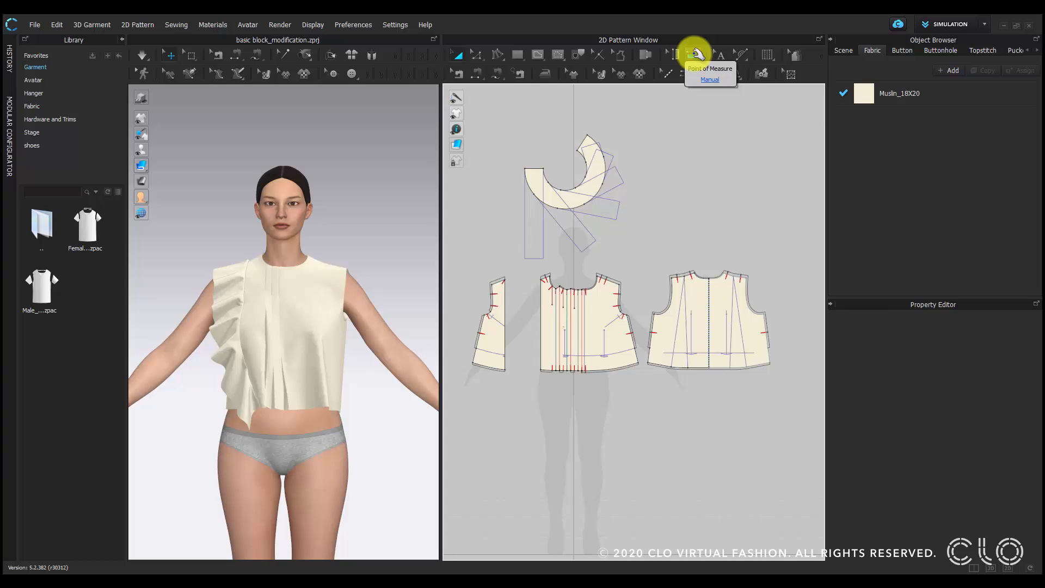
Add a point of measure on the front panel from the high shoulder point straight down to the hem.
left_click(696, 53)
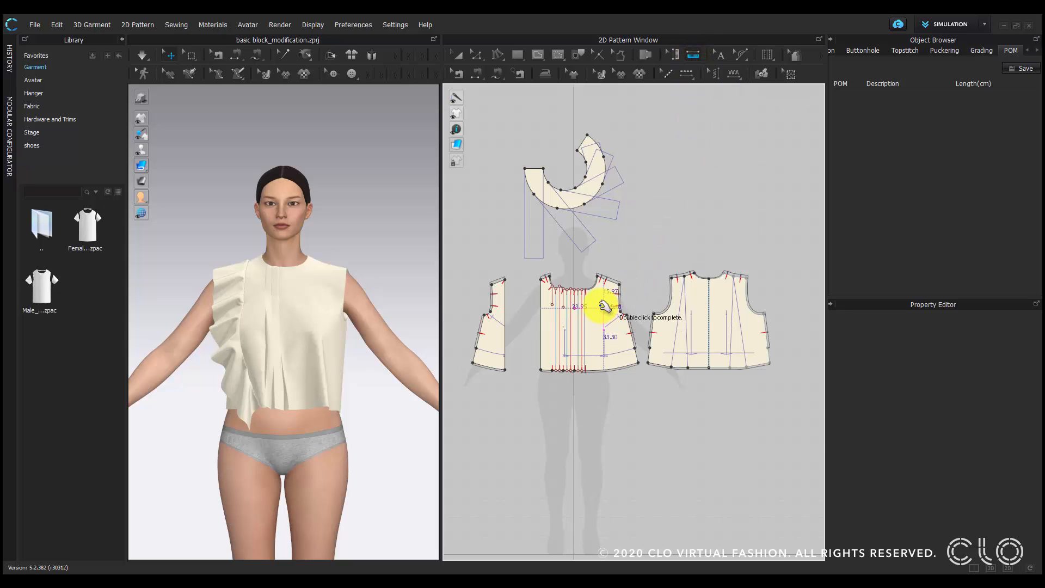
scroll(602, 301, "up", 3)
left_click(592, 239)
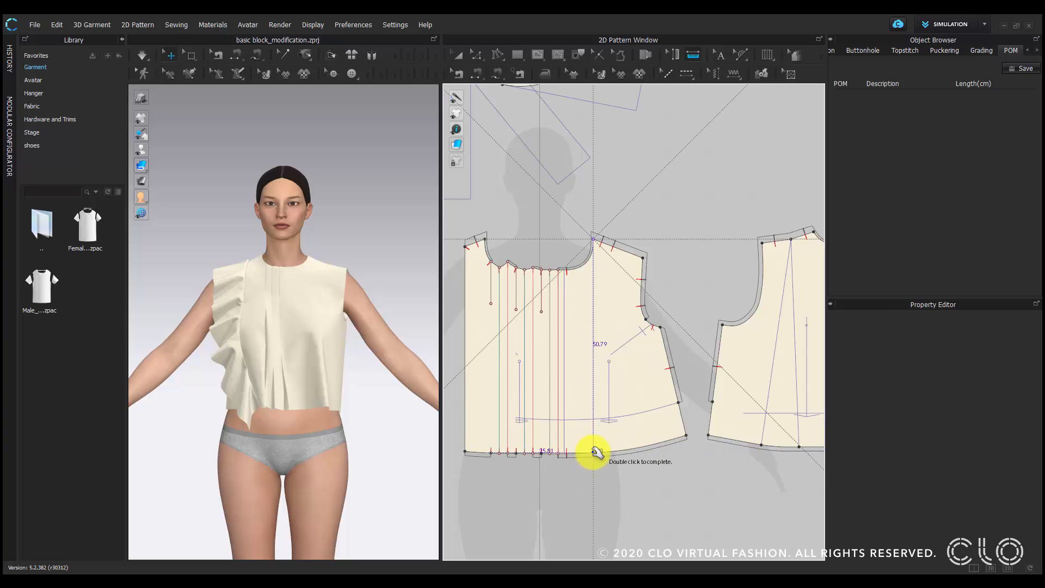
left_click(593, 452)
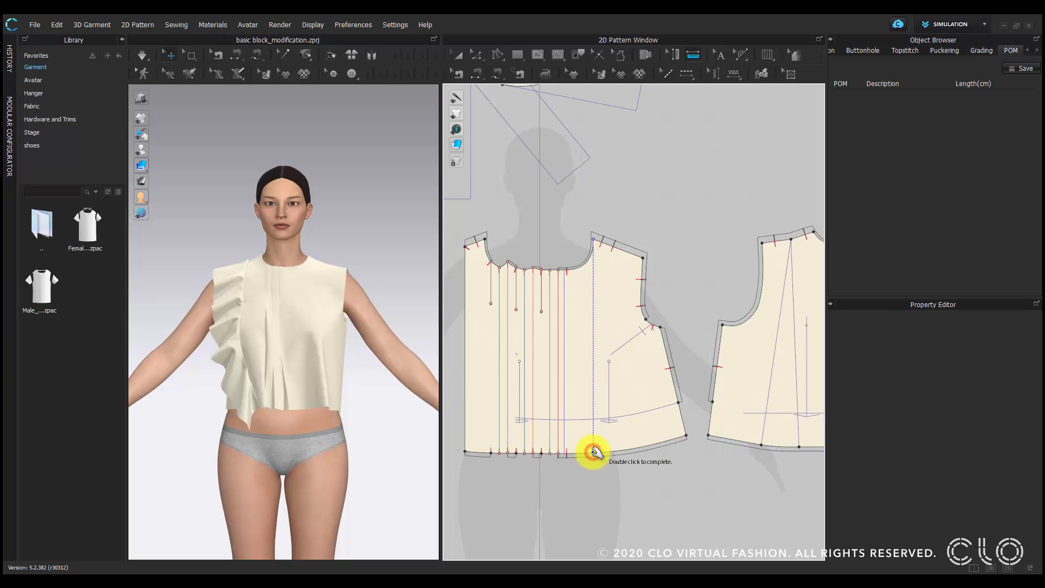
double_click(650, 383)
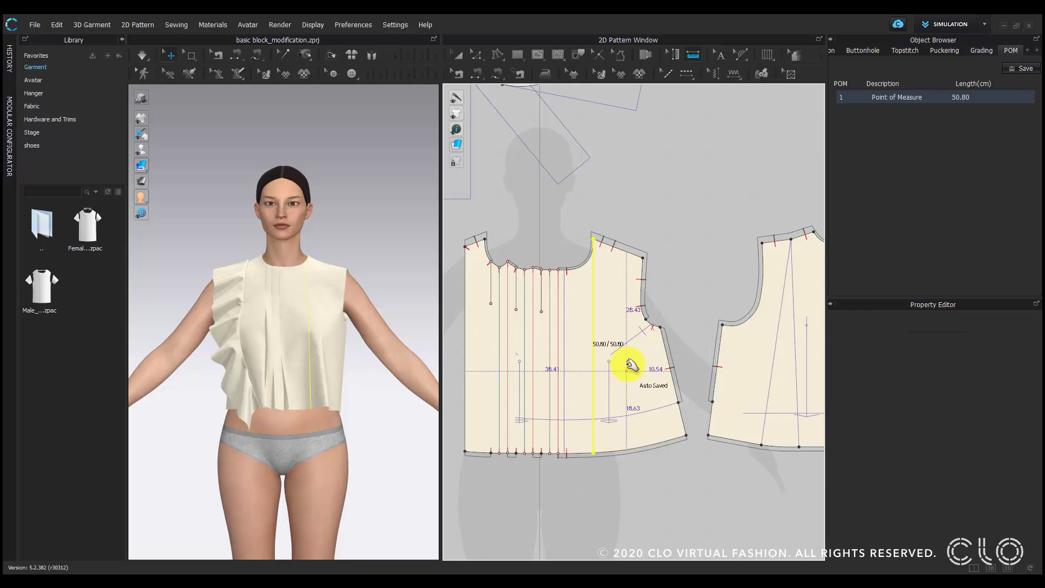
scroll(370, 327, "up", 3)
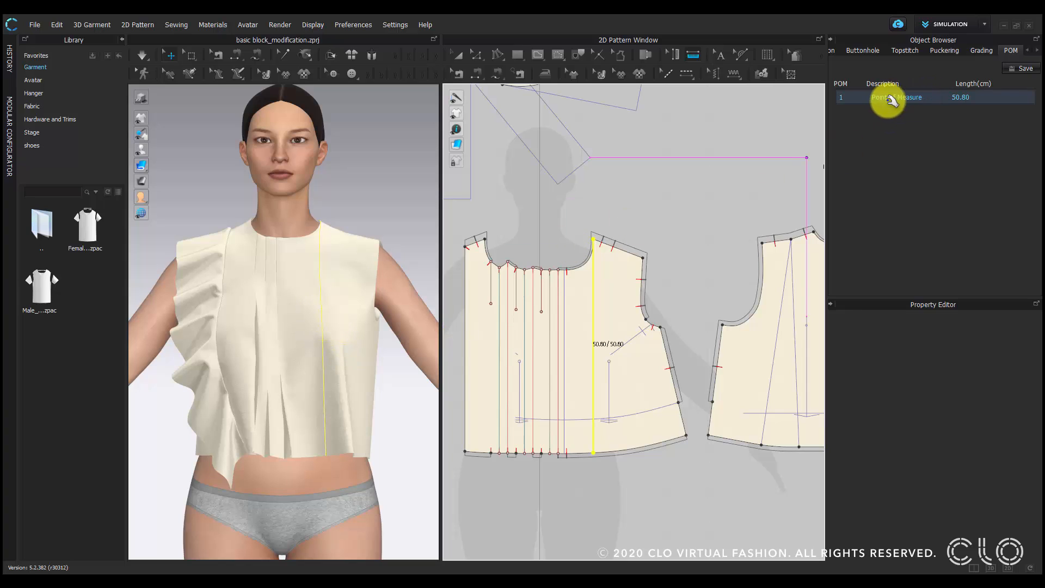
Change the first point of measure's description to "Body Length from HPS".
left_click(907, 97)
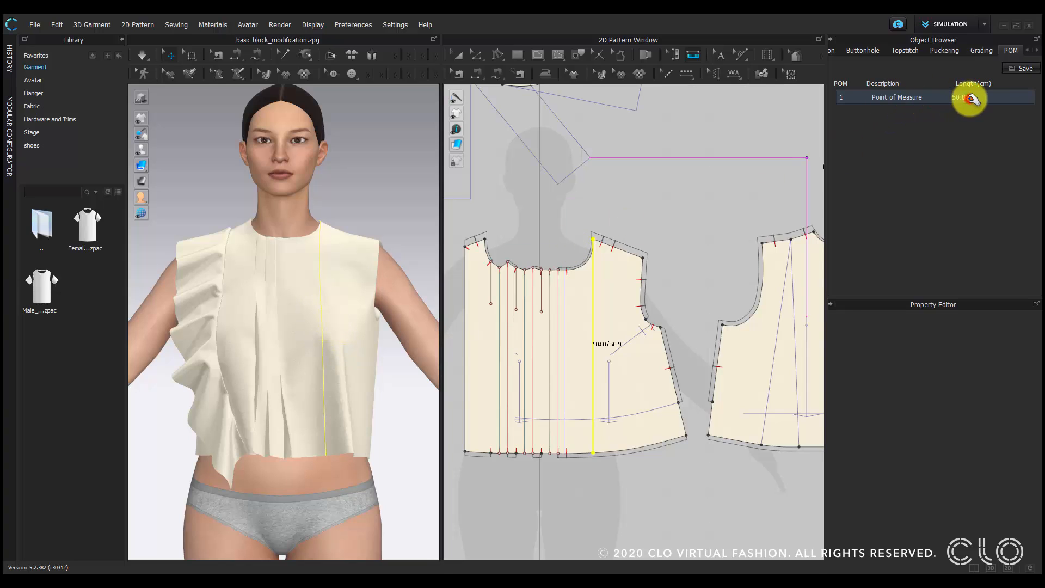
double_click(909, 96)
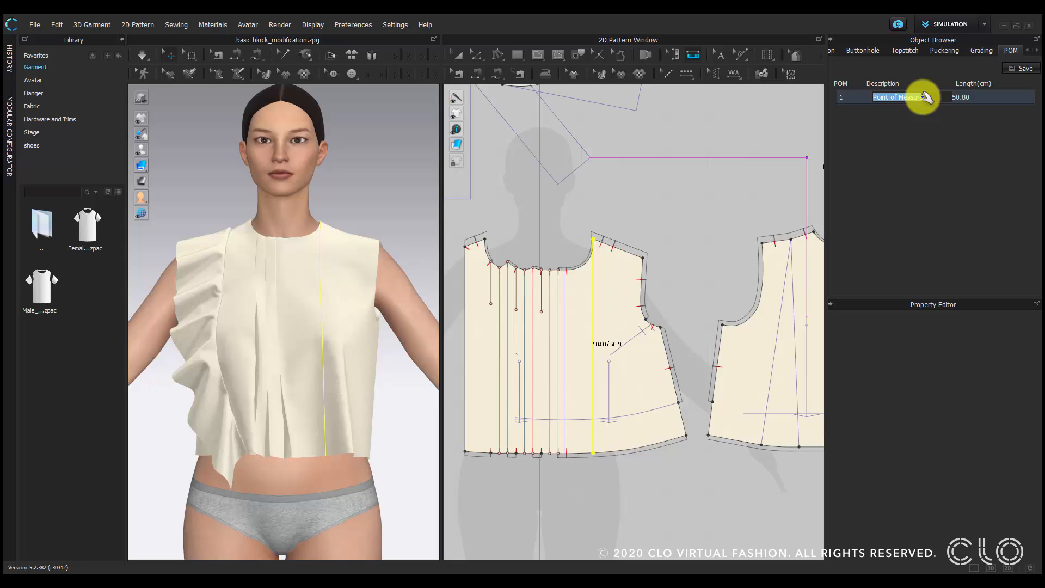
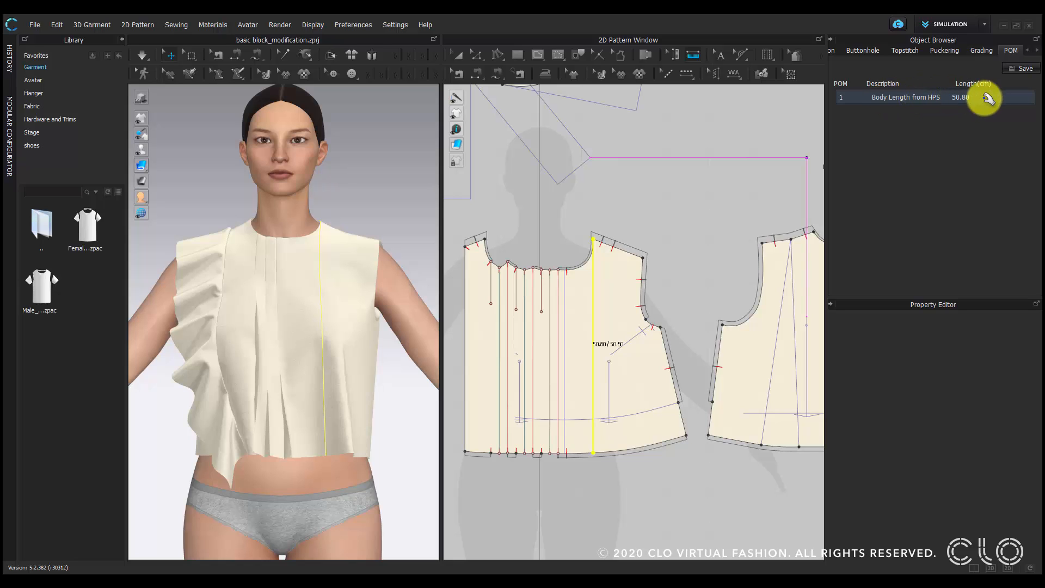
double_click(905, 99)
left_click(957, 103)
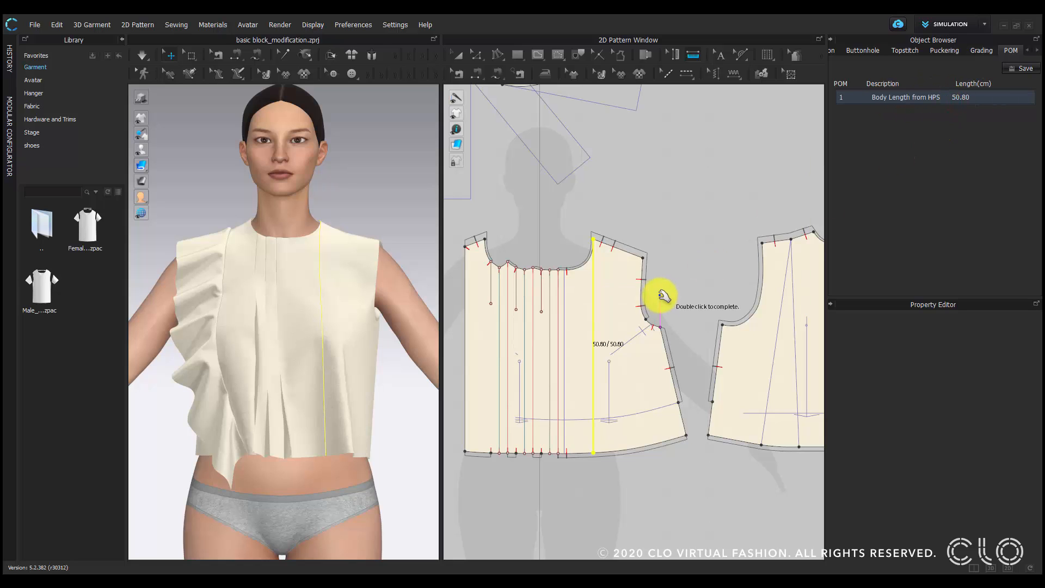
Add a point of measure along the front panel's unpleated shoulder seam, from neck point to armhole, and describe it as "Shoulder Length".
scroll(664, 292, "down", 2)
middle_click_drag(676, 282, 601, 282)
scroll(609, 268, "up", 1)
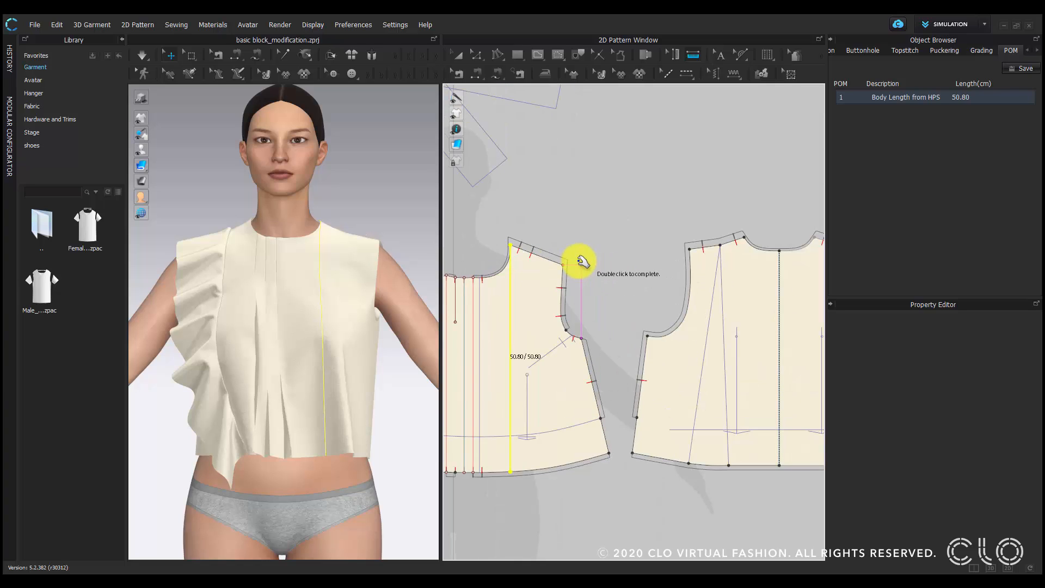
left_click(509, 244)
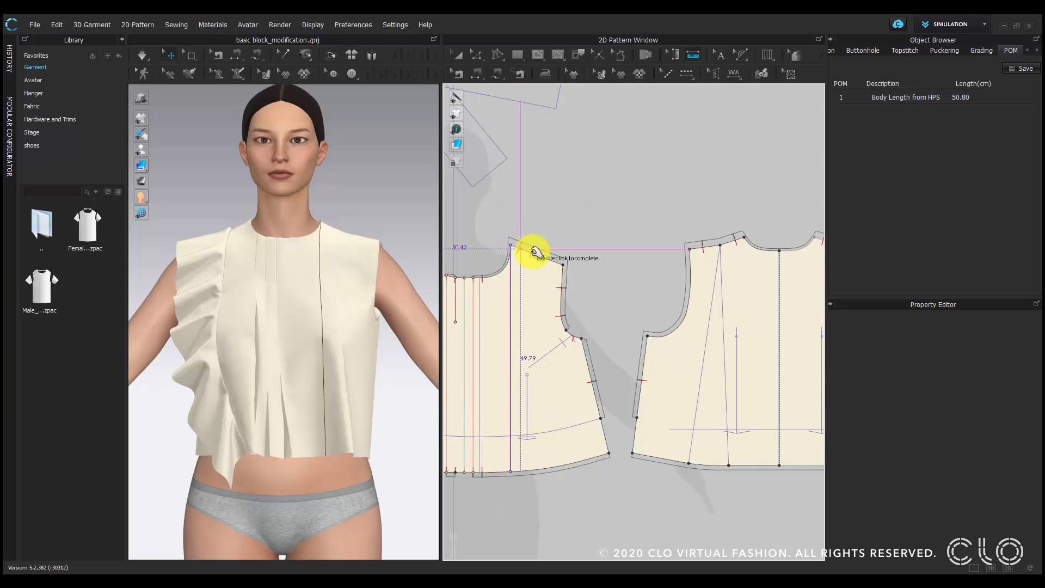
double_click(564, 266)
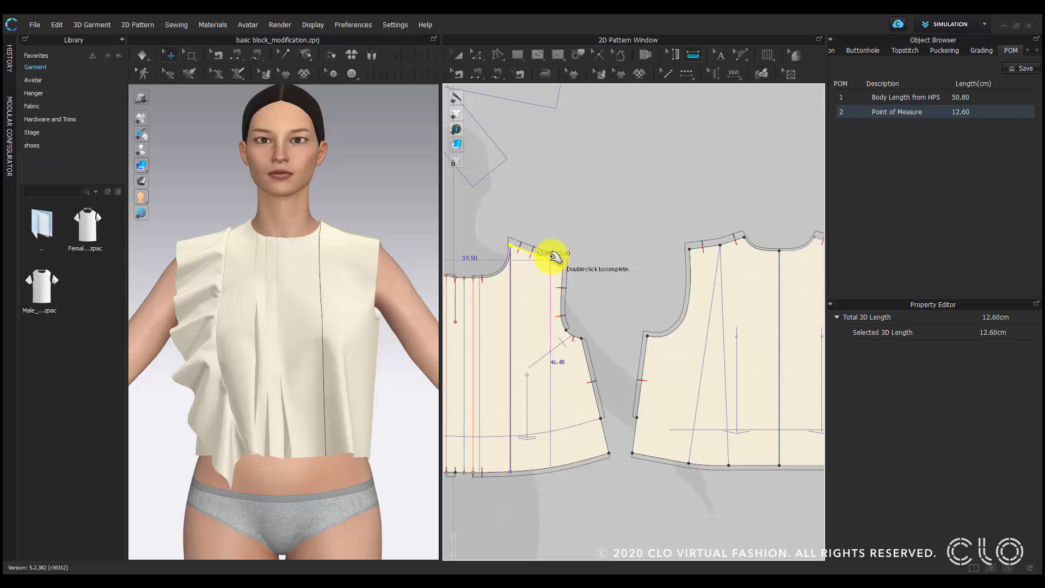
double_click(904, 113)
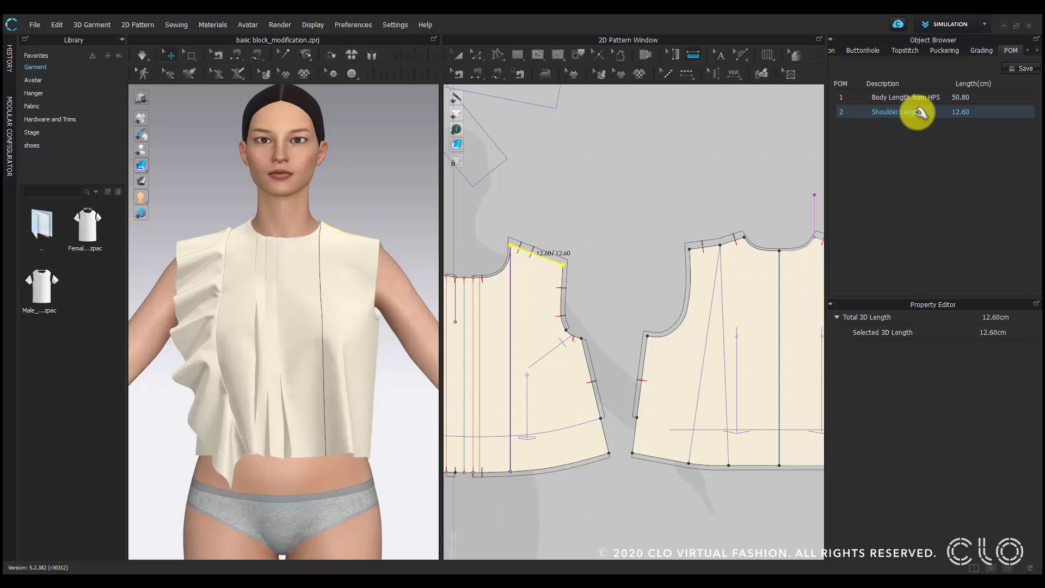
Add a point of measure at the back panel's centre line from shoulder-neck height down to the neckline, described as "Back Neck Depth".
middle_click_drag(751, 217, 660, 229)
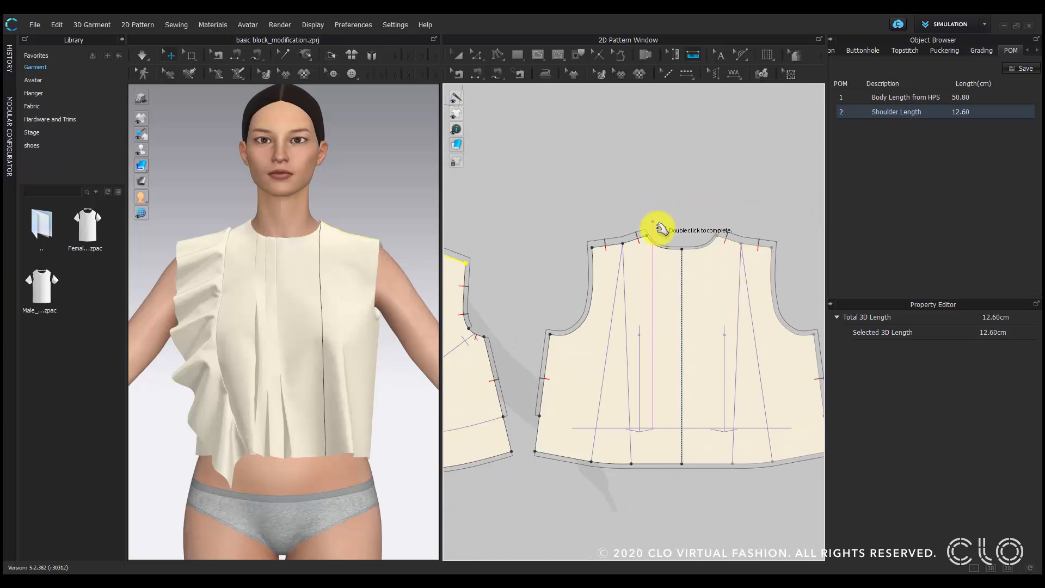
scroll(660, 229, "up", 2)
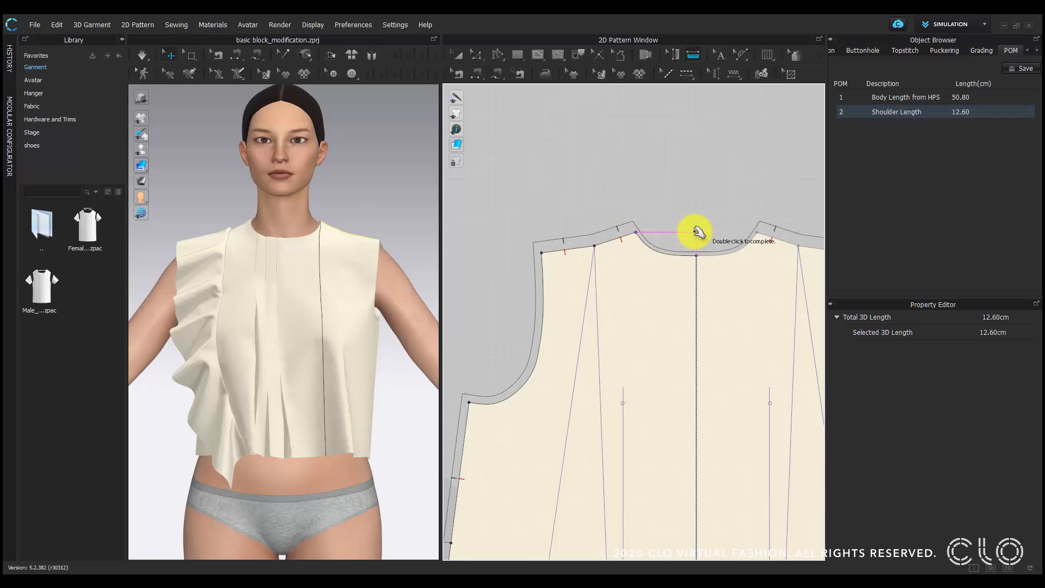
left_click(697, 232)
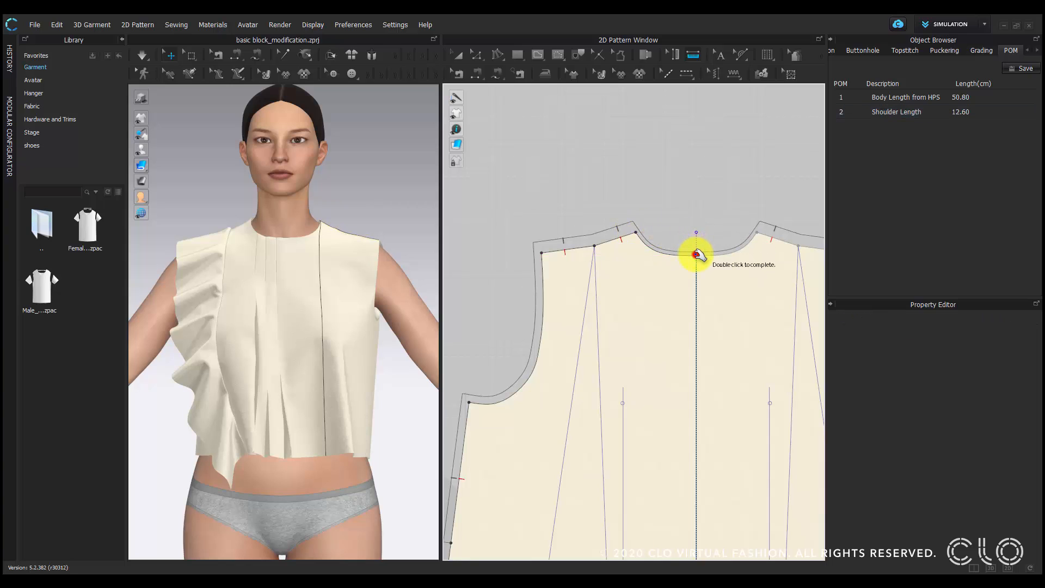
double_click(696, 254)
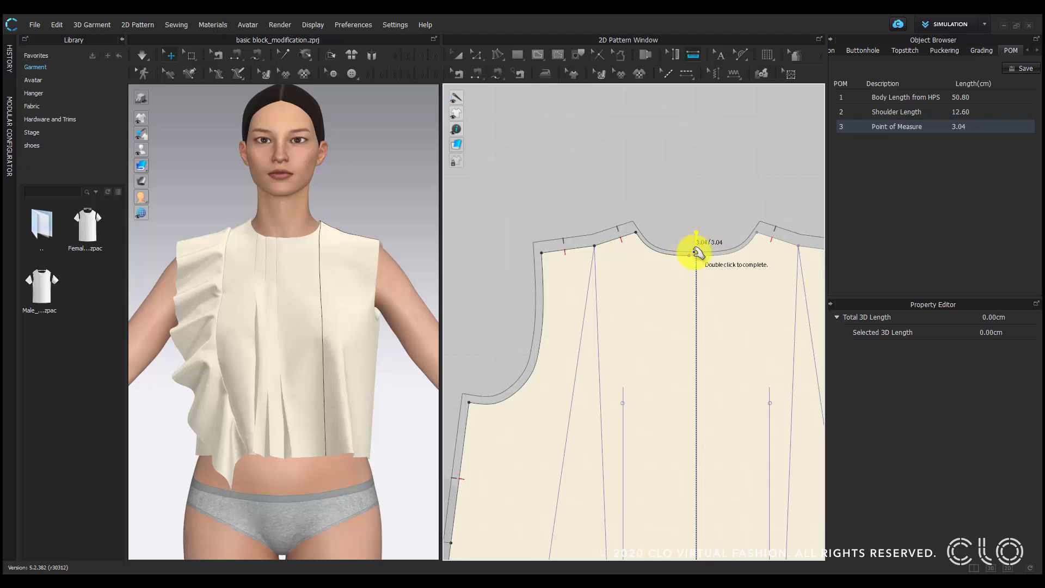
double_click(899, 128)
type("Back Neck Depth")
key("Return")
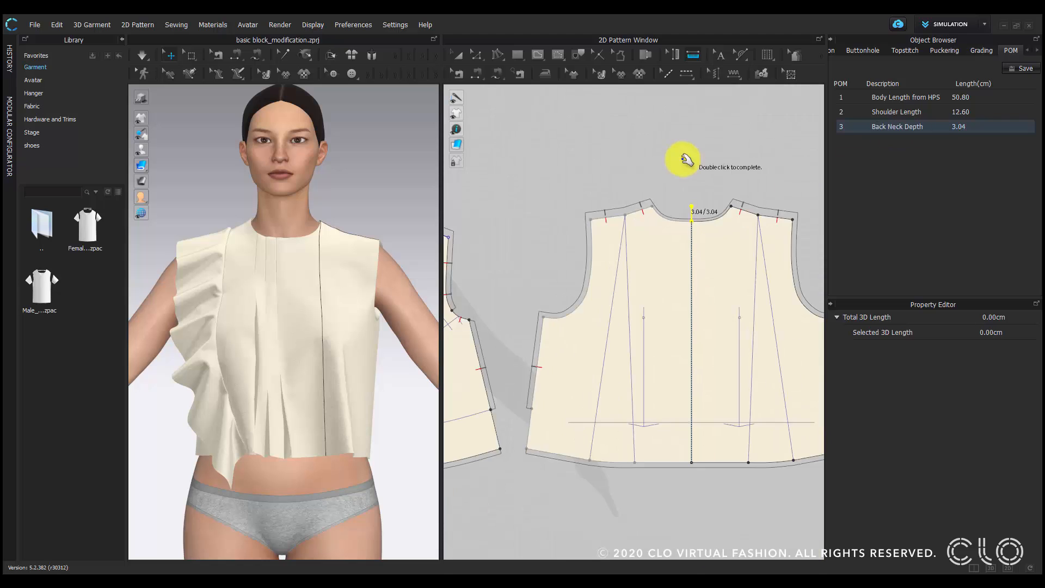
Add a point of measure from the front neckline beside the pleats straight up to shoulder-neck height, described as "Front NEck Depth".
scroll(637, 217, "down", 3)
scroll(601, 214, "up", 4)
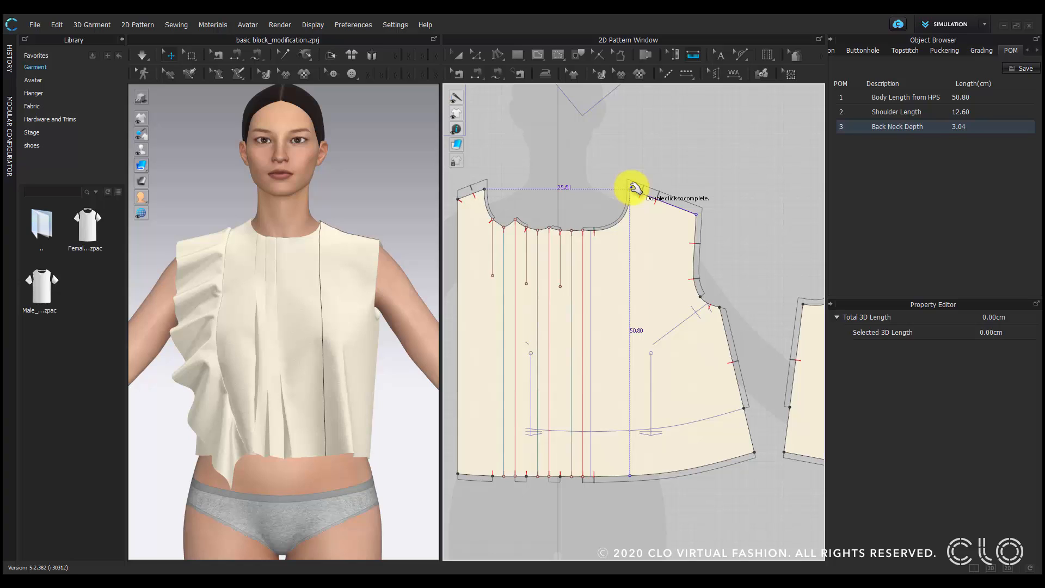
scroll(591, 232, "up", 3)
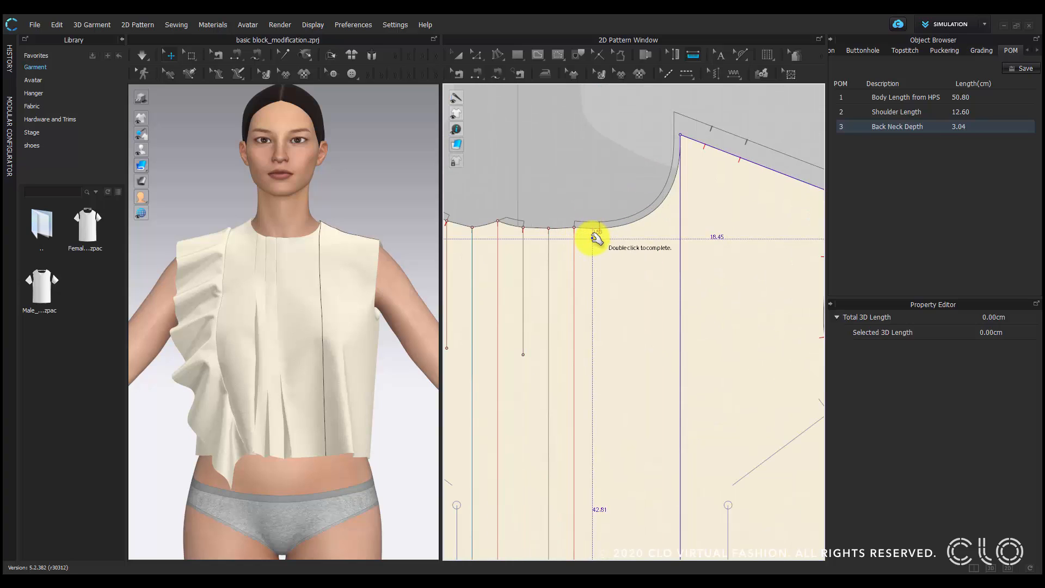
left_click(595, 227)
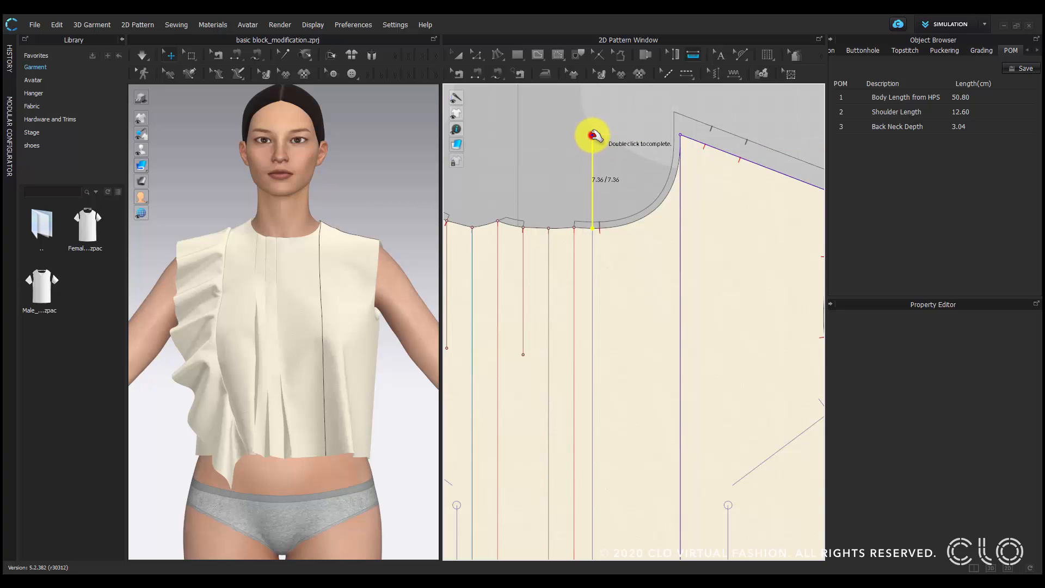
double_click(593, 134)
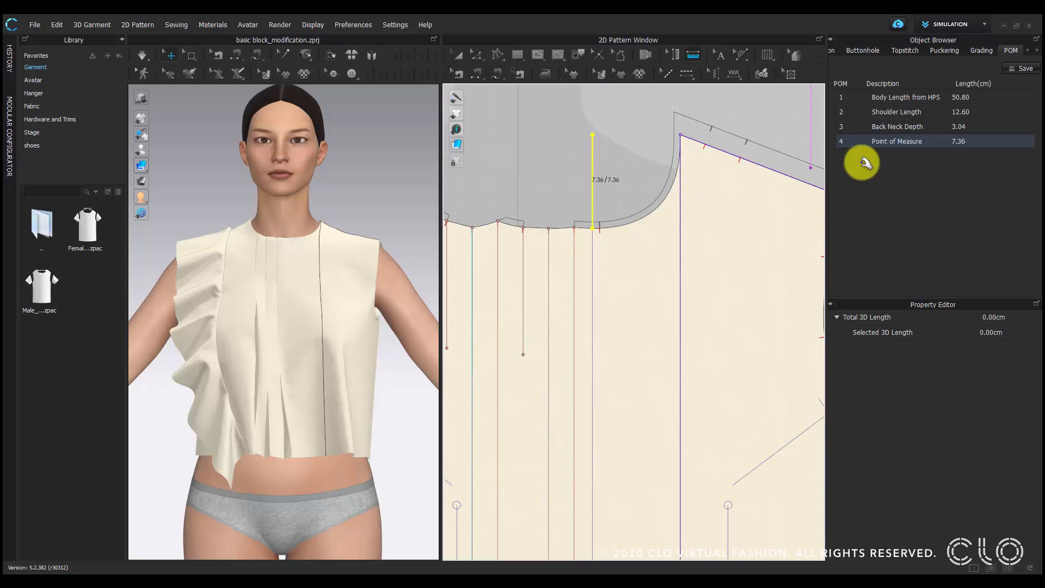
double_click(896, 142)
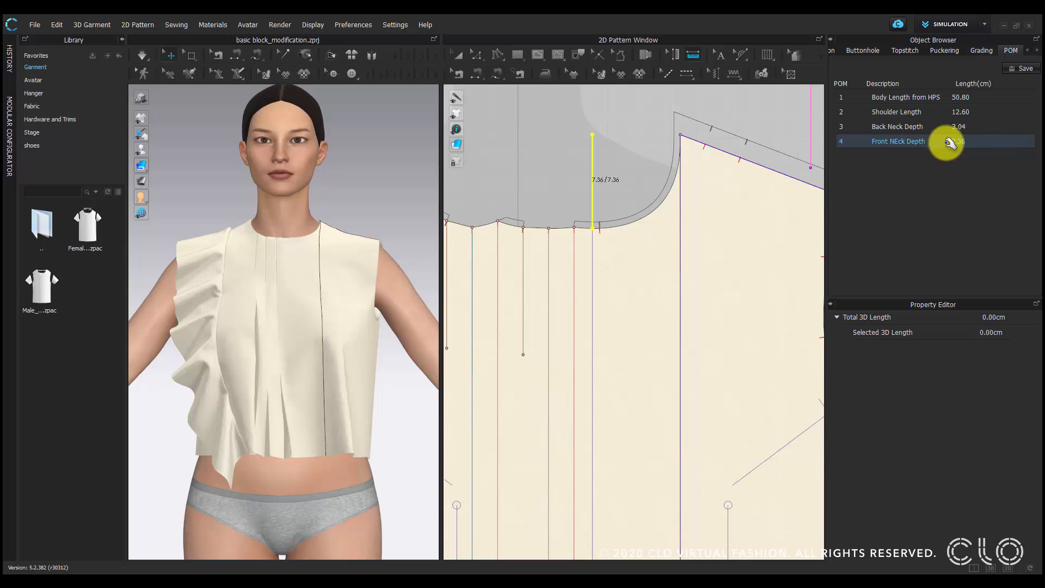
Add one continuous point of measure around the garment at side-notch height, across the back panel, pleated front panel and small side-front panel.
scroll(631, 337, "down", 5)
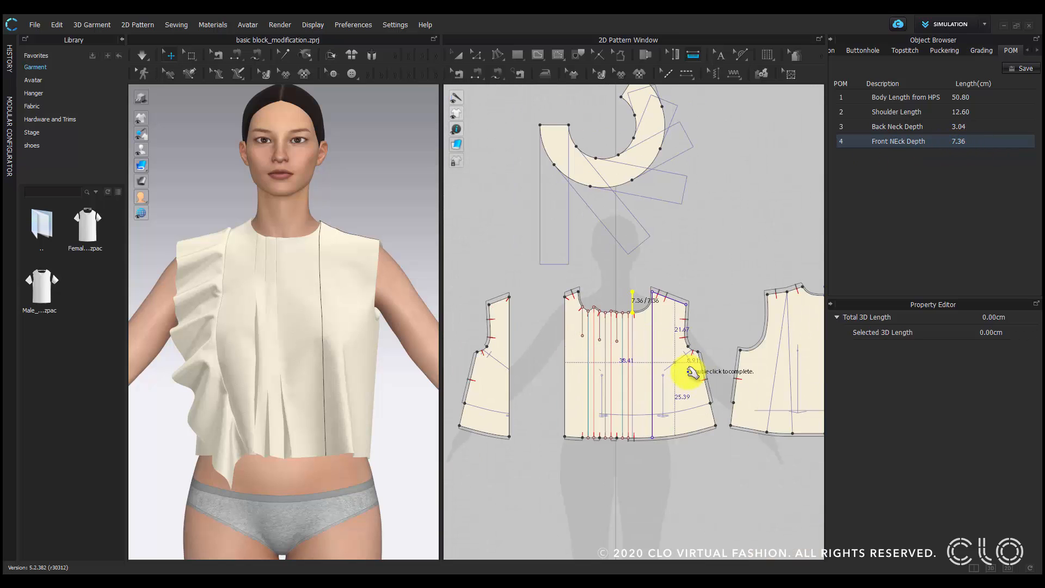
scroll(674, 345, "up", 2)
middle_click_drag(715, 354, 577, 346)
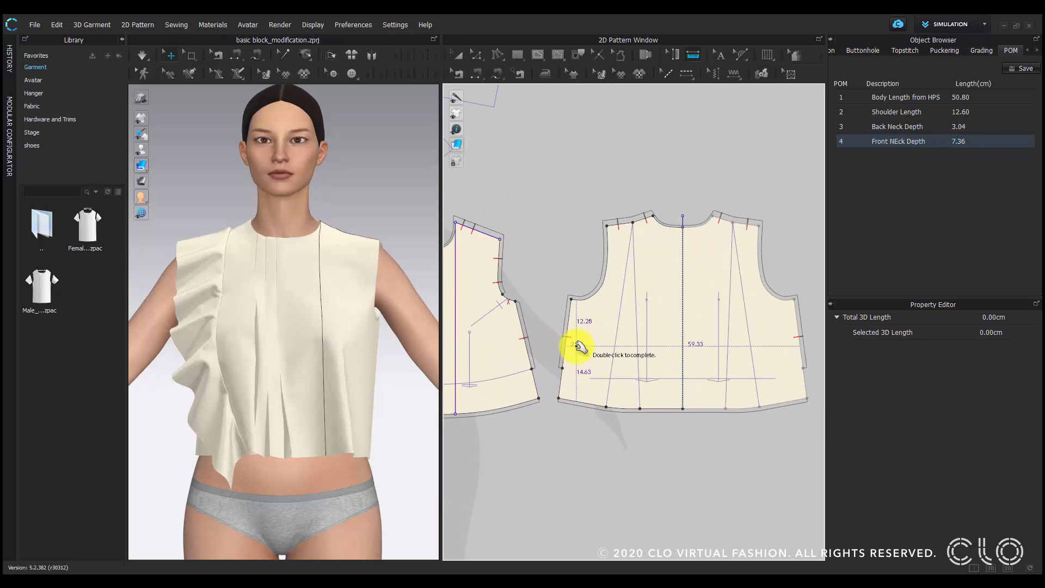
left_click(799, 337)
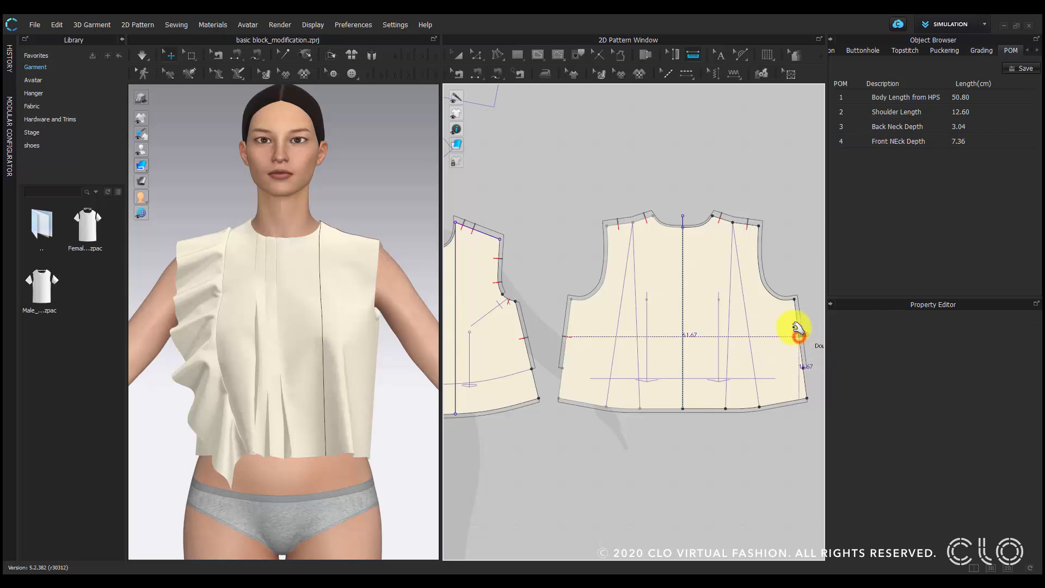
left_click(566, 337)
scroll(527, 340, "up", 5)
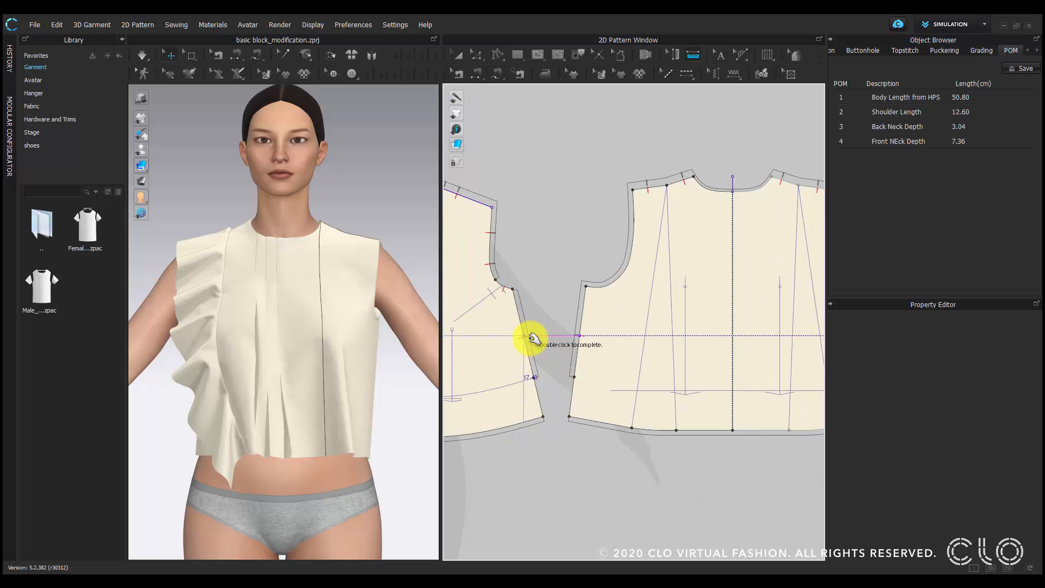
scroll(574, 310, "down", 6)
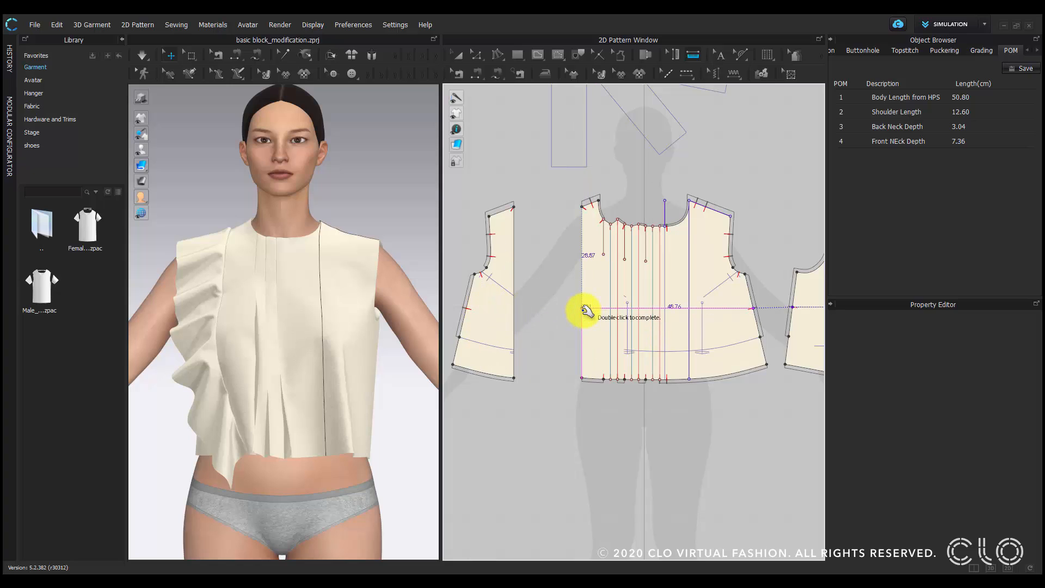
left_click(582, 309)
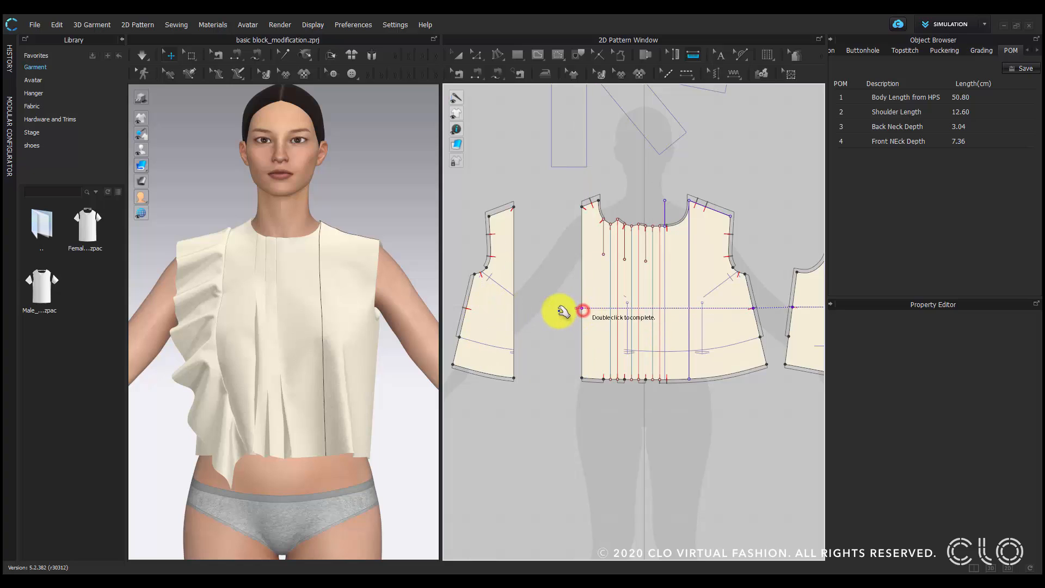
left_click(516, 312)
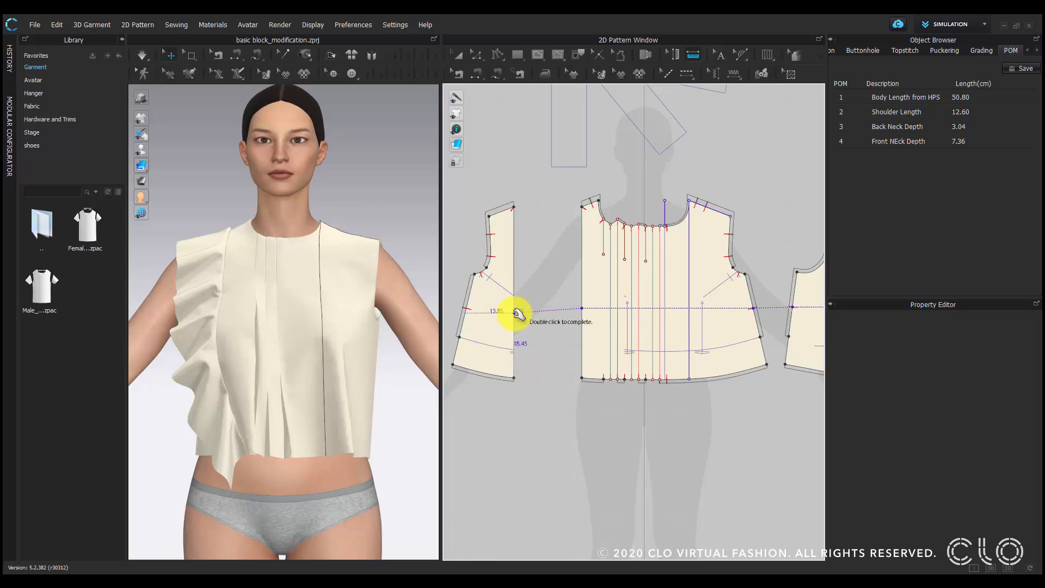
double_click(469, 310)
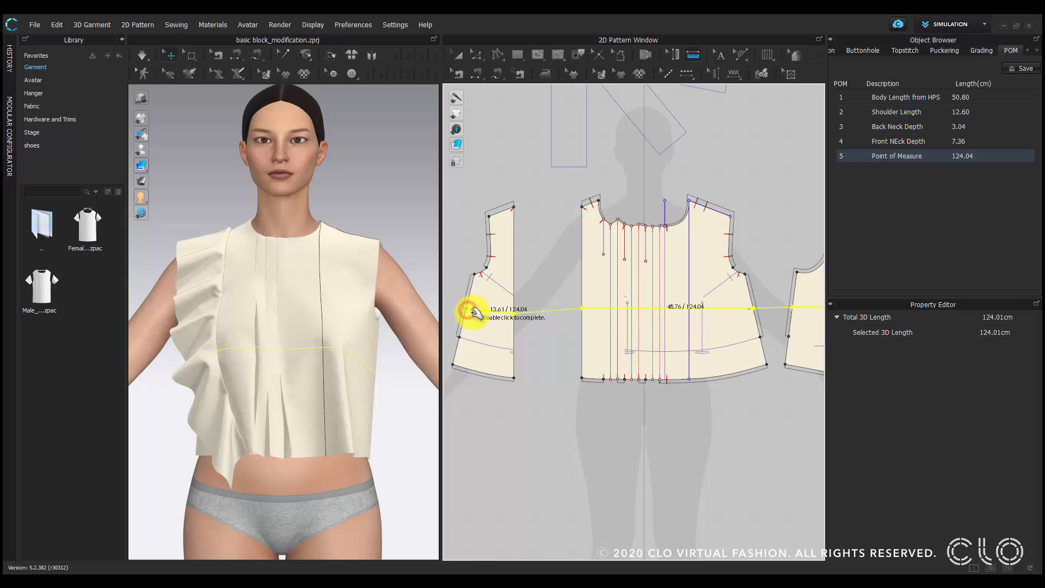
Check the continuous measurement line around the garment in 3D and change its description to "Waist".
right_click_drag(396, 392, 469, 377)
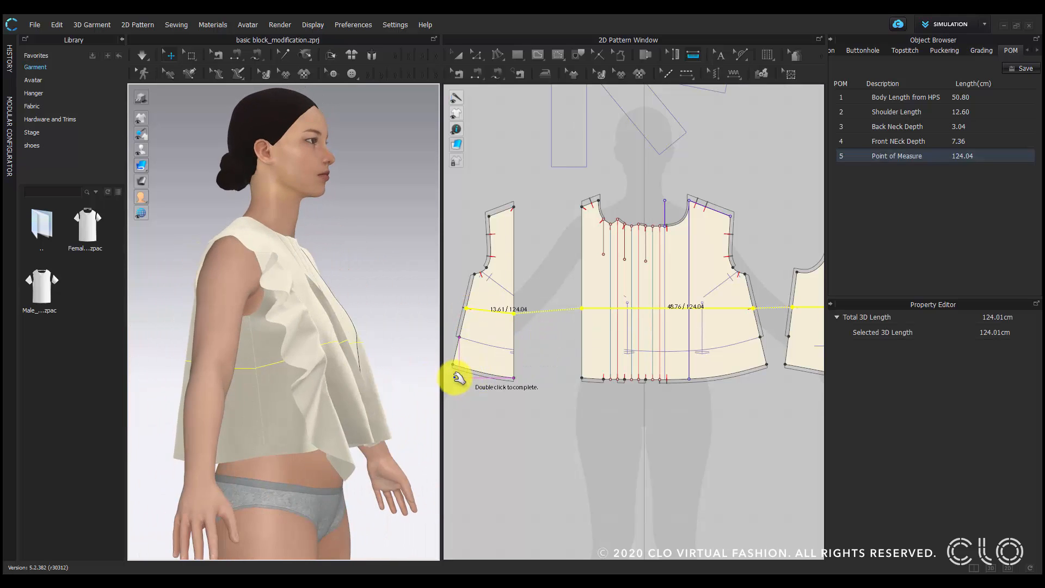
scroll(252, 380, "up", 2)
right_click_drag(252, 381, 233, 368)
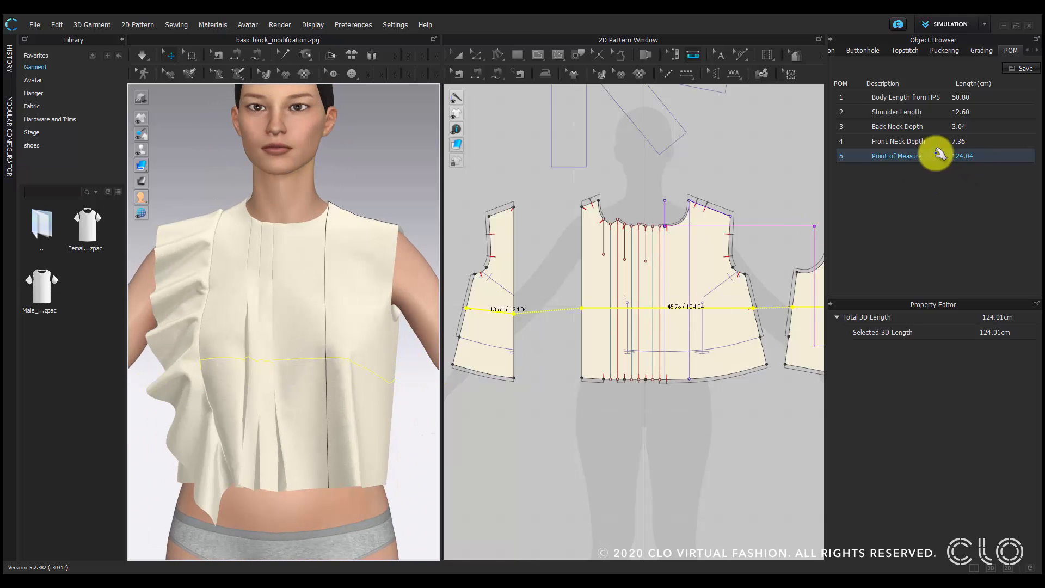
double_click(903, 156)
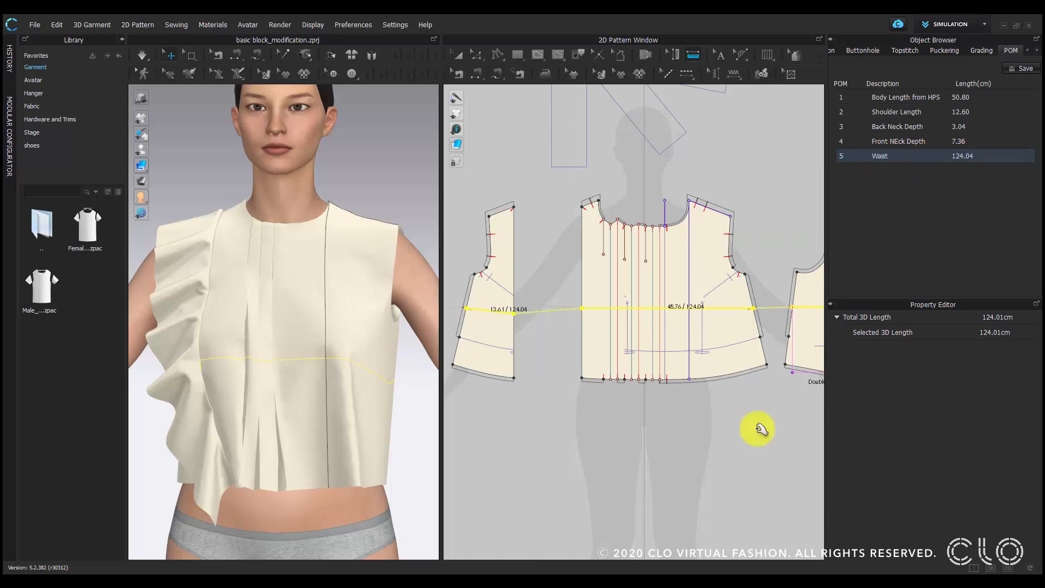
right_click_drag(338, 367, 374, 320)
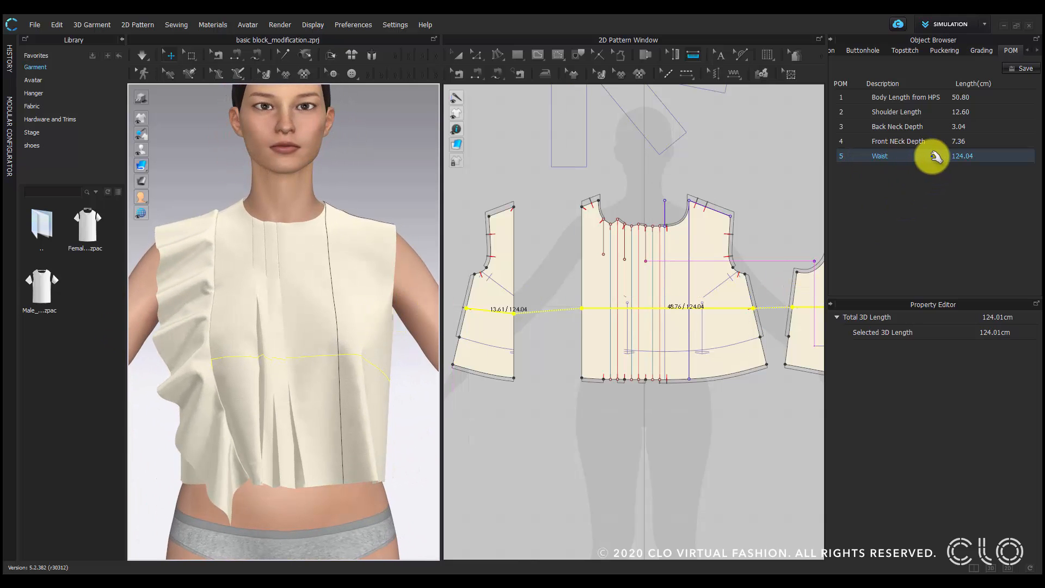
Lower the "Waist" measurement line slightly across the pattern panels with Edit Point of Measure.
scroll(743, 185, "down", 3)
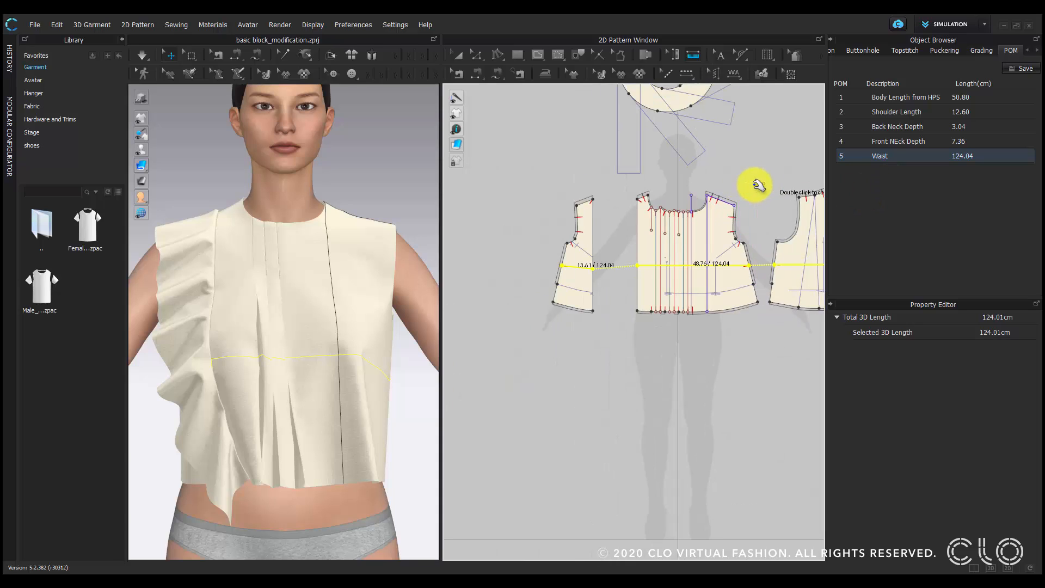
middle_click_drag(756, 184, 664, 200)
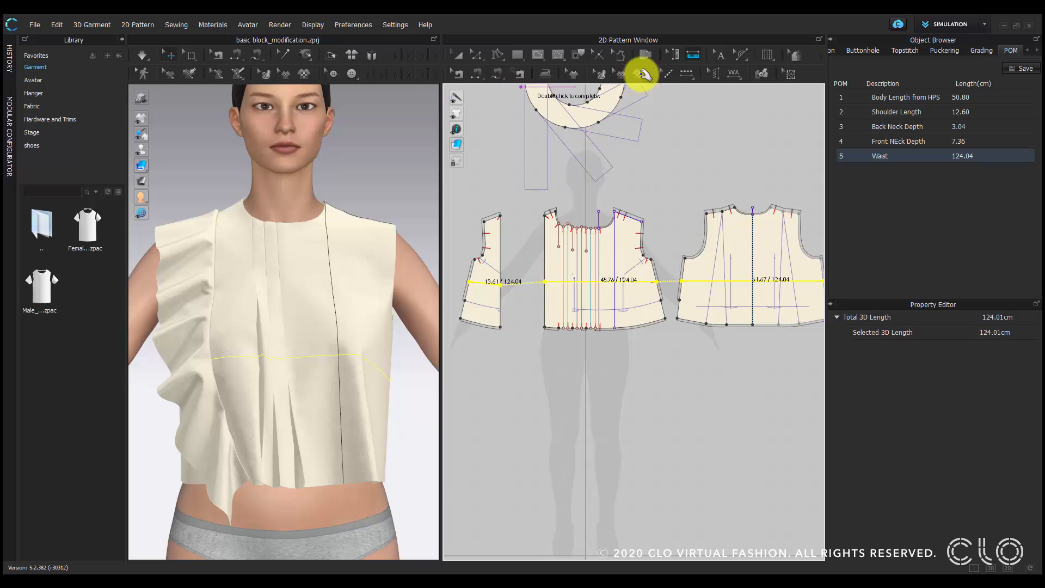
left_click(674, 55)
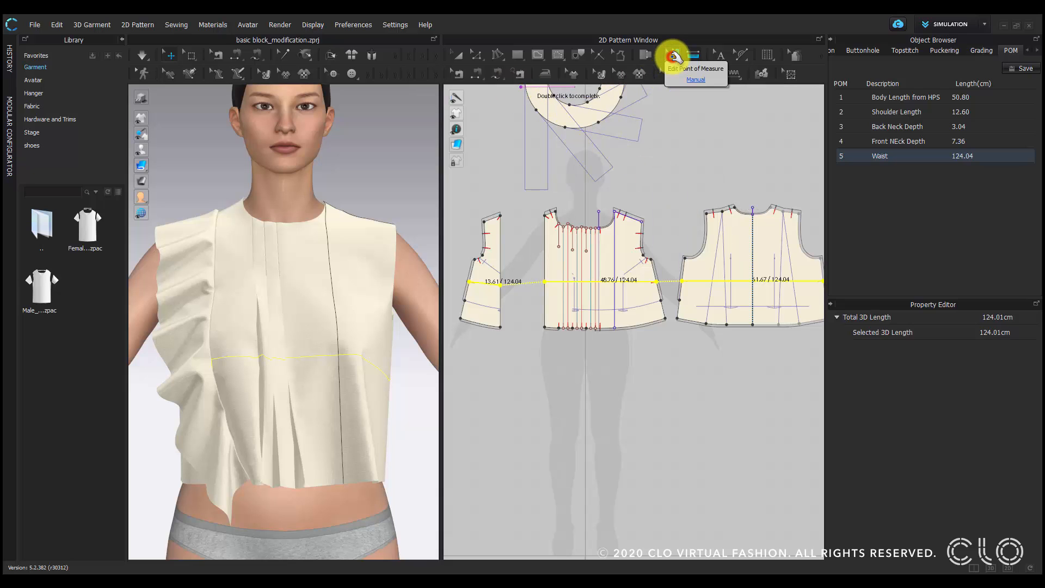
scroll(660, 300, "up", 3)
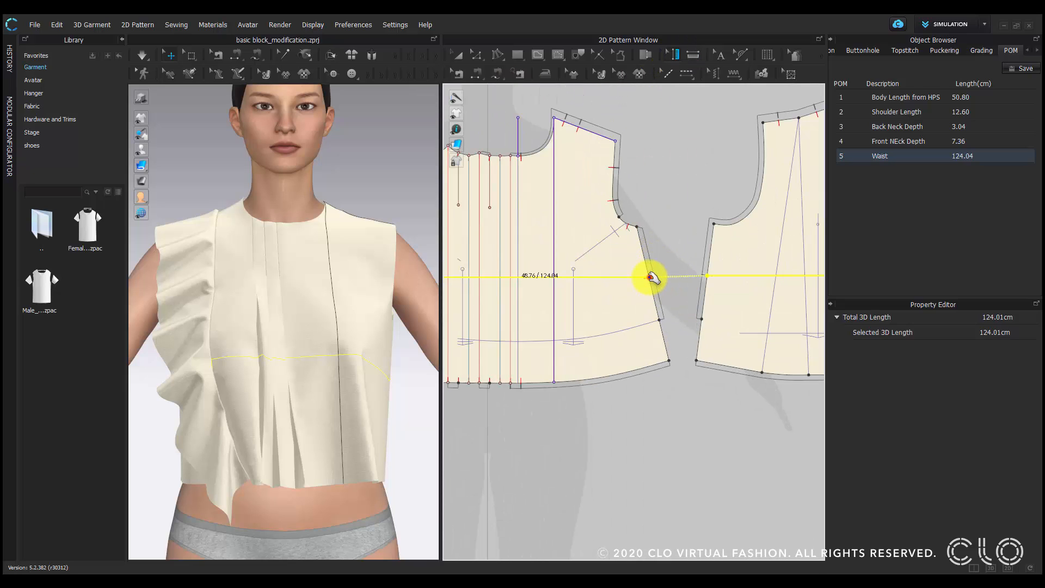
scroll(650, 277, "up", 2)
left_click_drag(650, 275, 652, 295)
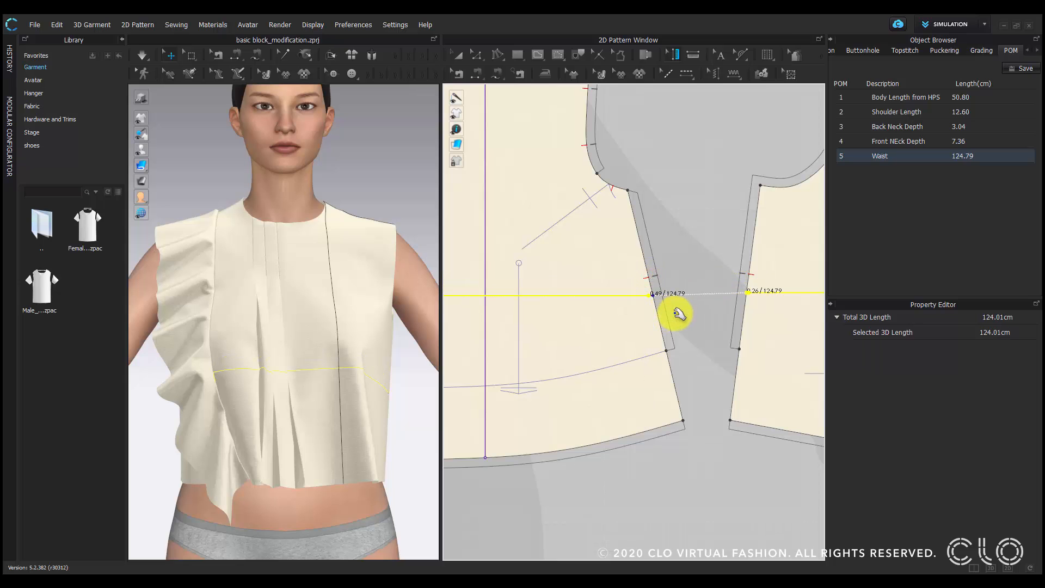
Raise the "Waist" line's end point at the pleated front panel's side seam slightly and check the line around the garment in 3D.
scroll(677, 314, "down", 3)
scroll(675, 305, "up", 3)
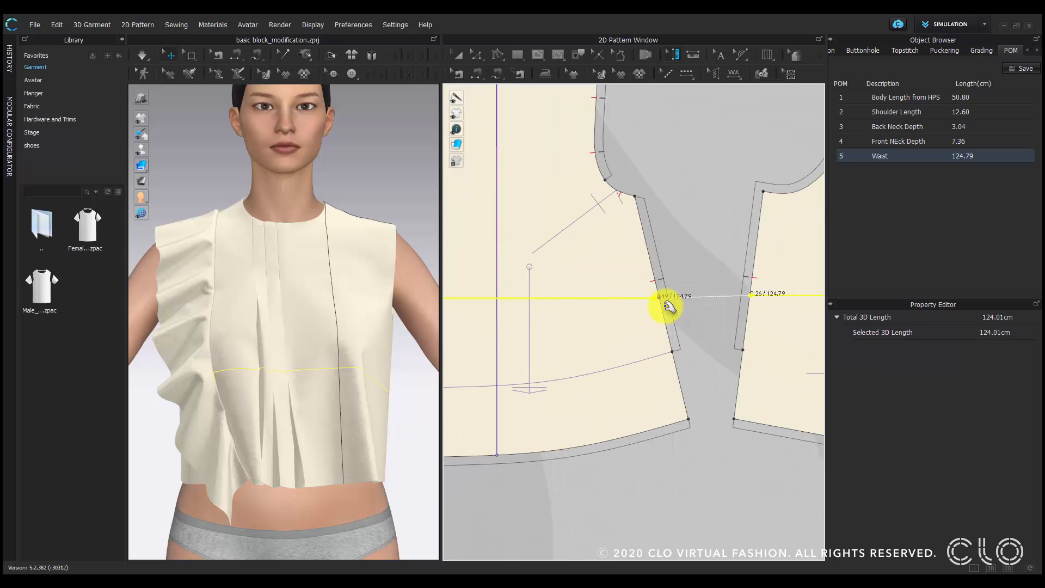
left_click_drag(661, 299, 674, 282)
scroll(662, 296, "up", 2)
scroll(661, 278, "down", 5)
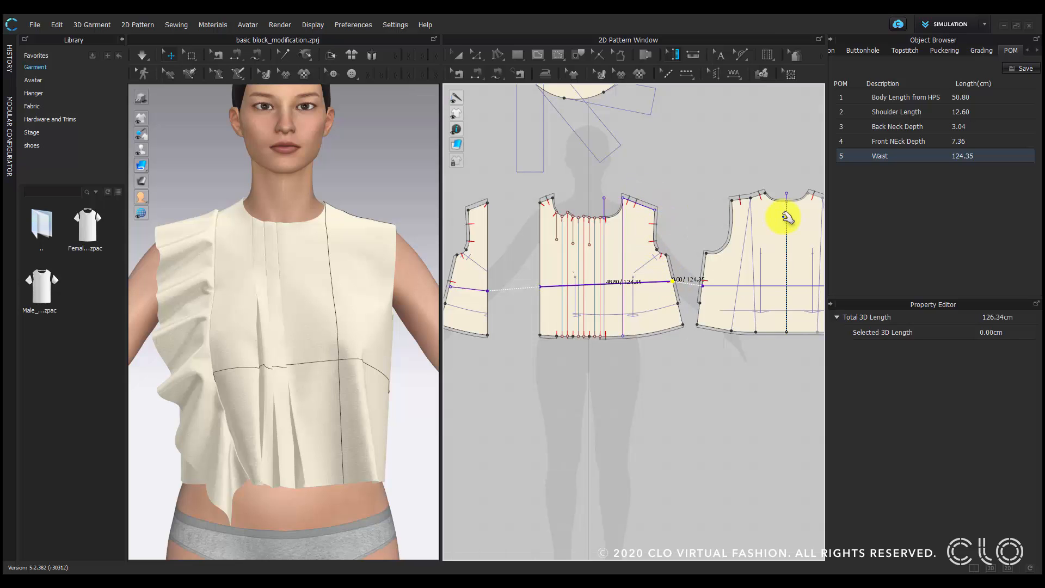
scroll(790, 197, "up", 5)
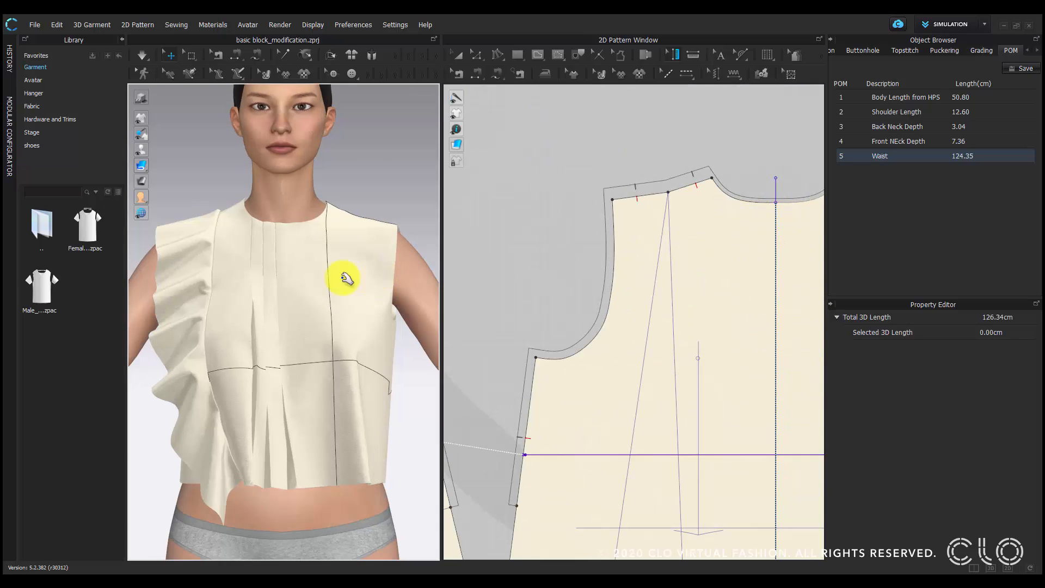
right_click_drag(342, 275, 243, 298)
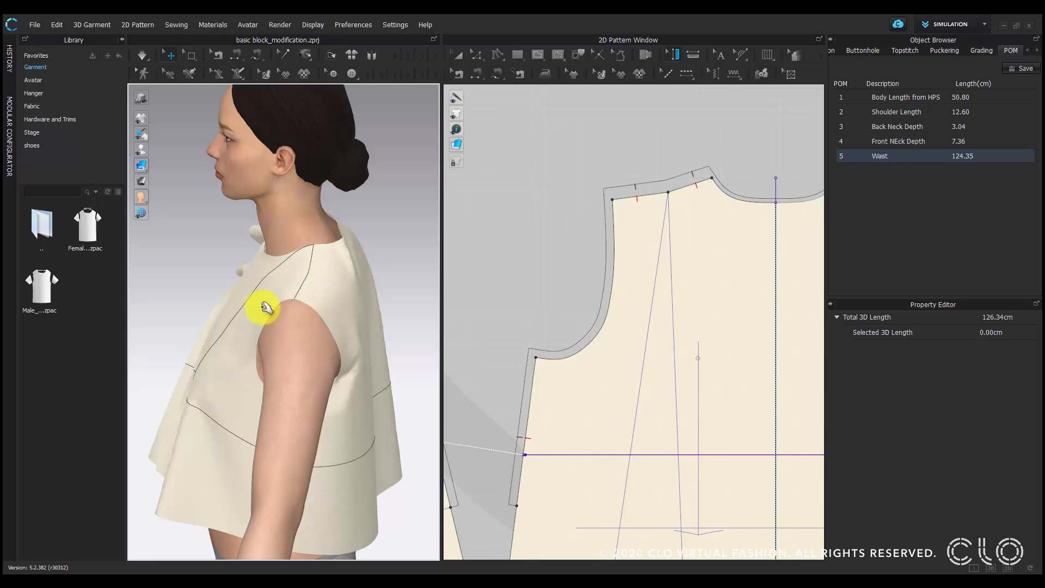
right_click_drag(268, 303, 385, 287)
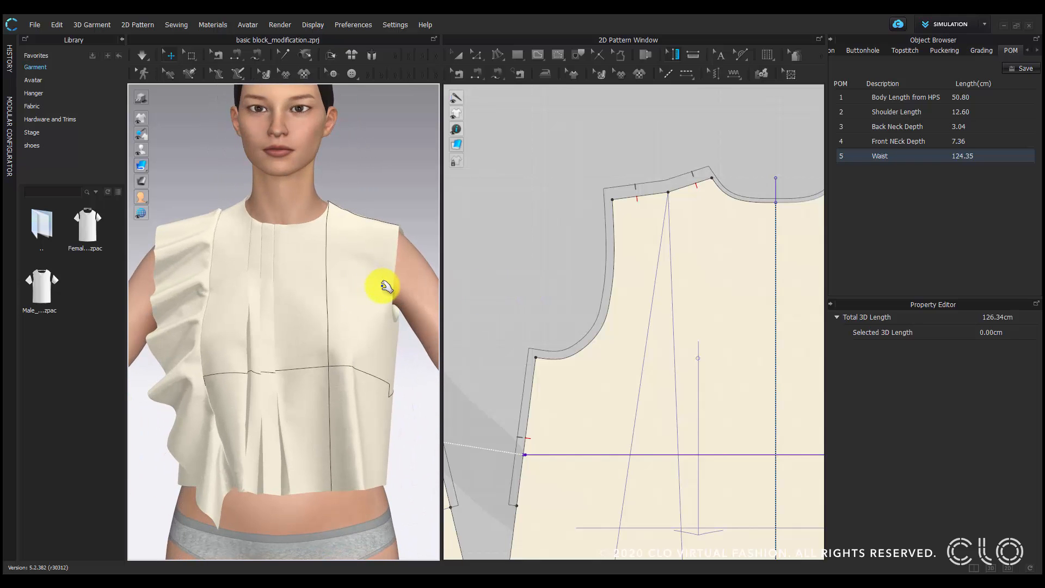
scroll(648, 350, "down", 5)
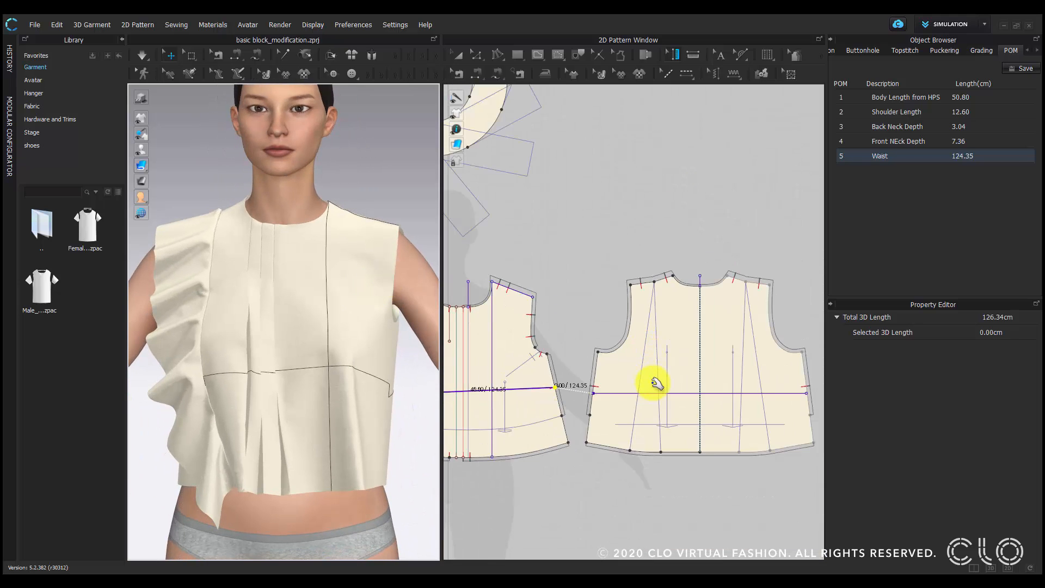
right_click_drag(584, 386, 656, 362)
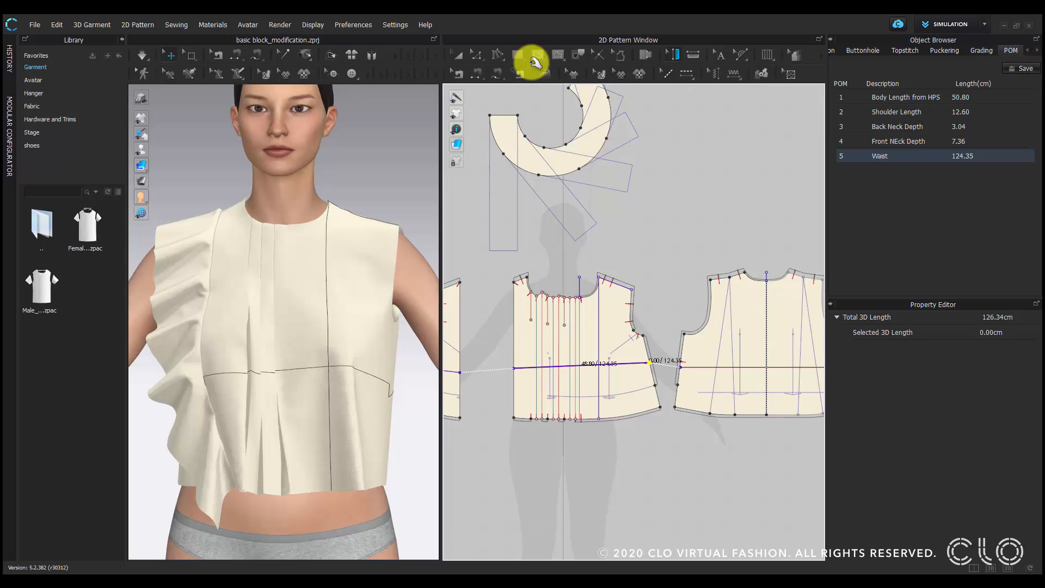
Leave measurement editing, hide the 2D measurements on the 3D garment and show them again.
left_click(458, 55)
scroll(660, 193, "down", 5)
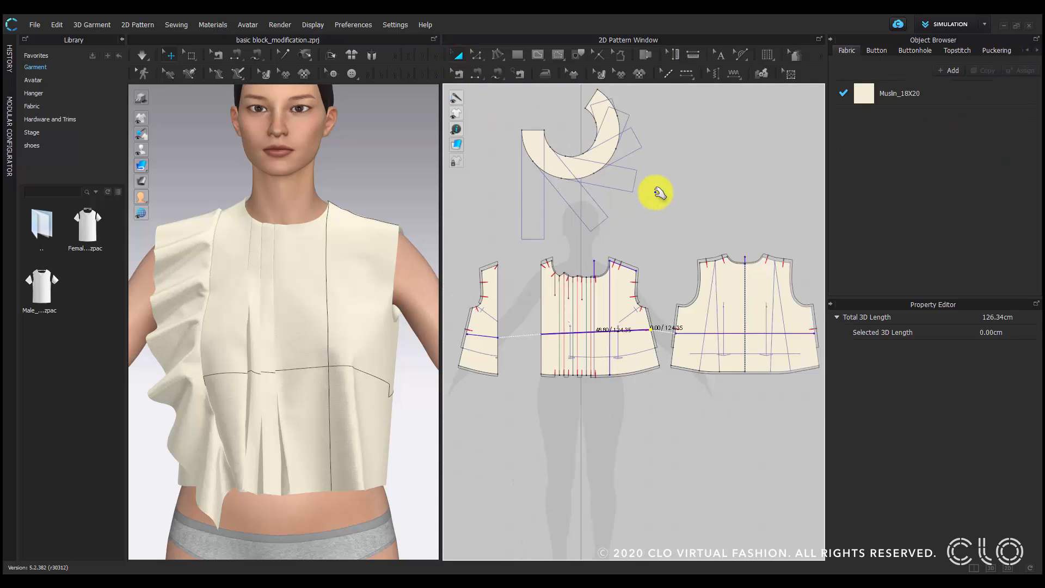
scroll(397, 261, "down", 4)
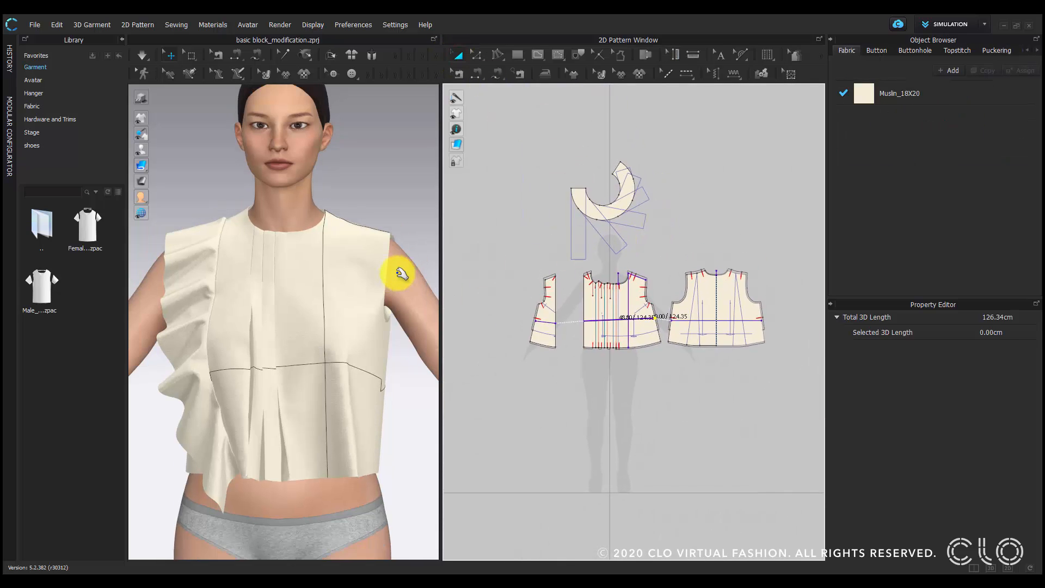
middle_click_drag(383, 227, 378, 236)
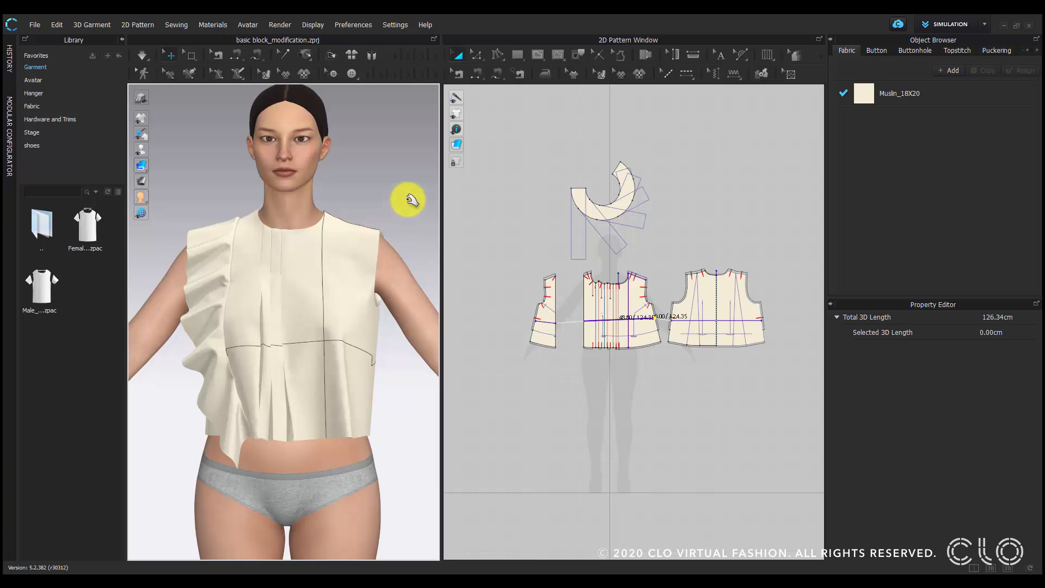
mouse_move(141, 118)
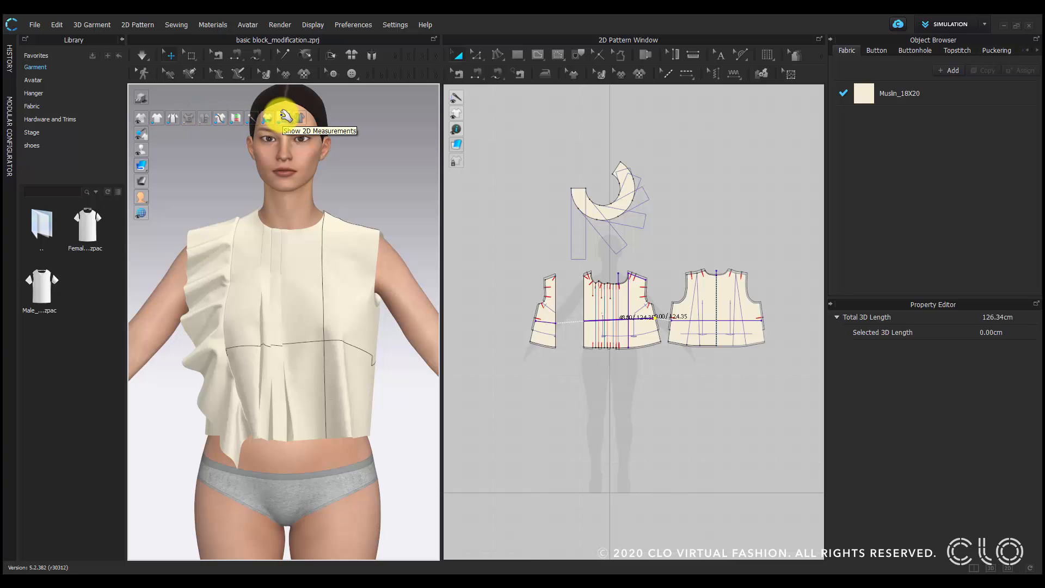
left_click(285, 116)
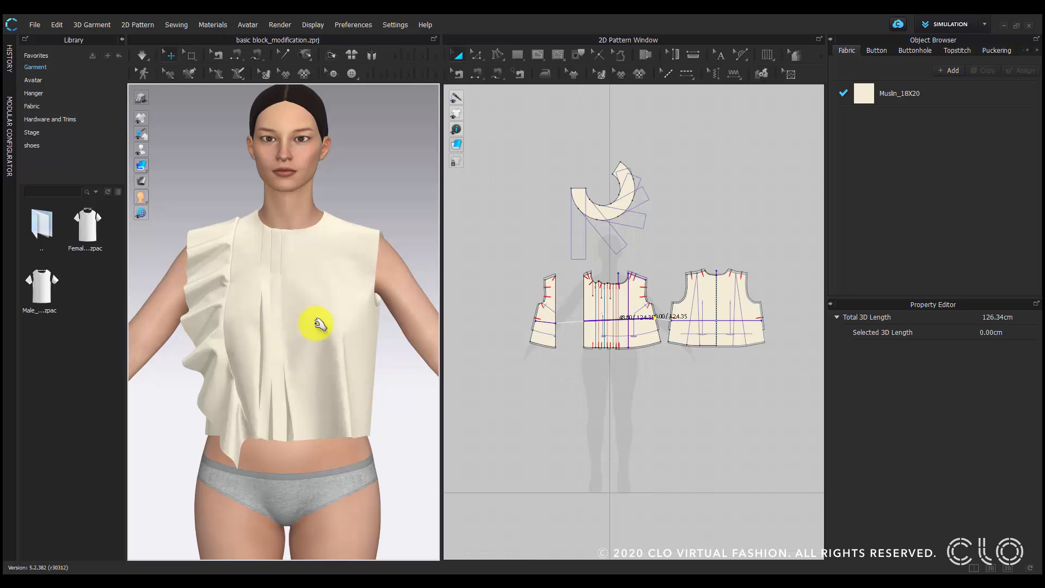
mouse_move(141, 119)
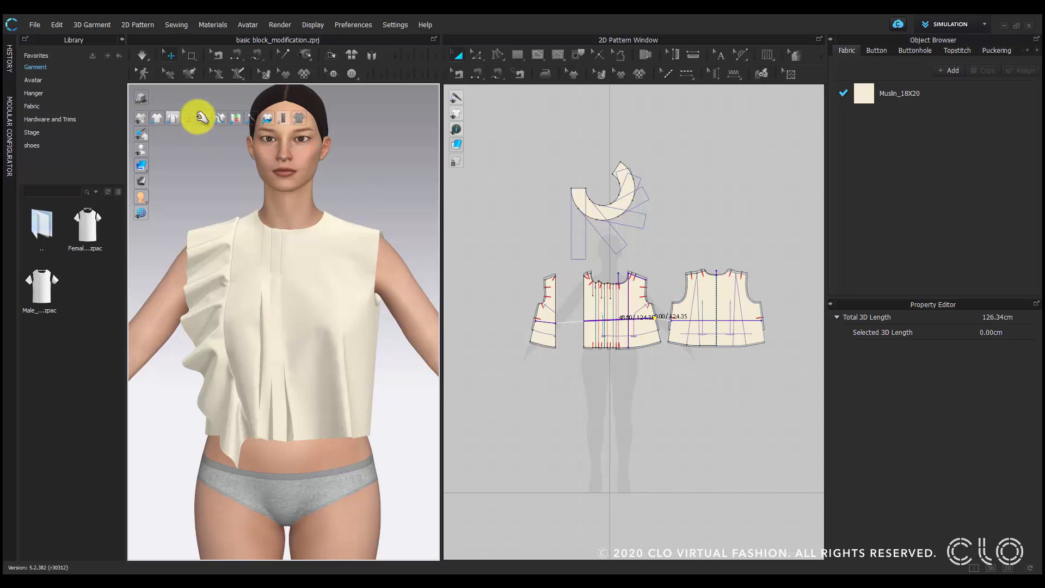
left_click(289, 118)
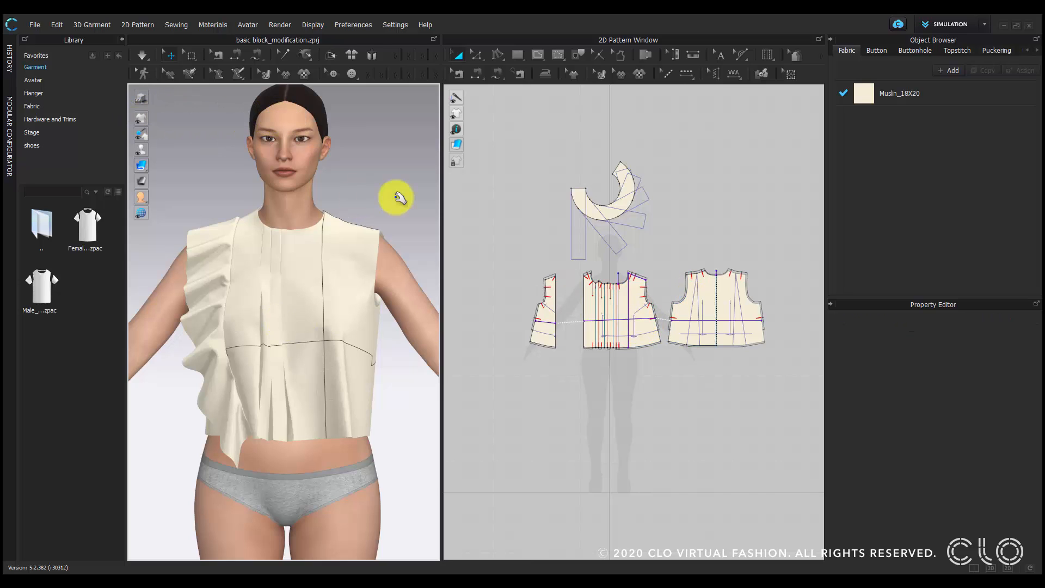